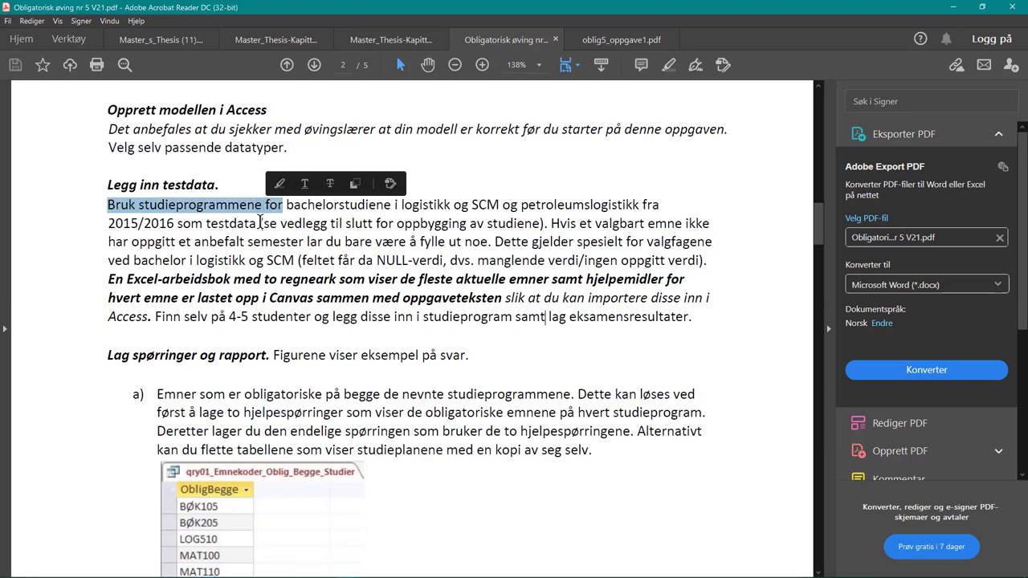
- Read the test-data instructions in the assignment PDF, covering the study programmes, the Excel workbook, and the students and exam results
click(259, 223)
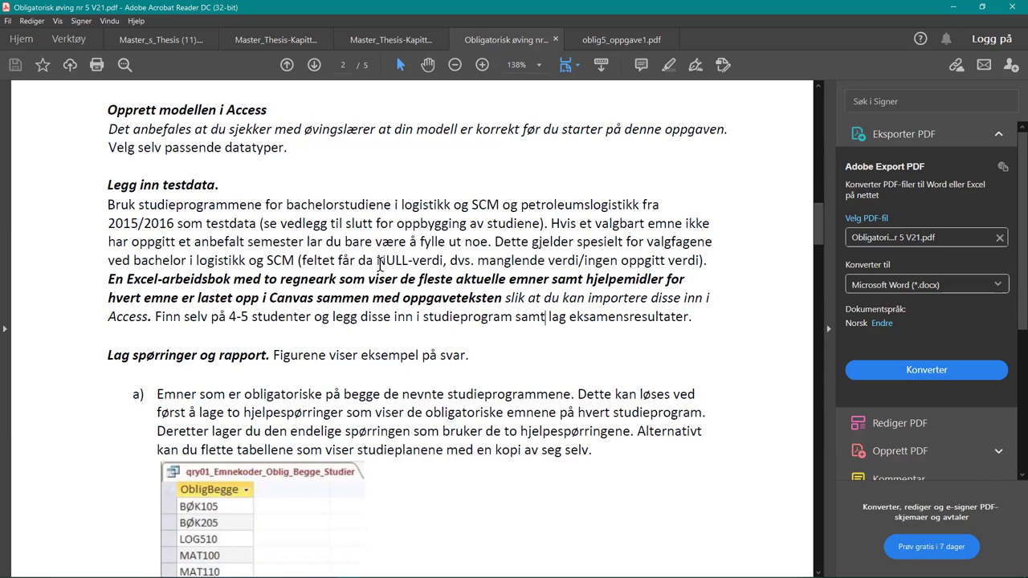
drag(105, 281, 501, 299)
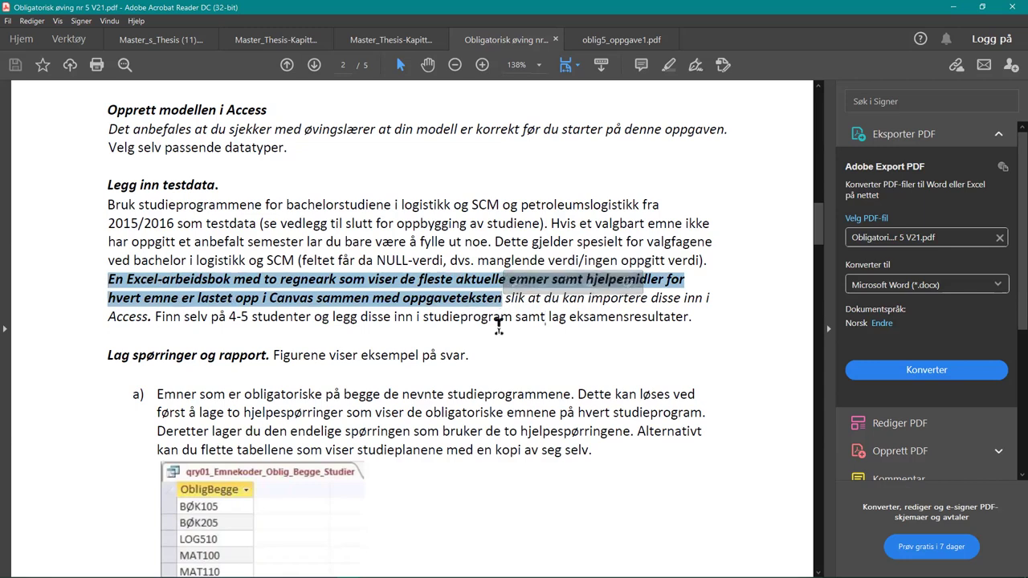
click(500, 309)
drag(504, 298, 155, 317)
double_click(158, 317)
drag(689, 318, 149, 318)
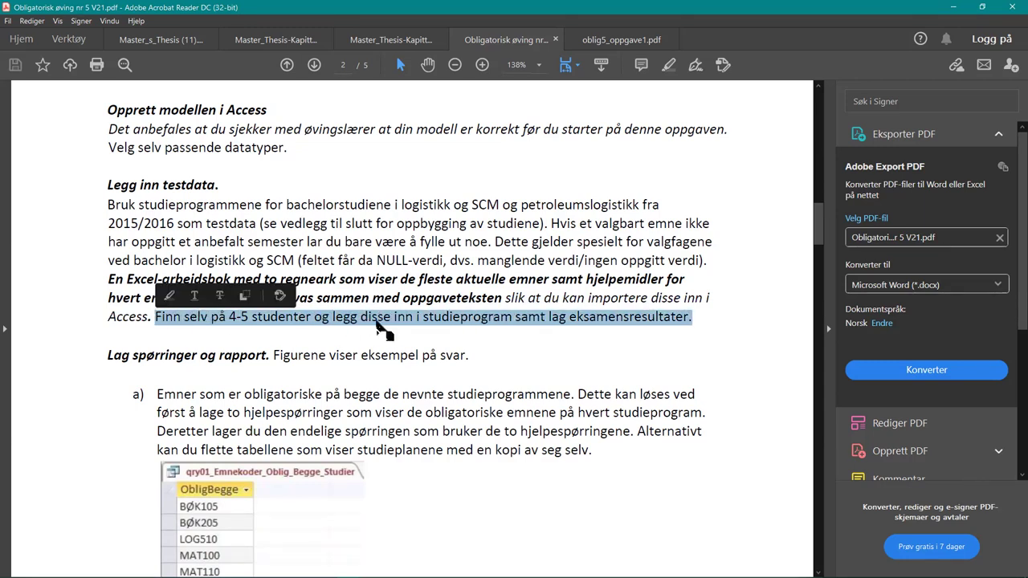
click(391, 331)
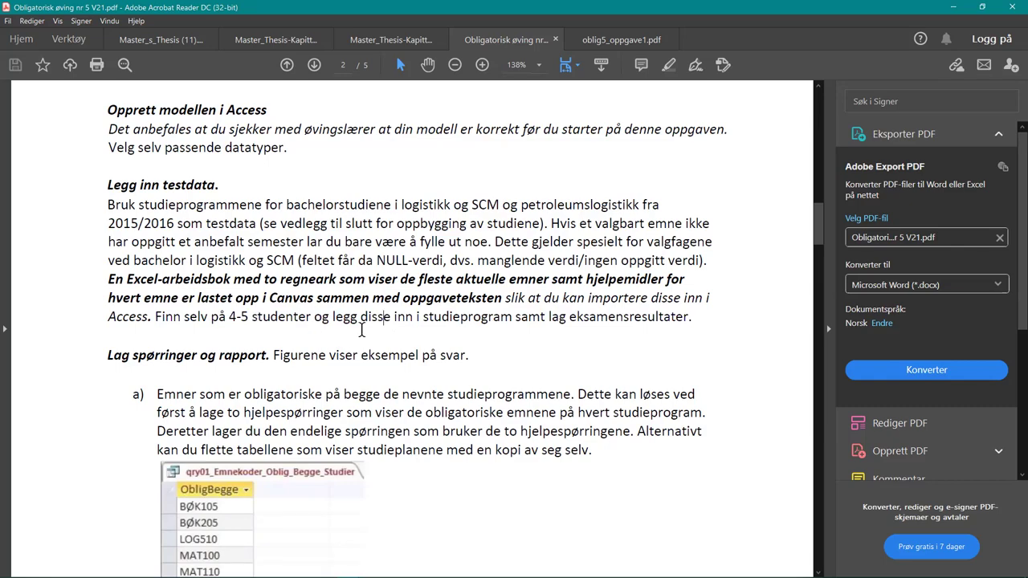
scroll(362, 343, up, 10)
scroll(361, 343, down, 10)
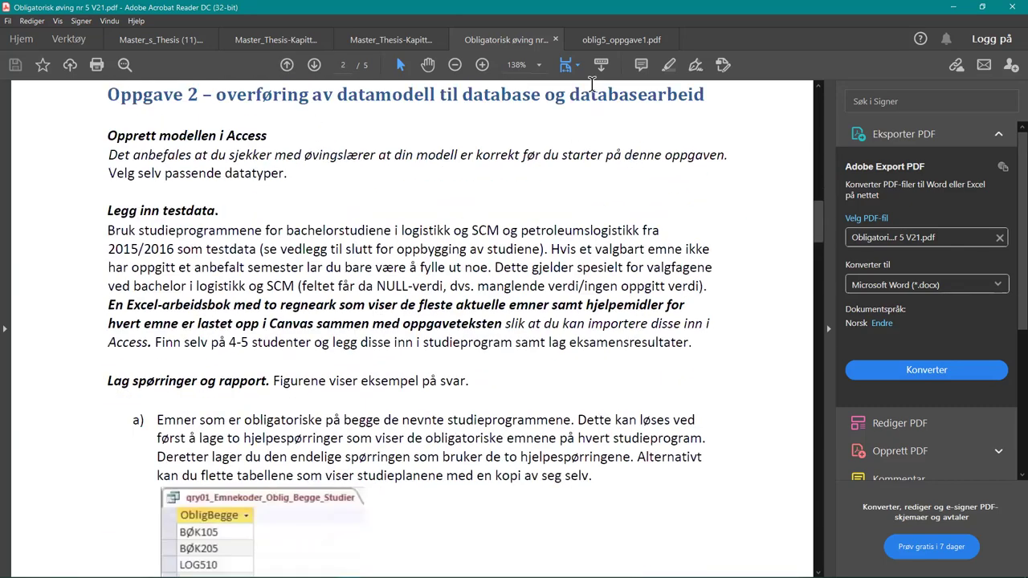
- Examine tblStudent's ProgramID and the tblEksamen fields in the oblig5_oppgave1.pdf data model, and return to the assignment text
click(600, 41)
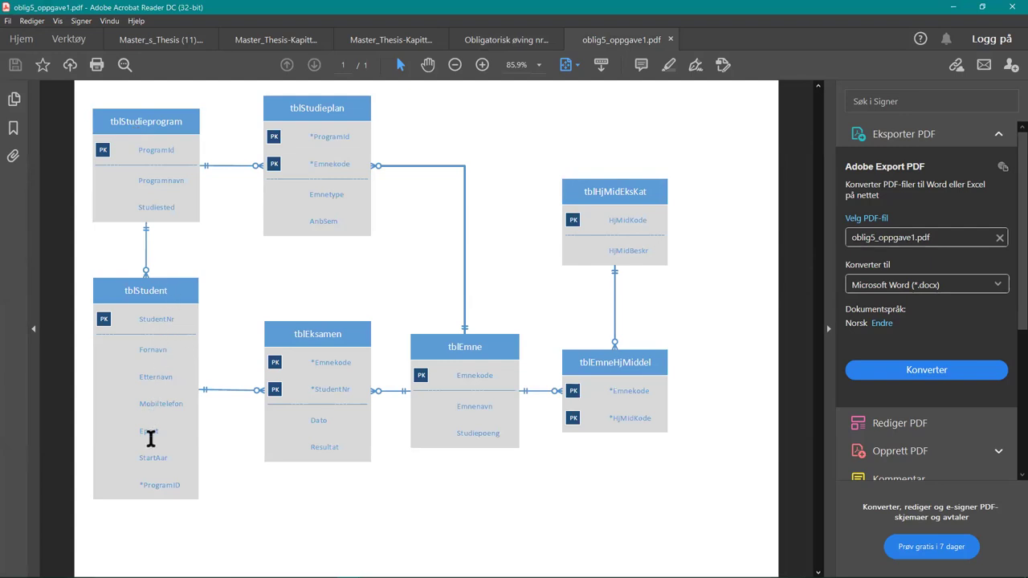
drag(139, 485, 185, 485)
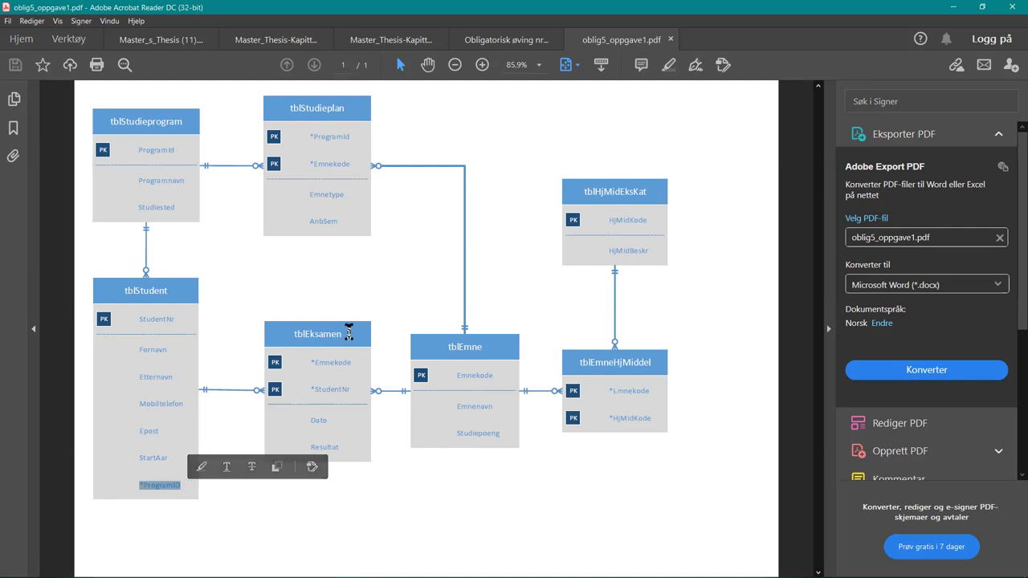
click(360, 361)
drag(314, 385, 350, 391)
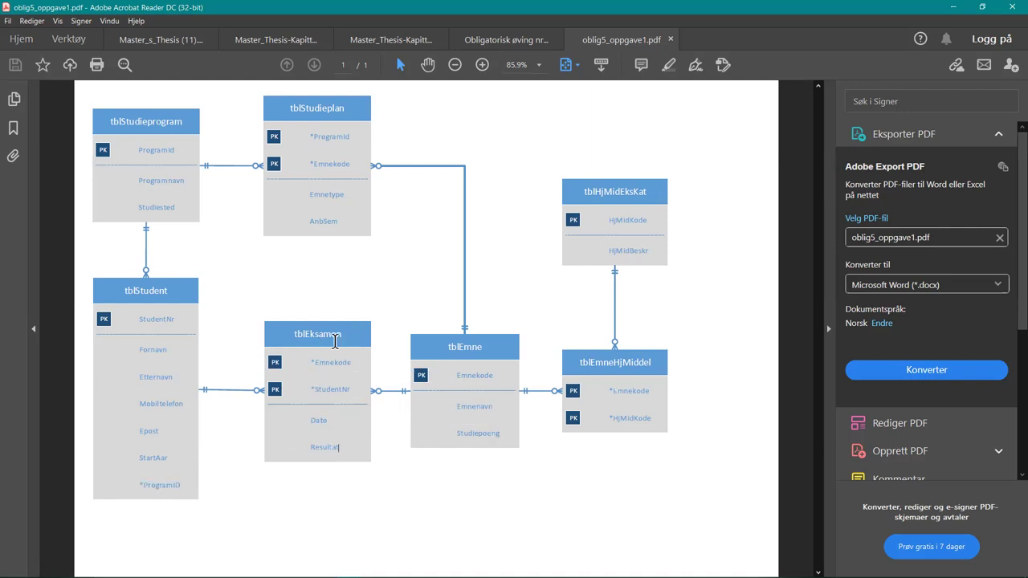
click(497, 44)
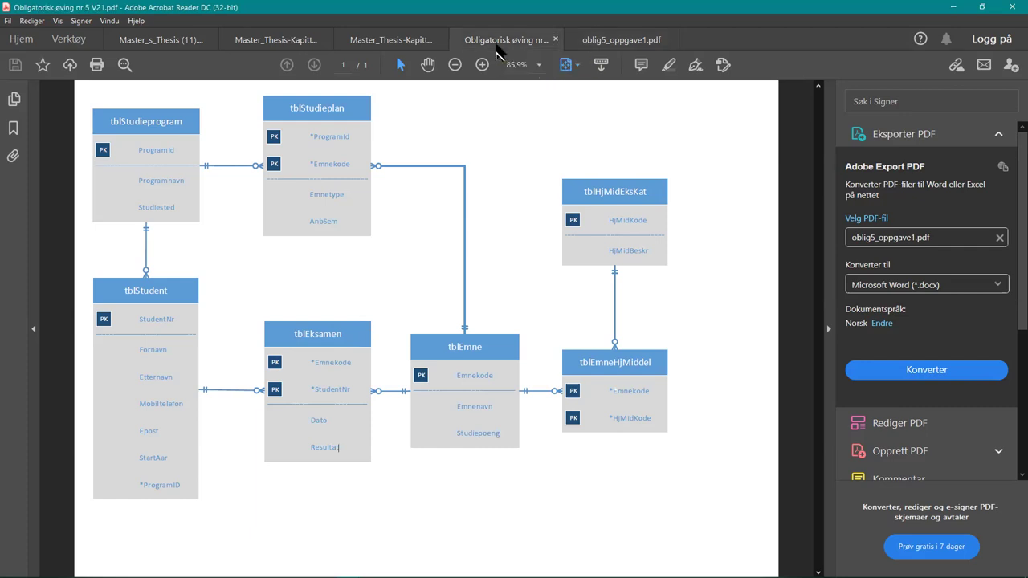
scroll(399, 316, down, 3)
scroll(394, 318, up, 2)
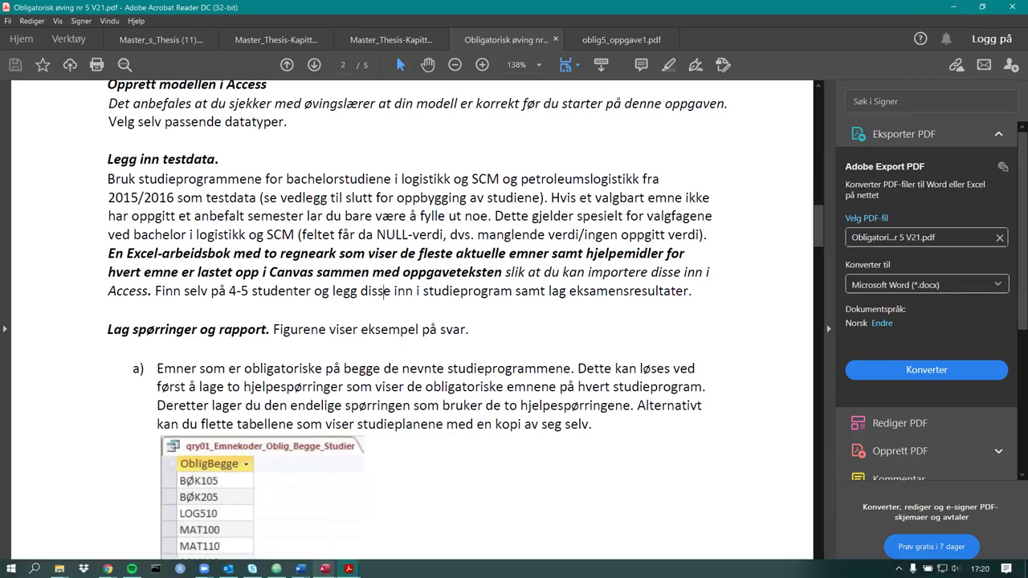
- Switch to the Øving 5 database in Access and start importing the Excel file IBE201_oblig5_oppgave2_data from IBE201-v21\Oppgaver into a new table
click(325, 568)
click(401, 504)
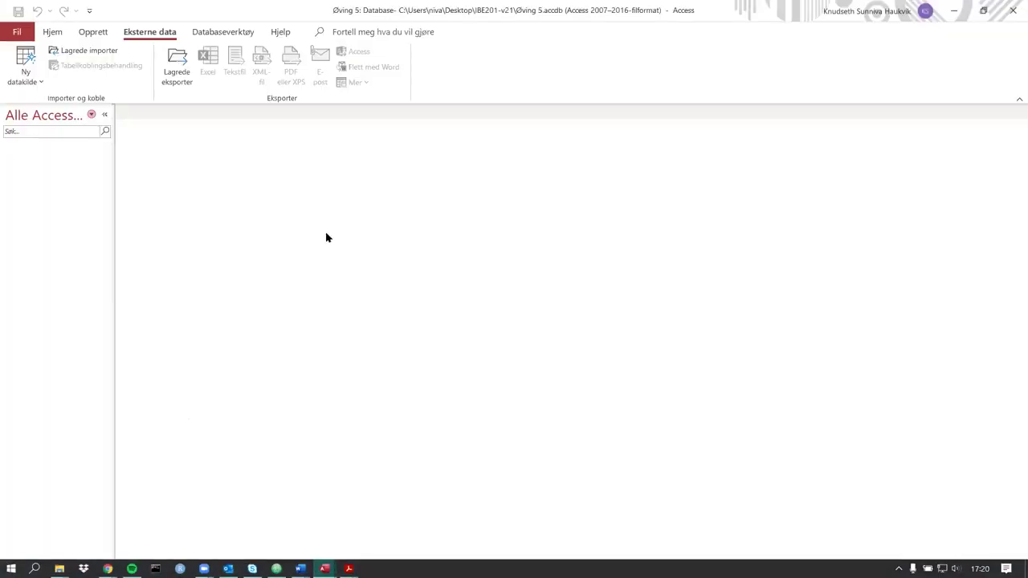
click(32, 72)
mouse_move(50, 105)
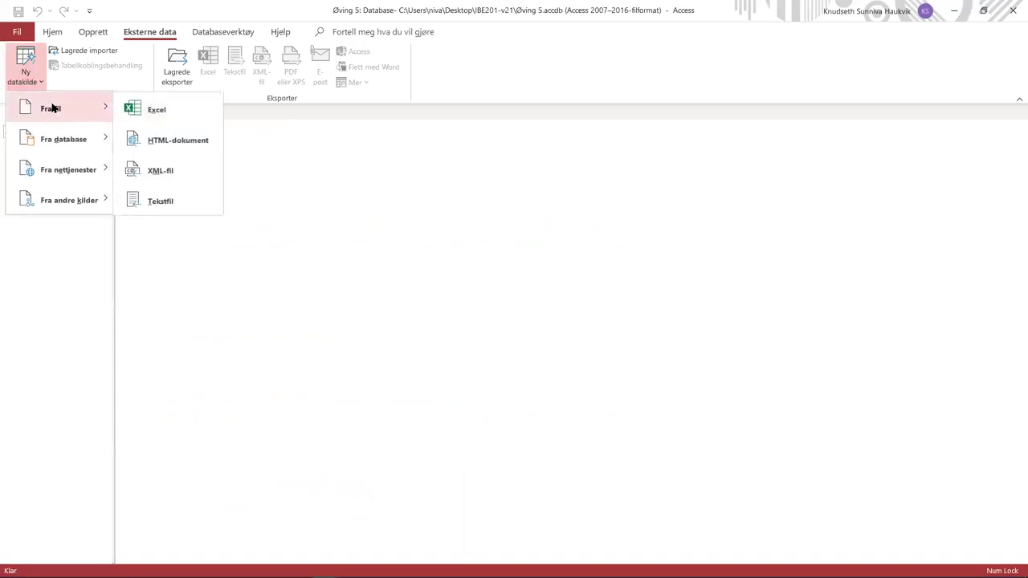
click(142, 106)
click(691, 202)
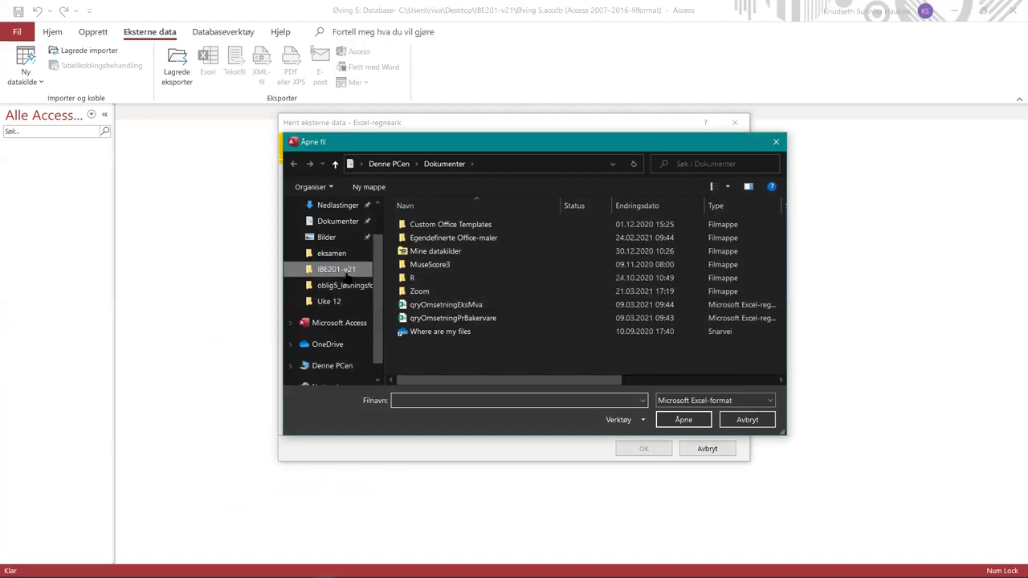
click(336, 269)
double_click(433, 293)
click(430, 241)
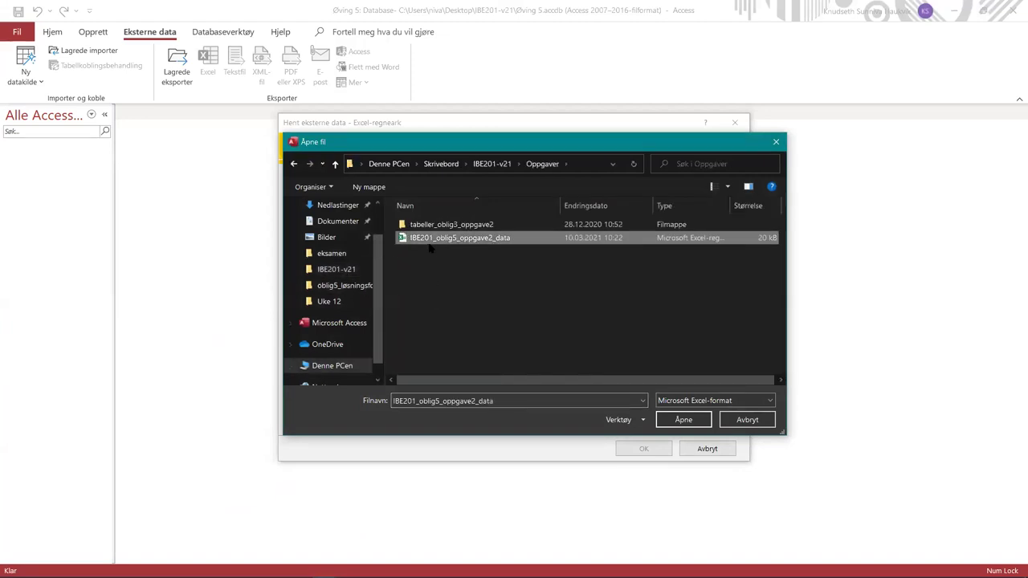
click(664, 416)
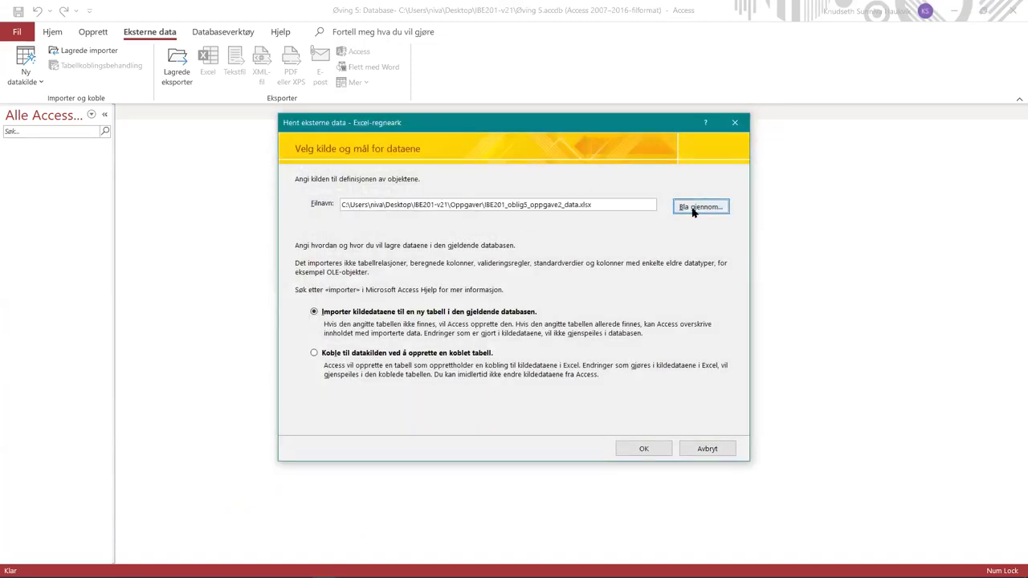
click(660, 450)
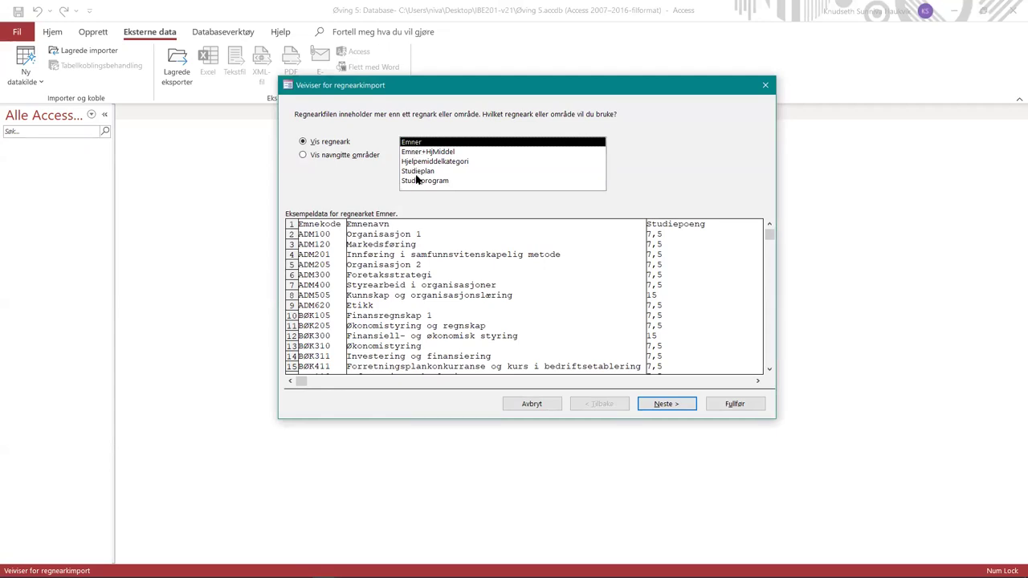
- Choose the Emner worksheet for import, with its first row as column headings, and accept the default field options
click(676, 407)
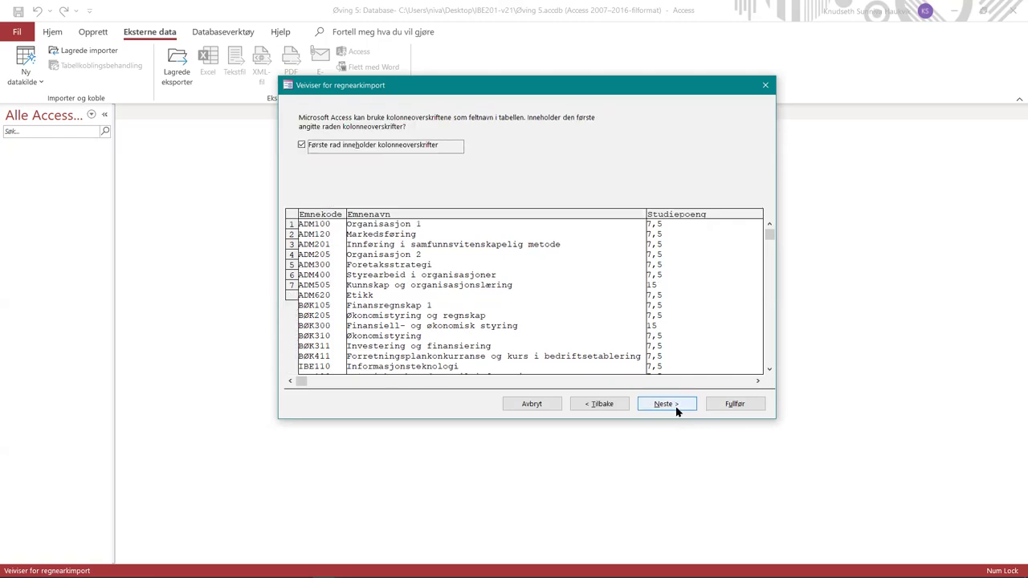
click(302, 145)
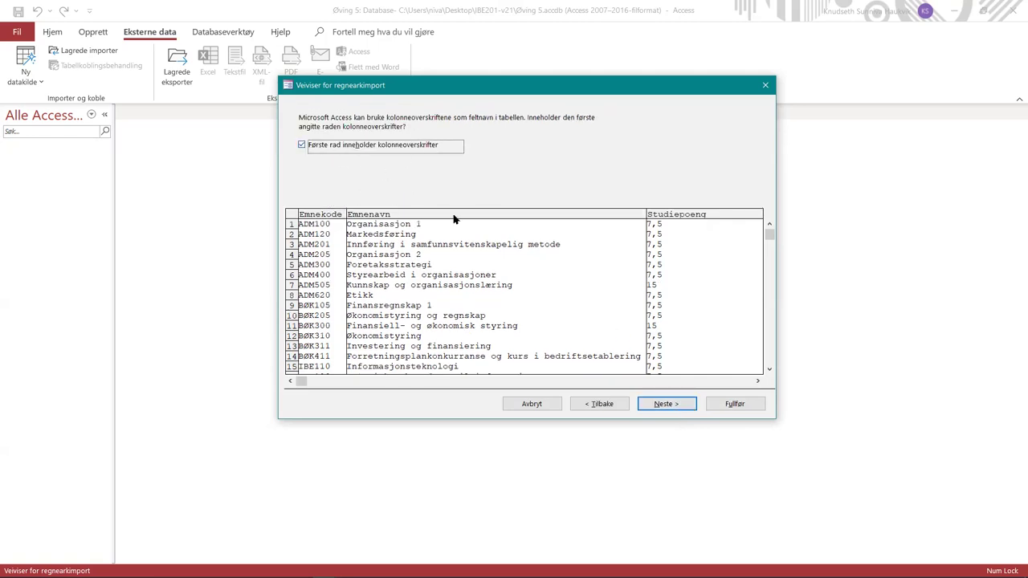
click(302, 146)
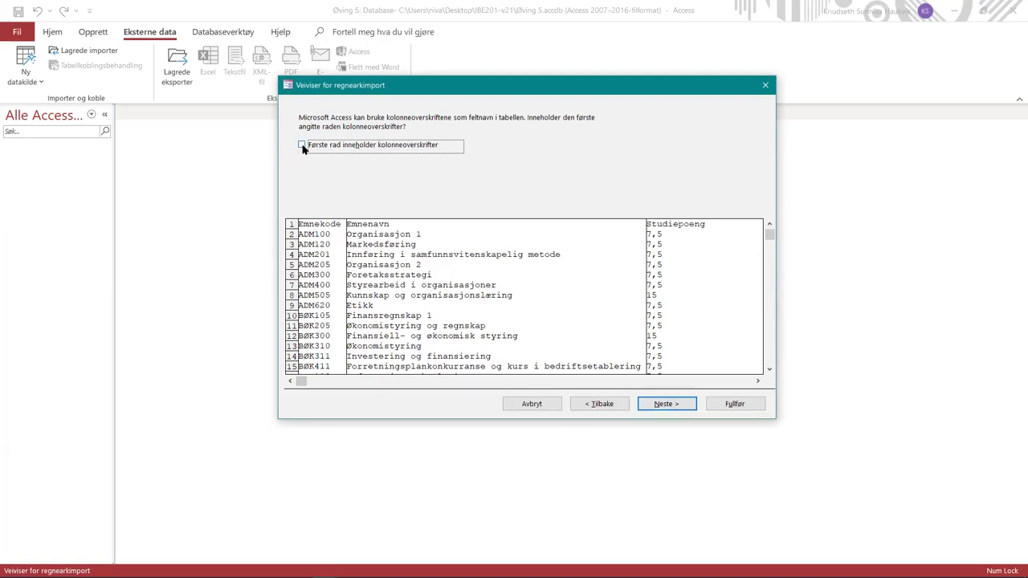
click(302, 146)
click(664, 404)
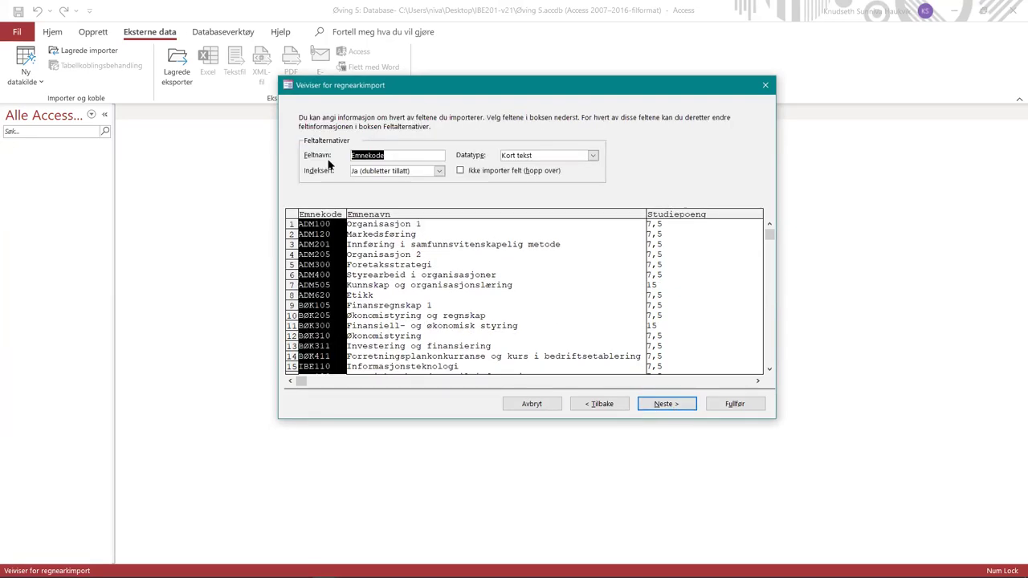
click(674, 404)
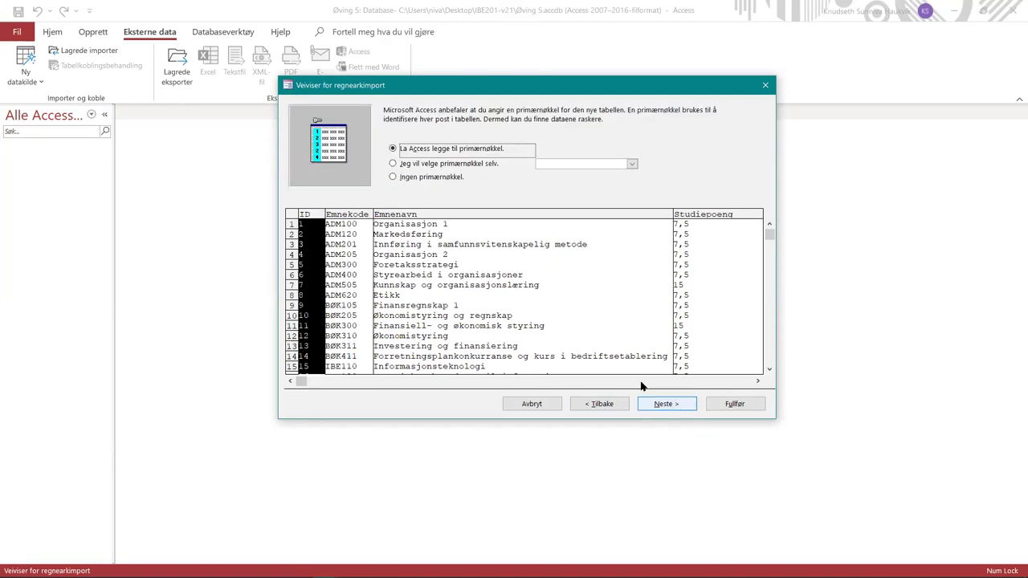
- Compare the primary key options for the imported table and choose Emnekode as its primary key
click(393, 165)
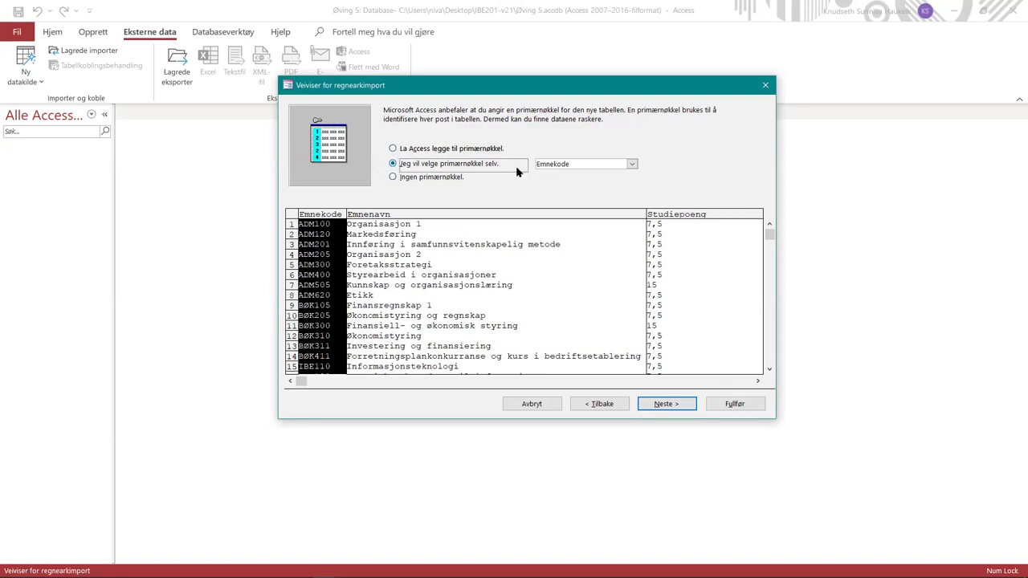
click(393, 177)
click(392, 149)
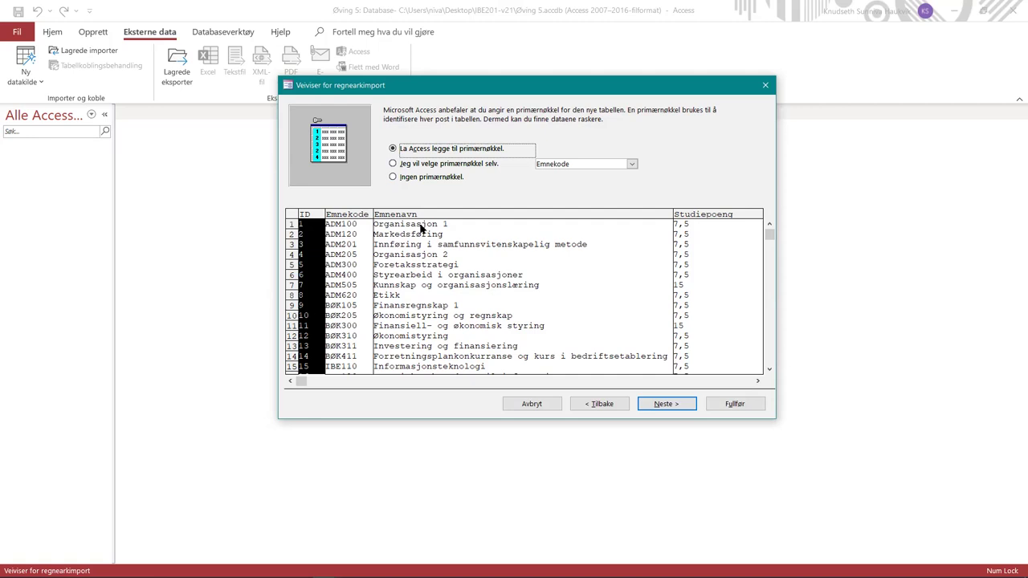
click(393, 177)
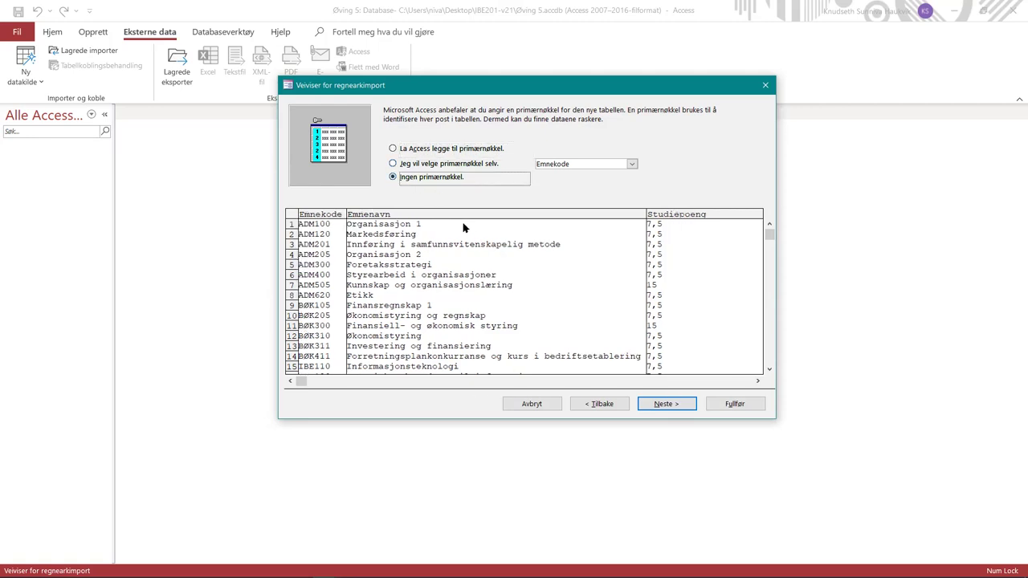
click(397, 163)
click(671, 406)
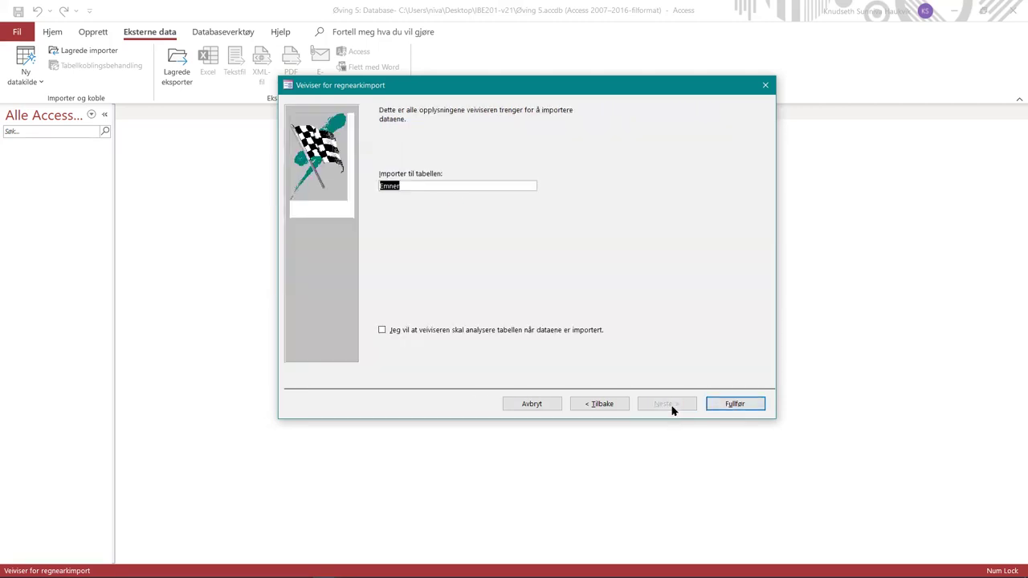
- Name the destination table tblEmner and complete the import without saving the import steps
click(382, 188)
text(tbl)
click(744, 407)
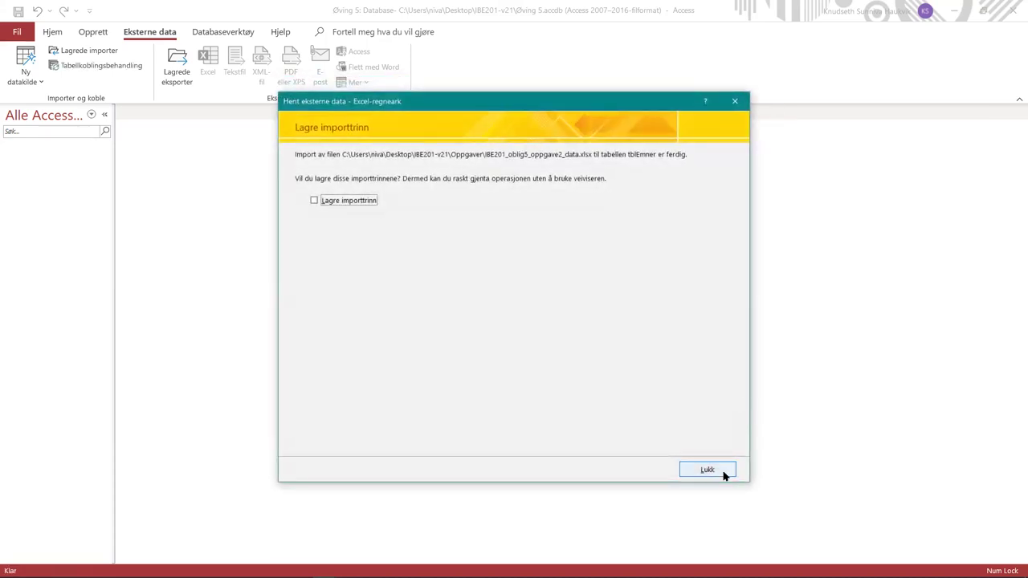
click(725, 474)
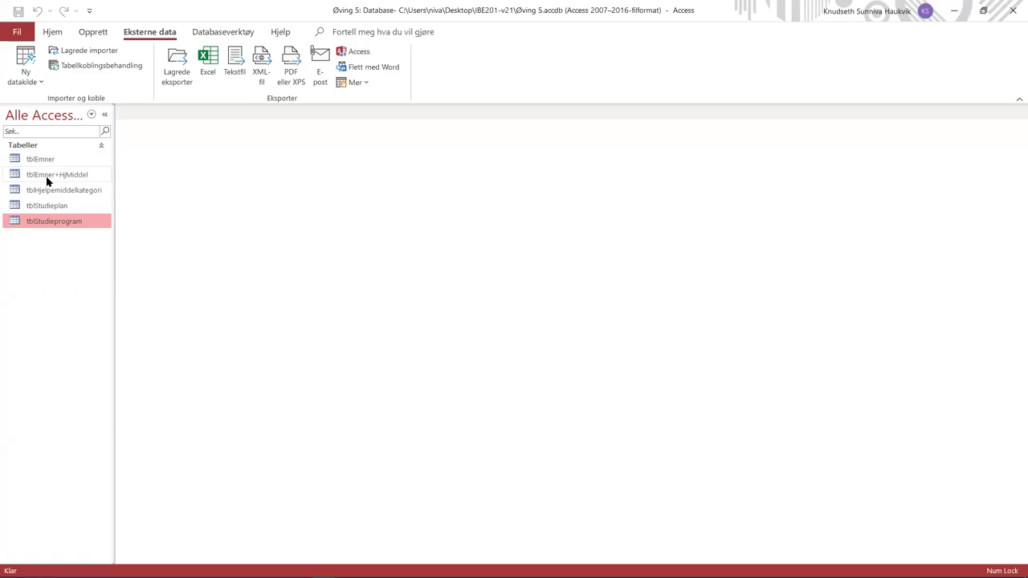
- Open tblEmner in Design View to check its fields and primary key
double_click(34, 160)
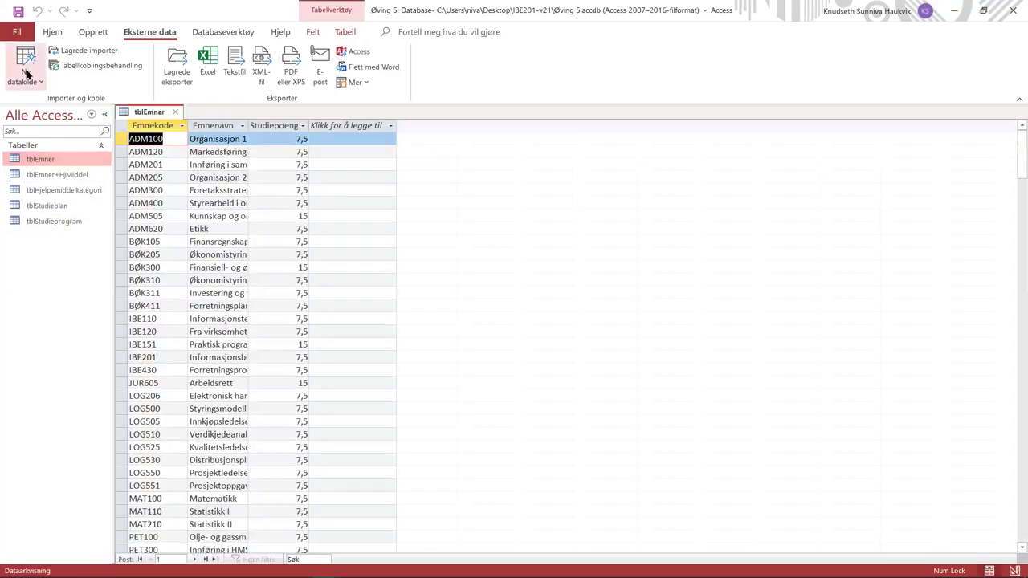
click(52, 31)
click(18, 64)
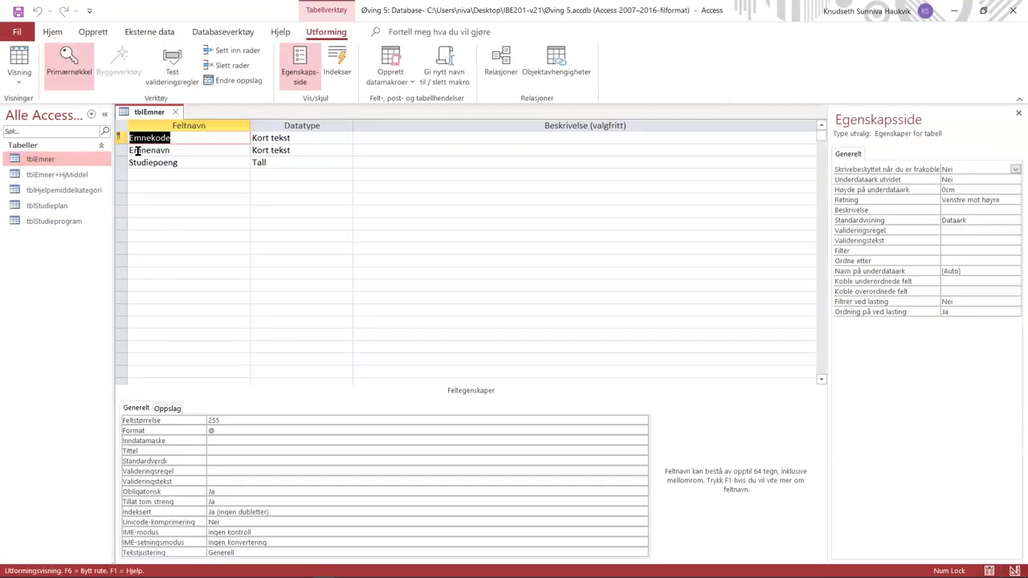
- Set *Emnekode and *HjMidKat together as the composite primary key of tblEmner+HjMiddel
click(49, 183)
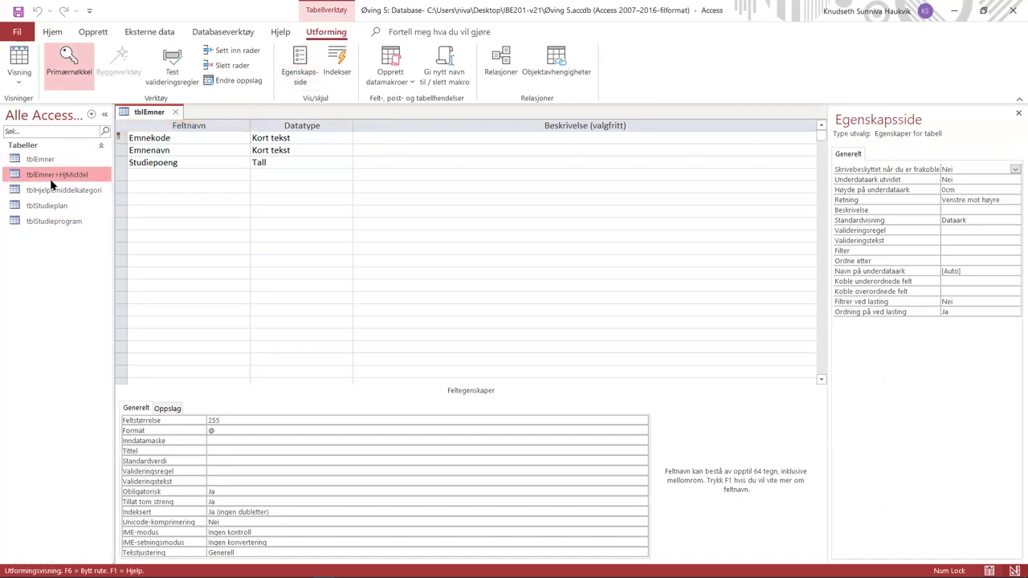
double_click(68, 175)
click(18, 60)
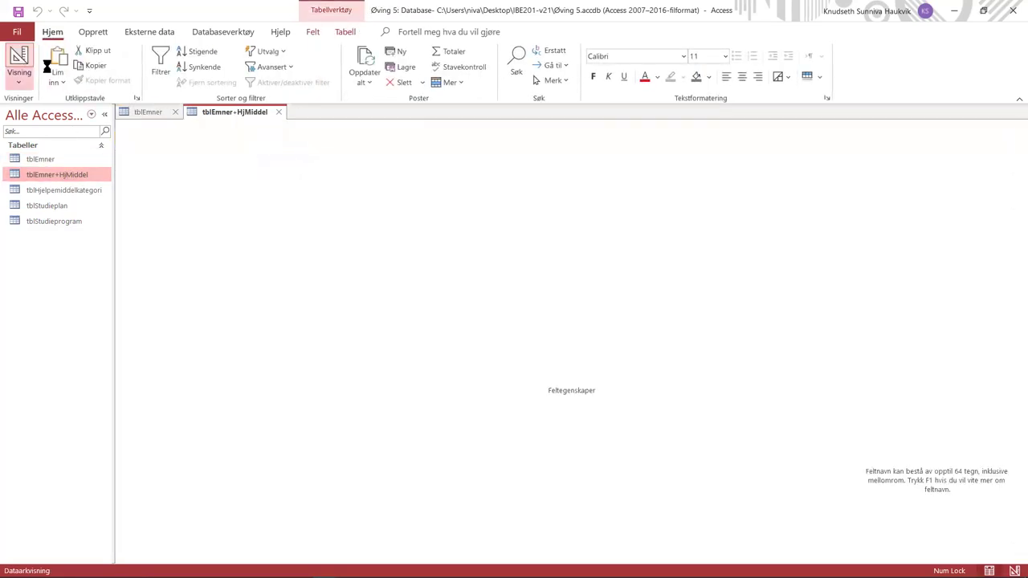
drag(122, 150, 122, 143)
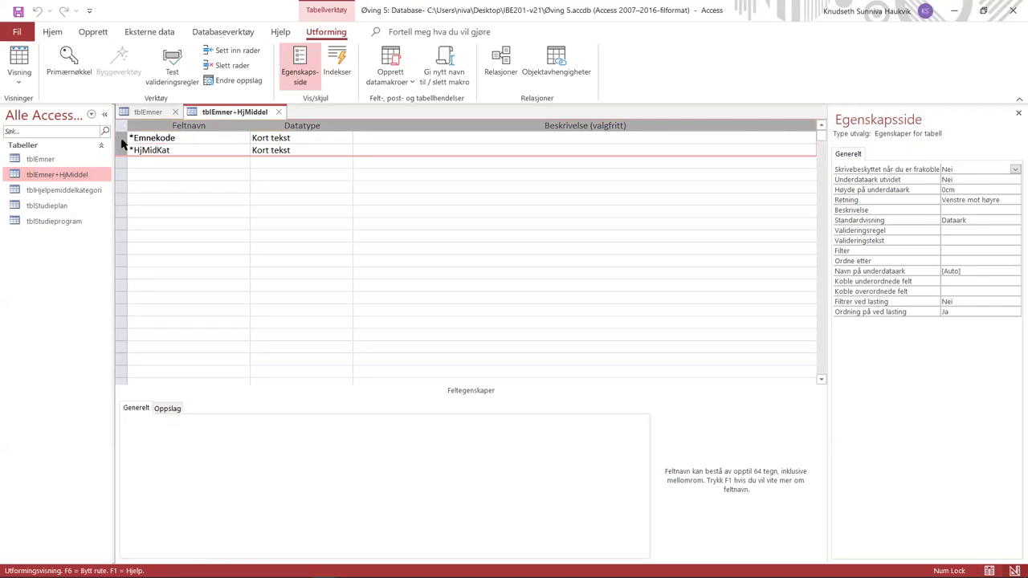
click(68, 58)
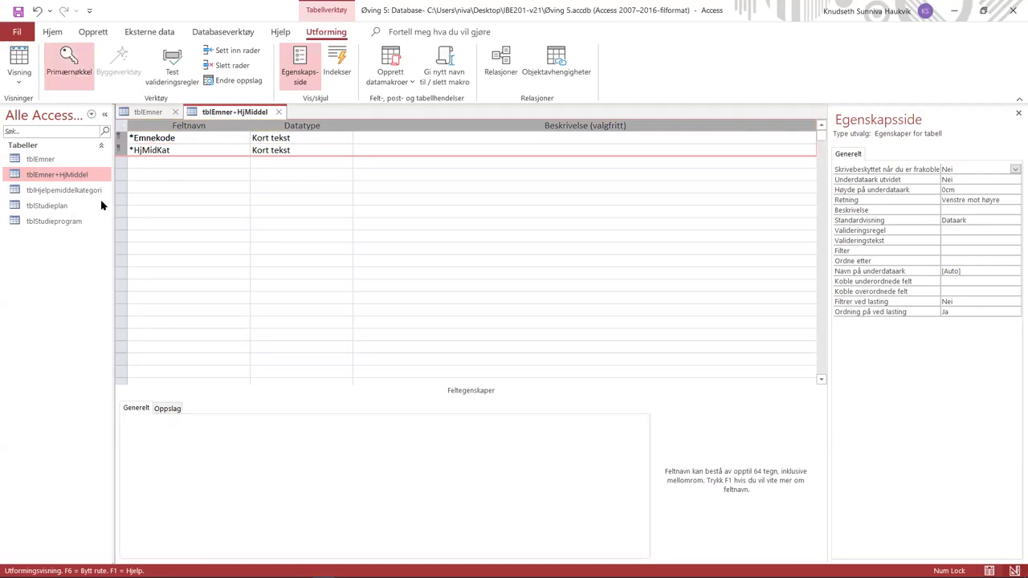
- Open tblHjelpemiddelkategori in Design View to check its fields and primary key
click(44, 193)
double_click(44, 193)
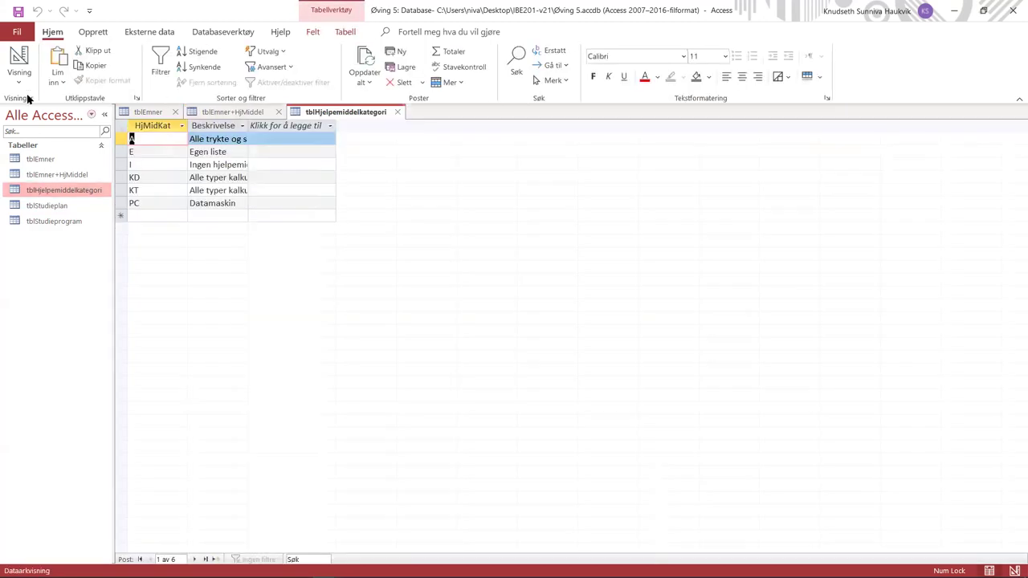
click(20, 58)
- Open tblStudieplan in Design View and set ProgramID and Emnekode together as its composite primary key
double_click(69, 205)
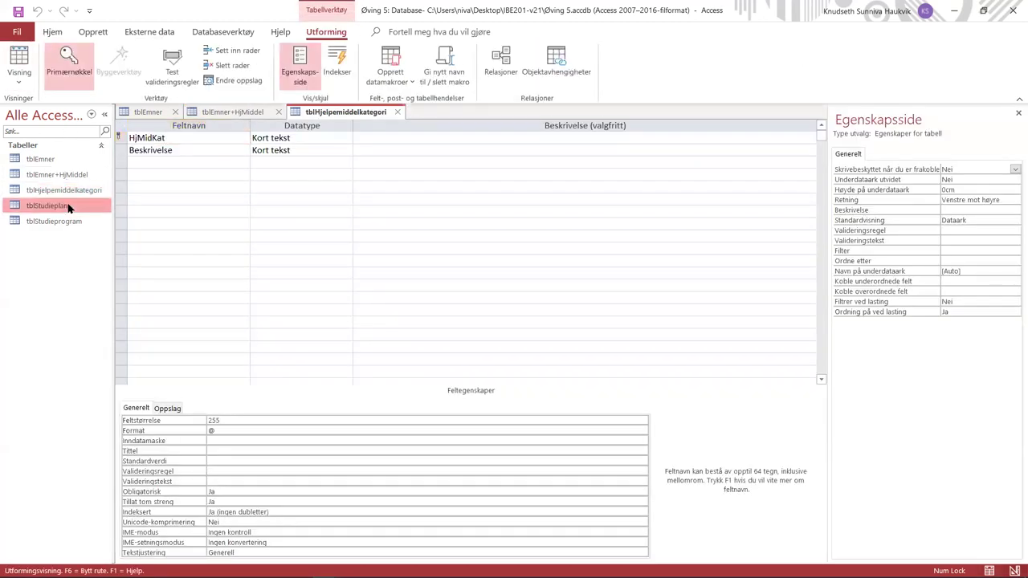
click(19, 58)
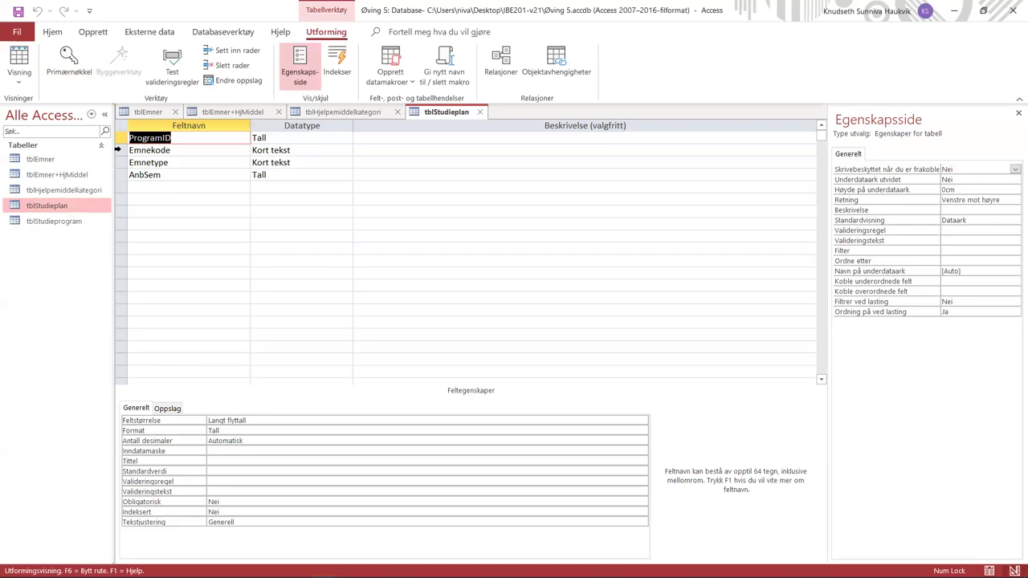
drag(118, 137, 118, 150)
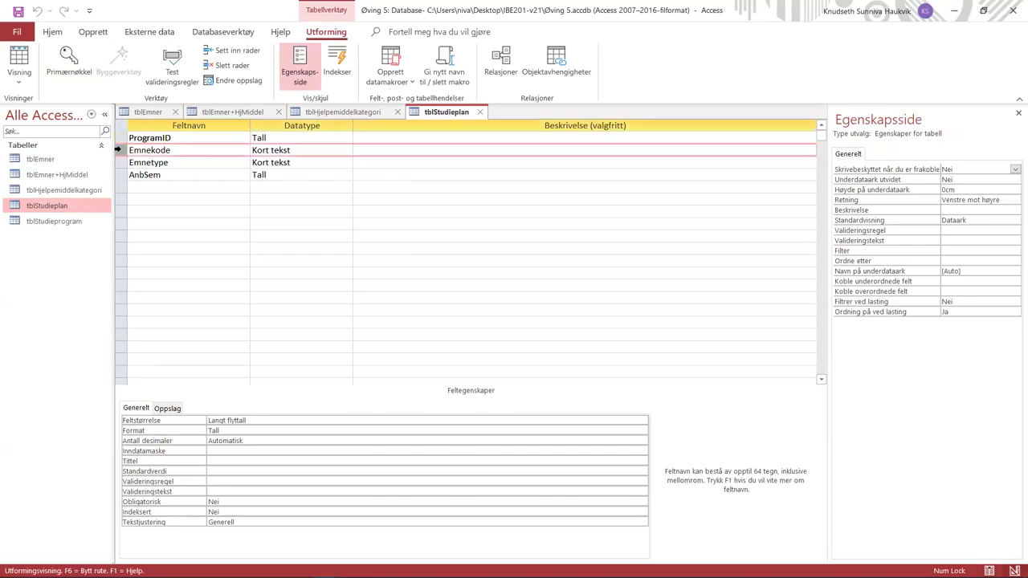
click(68, 65)
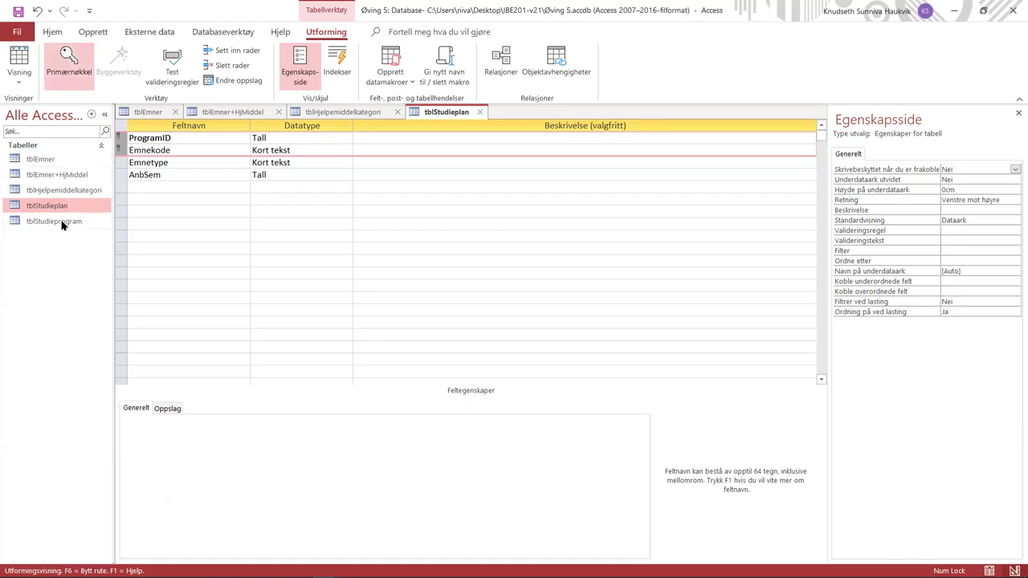
- Open tblStudieprogram in Design View and compare its primary key and ProgramID data type with those of tblStudieplan
double_click(61, 222)
click(24, 56)
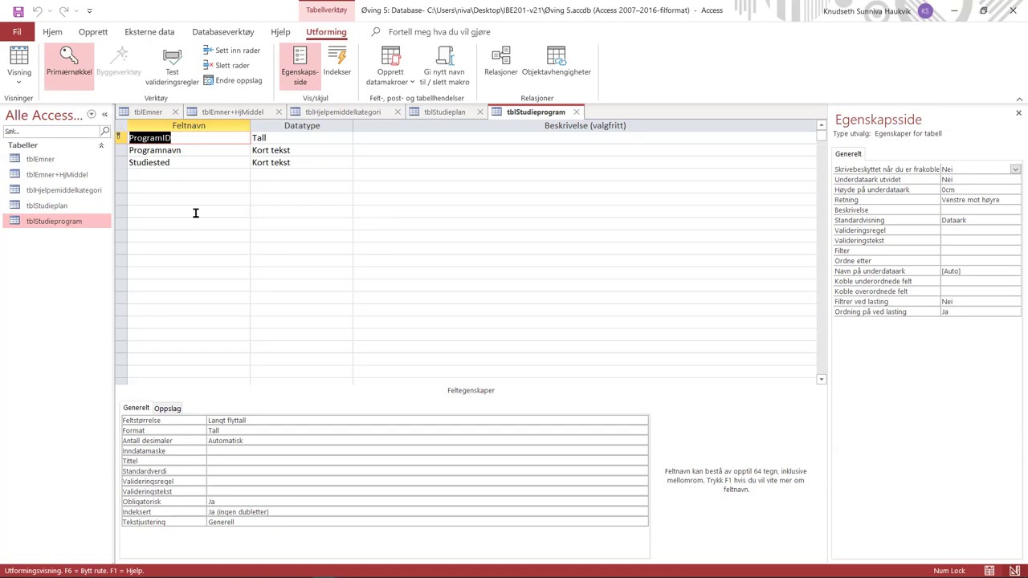
click(447, 113)
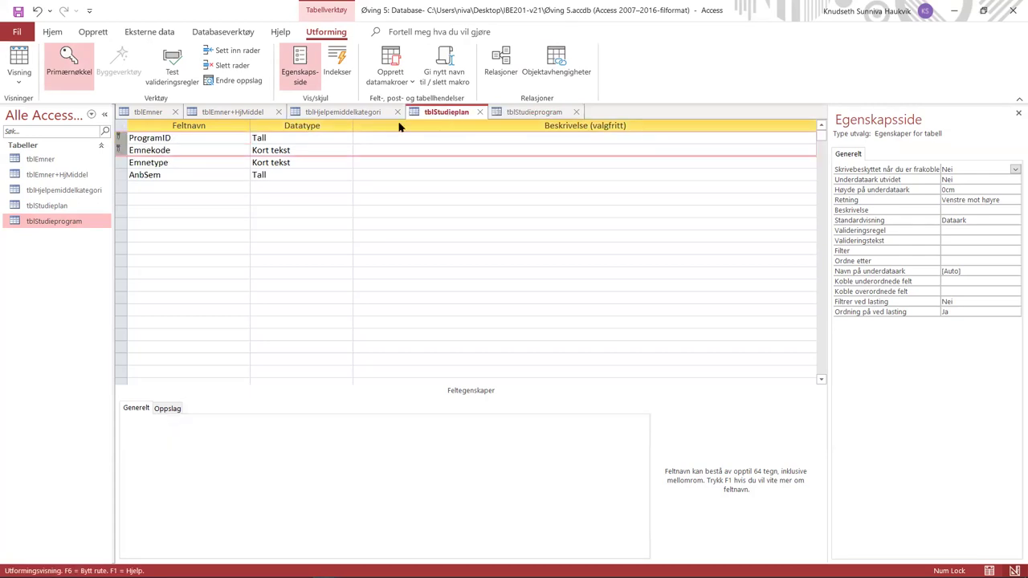
click(309, 137)
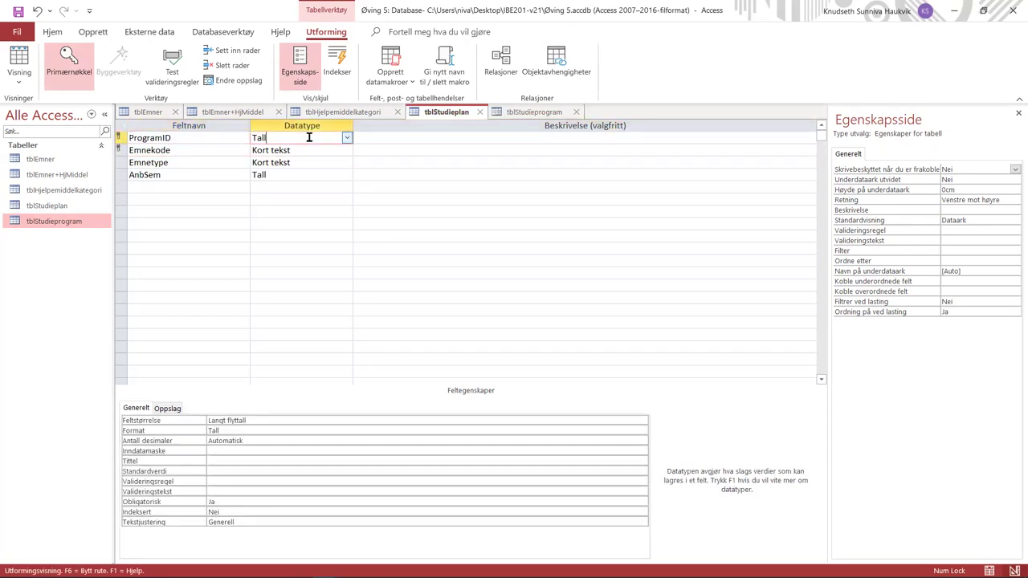
click(535, 112)
click(333, 138)
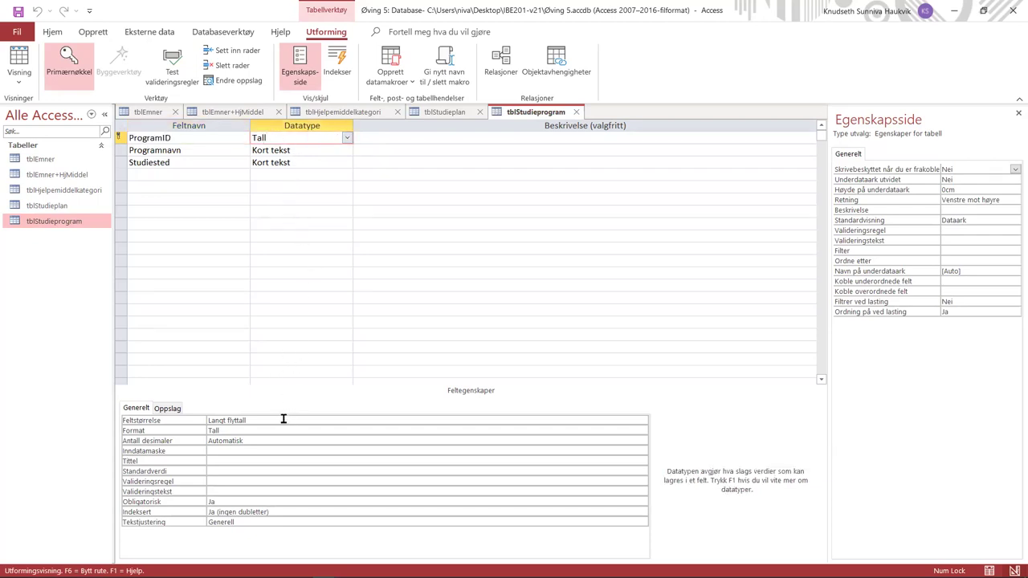
click(451, 113)
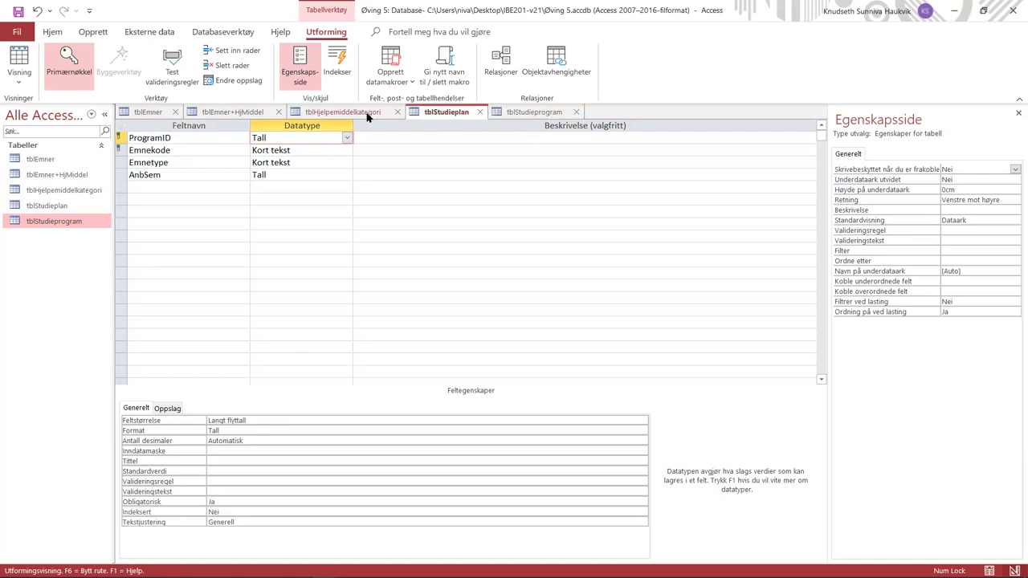
- Check the data types of Emnekode and HjMidKat across tblStudieplan, tblHjelpemiddelkategori, tblEmner+HjMiddel and tblEmner in Design View
click(333, 150)
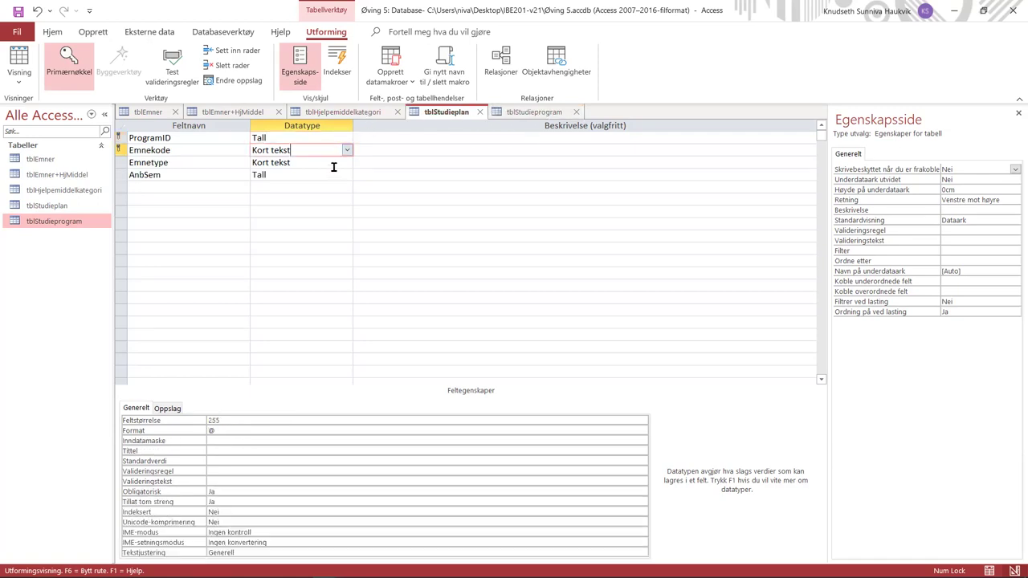
click(516, 113)
click(319, 114)
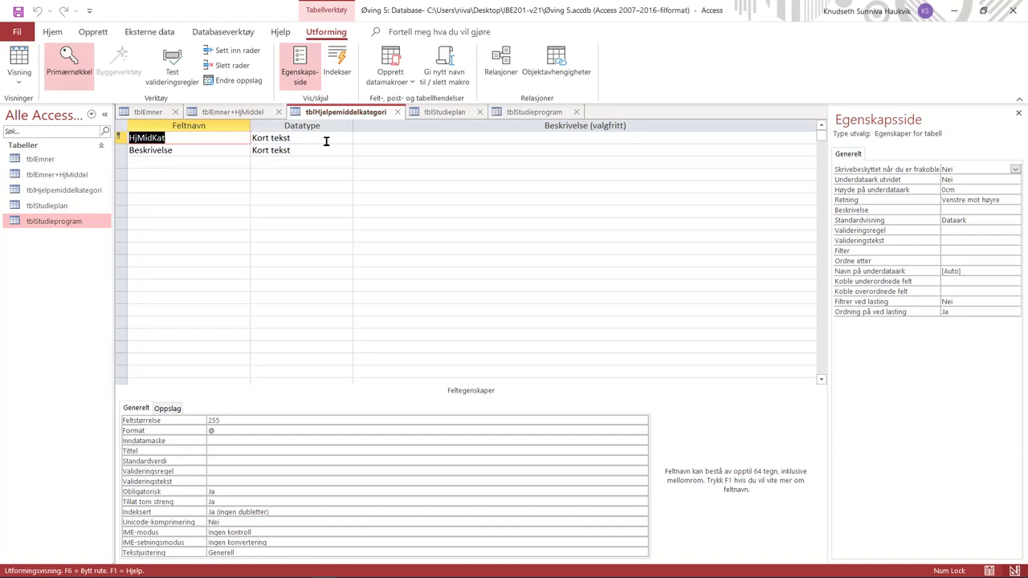
click(327, 139)
click(245, 112)
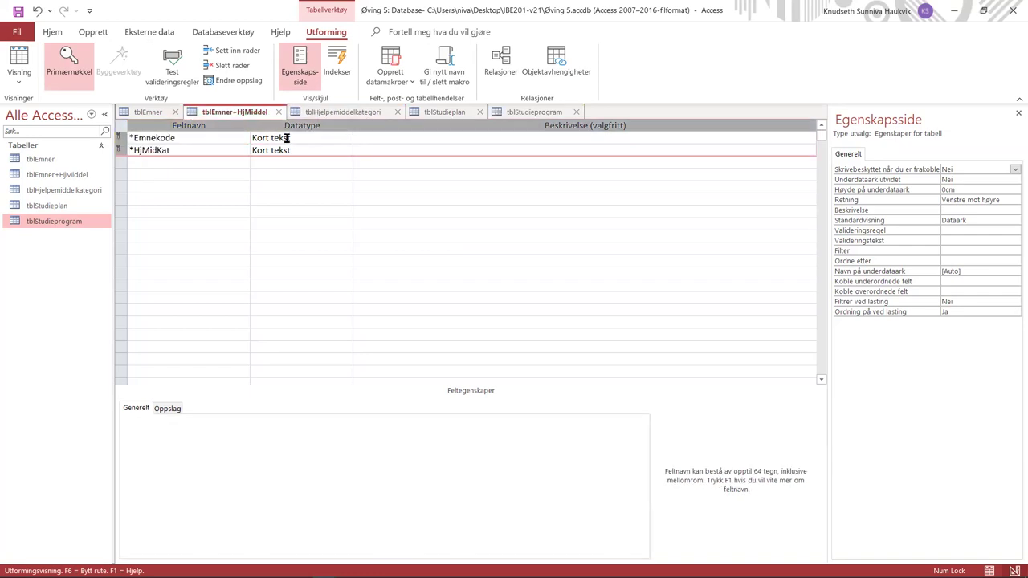
click(170, 113)
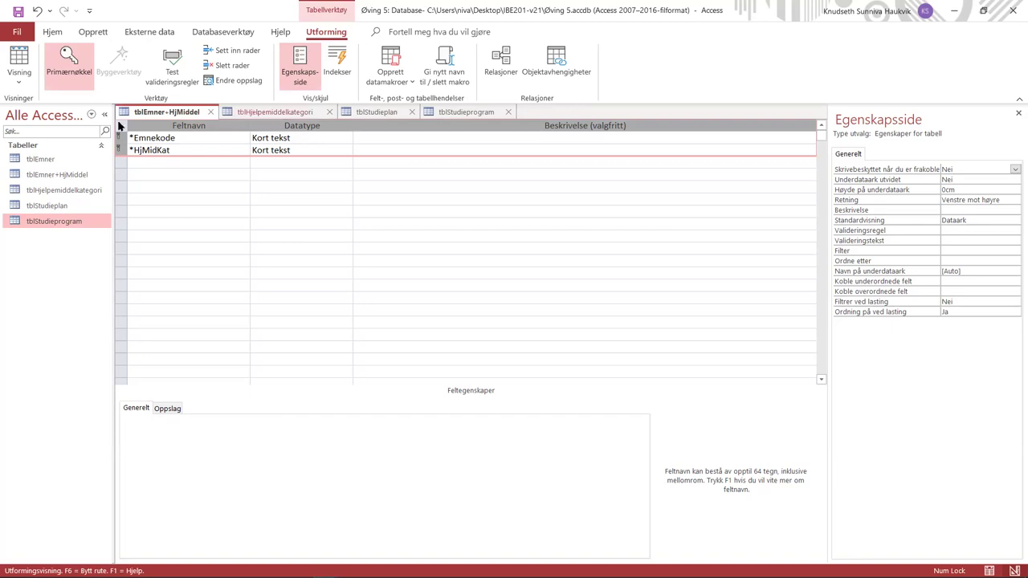
double_click(41, 159)
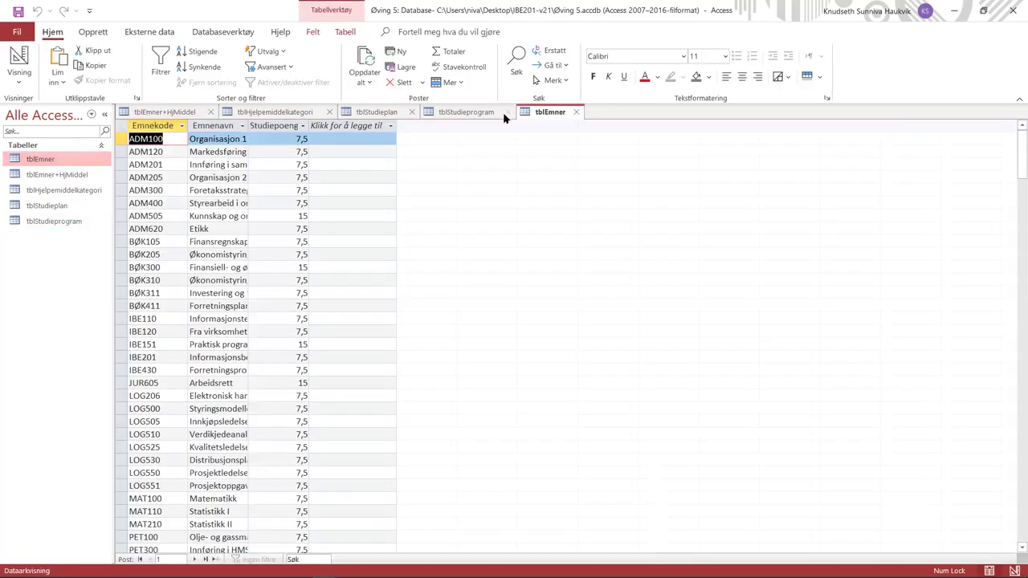
click(18, 80)
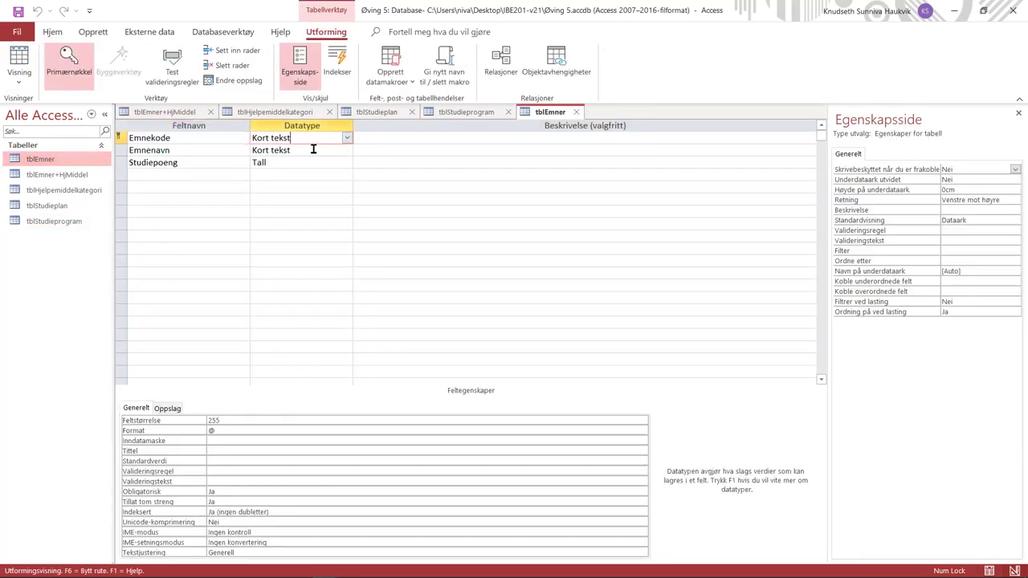
- Close all open tables, saving the design changes to tblStudieplan and tblEmner+HjMiddel
click(577, 112)
click(509, 113)
click(412, 112)
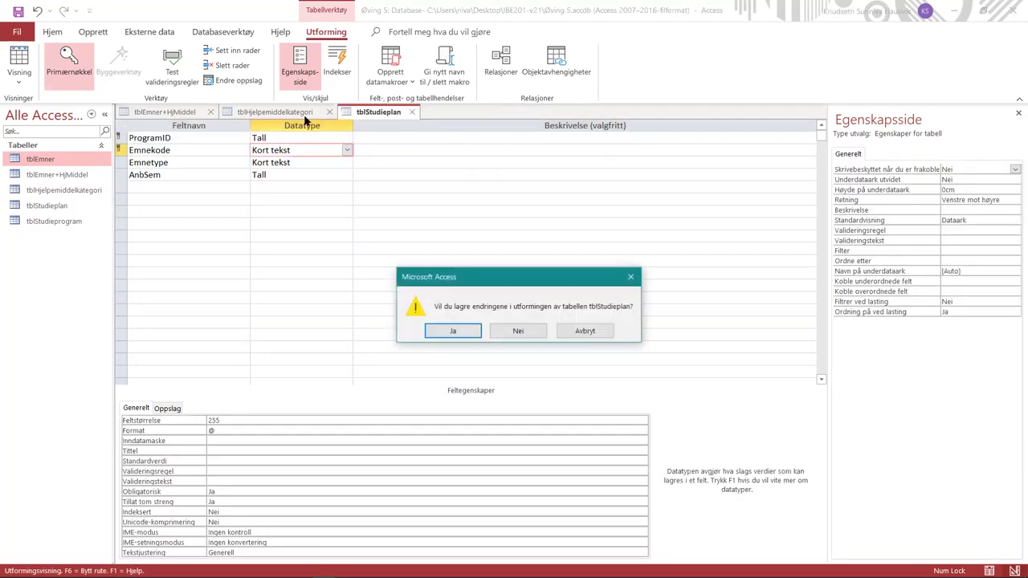
click(329, 111)
click(209, 112)
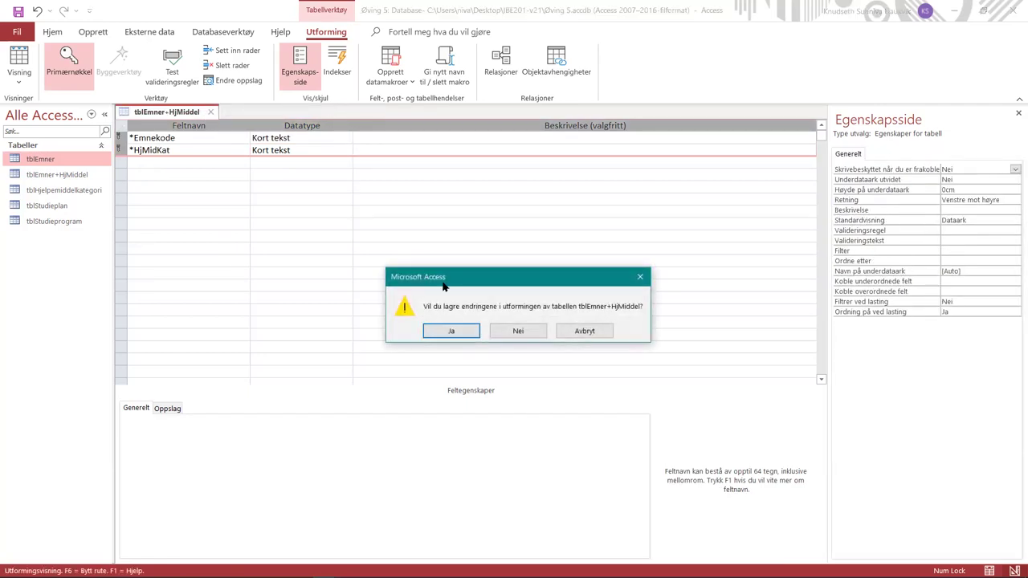
click(471, 332)
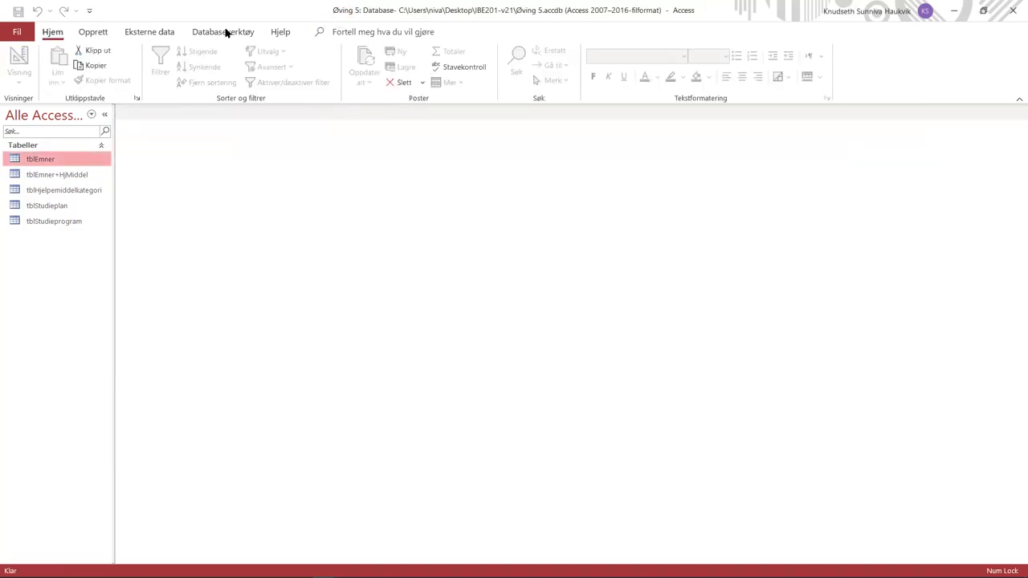
- Create a new table in Design View and consult tblStudent's fields in oblig5_oppgave1.pdf in Acrobat Reader before returning to Access
click(94, 34)
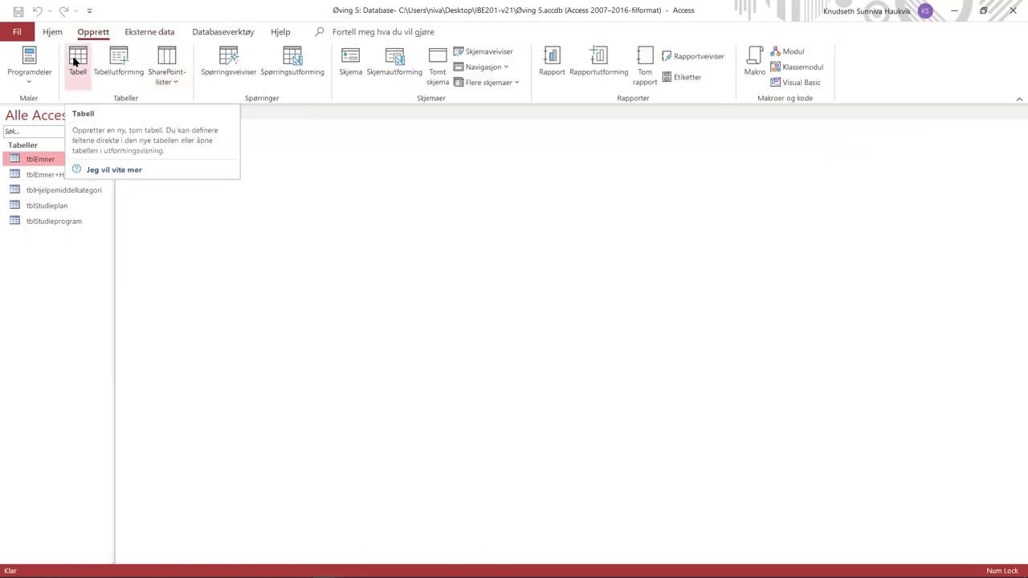
click(119, 61)
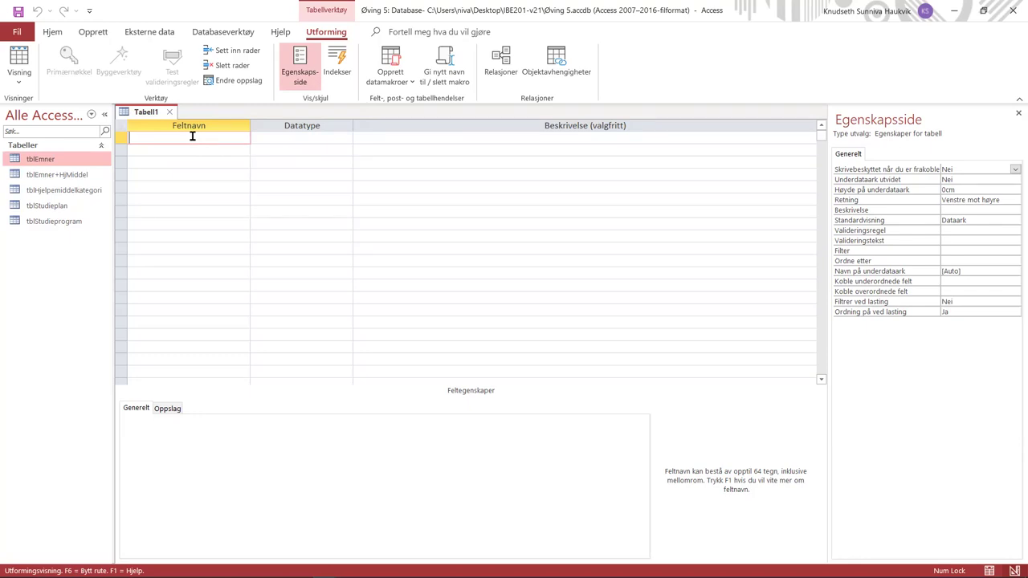
key(alt+Tab)
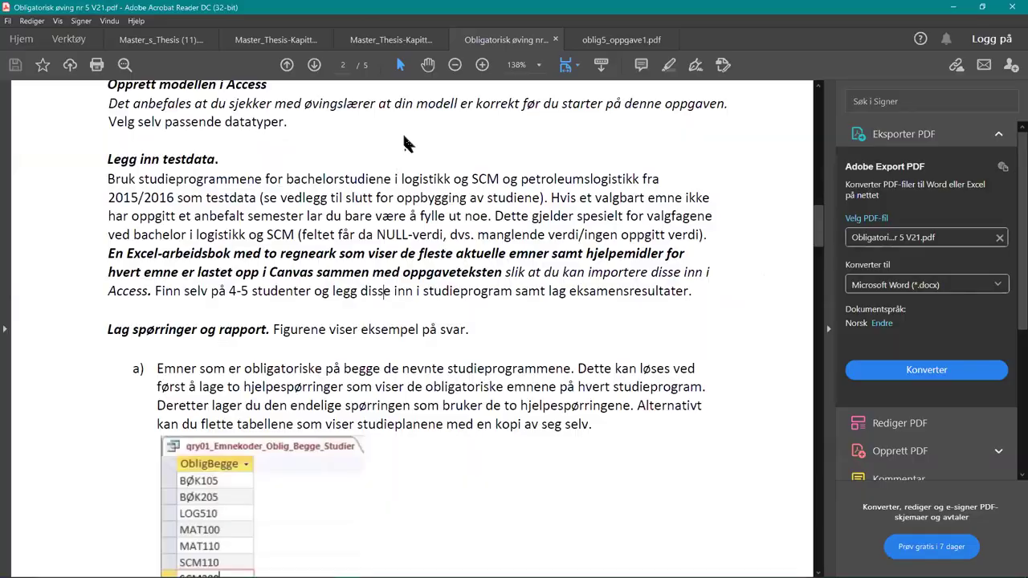
click(624, 37)
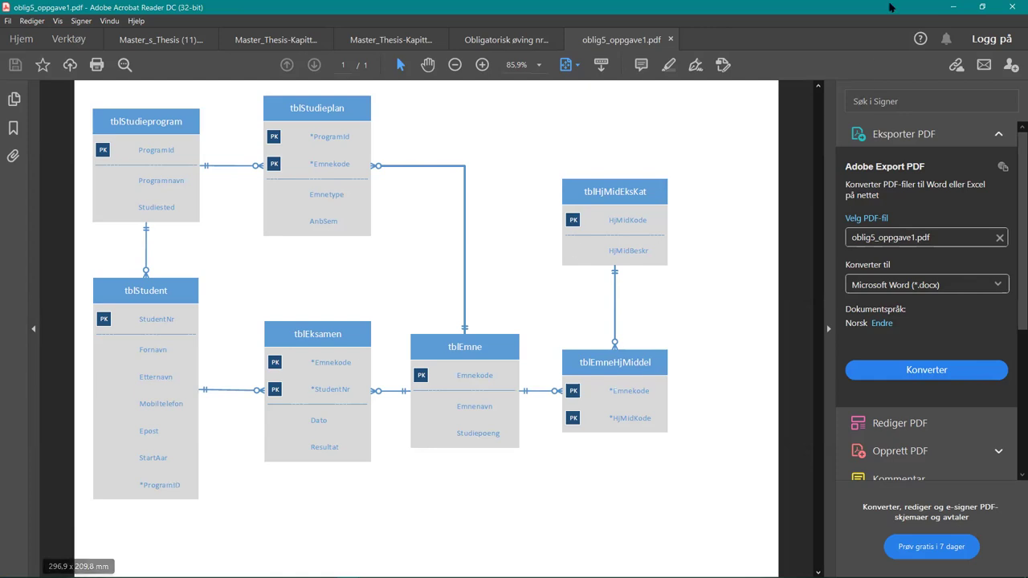
click(951, 10)
- Add the field Studentnr to the new table with data type Tall
text(Studentnr)
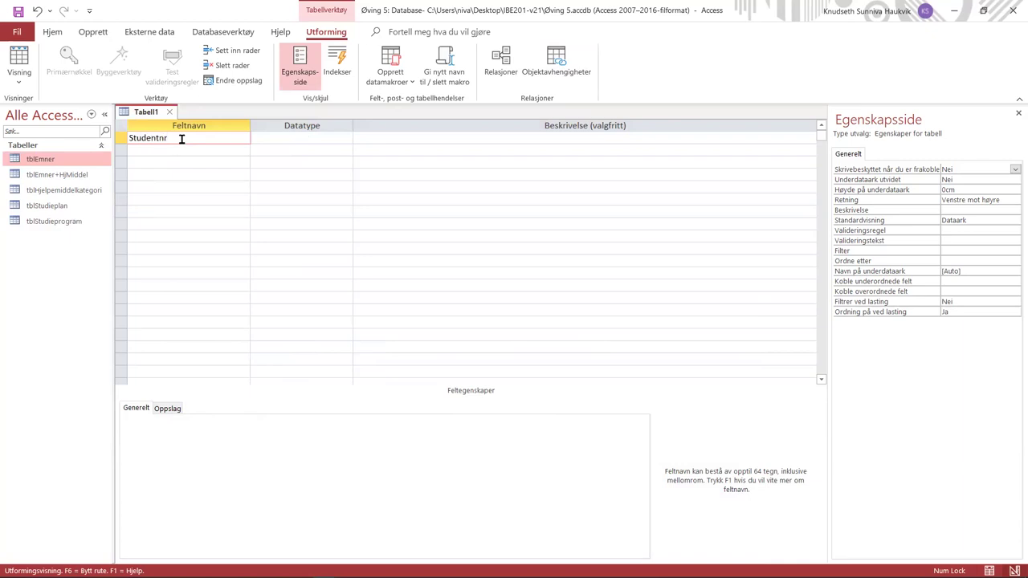
key(Tab)
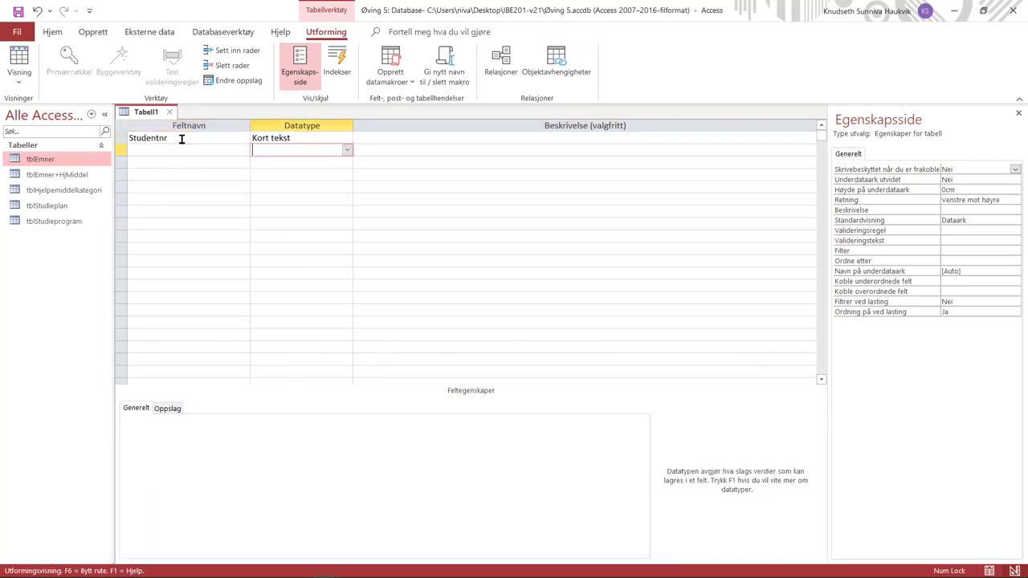
click(346, 138)
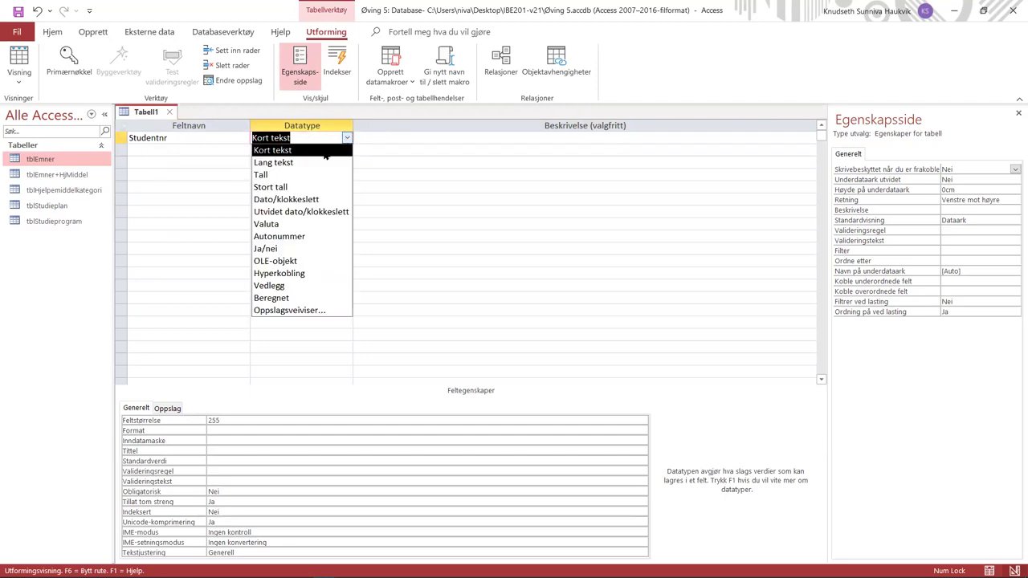
click(298, 175)
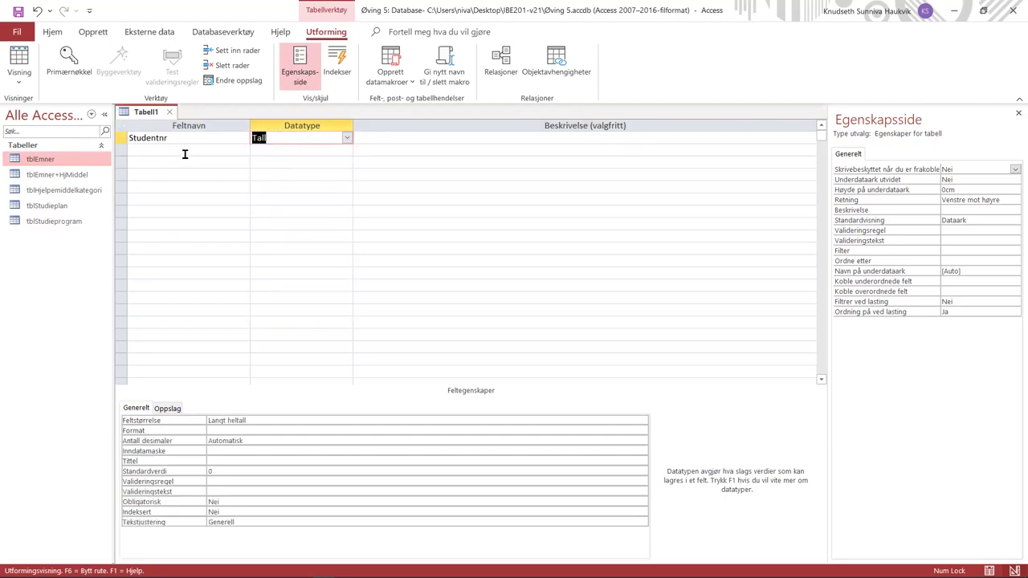
- Add the fields Fornavn and Etternavn below Studentnr, both with data type Kort tekst
click(185, 153)
text(Forna)
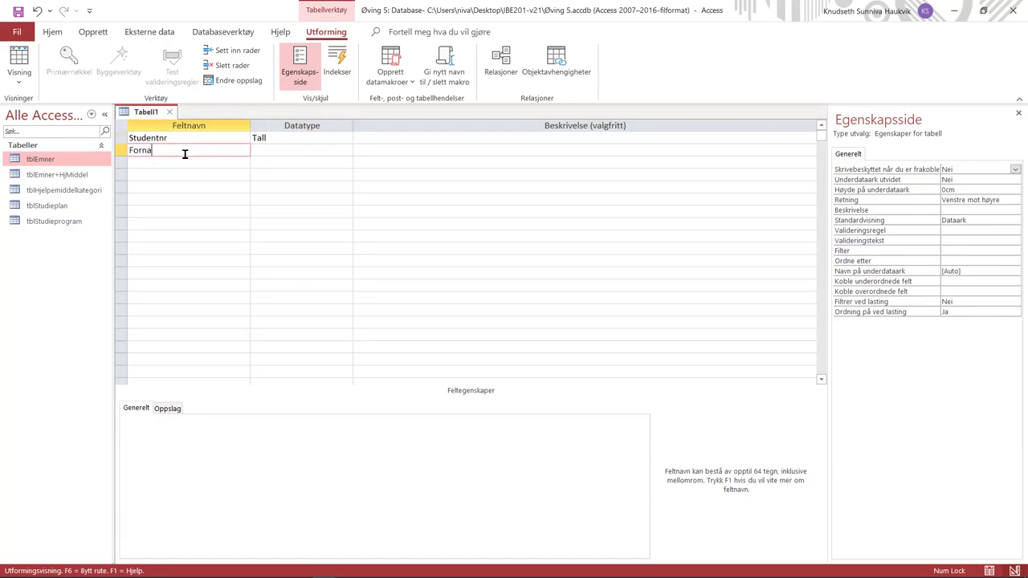
text(vn)
key(Tab)
key(Tab)
key(Tab)
text(Etternavn)
key(Tab)
key(Tab)
key(Tab)
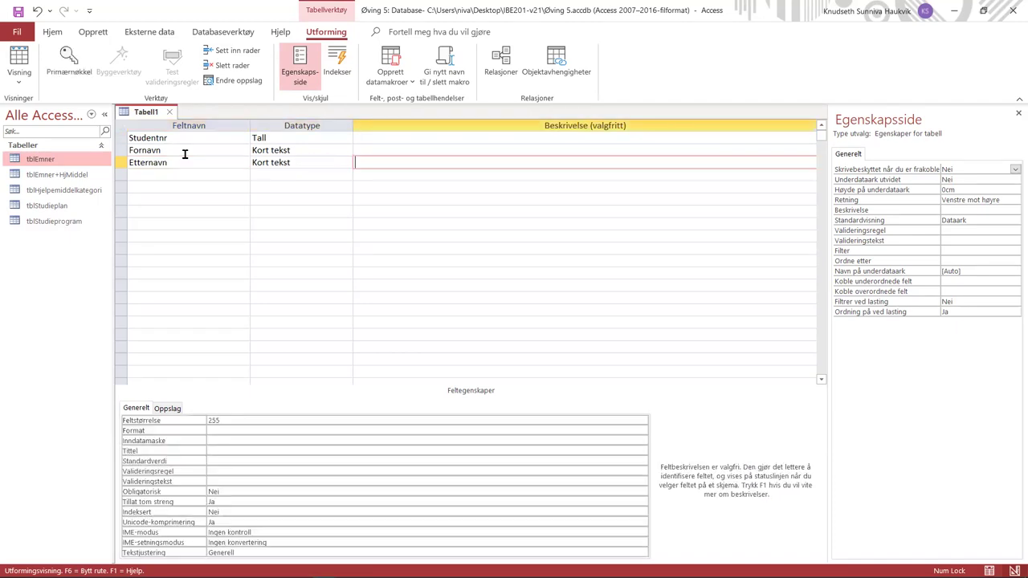
- Consult the data model in Acrobat Reader, return to Access and add the Kort tekst fields Mobiltelefon and epost
key(alt+Tab)
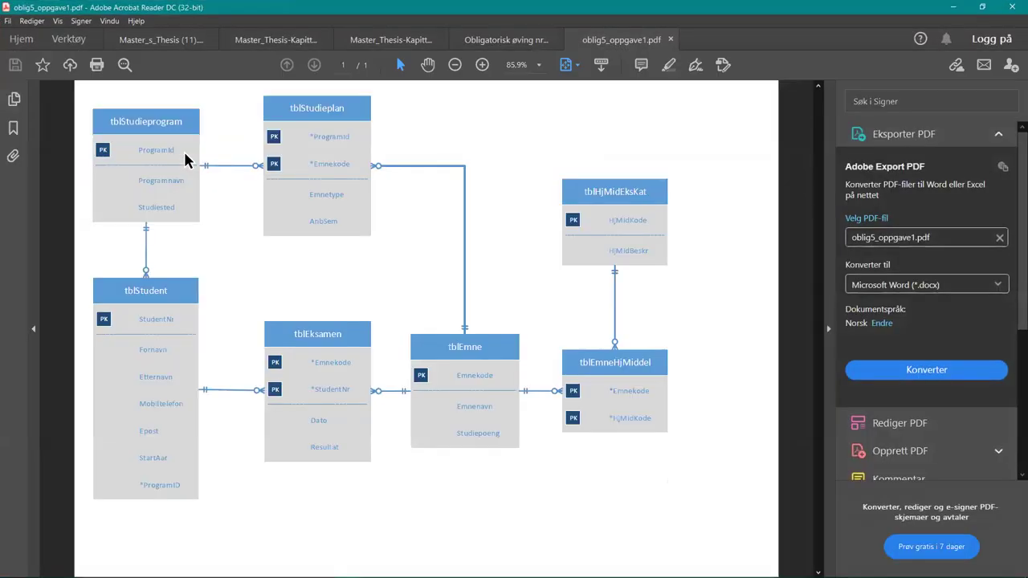
key(alt+Tab)
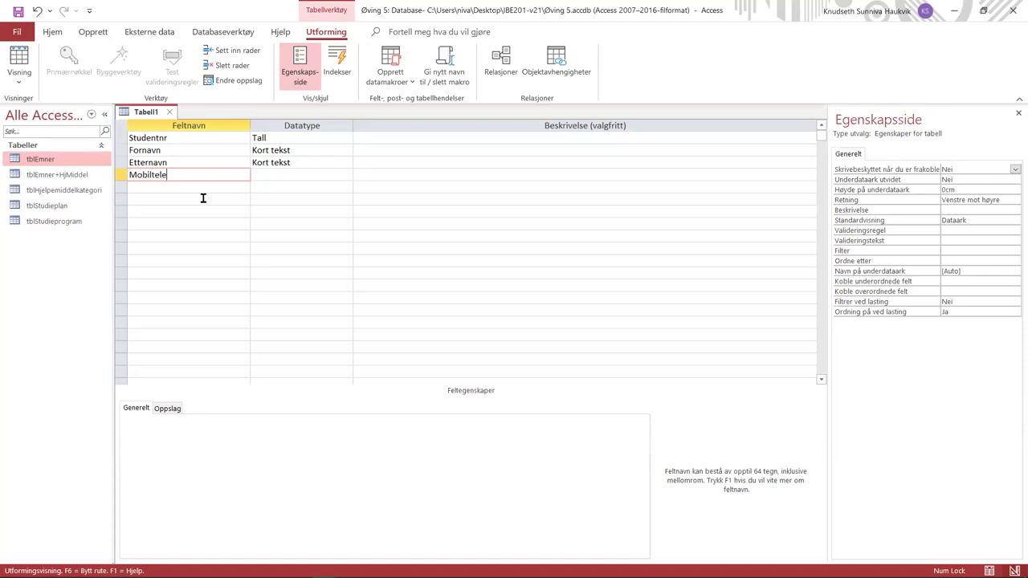
text(Mobiltelefon)
key(Tab)
key(Tab)
key(Tab)
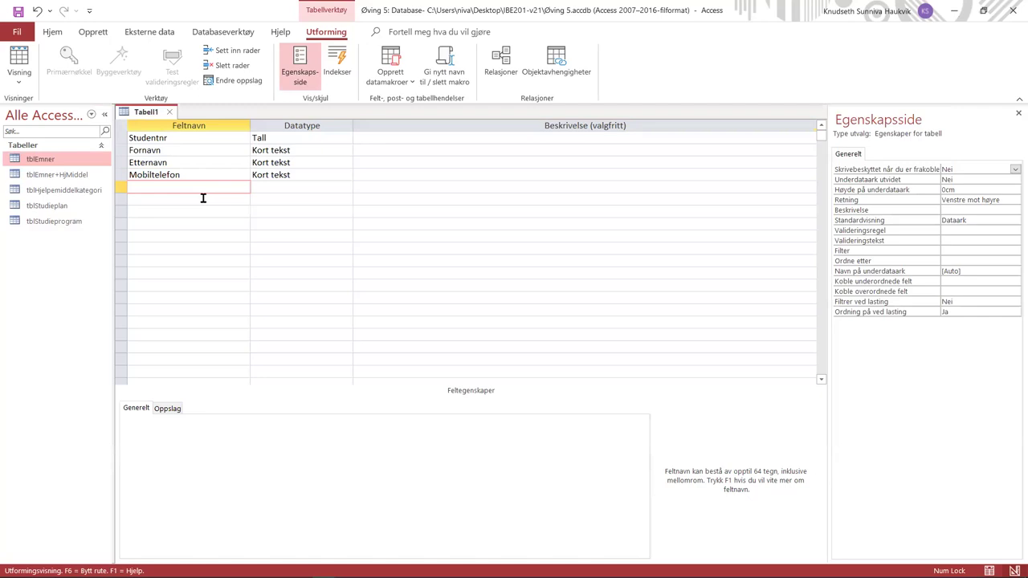
text(epost)
key(Tab)
key(Tab)
key(Tab)
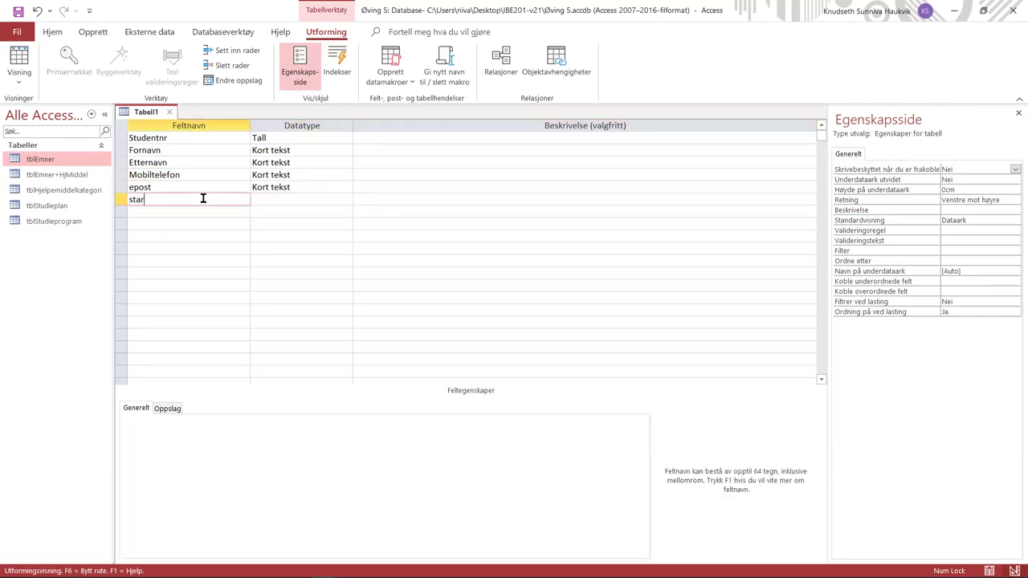
- Add the field startår below epost with data type Tall
text(startår)
key(Tab)
click(347, 199)
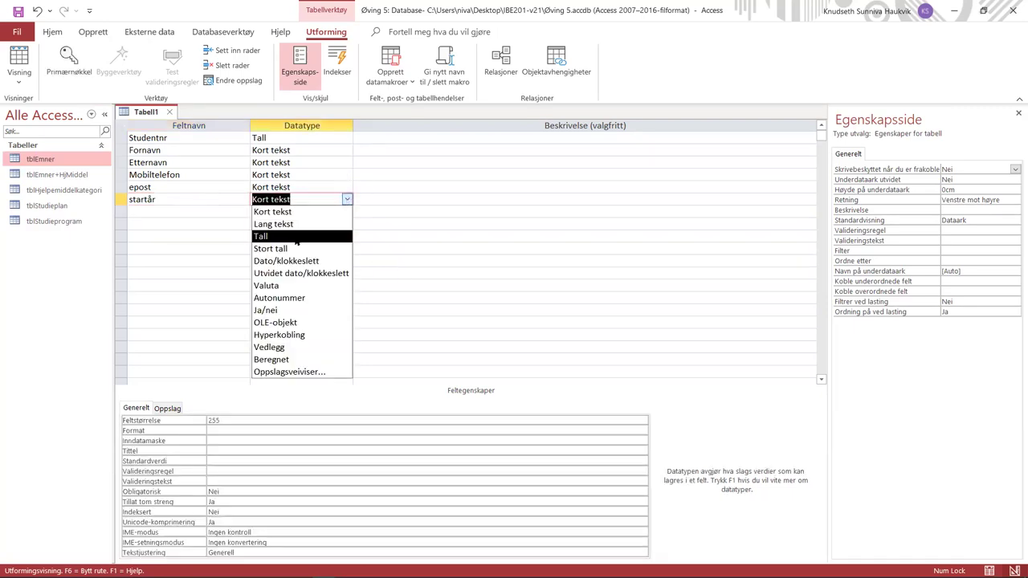
click(296, 237)
key(Tab)
key(Tab)
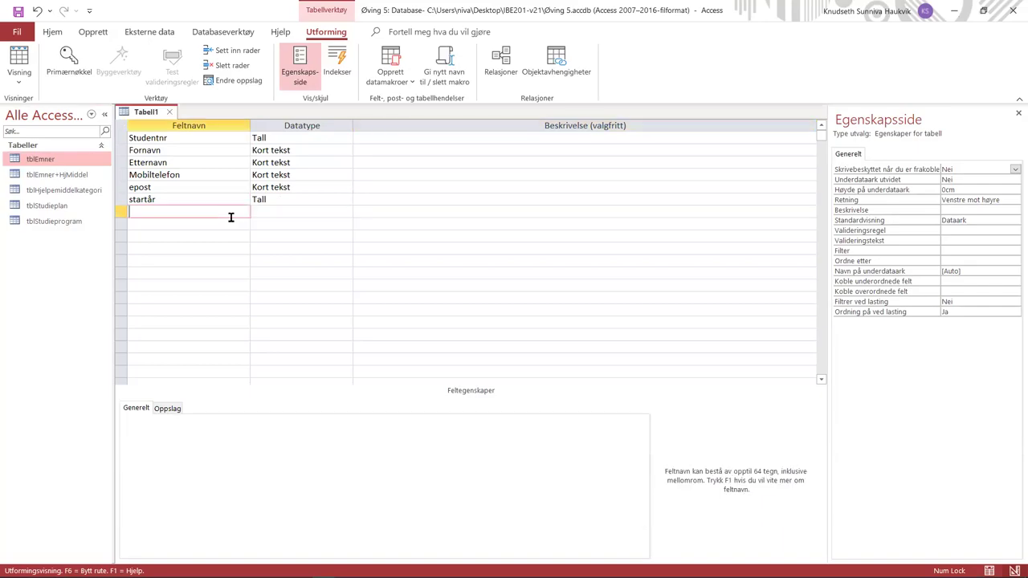
- Check tblStudent in the data model in Acrobat Reader, return to Access and add the field *ProgramId with data type Tall
key(alt+Tab)
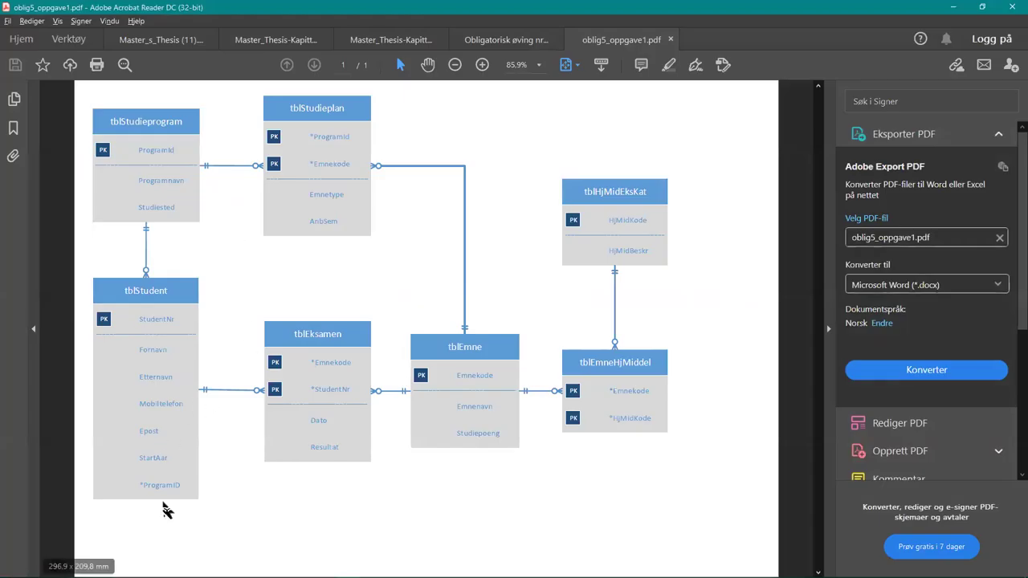
key(alt+Tab)
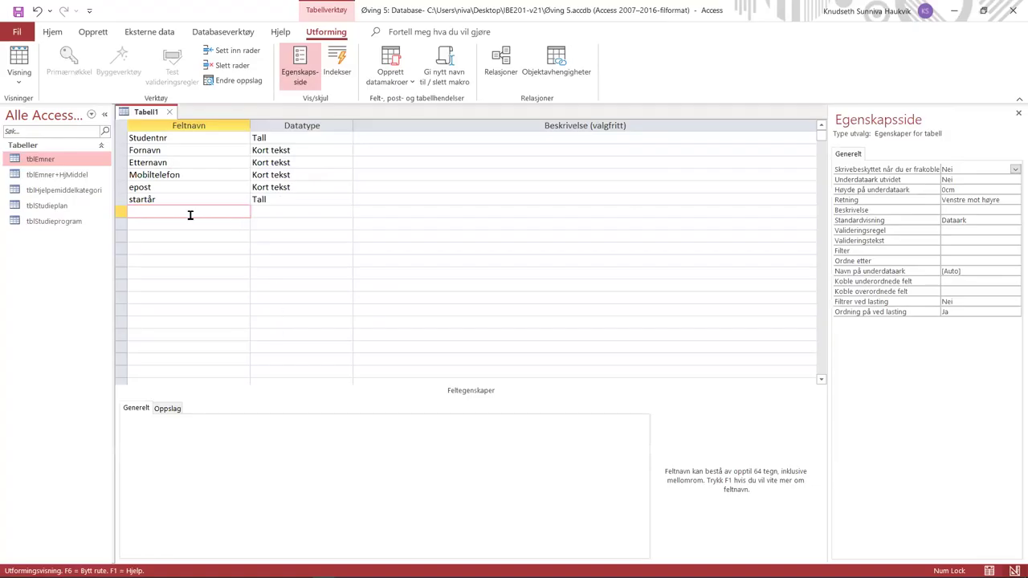
click(274, 214)
click(346, 212)
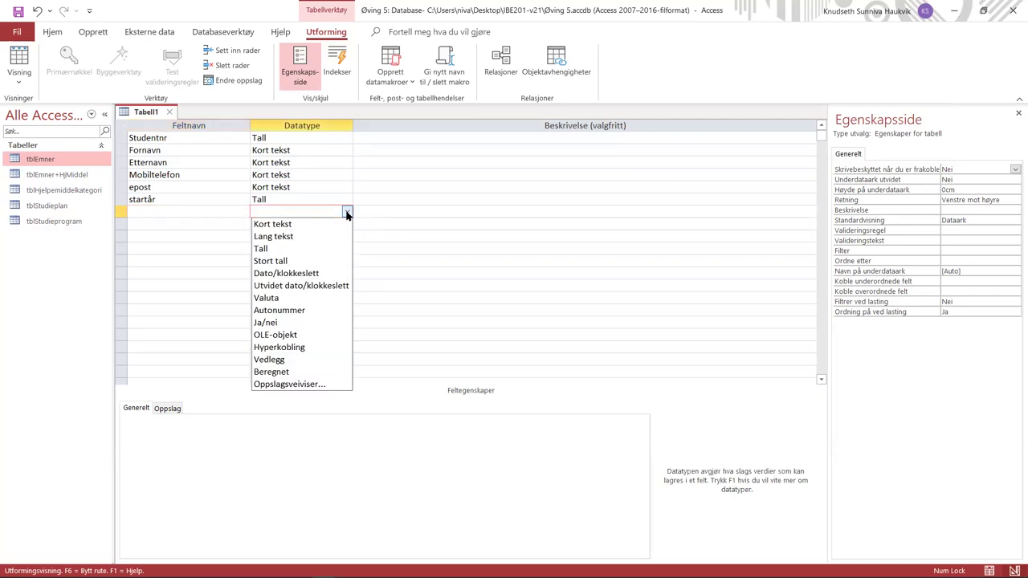
click(141, 214)
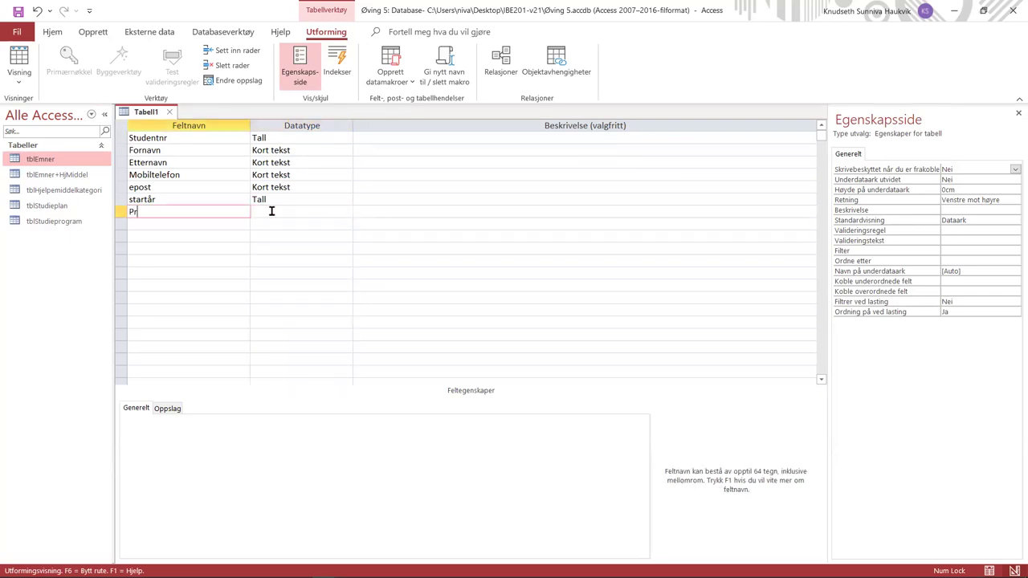
text(*ProgramId)
key(Tab)
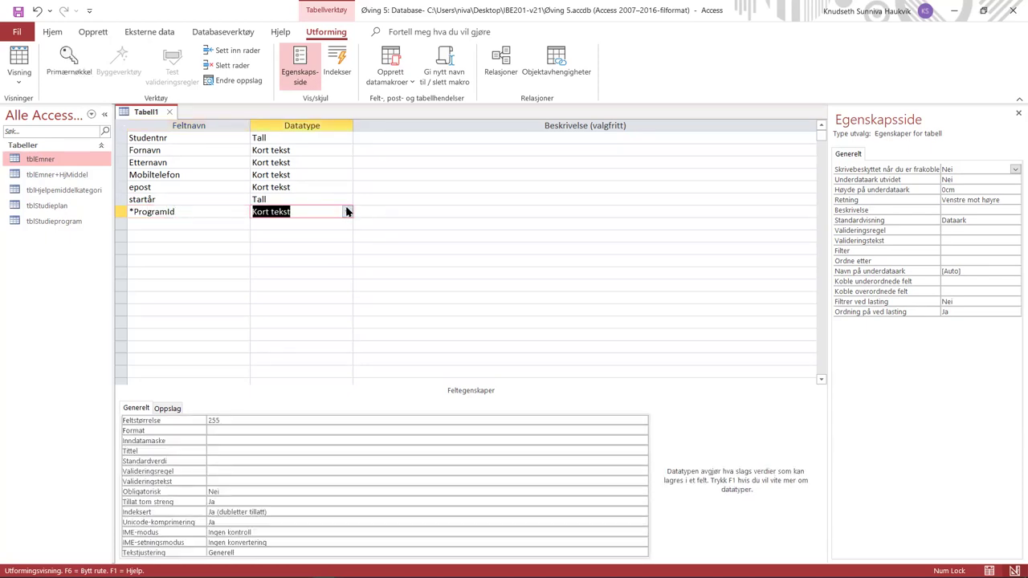
click(347, 211)
click(281, 248)
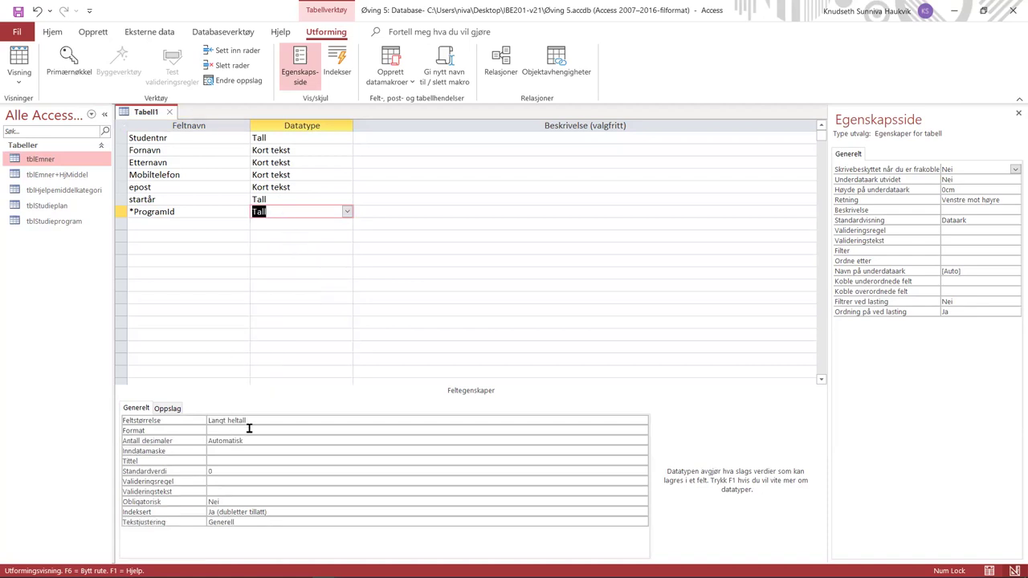
- Set the field size of *ProgramId to Langt flyttall
click(482, 420)
click(641, 421)
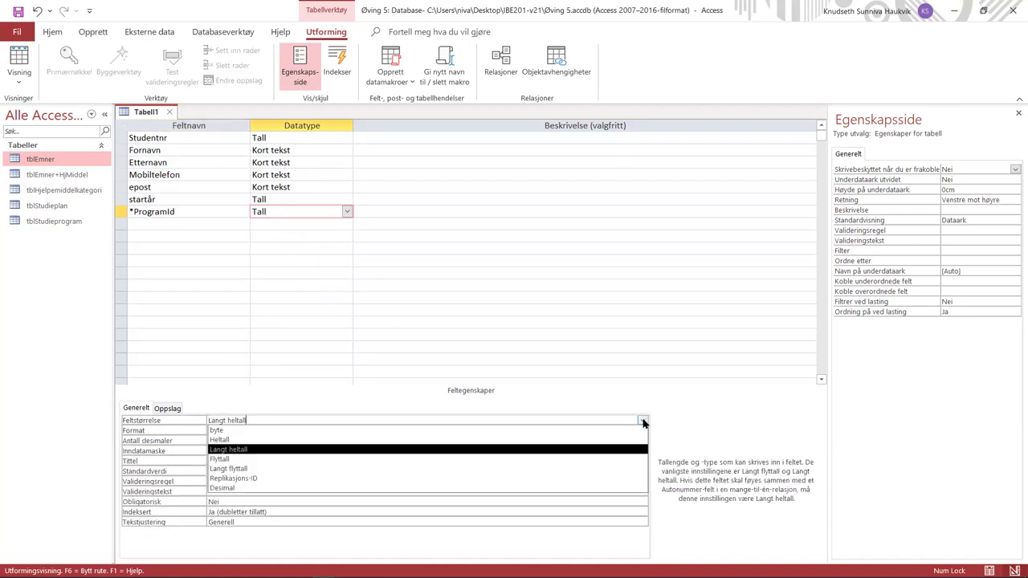
click(233, 468)
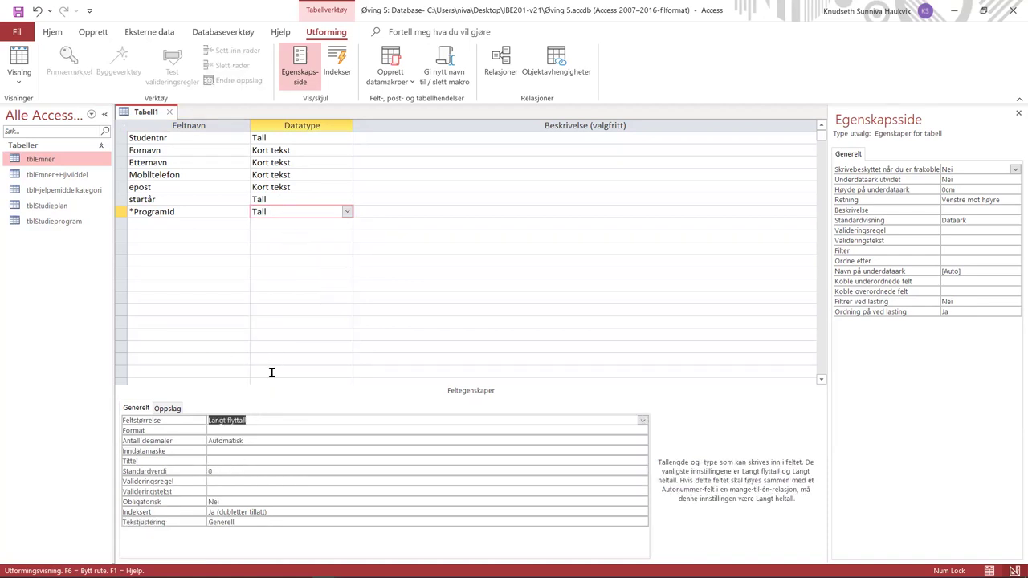
click(218, 347)
click(274, 213)
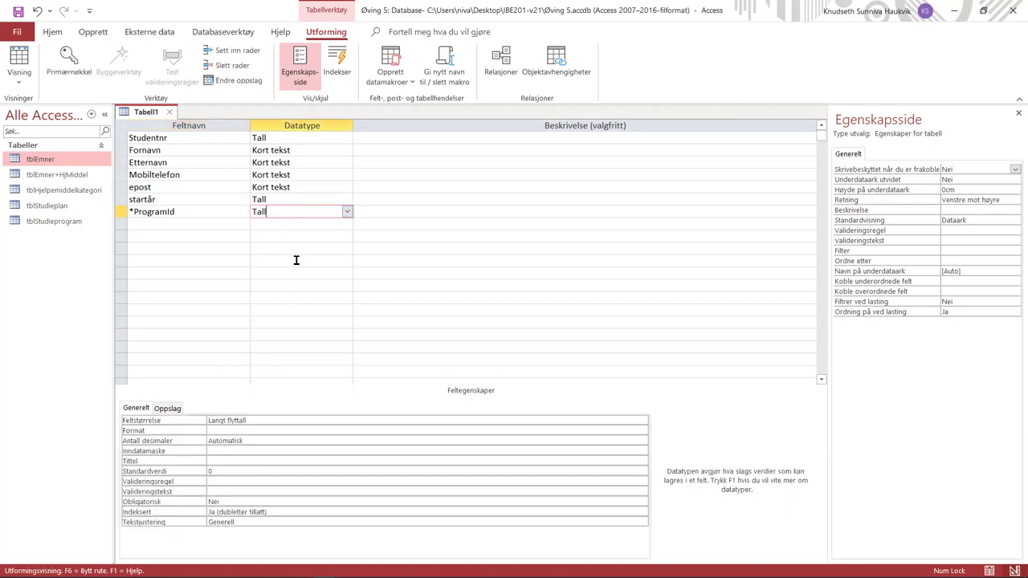
- Save the table as tblStudent and let Access create a primary key for it
right_click(146, 113)
click(152, 117)
text(tb)
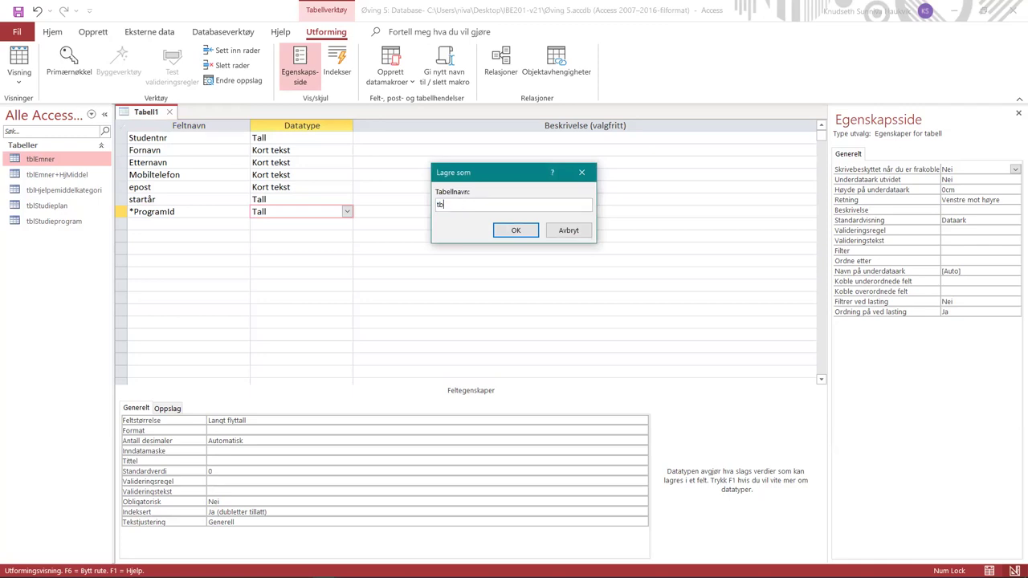
text(lStudent)
key(Return)
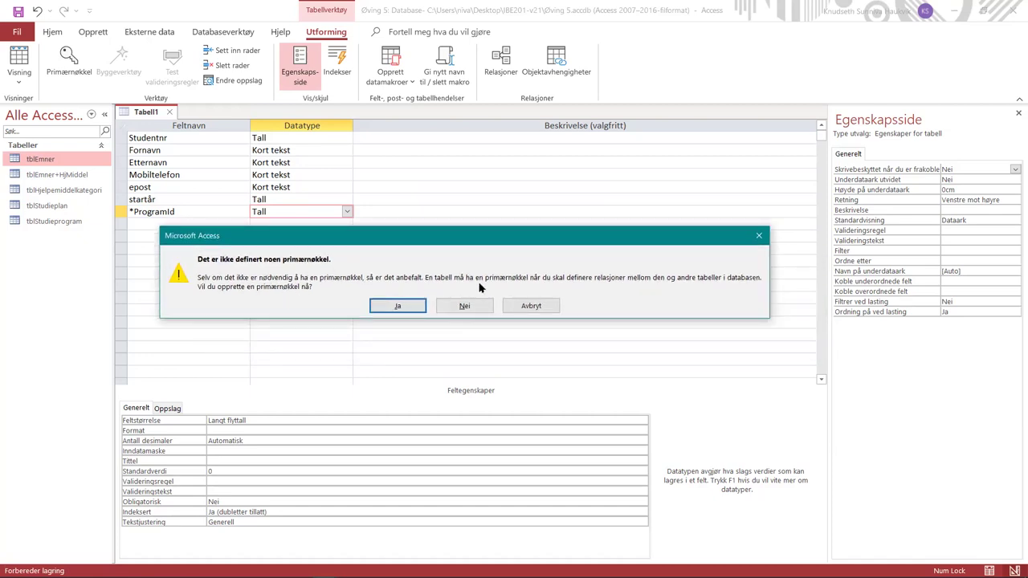
click(394, 307)
- Move the primary key from the automatically added ID field to Studentnr
click(123, 138)
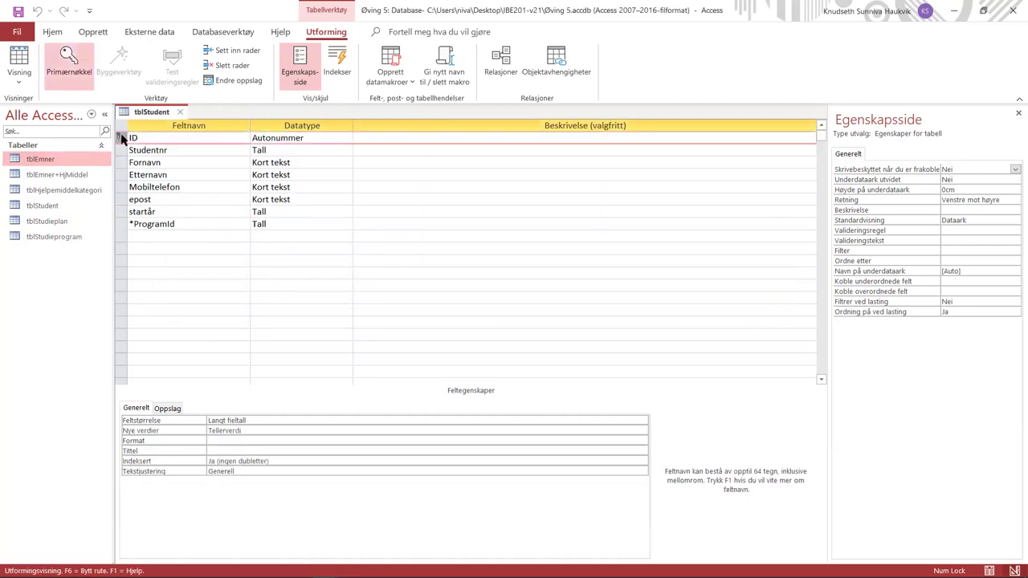
right_click(123, 138)
click(133, 149)
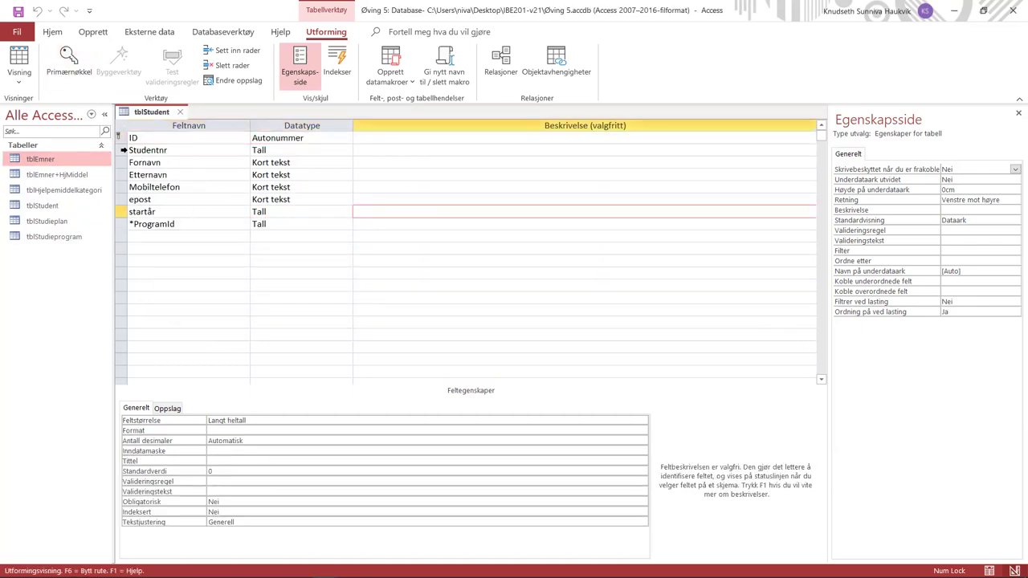
click(122, 138)
click(70, 70)
click(120, 150)
click(66, 66)
- Delete the ID field from tblStudent
click(122, 138)
right_click(125, 138)
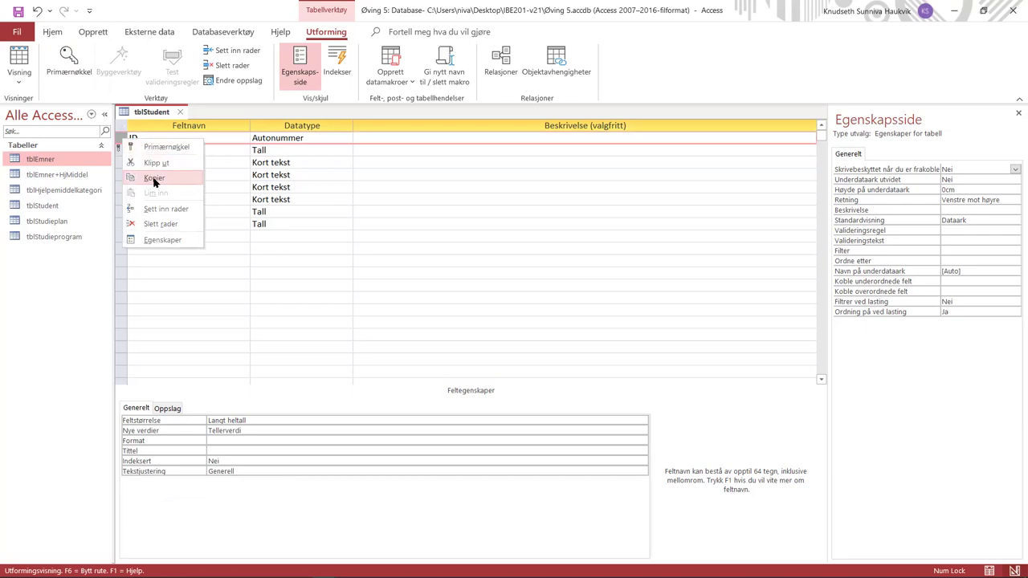
click(167, 225)
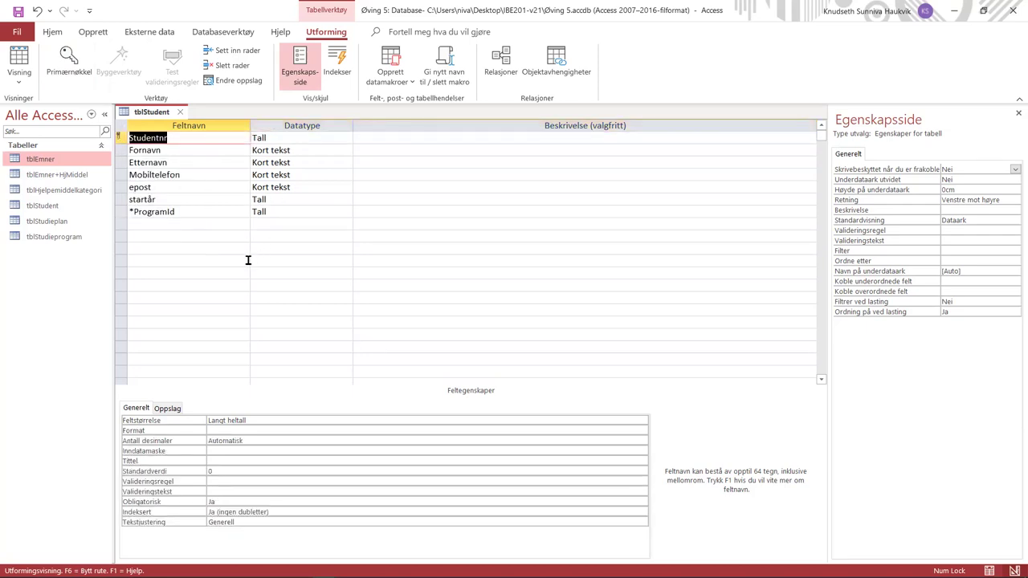
click(150, 224)
- Save the design of tblStudent and show the table in datasheet view
right_click(162, 113)
click(167, 119)
click(16, 58)
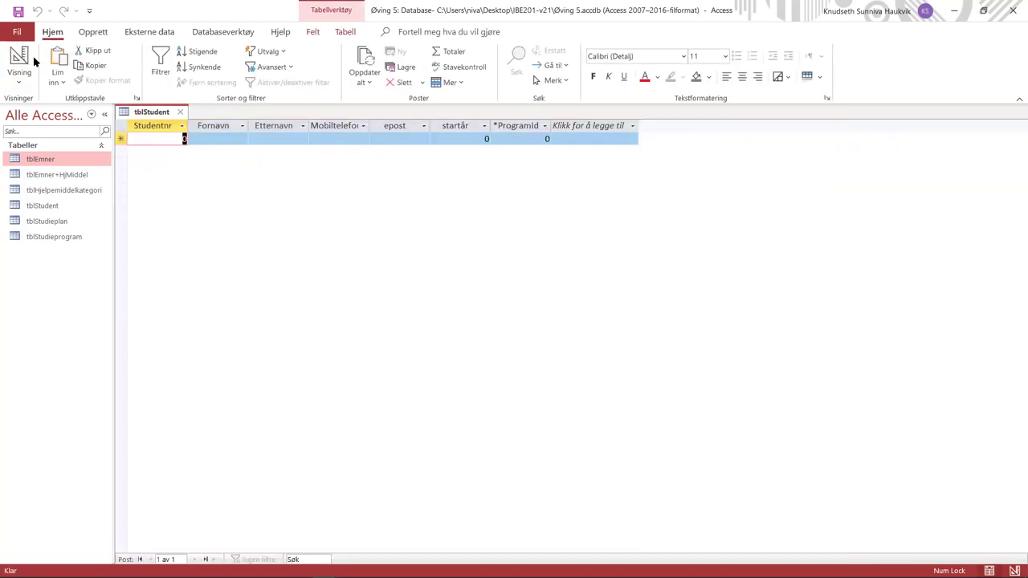
- Create a new table in design view, then consult the tblEksamen entity in the Acrobat Reader data model and return to Access
click(88, 32)
click(118, 58)
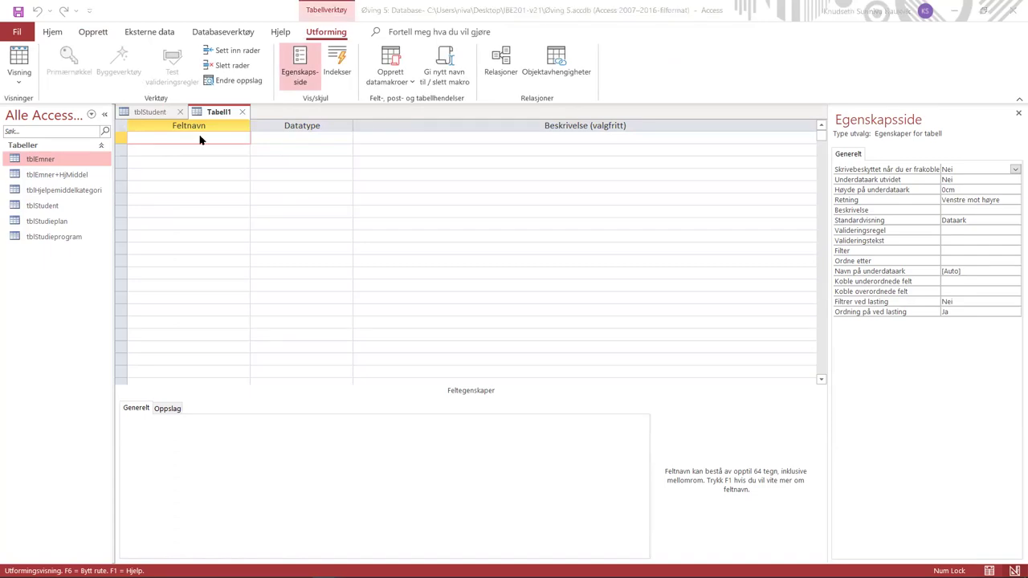
key(alt+Tab)
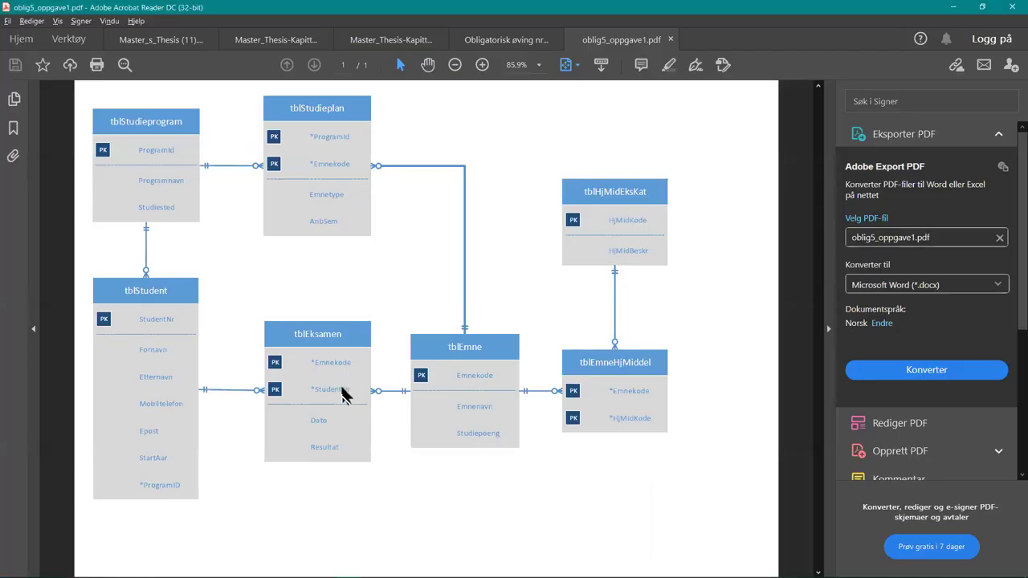
key(alt+Tab)
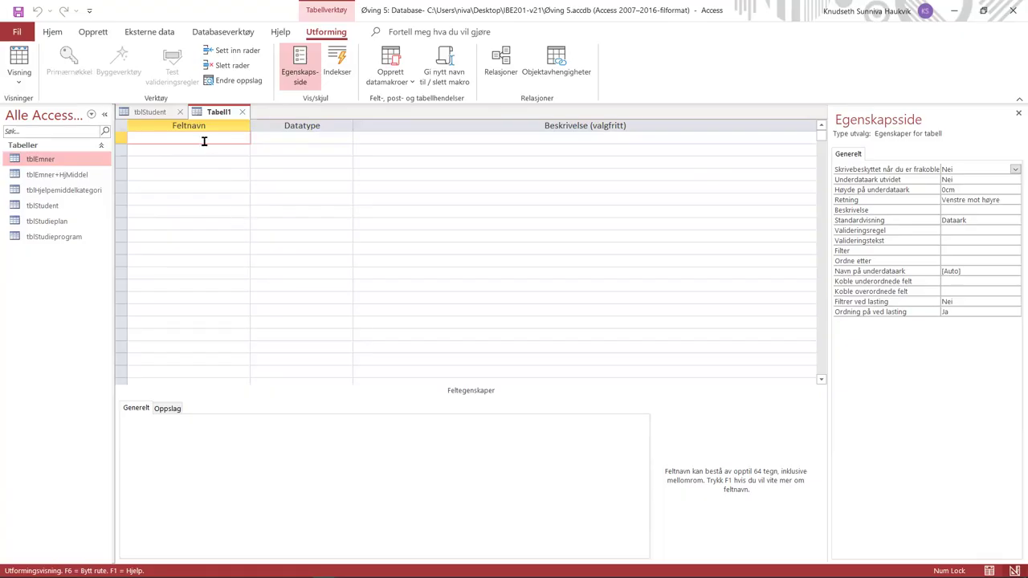
- Check the design of tblEmner, close it, and add the field Emnekode with data type Kort tekst to the new table
double_click(40, 159)
click(19, 61)
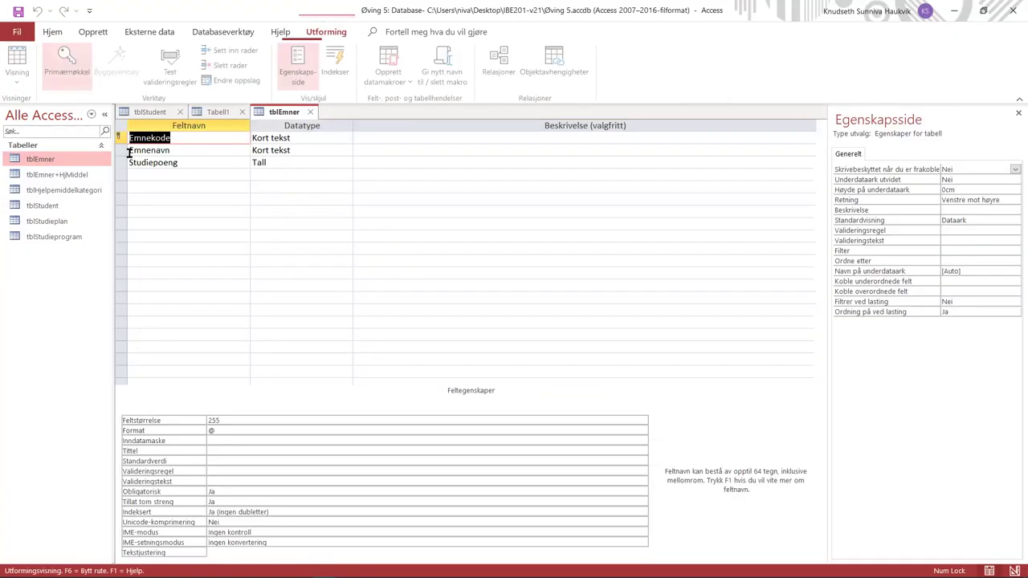
click(310, 112)
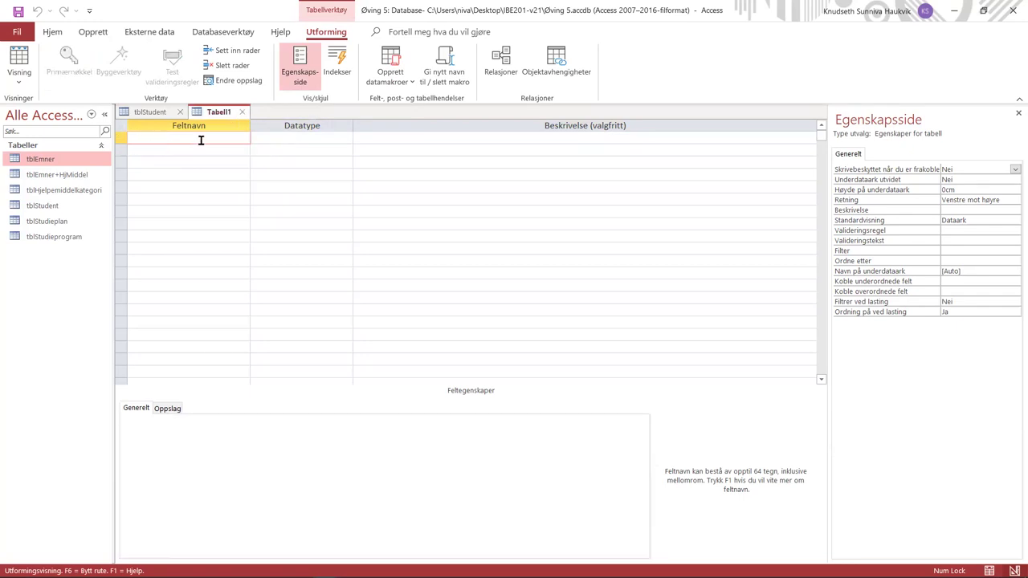
text(Emnekode)
key(Return)
key(Return)
key(Return)
- Add the field Studentnr below Emnekode with data type Tall
text(Student)
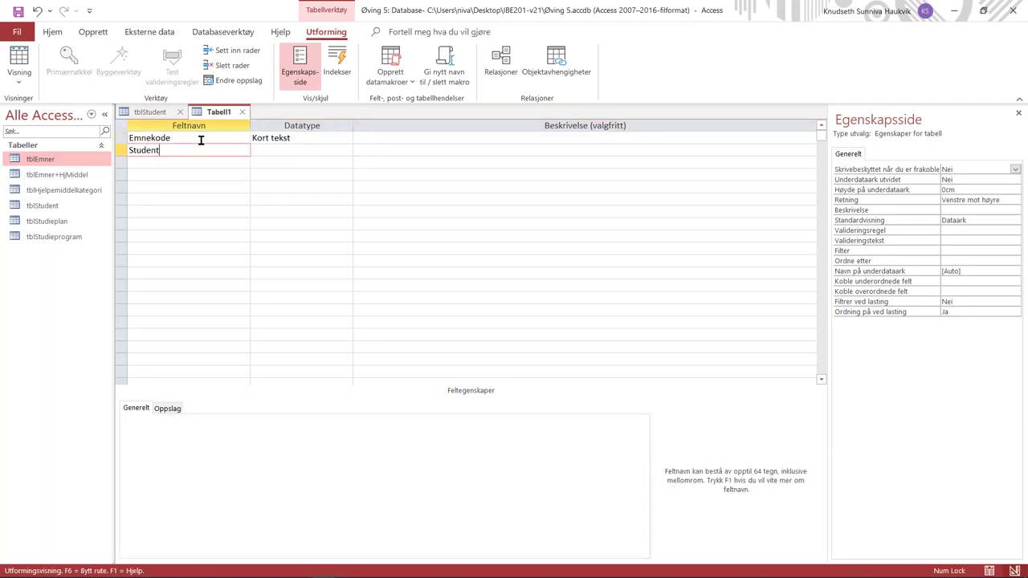
text(nu)
key(BackSpace)
text(r)
key(Tab)
click(153, 112)
click(197, 112)
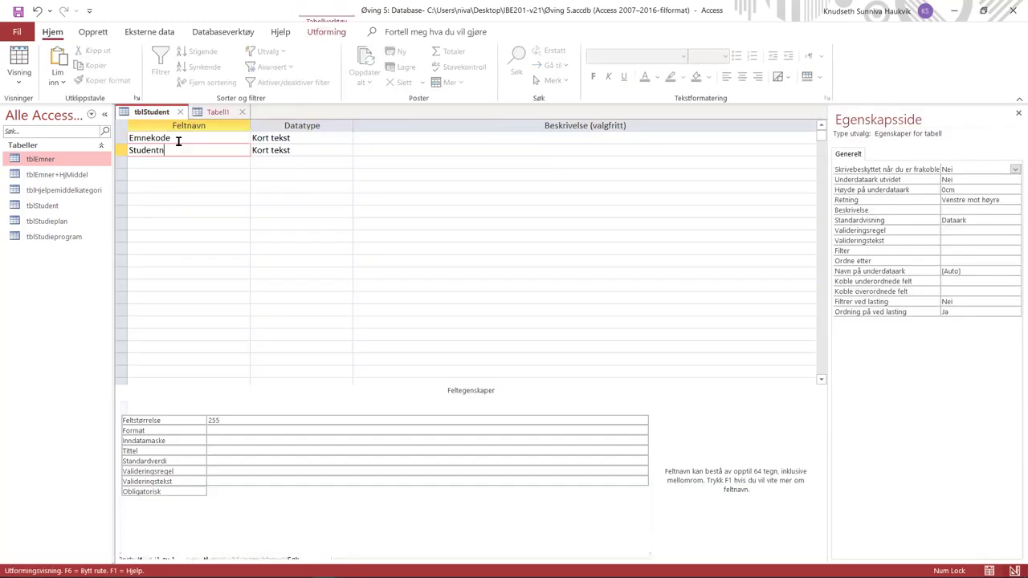
text(r)
click(314, 152)
click(346, 150)
click(321, 187)
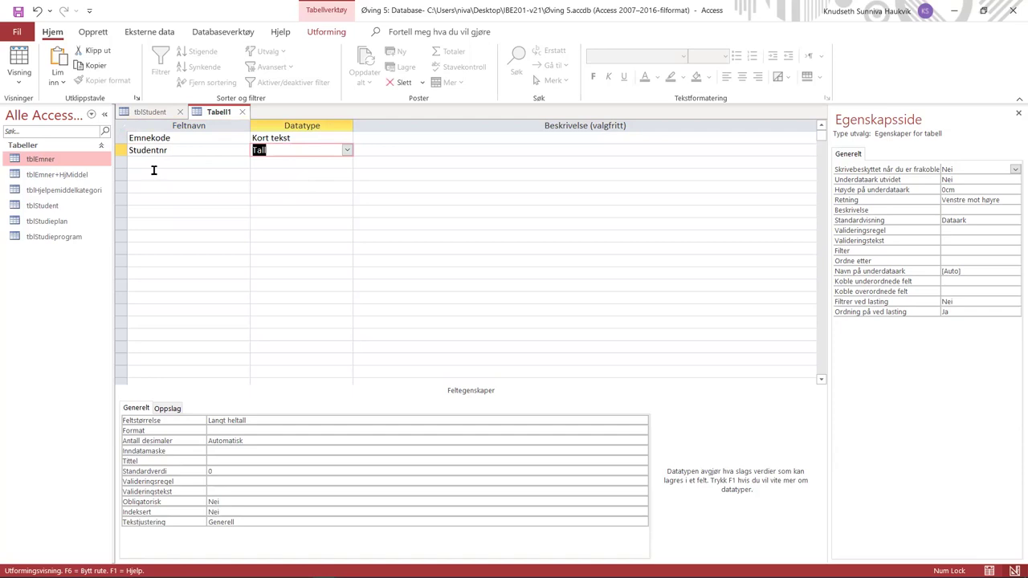
- Add the field Dato below Studentnr with data type Dato/klokkeslett
click(226, 165)
text(Dato)
key(Tab)
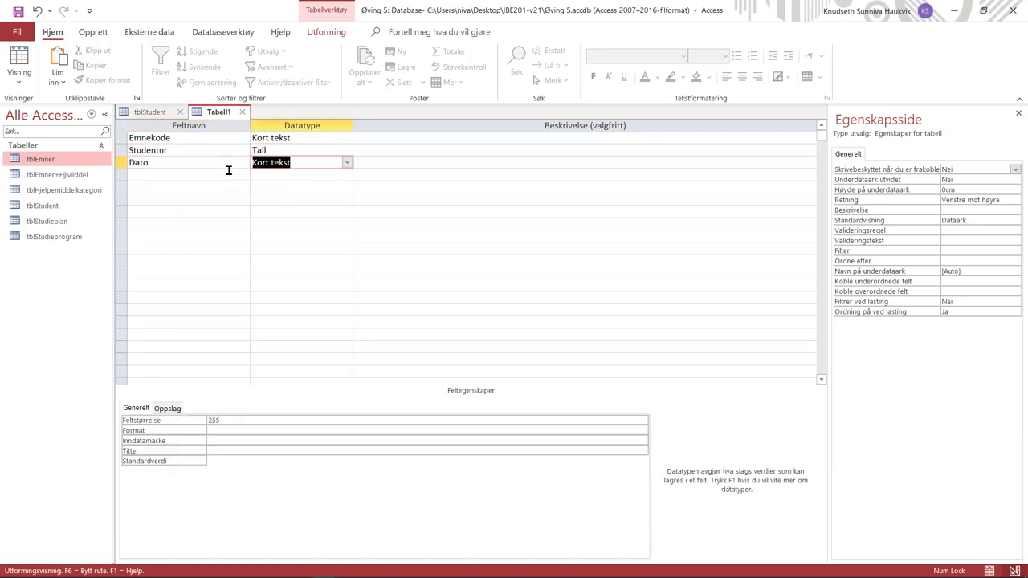
click(346, 162)
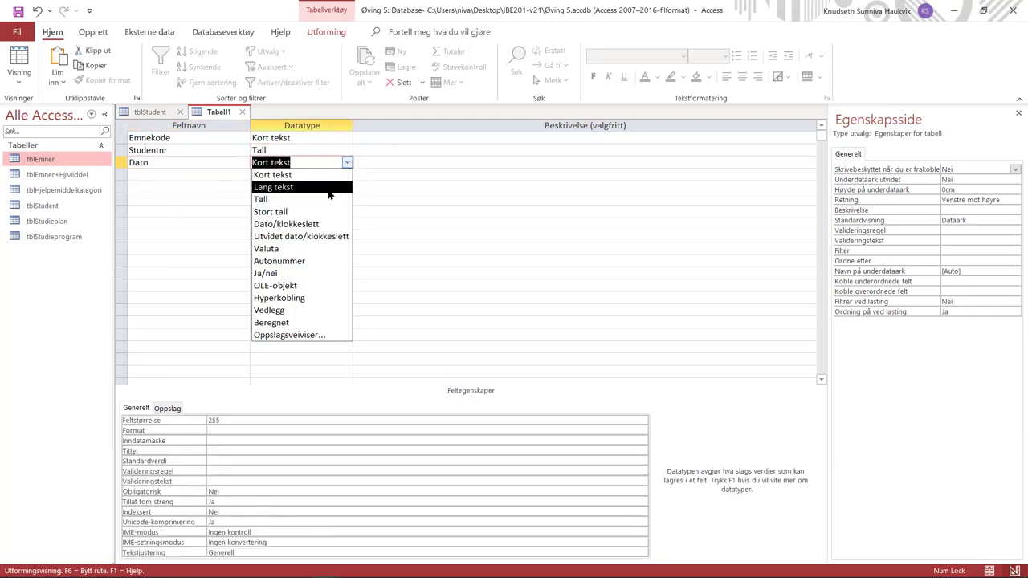
click(281, 223)
- Add the field Resultat below Dato with data type Kort tekst
click(209, 176)
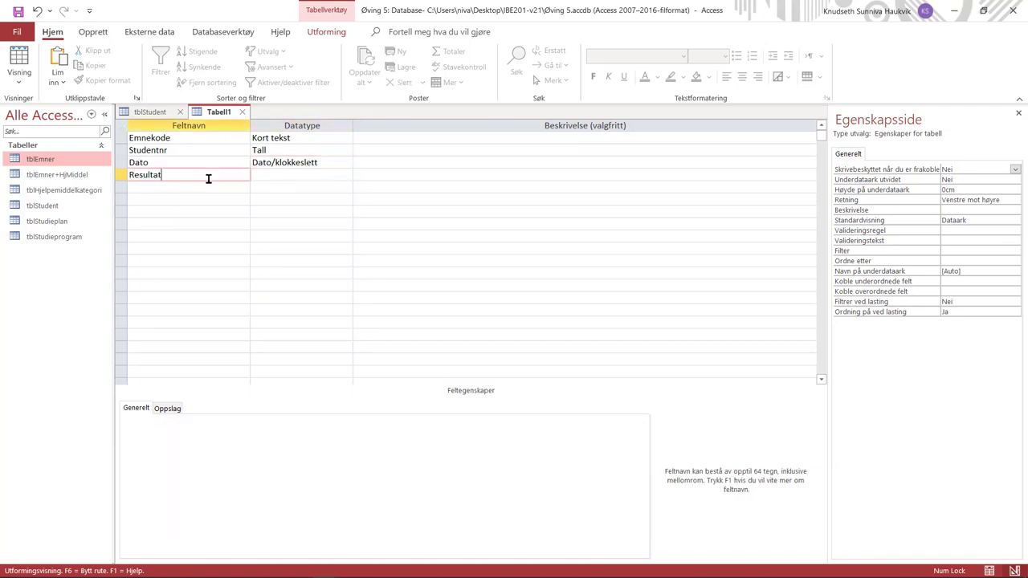
key(Tab)
click(346, 175)
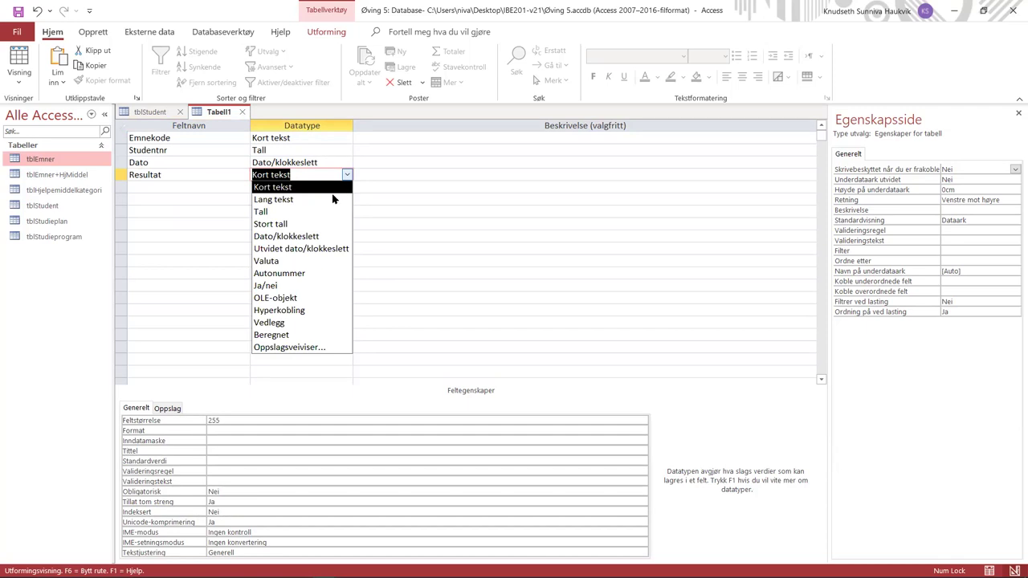
click(321, 211)
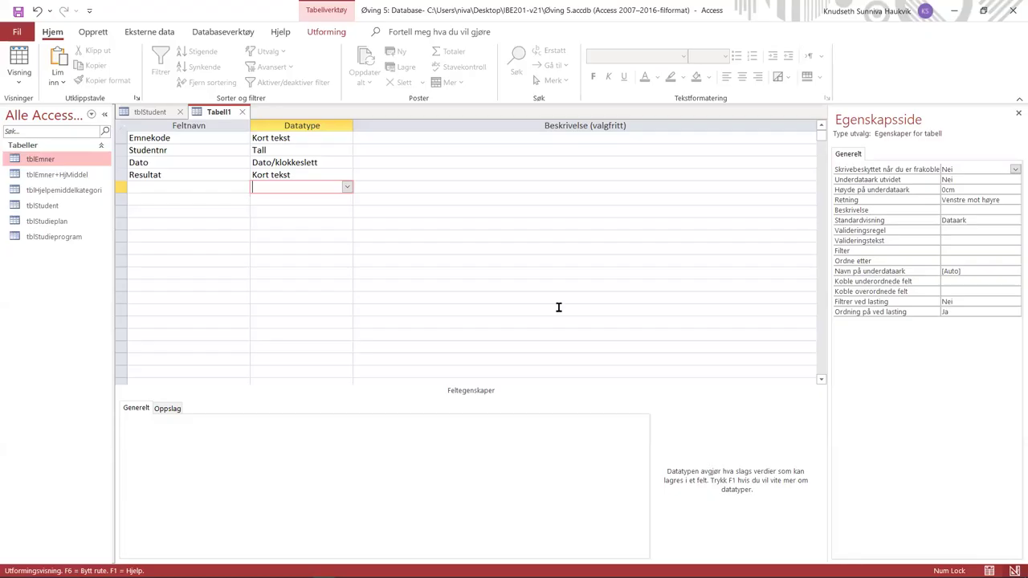
click(278, 199)
- Make Emnekode and Studentnr together the composite primary key of the new table
right_click(216, 113)
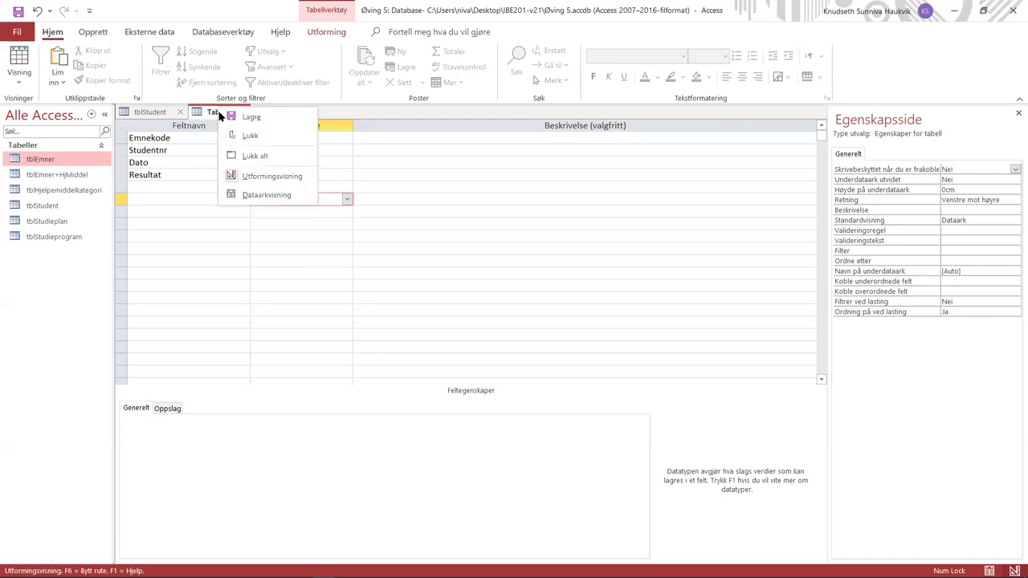
click(120, 133)
click(118, 149)
click(120, 139)
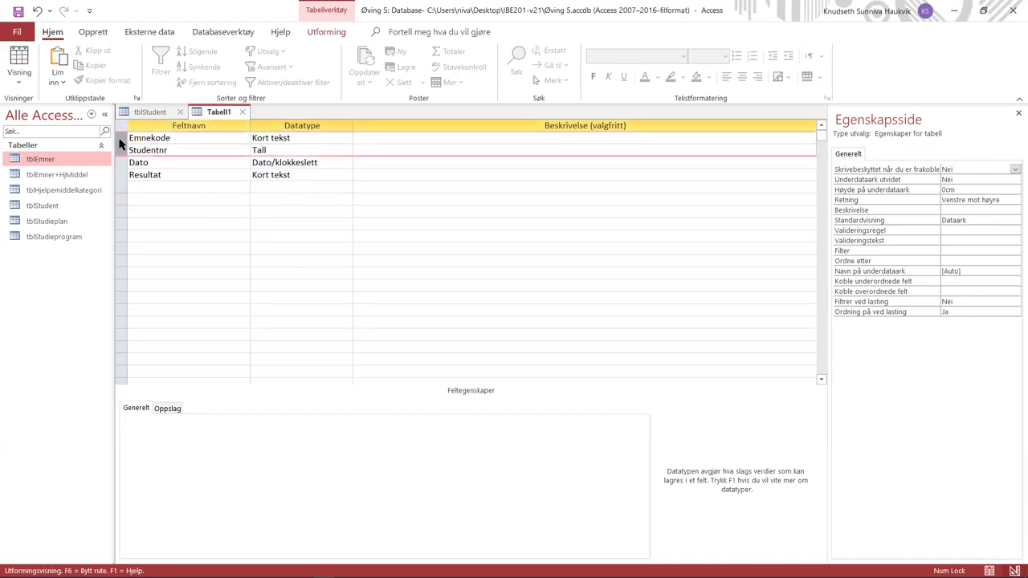
click(323, 32)
click(69, 63)
- Save the new table as tblEksamen
right_click(215, 118)
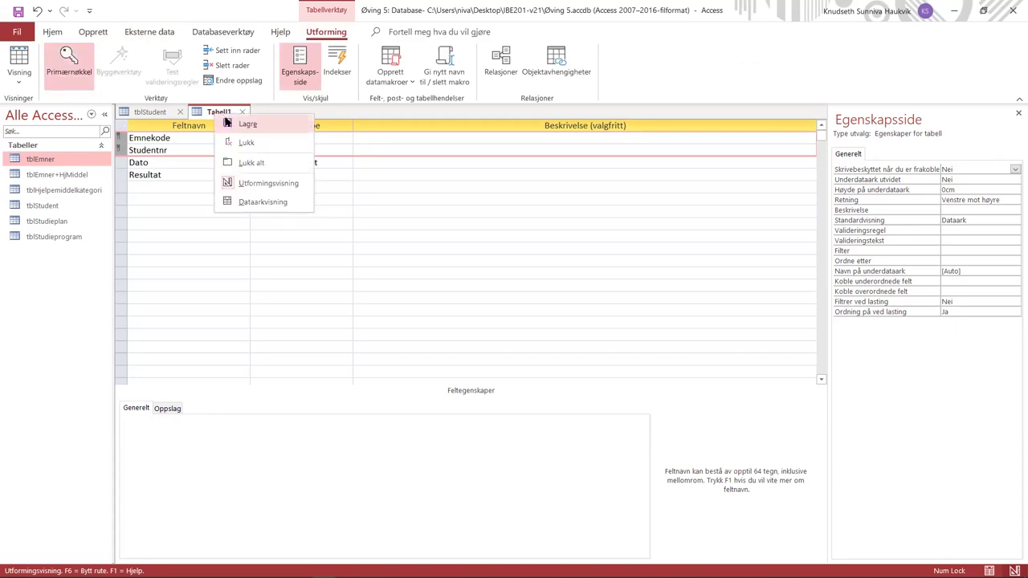
click(241, 126)
text(tblEksamen)
key(Return)
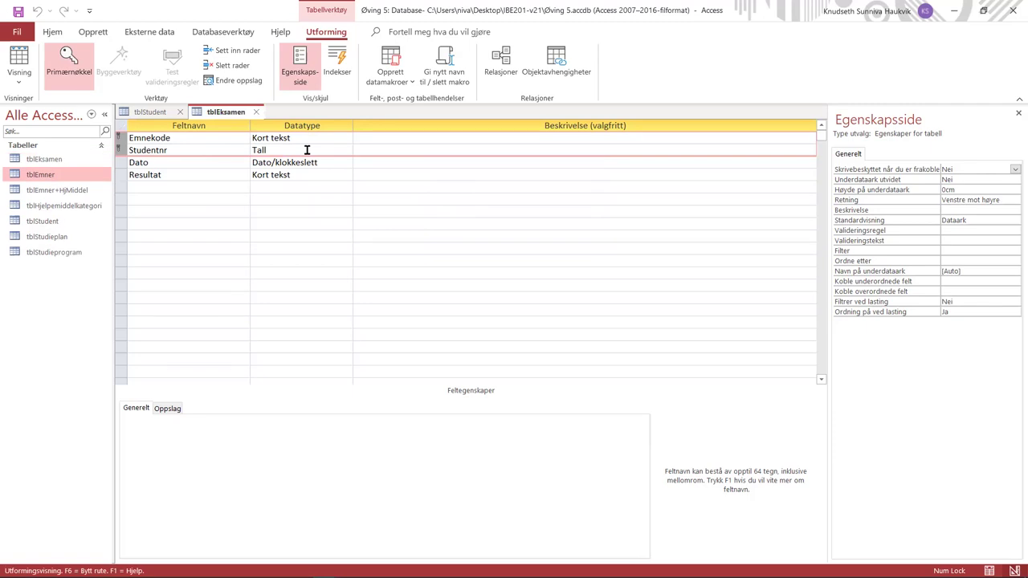
- Close both open tables and reopen tblStudent and tblEksamen in datasheet view
click(257, 117)
click(179, 113)
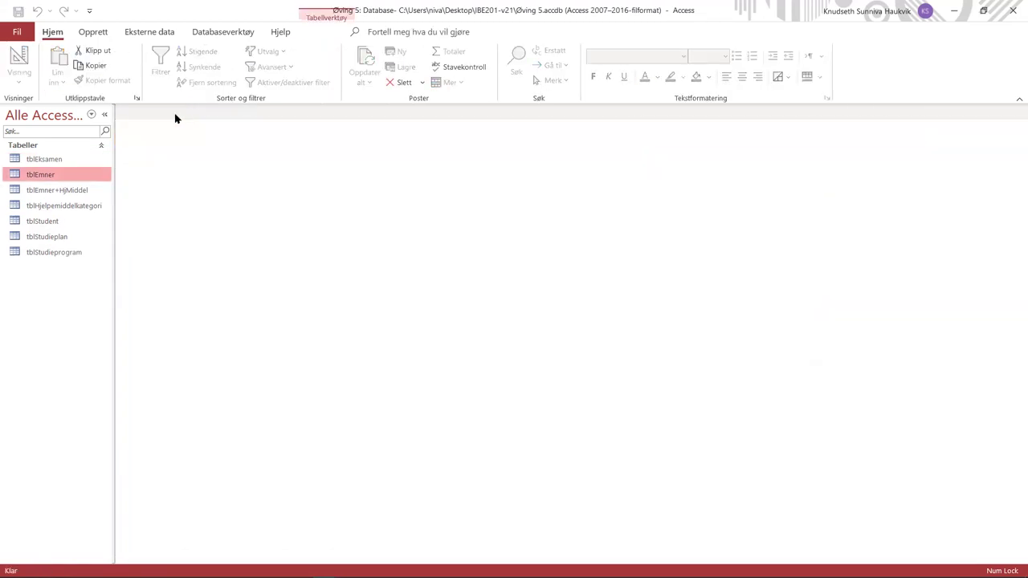
double_click(47, 223)
double_click(48, 159)
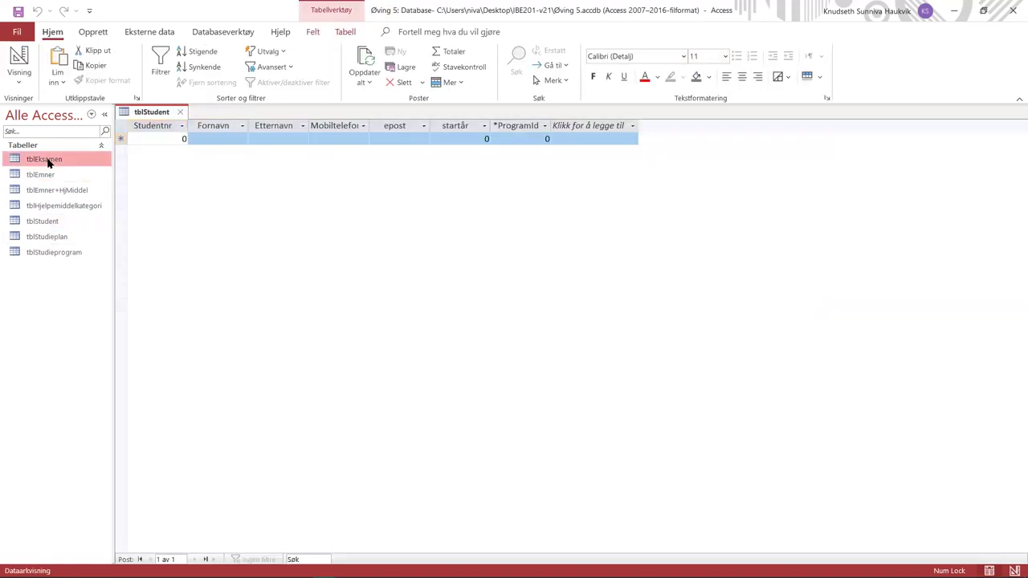
- Fill tblEksamen with eight exam records, from ADM100 on 19.03.2021 with result D to MAT100 on 11.03.2021 with result C
click(158, 112)
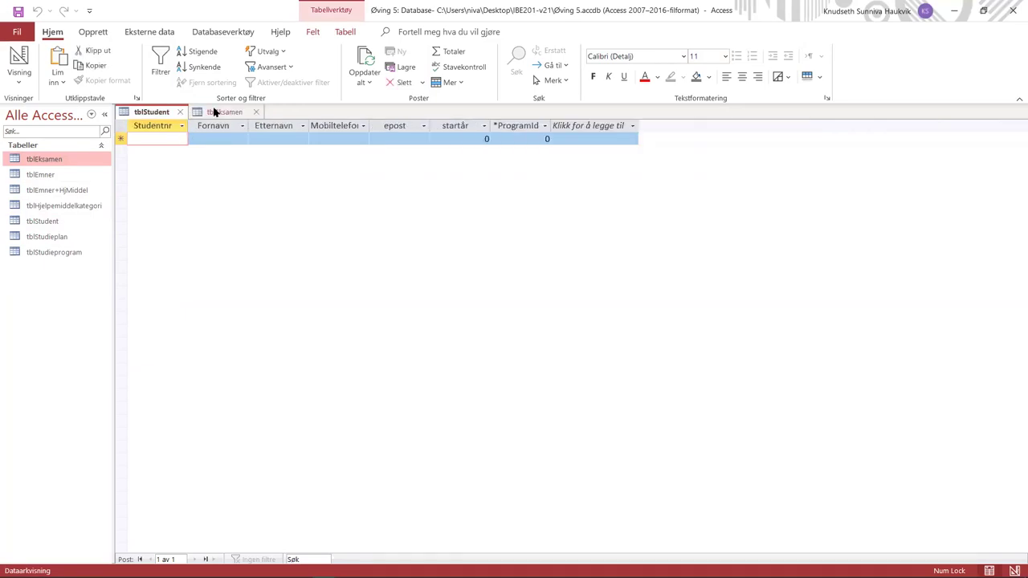
click(217, 113)
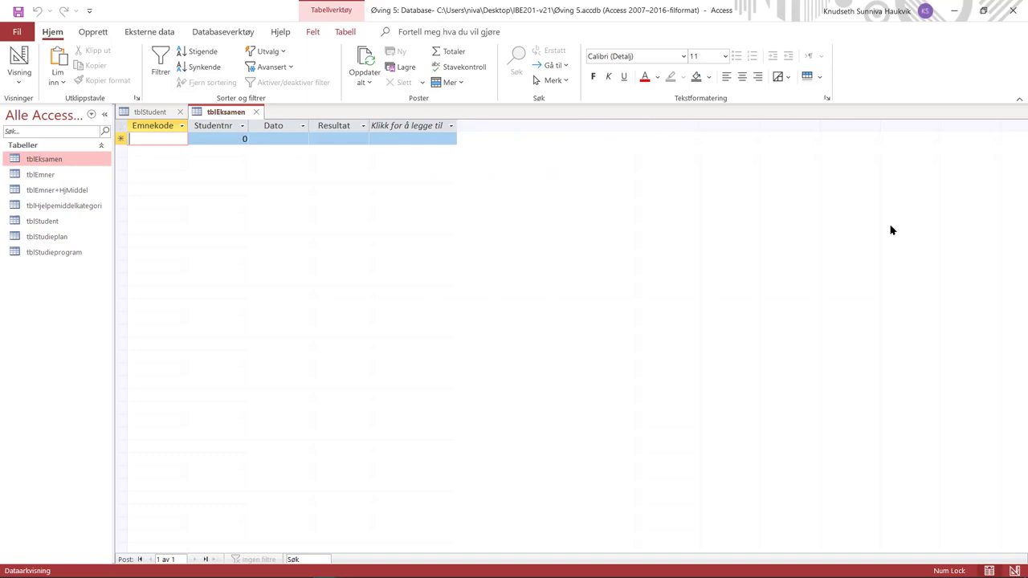
text(ADM100	151617	19.03.2021	D MAT100	151617	26.03.2021	B BØK105	151717	23.03.2021	C MAT100	151717	26.03.2021	F ADM100	161718	31.03.2021	A MAT110	161718	17.03.2021	B ADM100	161699	31.03.2021	E MAT100	161699	11.03.2021	C)
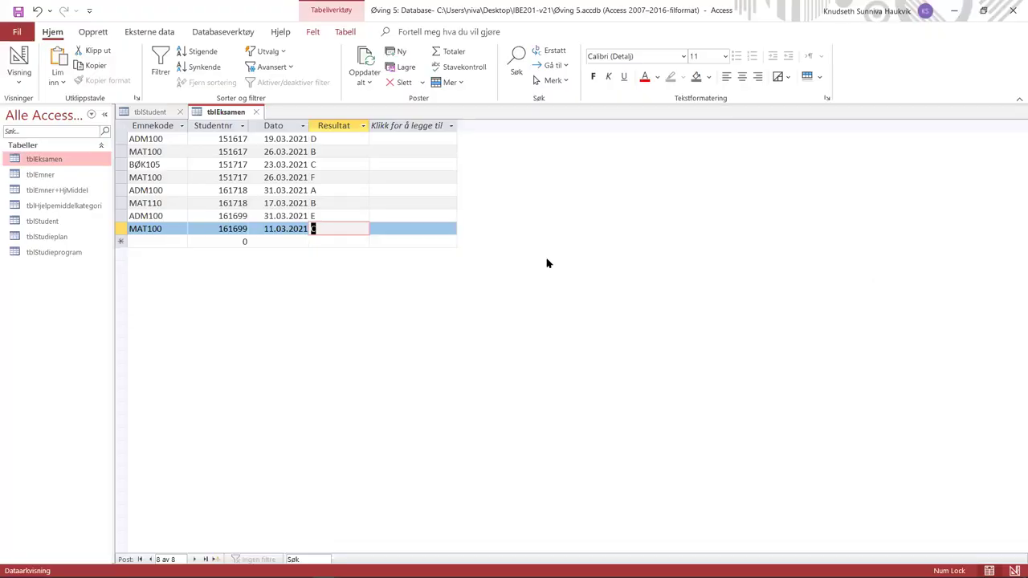
- Review the records in tblStudent and tblEksamen, and close both tables
click(144, 113)
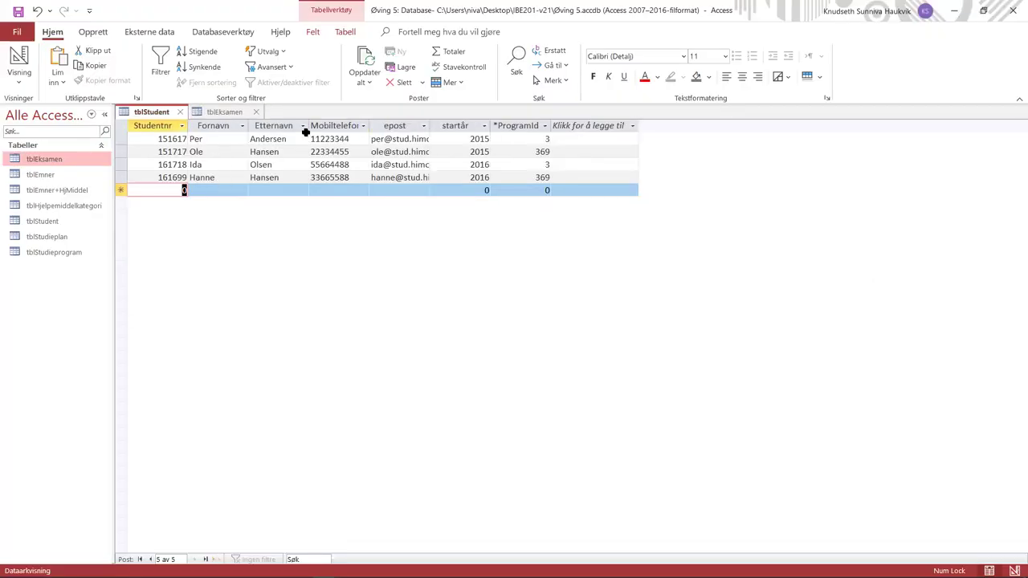
click(231, 112)
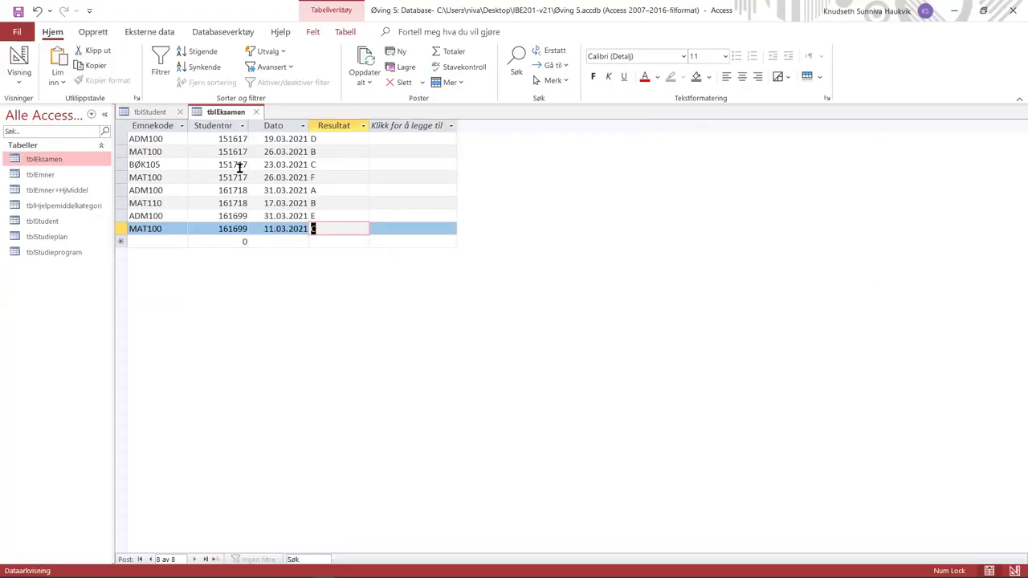
click(256, 112)
click(183, 113)
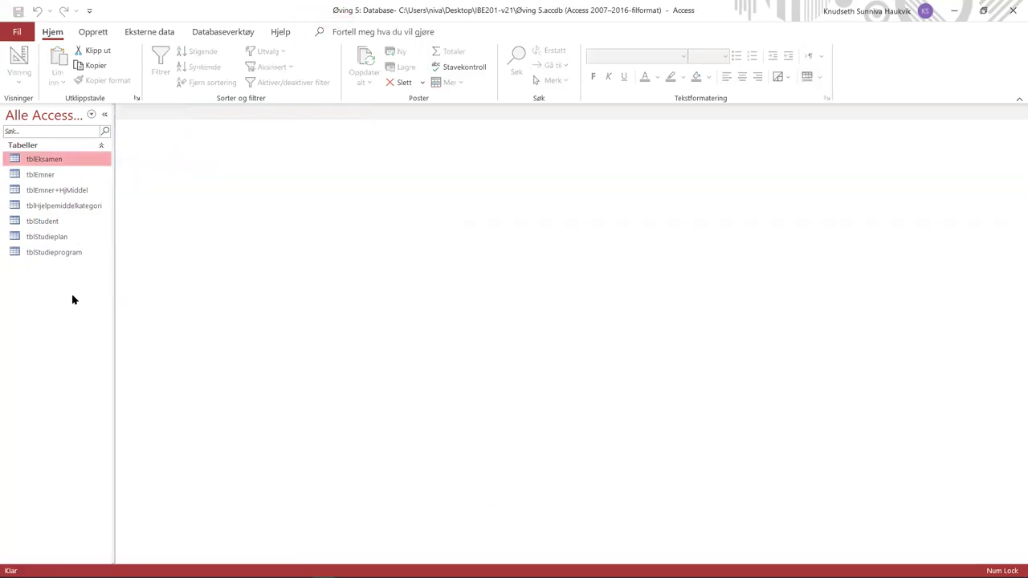
- Add all seven tables to the relationships diagram and move tblStudieprogram and tblEmner out of the row
click(194, 35)
click(164, 64)
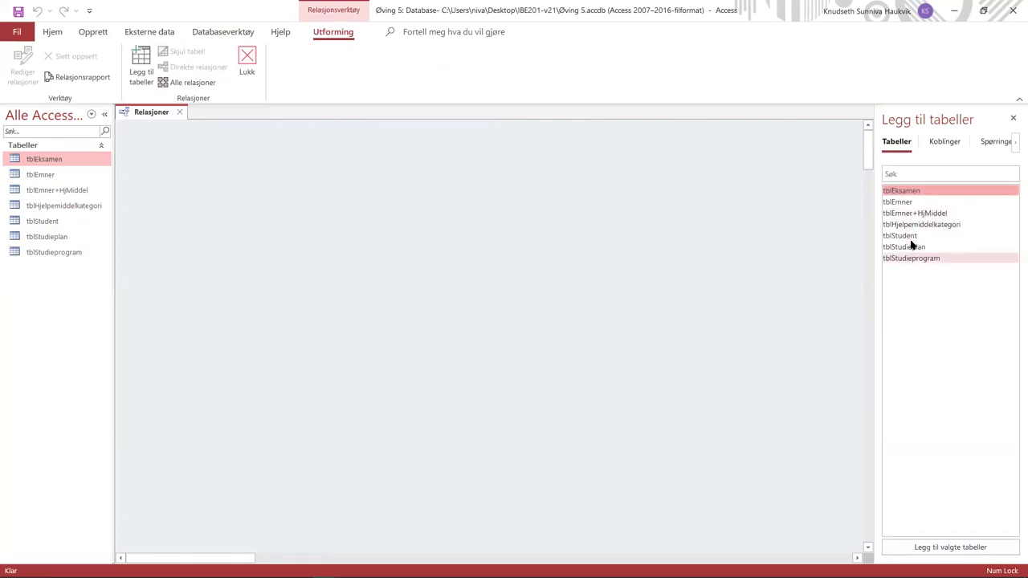
shift+click(918, 259)
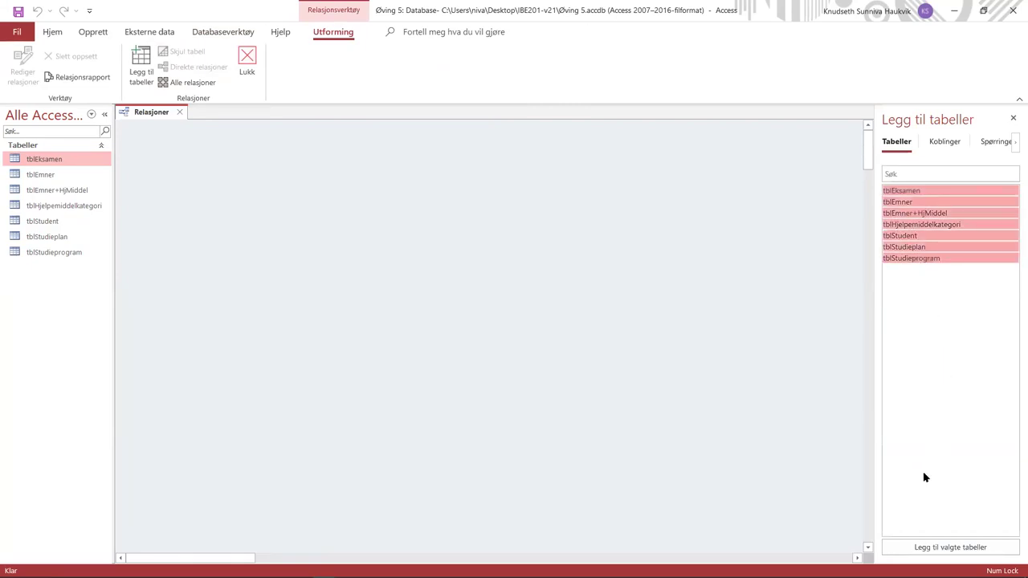
click(918, 547)
drag(208, 234, 228, 341)
drag(333, 145, 360, 197)
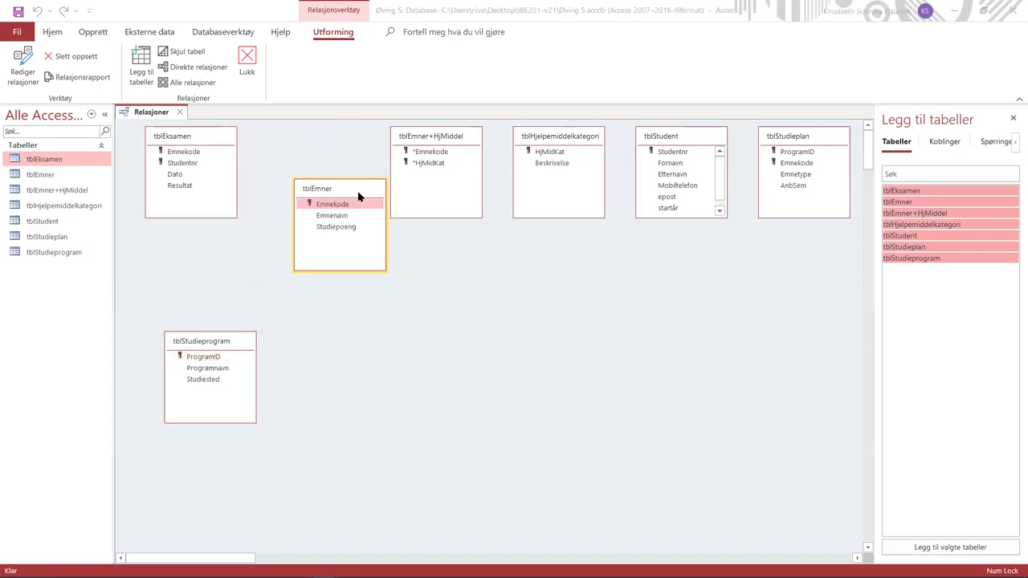
- Switch to Acrobat Reader to examine the table diagram in oblig5_oppgave1.pdf, and return to Access
key(alt+Tab)
key(Tab)
key(Tab)
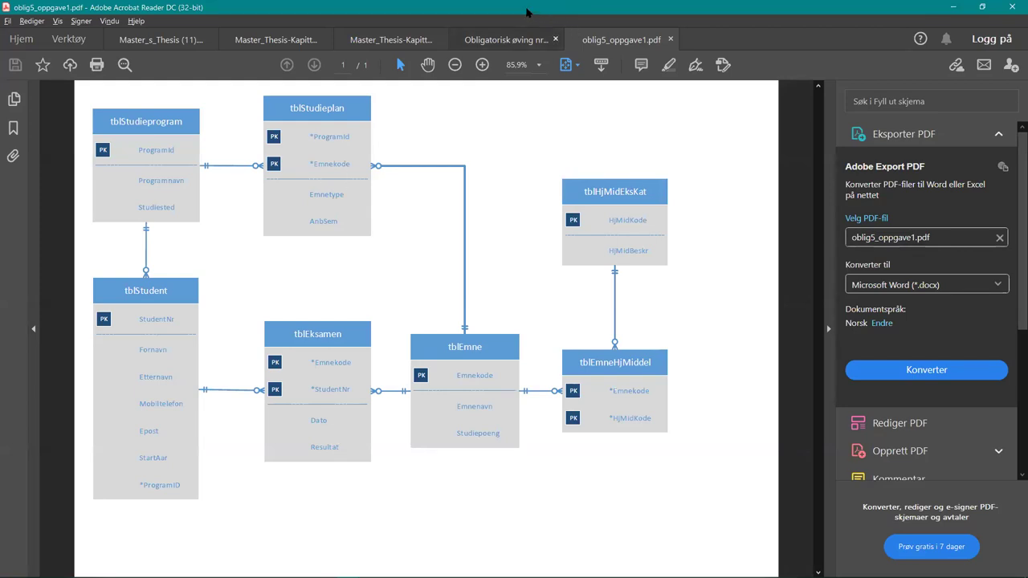
key(alt+Tab)
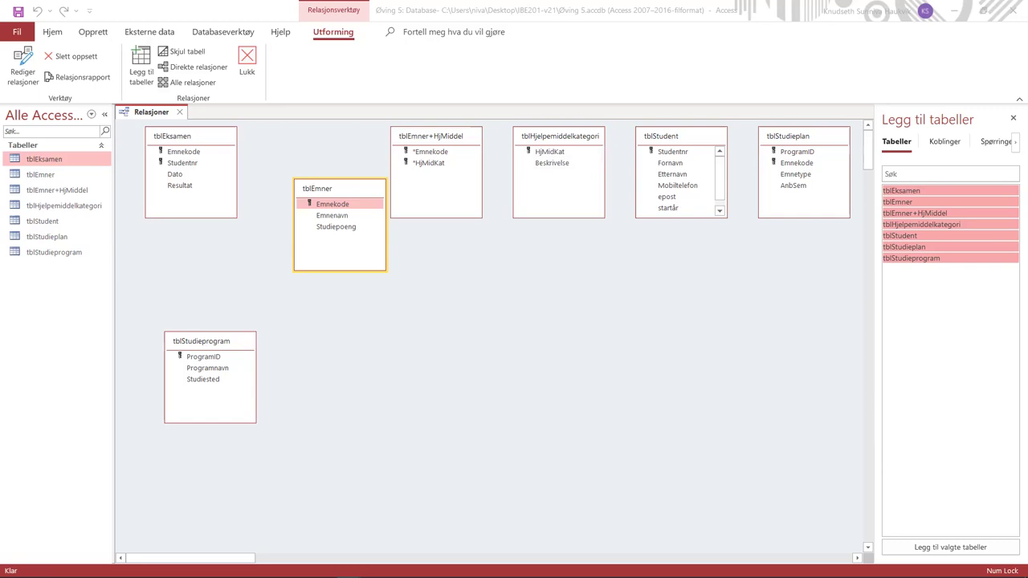
- Rearrange the diagram with tblStudent directly below tblStudieprogram, and tblEksamen and tblEmner in the free area beside it
drag(181, 142, 445, 277)
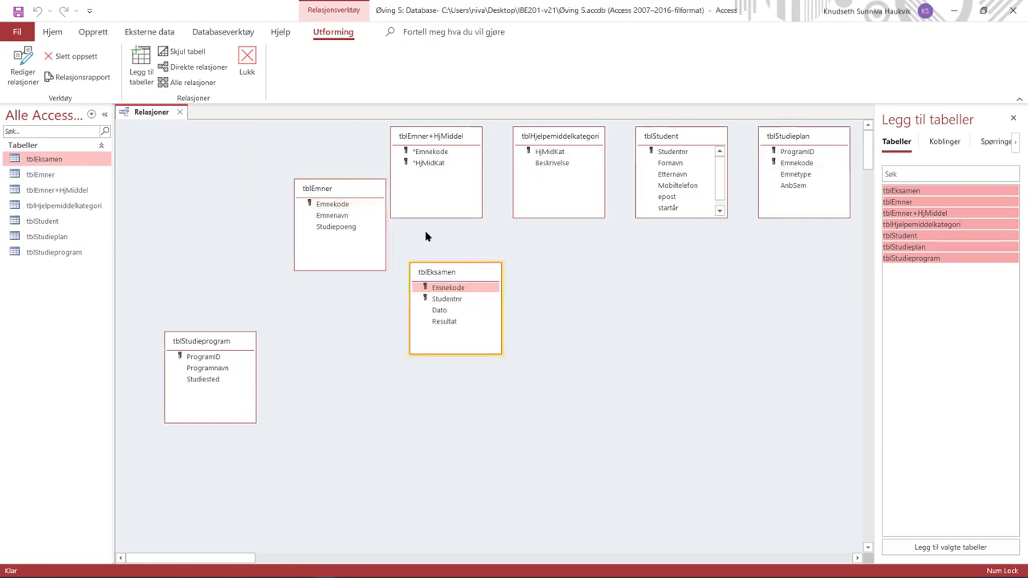
click(335, 193)
drag(250, 203, 253, 185)
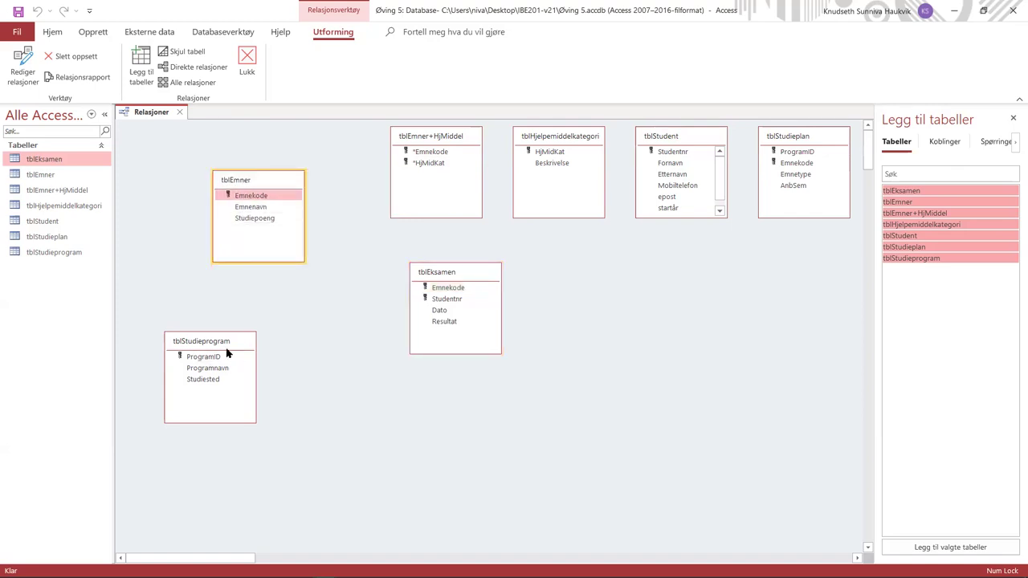
click(234, 349)
drag(235, 347, 271, 310)
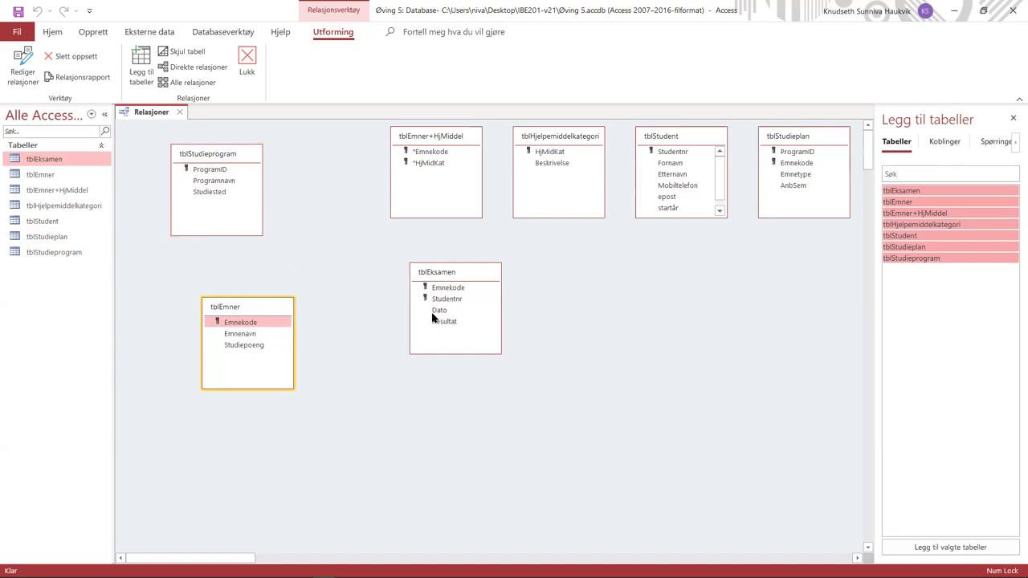
drag(432, 319, 432, 318)
drag(714, 135, 250, 261)
- Relate ProgramID in tblStudieprogram to *ProgramId in tblStudent with referential integrity enforced
drag(257, 305, 257, 313)
drag(225, 169, 225, 344)
click(394, 238)
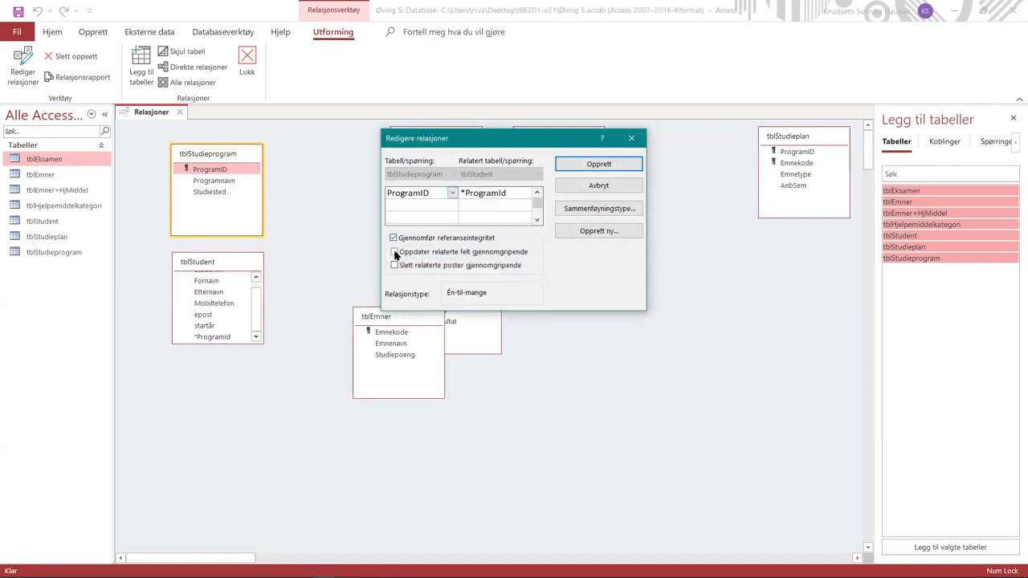
click(567, 165)
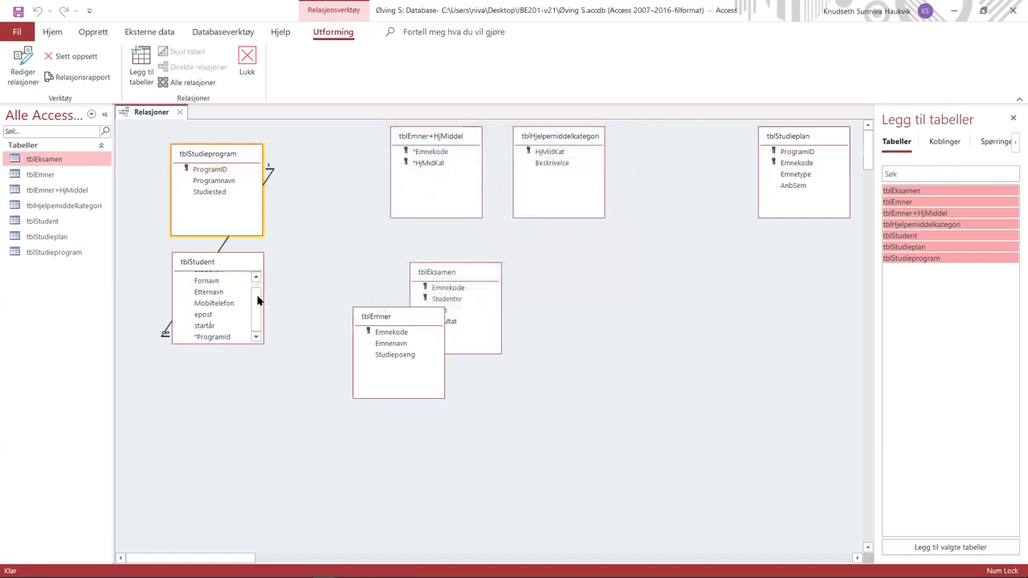
- Move tblStudent and tblEmner further down the diagram and place tblStudieplan beside tblStudieprogram
click(218, 273)
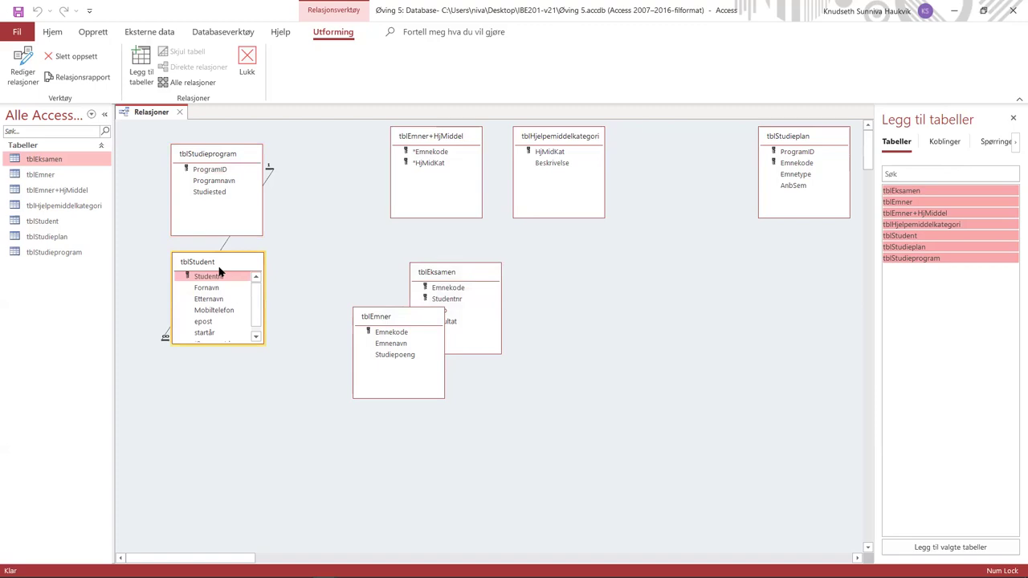
drag(219, 272, 301, 306)
drag(417, 322, 466, 376)
click(802, 136)
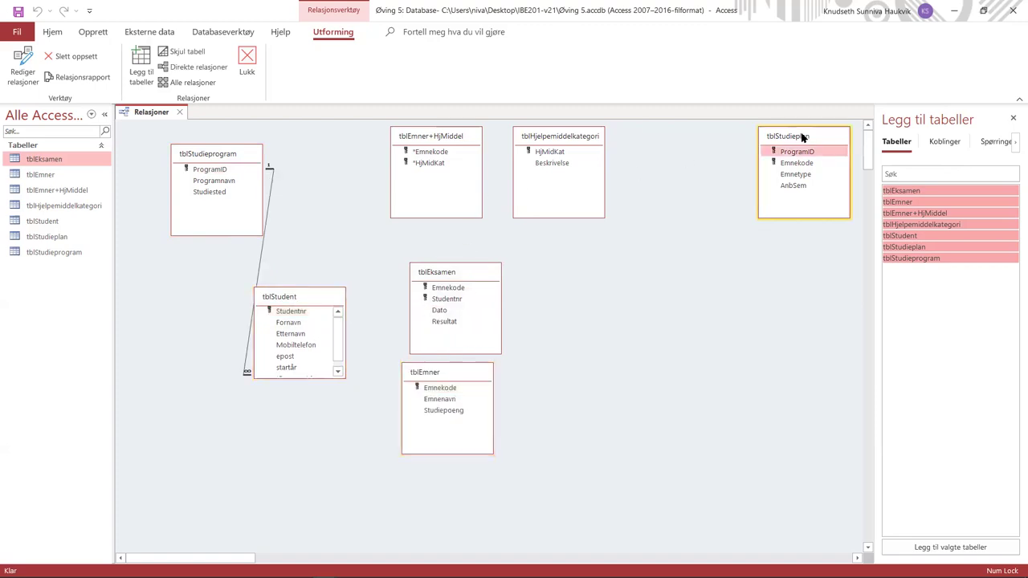
drag(802, 137, 345, 144)
- Relate ProgramID in tblStudieprogram to ProgramID in tblStudieplan, enforcing referential integrity and cascading updates
drag(210, 170, 340, 161)
click(393, 238)
click(393, 251)
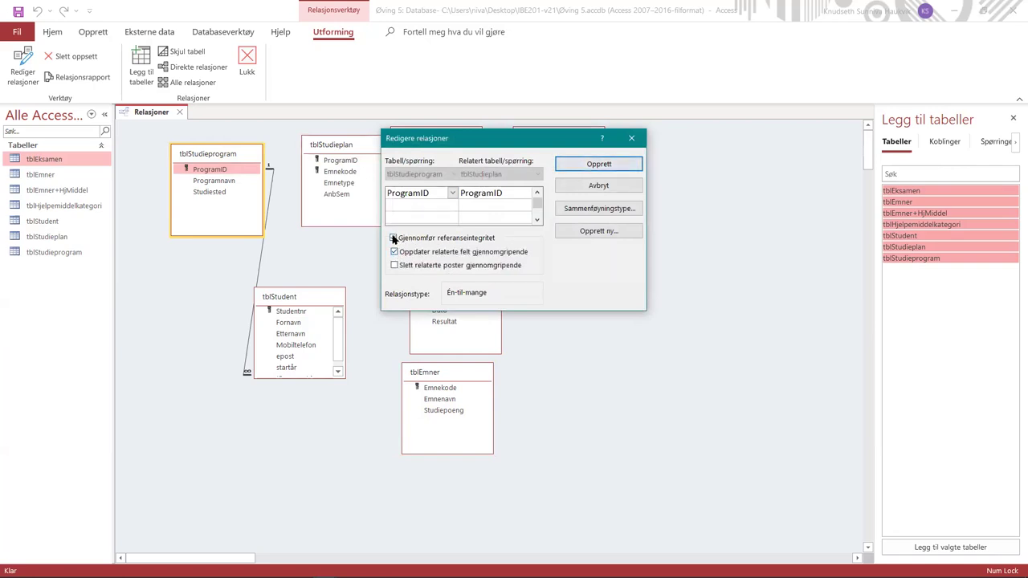
click(598, 165)
- Spread out tblHjelpemiddelkategori and tblEmner+HjMiddel along the upper row, and align tblStudent, tblEksamen and tblEmner in a row below
drag(470, 147, 690, 145)
click(499, 139)
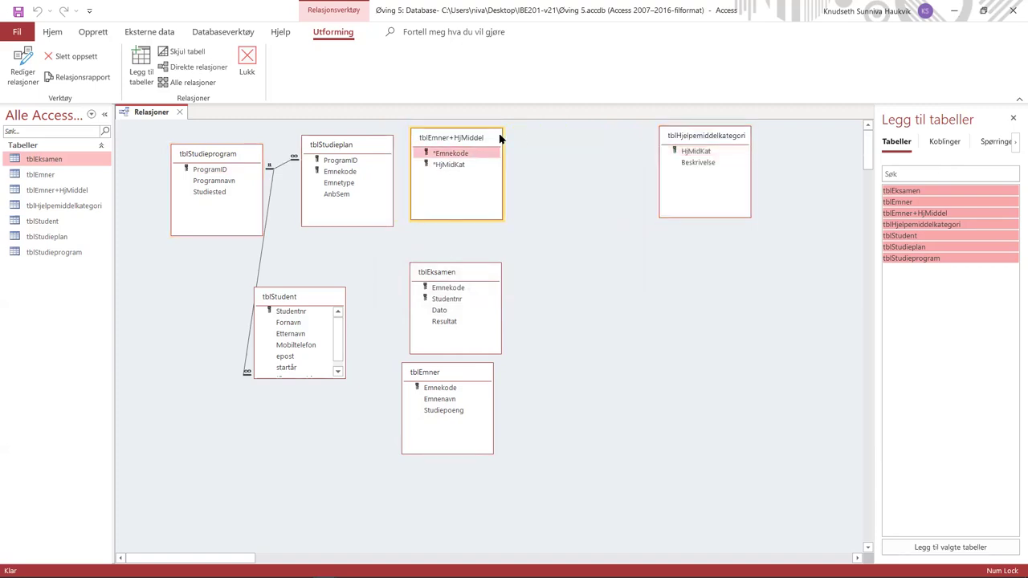
drag(500, 139, 558, 141)
click(318, 308)
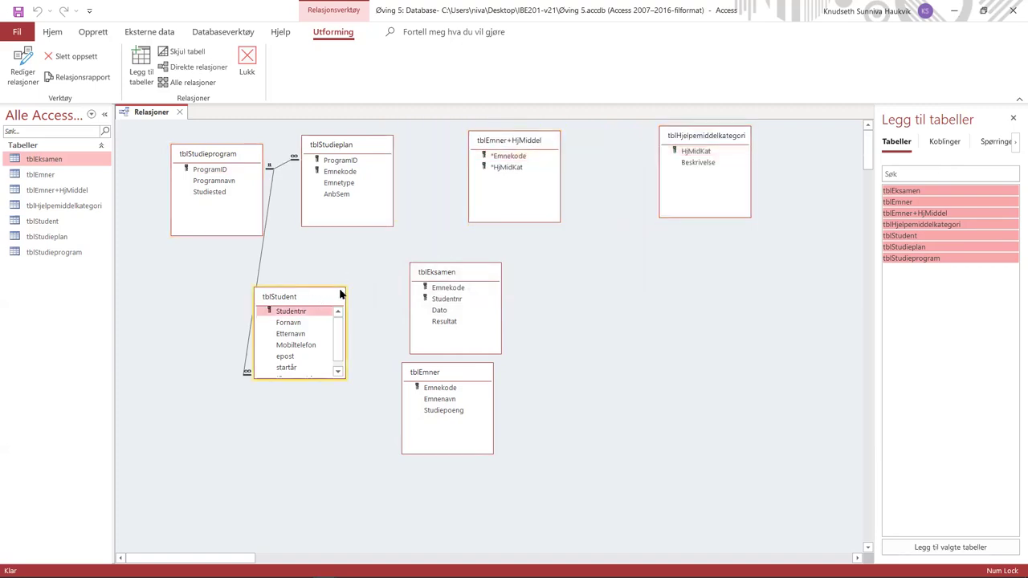
drag(341, 295, 367, 289)
drag(472, 272, 484, 271)
click(469, 374)
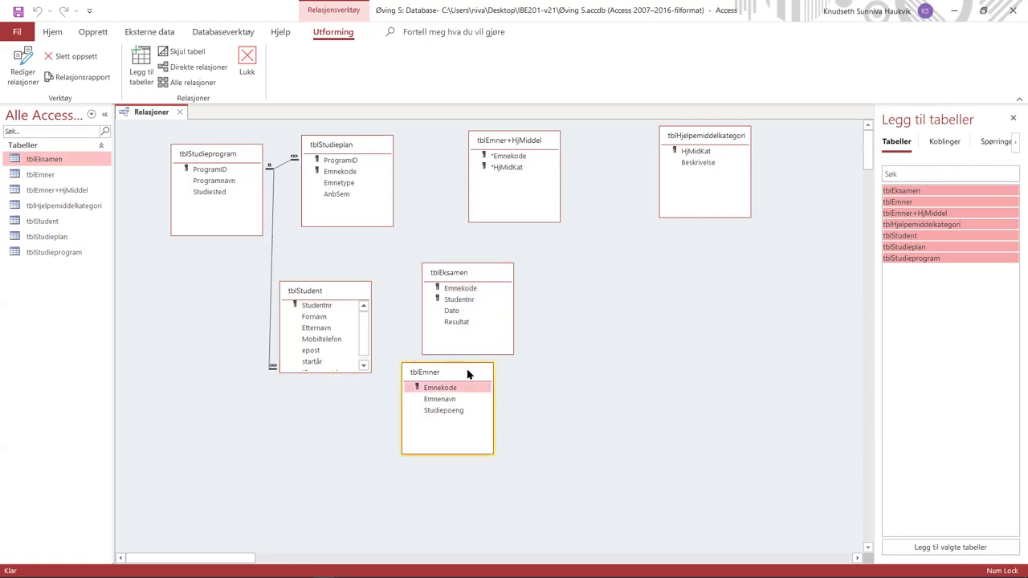
drag(468, 374, 652, 290)
click(551, 364)
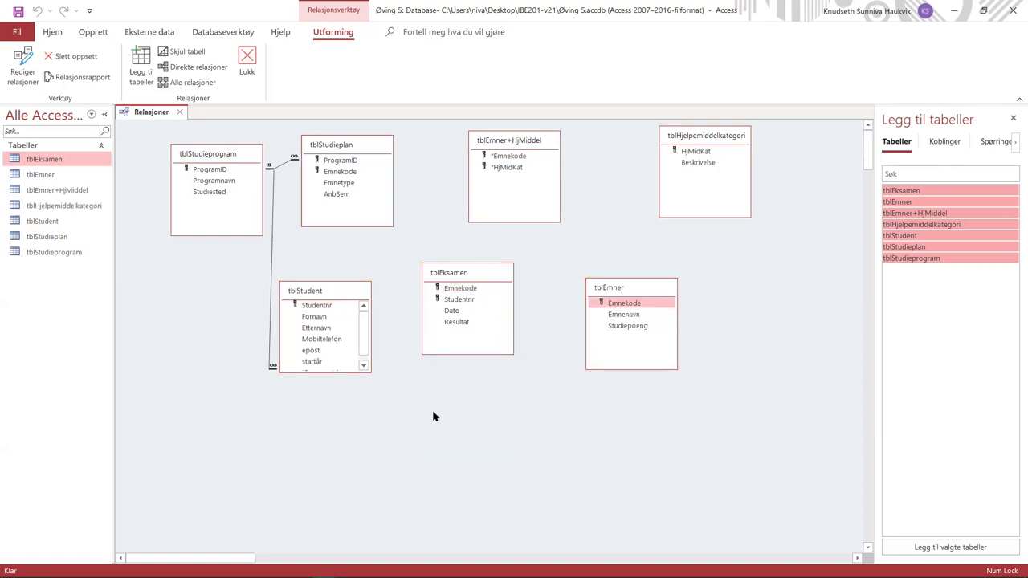
- Relate Emnekode in tblEmner to Emnekode in tblStudieplan, enforcing referential integrity and cascading updates
drag(604, 304, 344, 171)
click(393, 239)
click(394, 238)
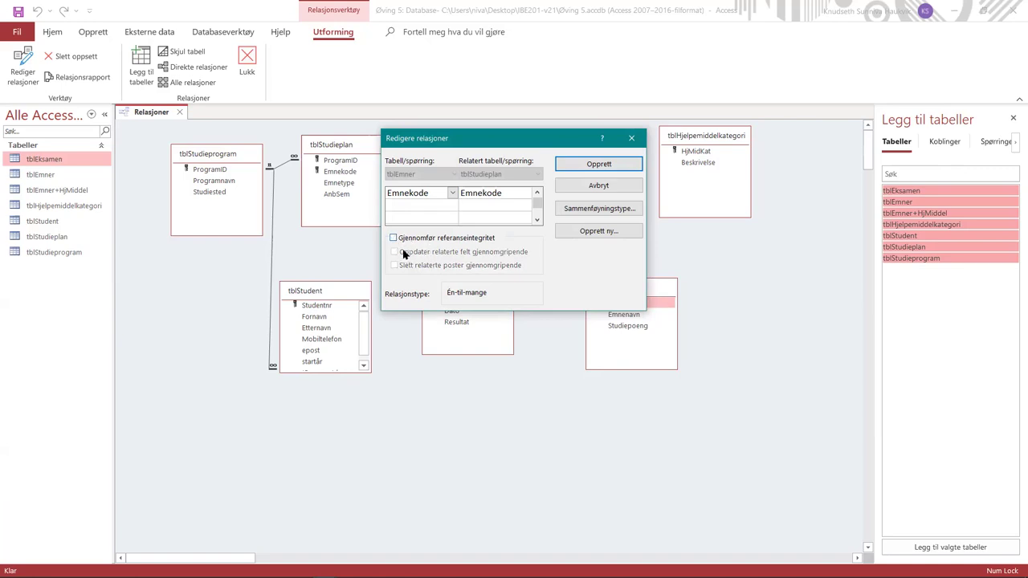
click(393, 239)
click(395, 252)
click(598, 164)
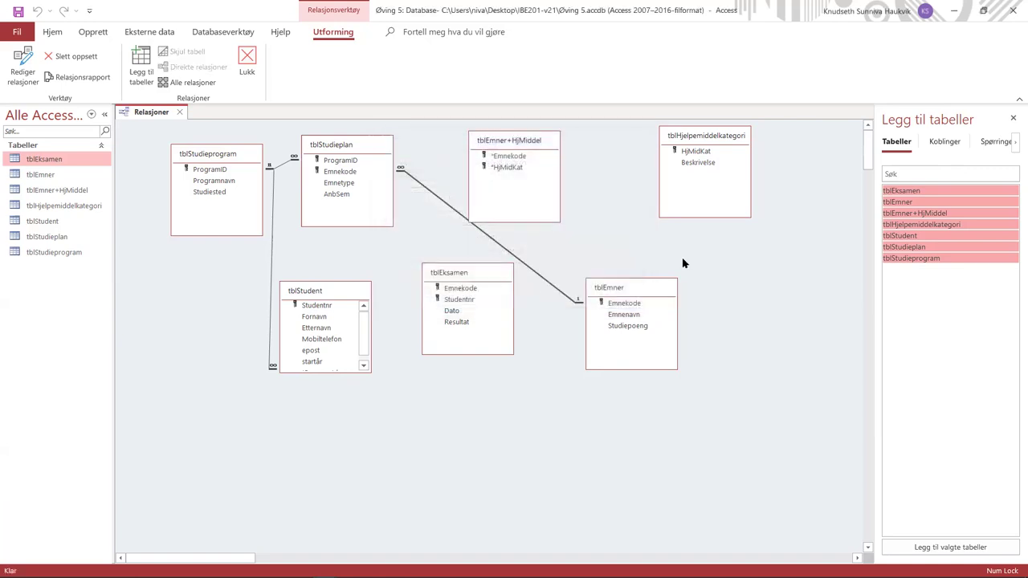
- Place tblEmner between tblStudieplan and tblEmner+HjMiddel, and relate its Emnekode to *Emnekode with referential integrity and cascading updates
drag(637, 283, 621, 162)
click(544, 144)
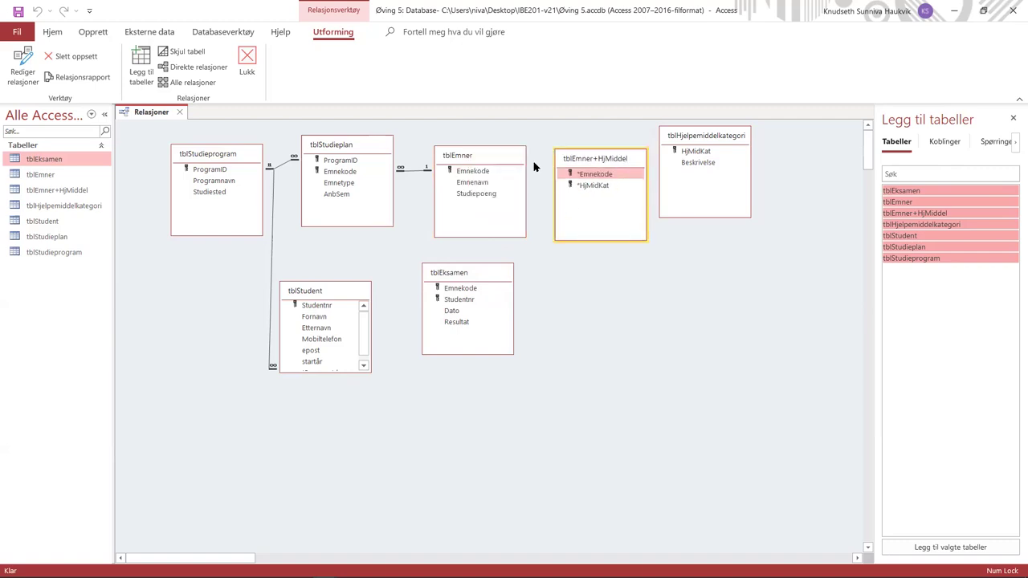
drag(492, 170, 581, 175)
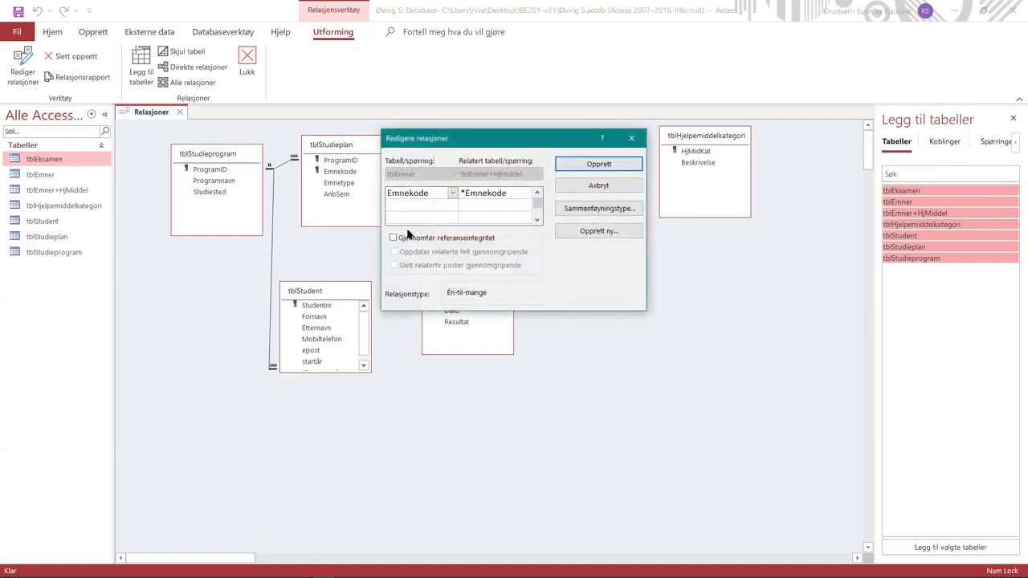
click(393, 238)
click(394, 252)
click(572, 167)
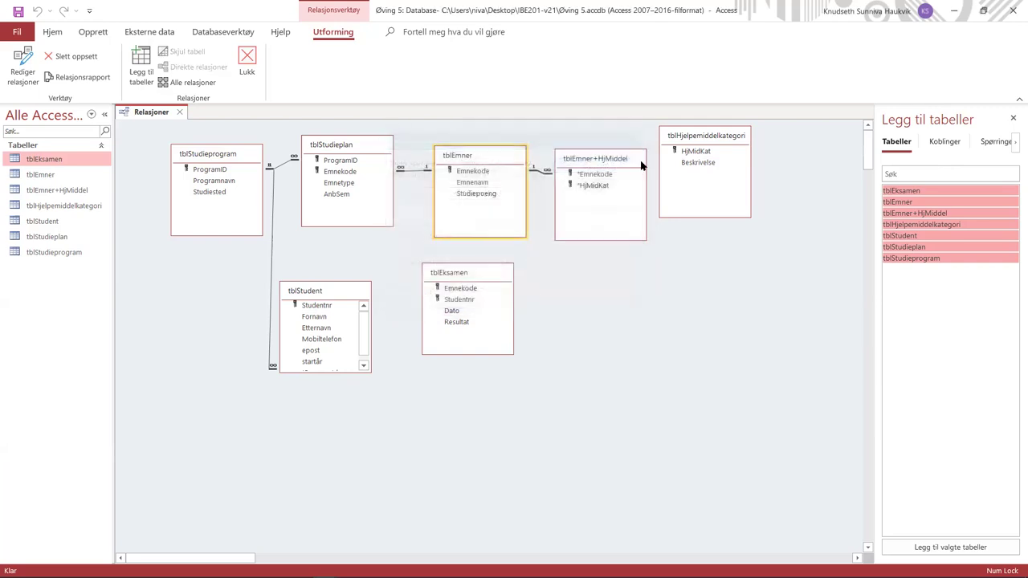
- Relate HjMidKat in tblHjelpemiddelkategori to *HjMidKat in tblEmner+HjMiddel, enforcing referential integrity and cascading updates
drag(688, 153, 600, 184)
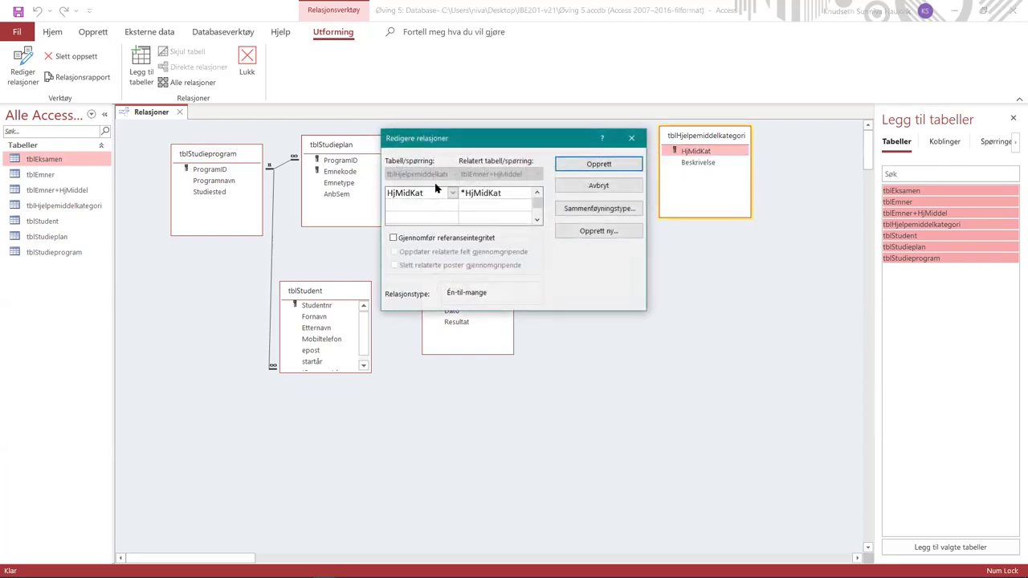
click(394, 238)
click(394, 251)
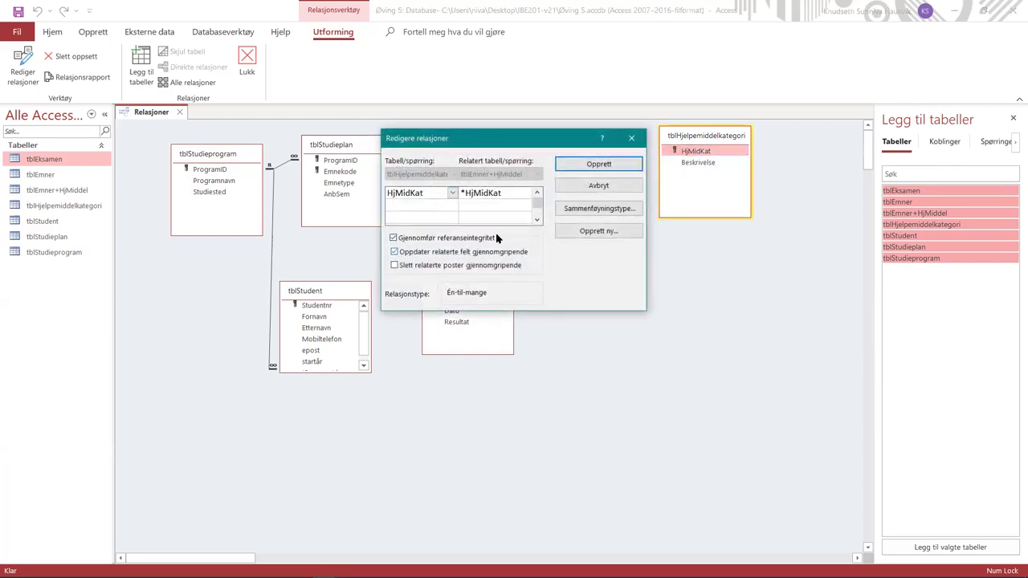
click(574, 169)
- Relate Emnekode in tblEmner to Emnekode in tblEksamen with referential integrity enforced
drag(482, 173, 466, 291)
click(394, 238)
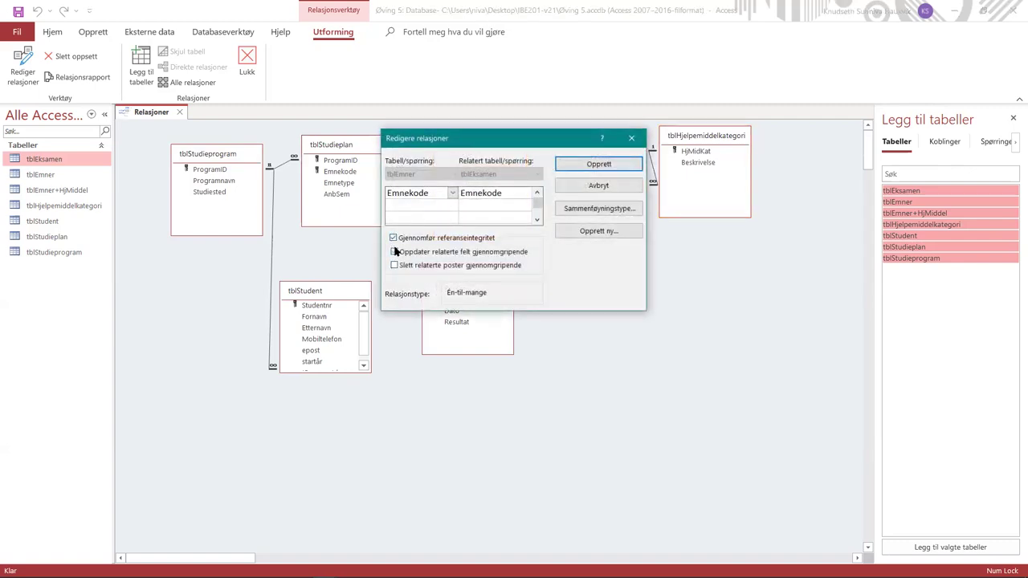
click(601, 166)
- Relate Studentnr in tblStudent to Studentnr in tblEksamen, enforcing referential integrity and cascading updates
drag(345, 309, 451, 301)
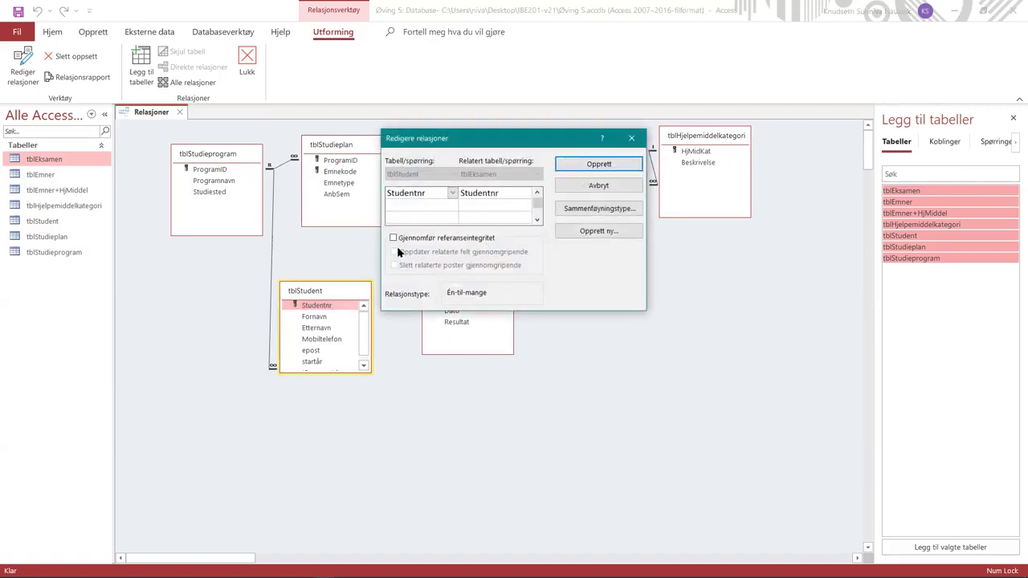
click(393, 237)
click(393, 251)
click(585, 164)
- Rearrange tblEksamen, tblEmner, tblEmner+HjMiddel, tblHjelpemiddelkategori and tblStudent so that no tables overlap and the relationship lines are readable
drag(486, 278, 461, 333)
drag(492, 160, 526, 147)
drag(594, 172, 626, 220)
click(715, 146)
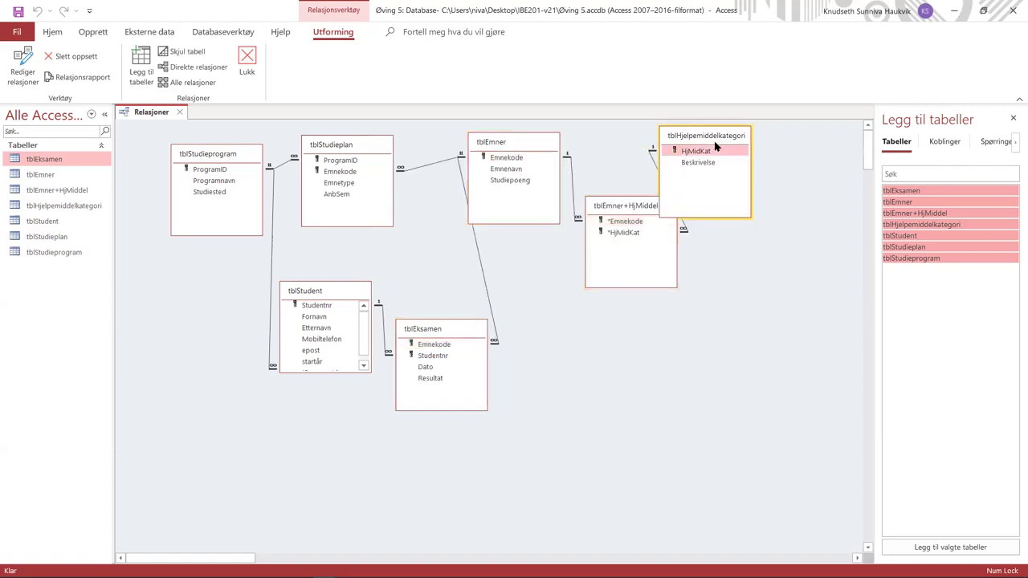
drag(714, 145, 767, 300)
click(342, 302)
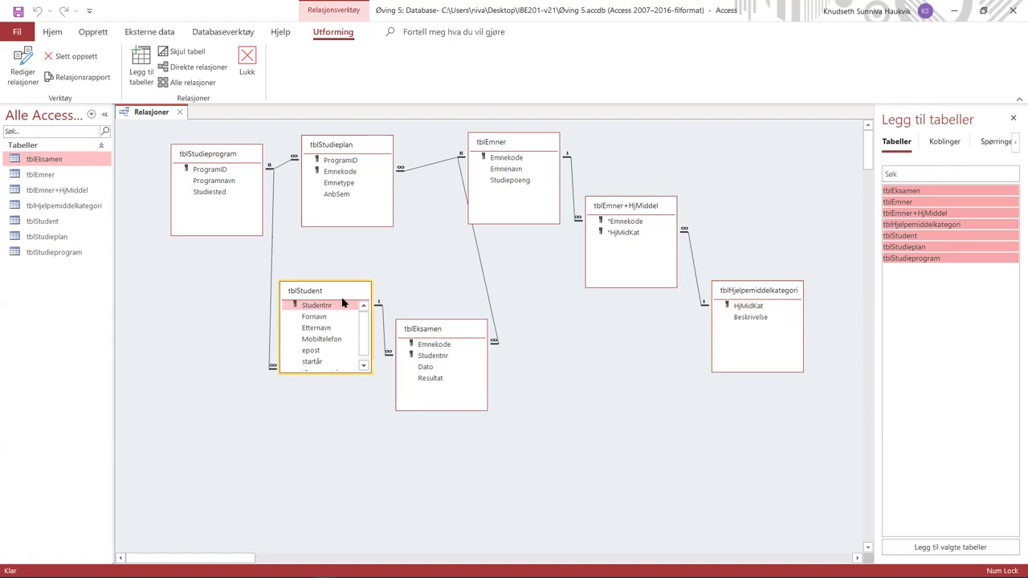
drag(342, 302, 323, 333)
drag(459, 335, 434, 335)
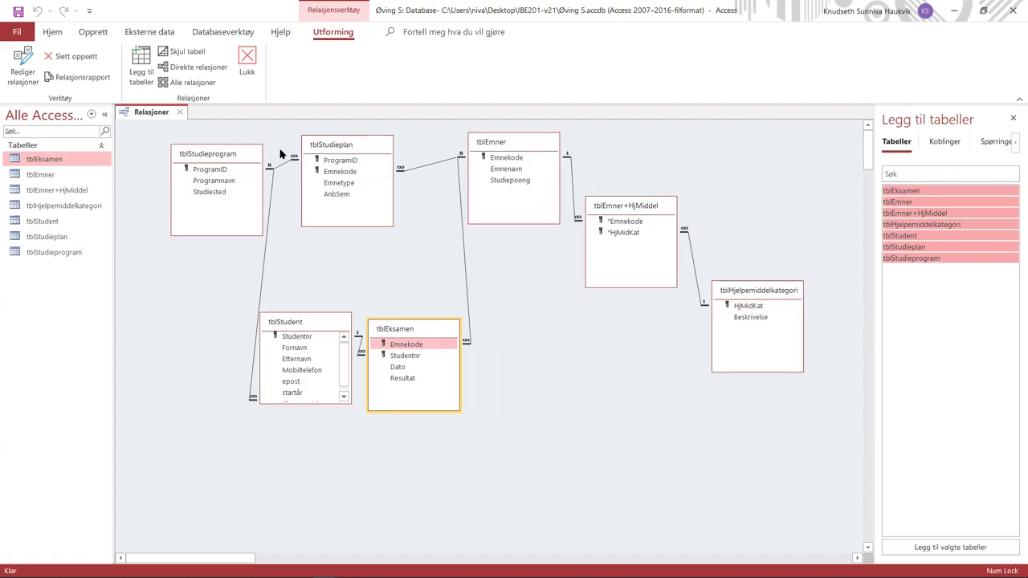
- Reposition tblStudent, tblStudieprogram and tblEksamen in the relationship diagram so the tables are spread apart and their join lines are easy to follow
click(308, 326)
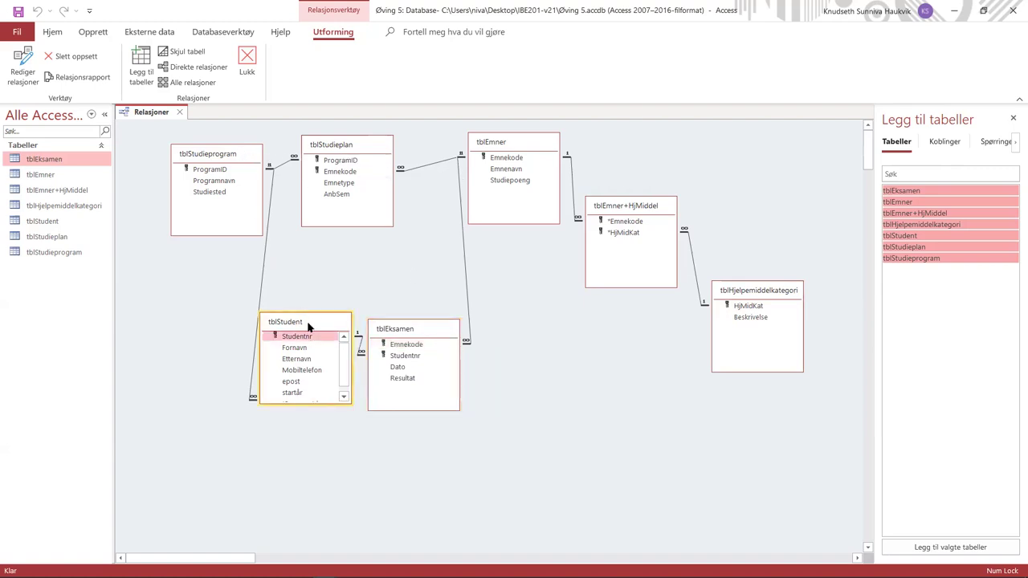
drag(308, 325, 188, 339)
click(239, 155)
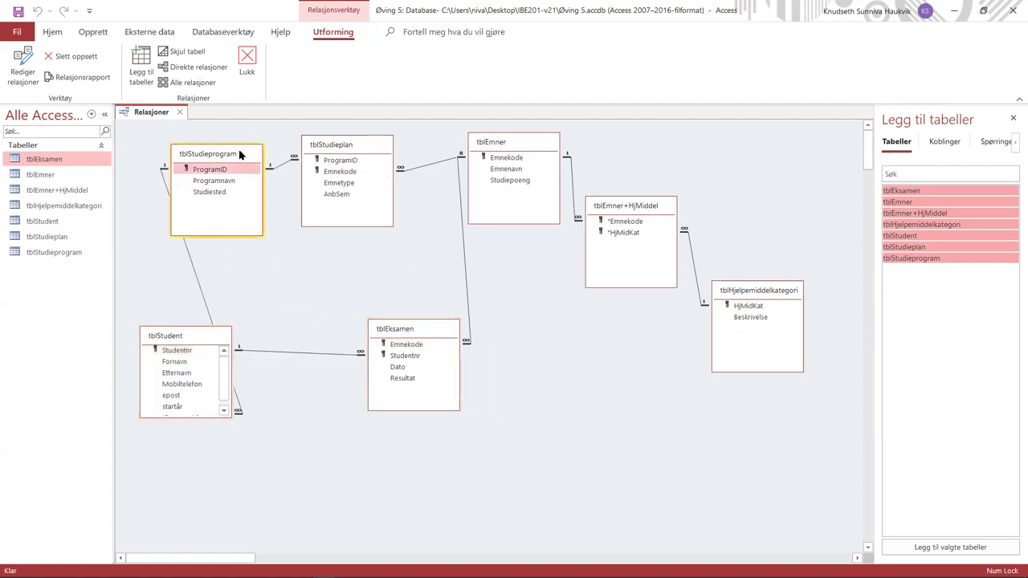
drag(239, 155, 232, 154)
drag(433, 331, 477, 318)
click(194, 340)
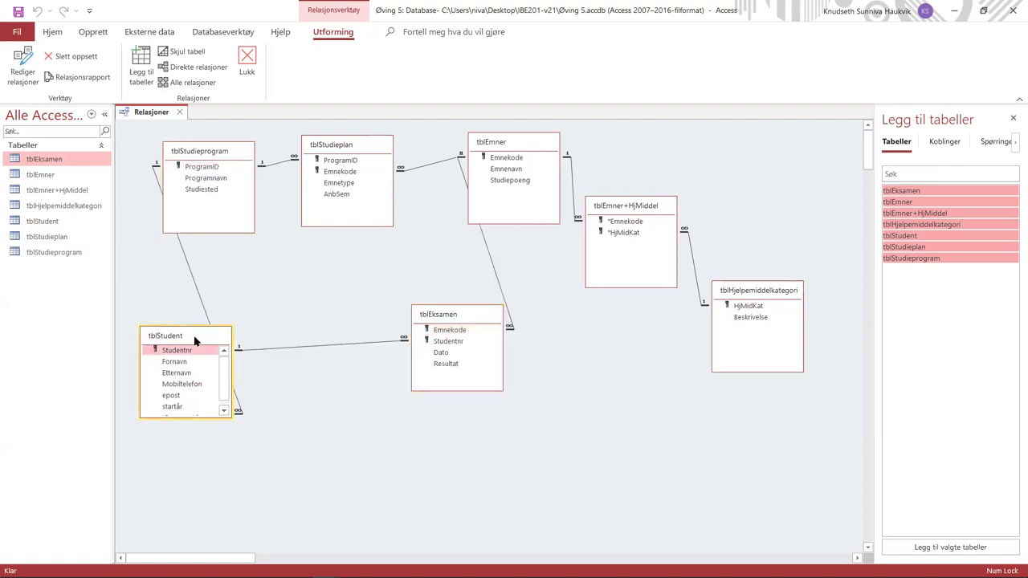
drag(195, 340, 228, 340)
click(225, 152)
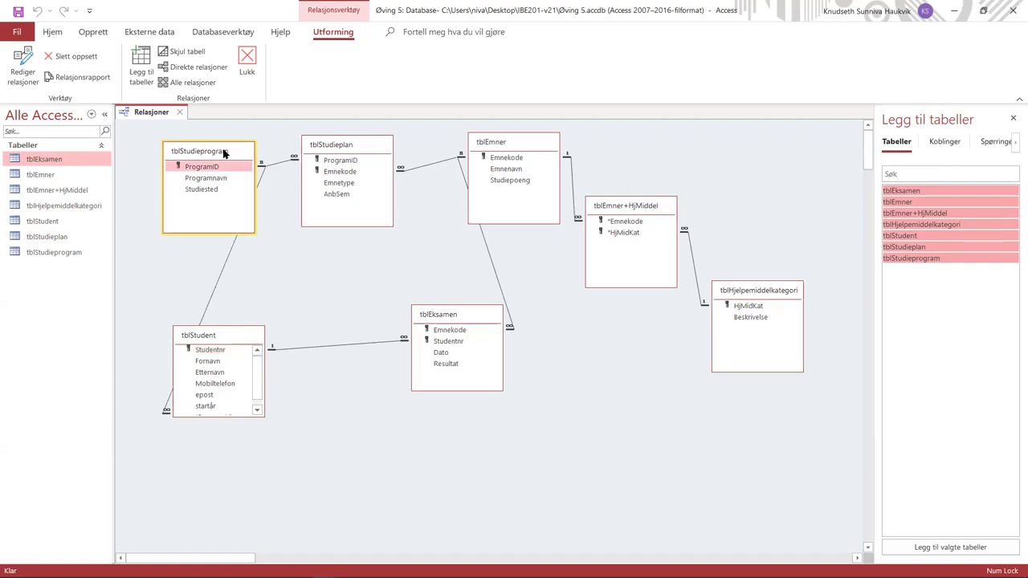
drag(224, 152, 169, 151)
drag(461, 313, 405, 318)
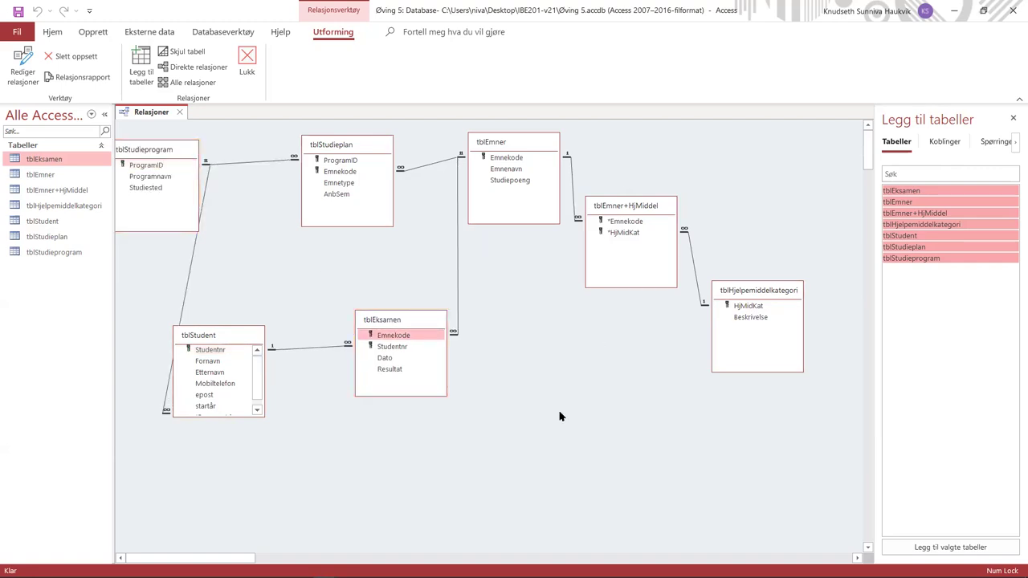
- Close the relationship diagram
right_click(168, 112)
click(232, 231)
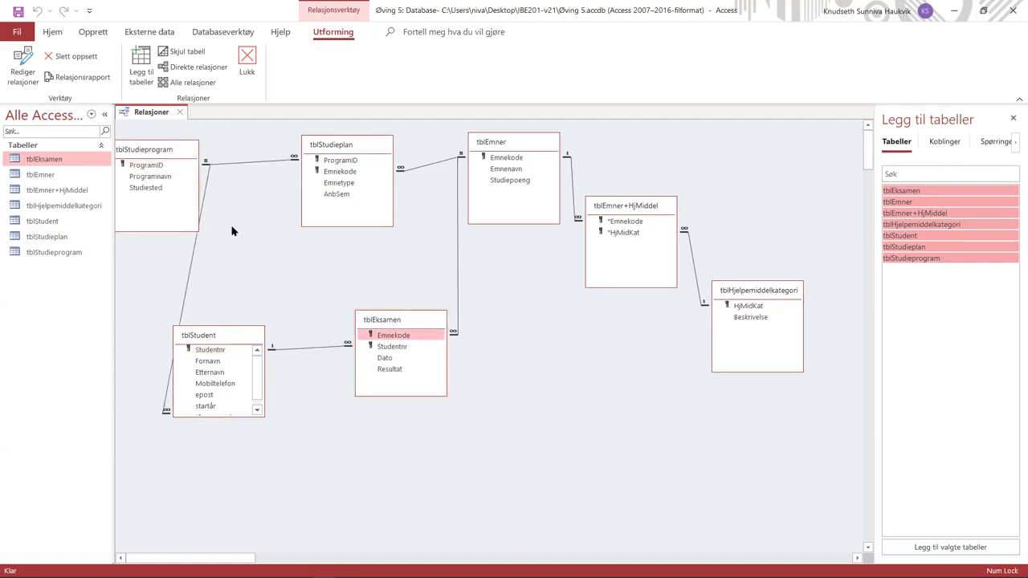
click(182, 113)
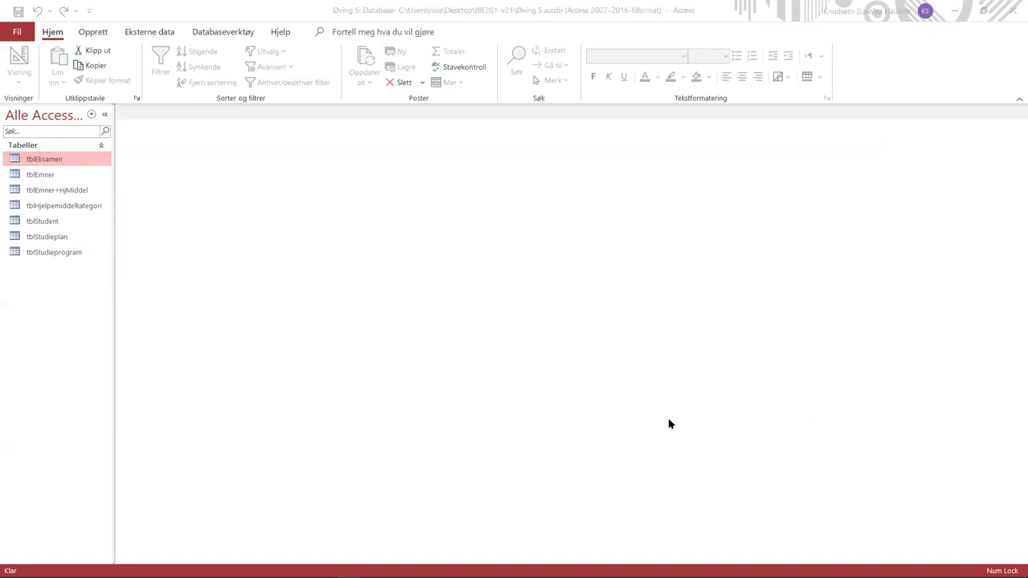
- Create a new query in Design view with tblStudieplan as its source, with the property sheet closed
click(98, 33)
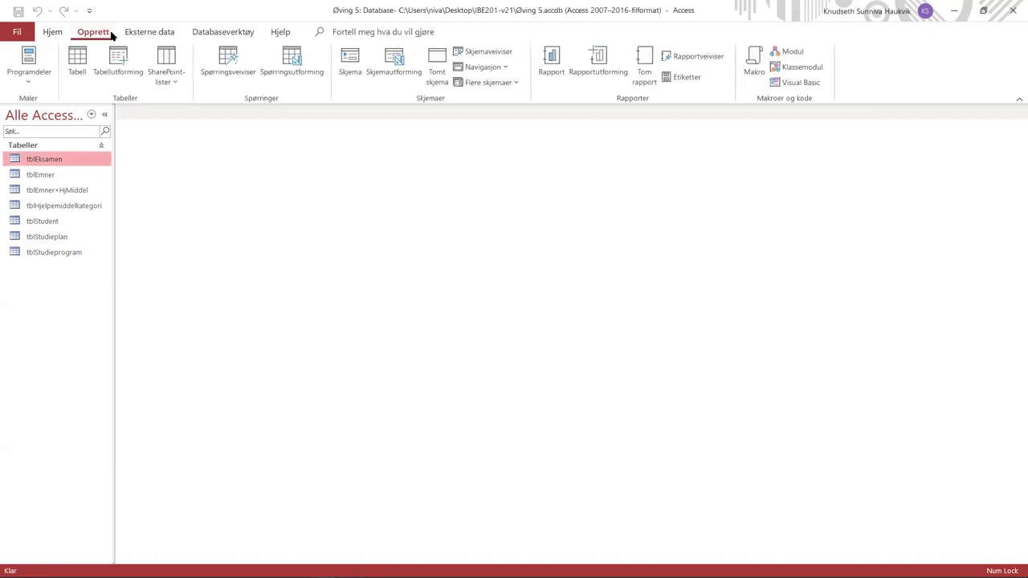
click(281, 61)
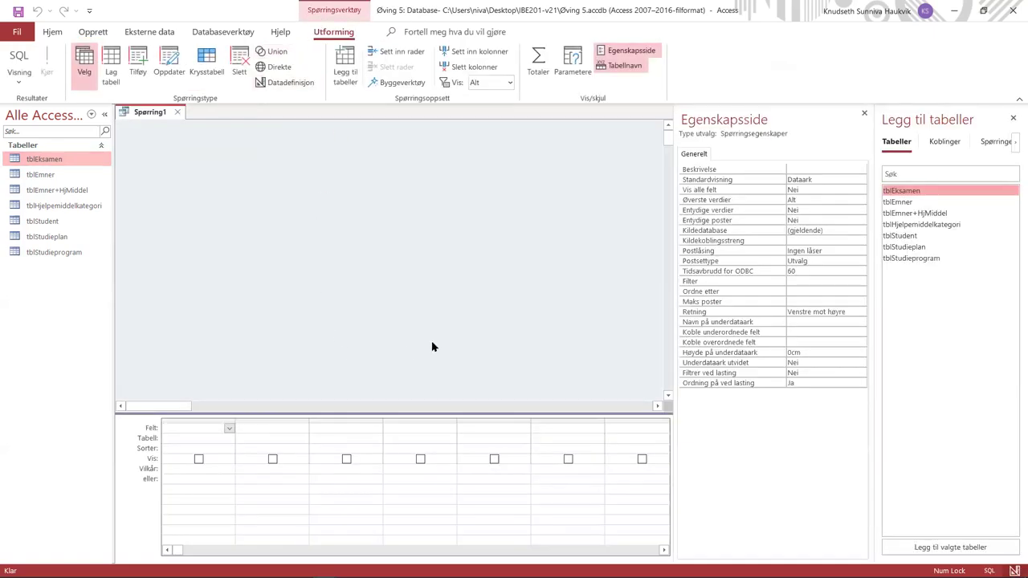
click(863, 113)
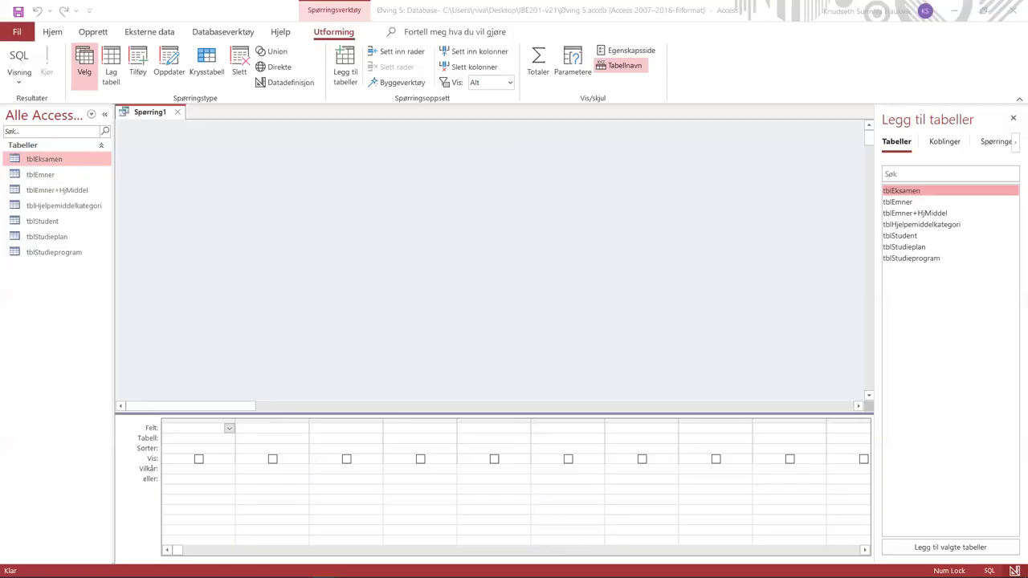
click(912, 249)
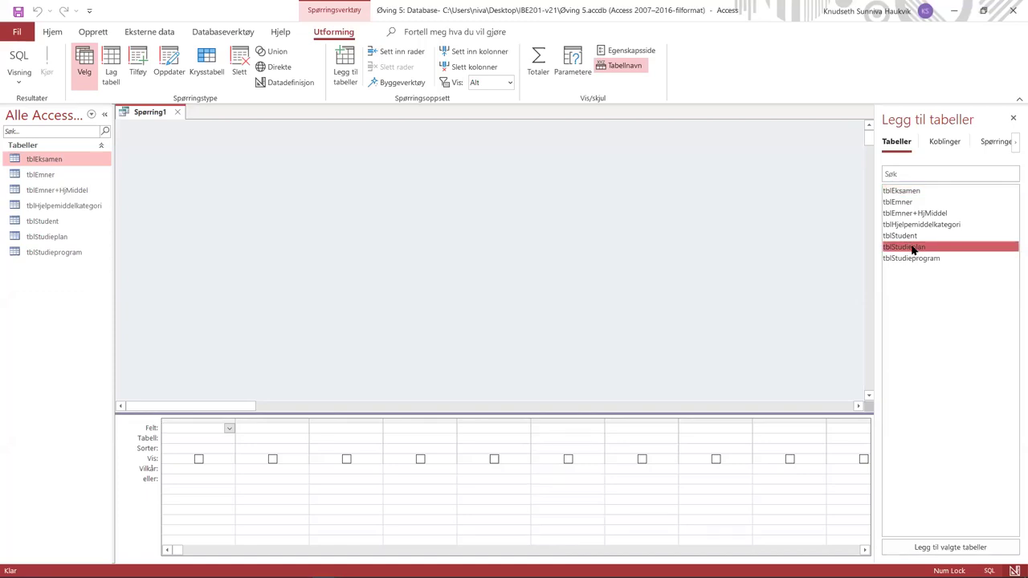
double_click(912, 248)
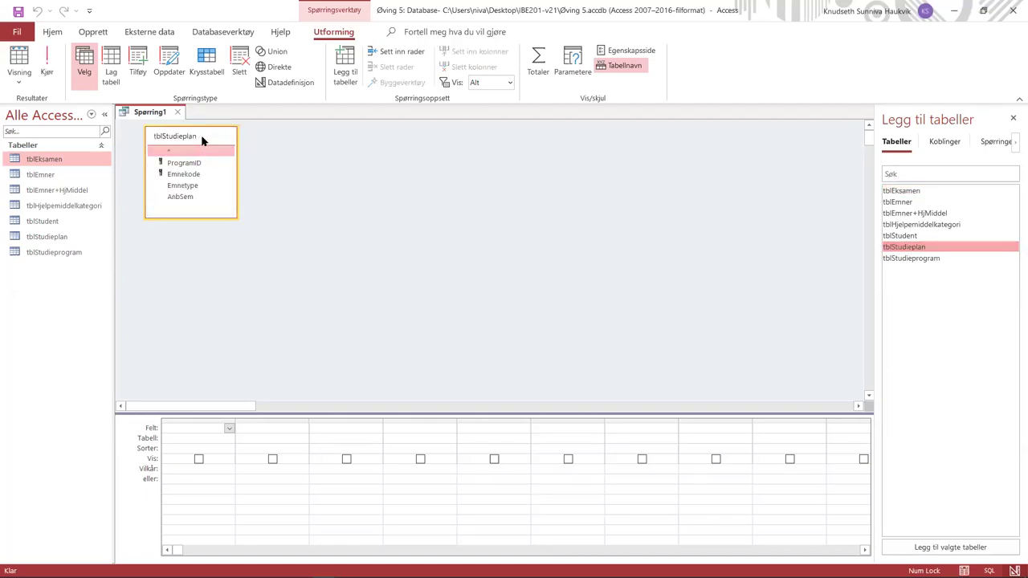
drag(202, 140, 235, 152)
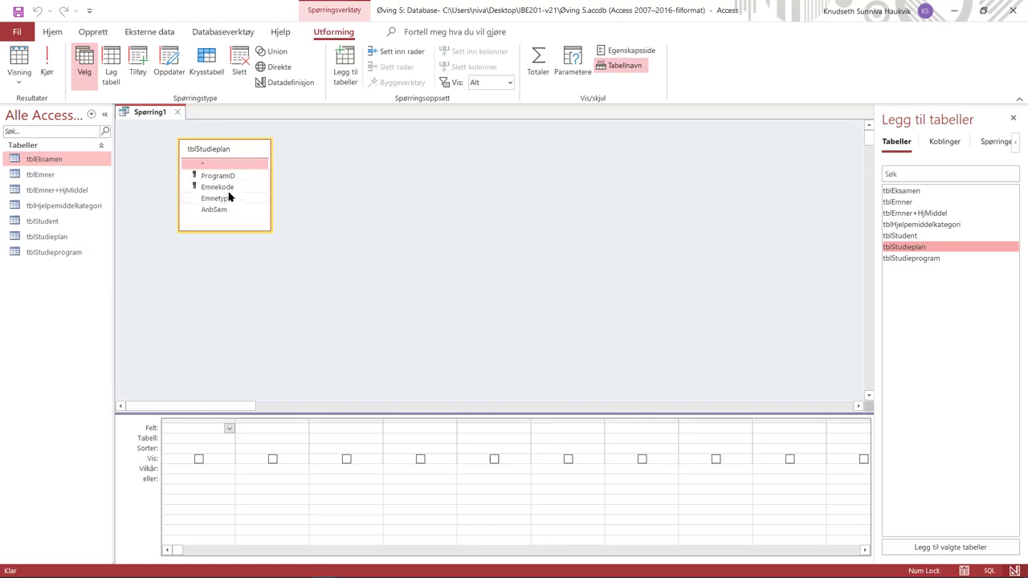
- Add Emnekode, ProgramID and Emnetype from tblStudieplan to the query, showing only Emnekode in the result
double_click(230, 186)
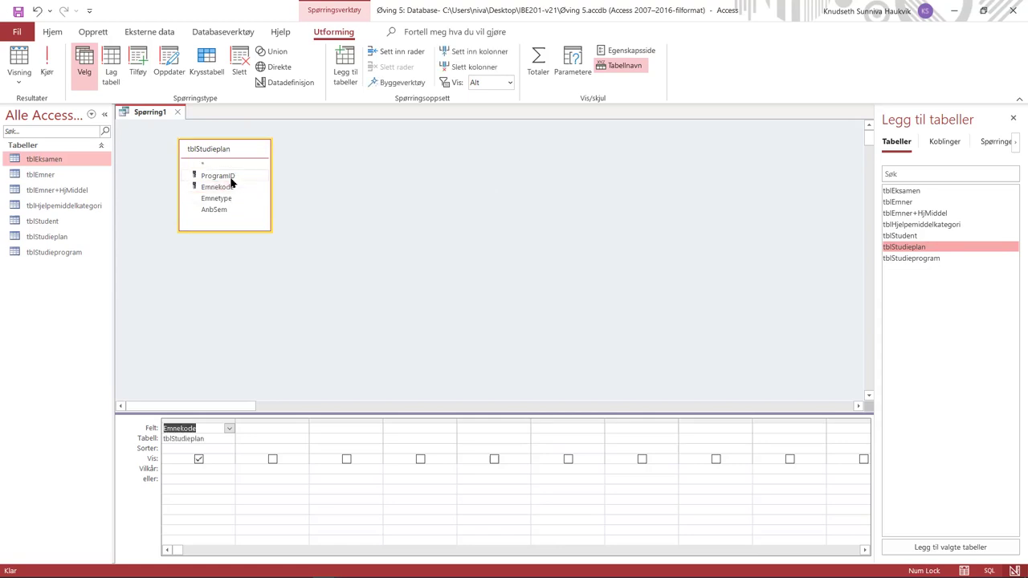
double_click(230, 176)
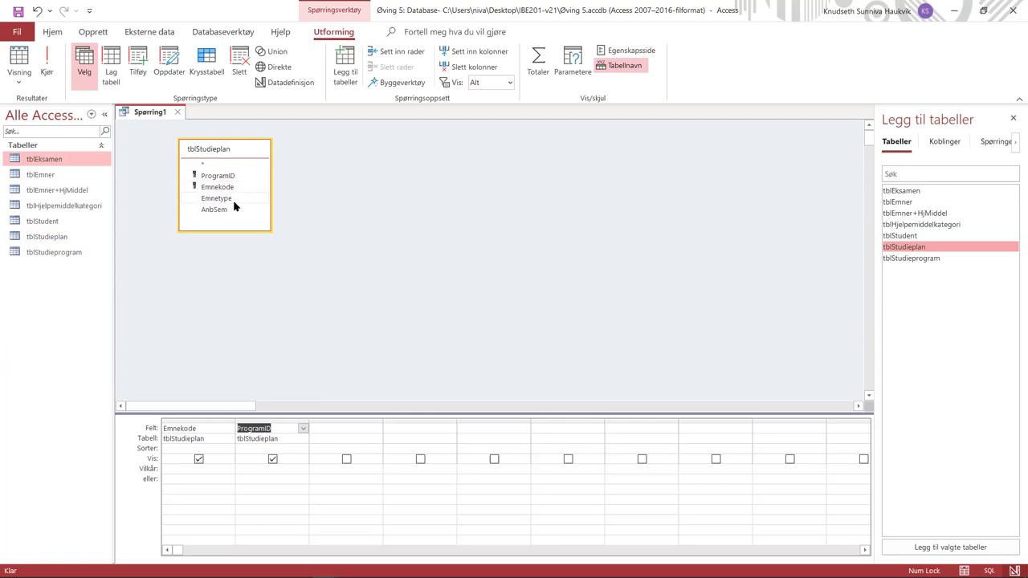
double_click(229, 198)
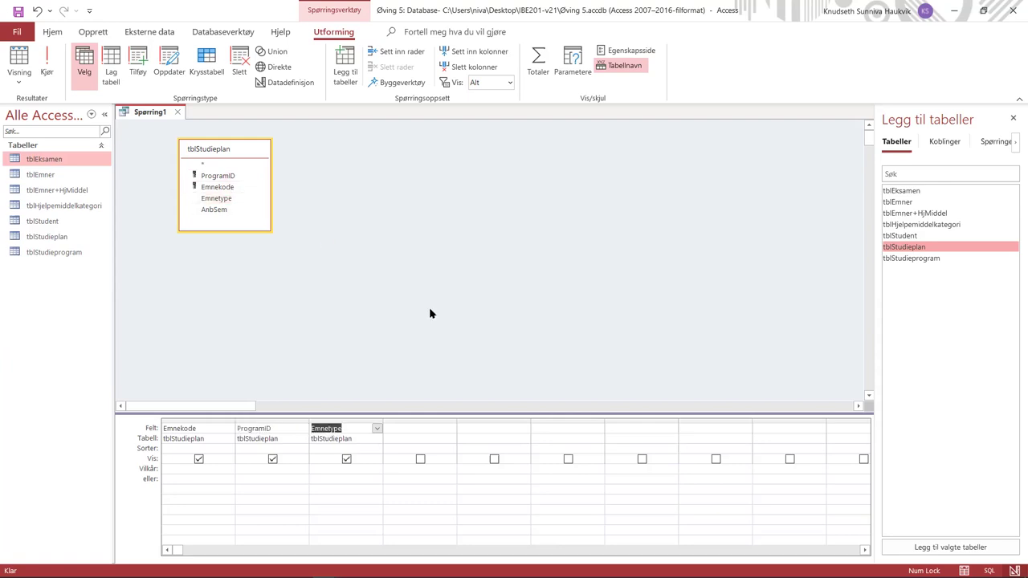
click(273, 459)
click(346, 459)
- Set the query criteria to 3 for ProgramID and O for Emnetype
click(252, 469)
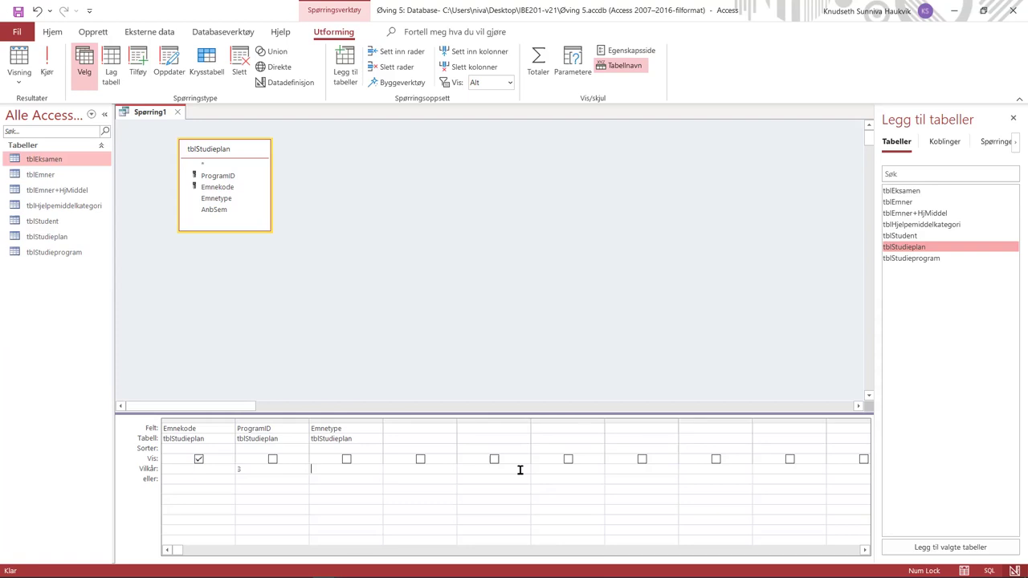
key(Tab)
text(Oct)
key(BackSpace)
key(BackSpace)
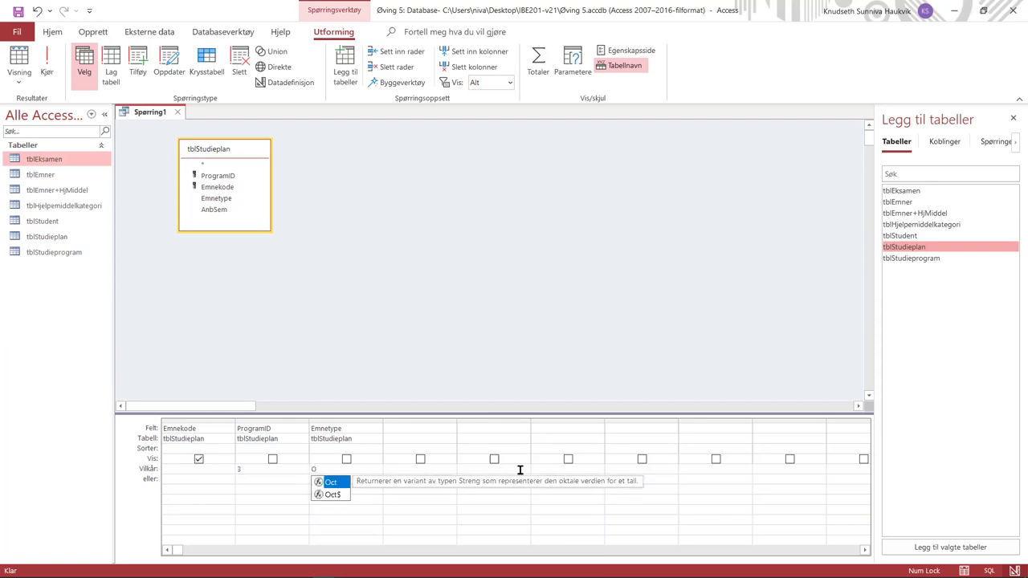
click(446, 449)
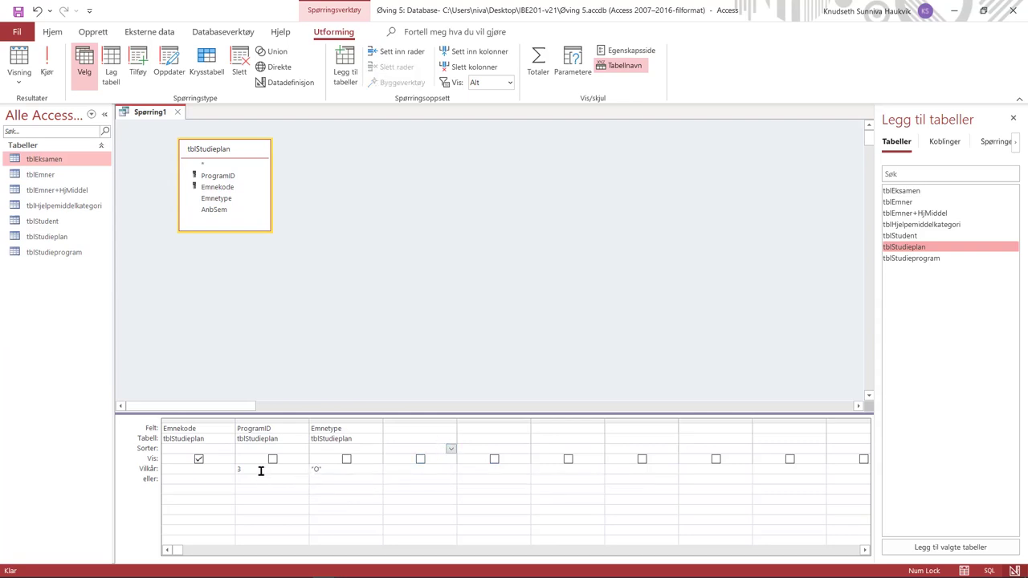
- Run the query and save it as qryhjelp1
click(47, 64)
right_click(140, 112)
click(152, 119)
text(t)
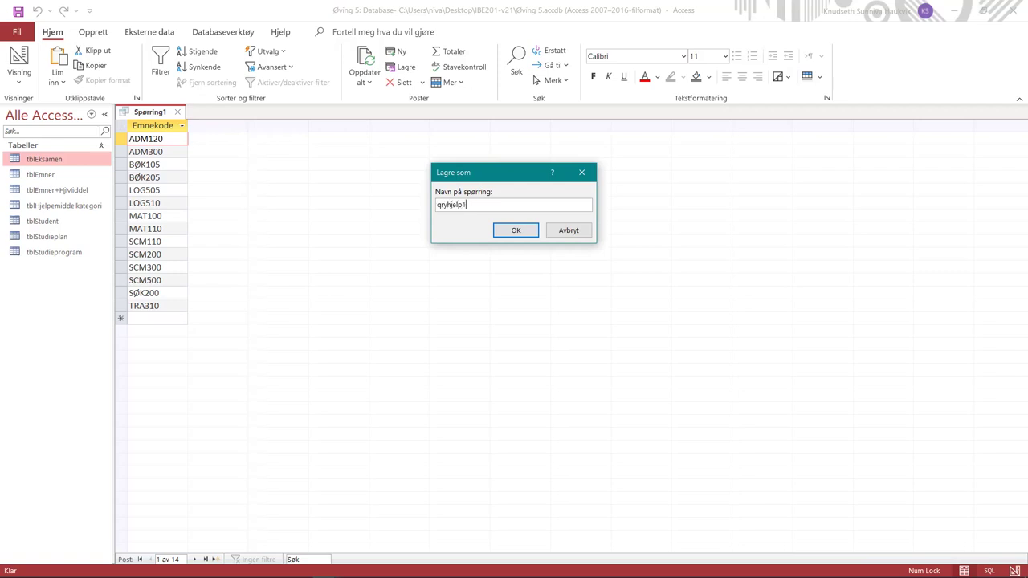
click(515, 230)
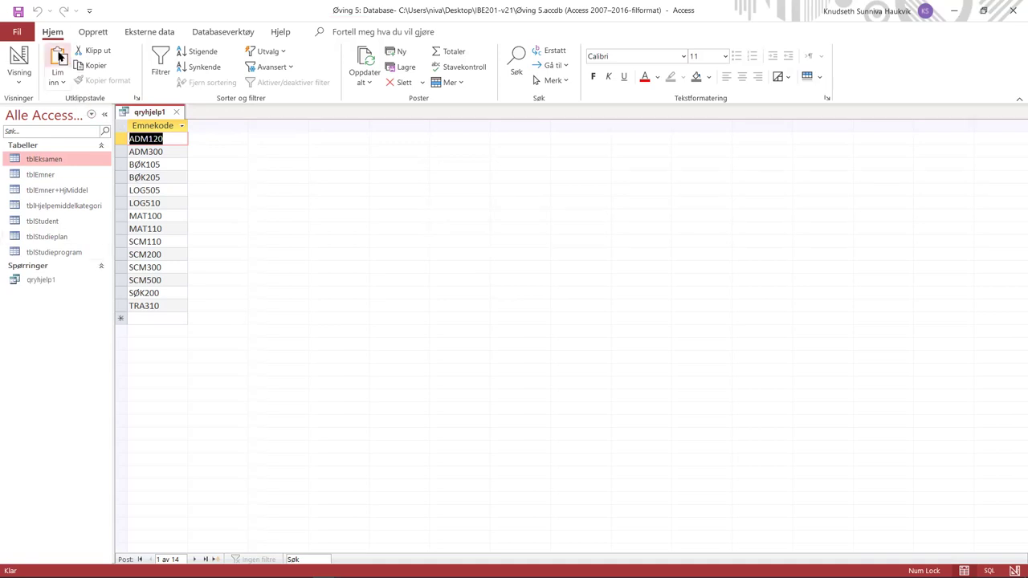
- Create a second design query on tblStudieplan with the fields Emnekode, ProgramID and Emnetype
click(93, 31)
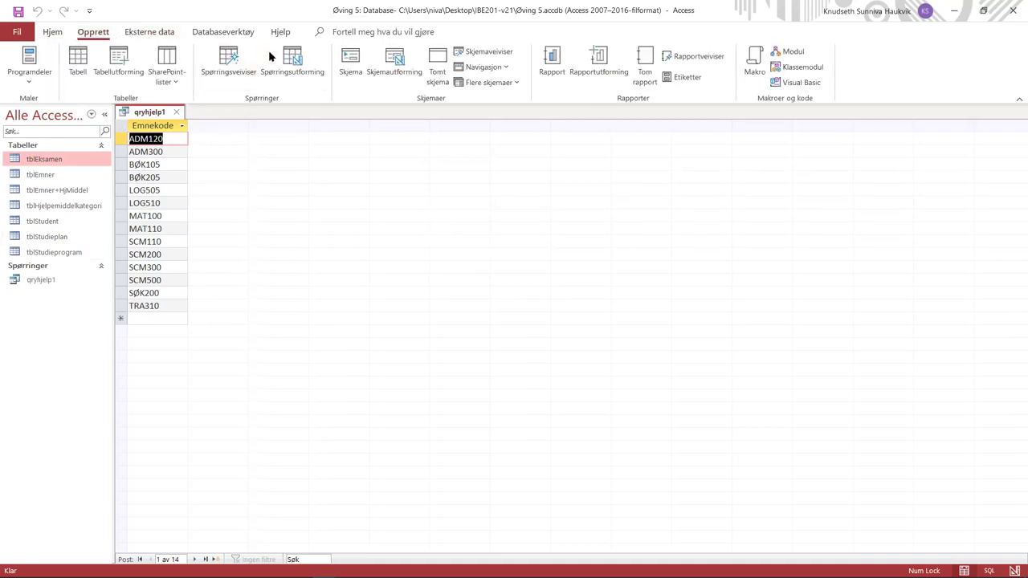
click(288, 60)
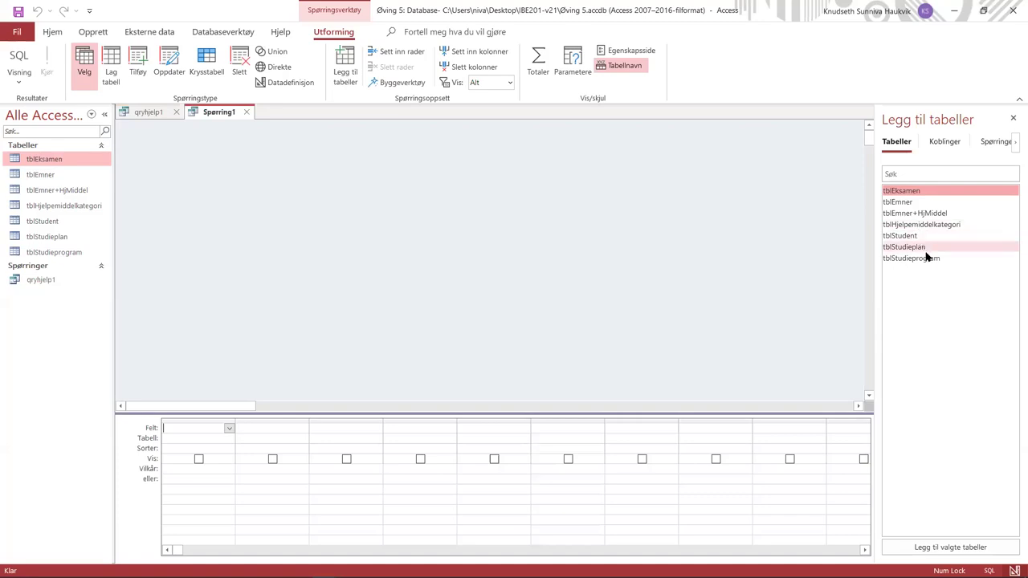
double_click(928, 248)
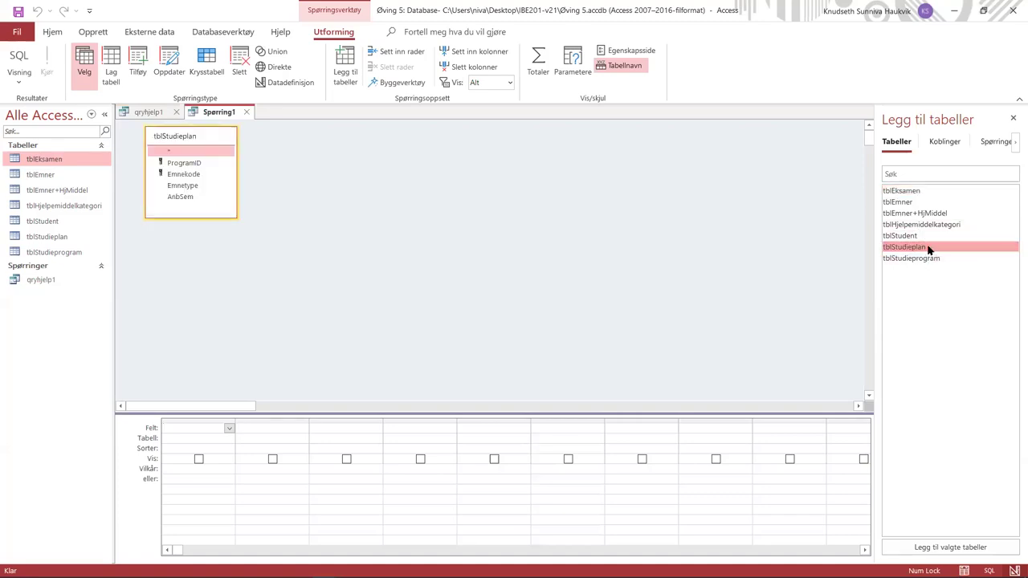
double_click(194, 174)
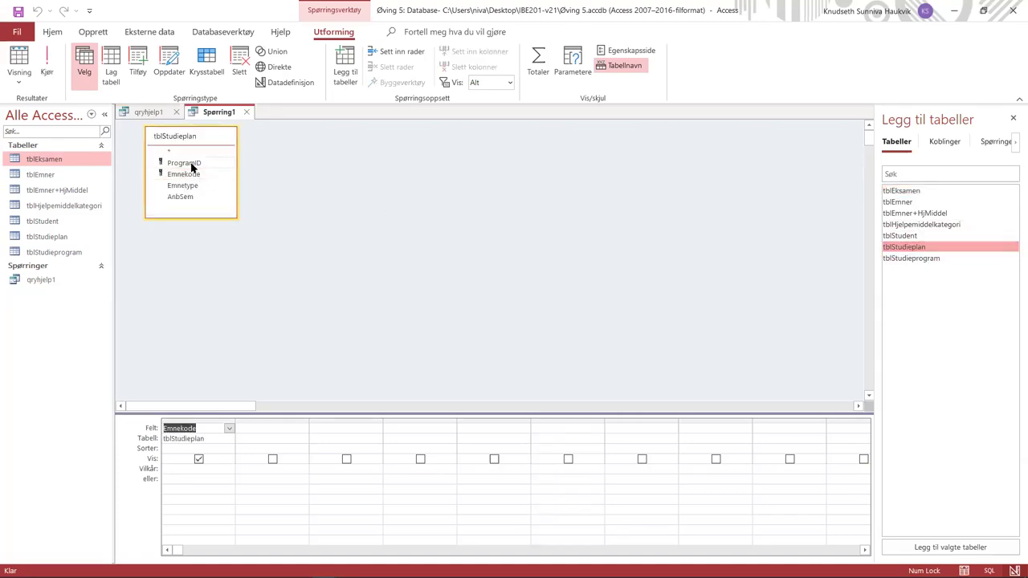
double_click(192, 164)
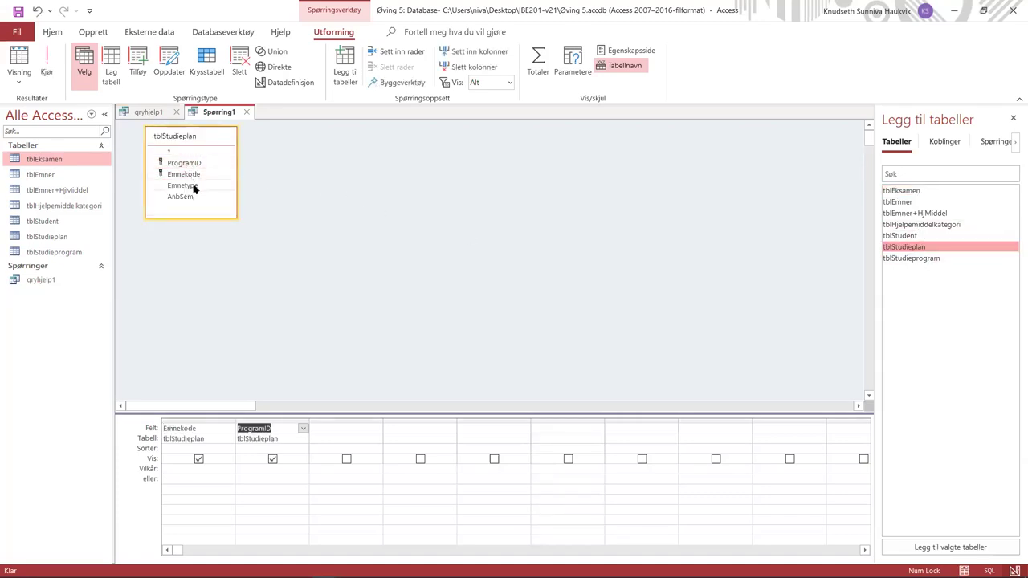
- Set the criteria to 369 for ProgramID and o for Emnetype, and run the query
click(253, 468)
text(369)
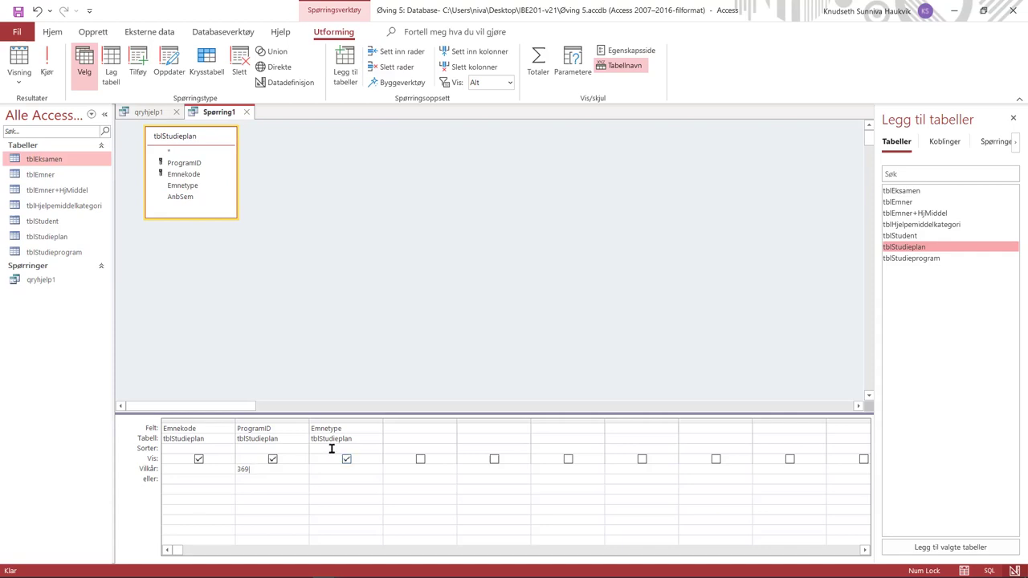
text(o)
click(453, 434)
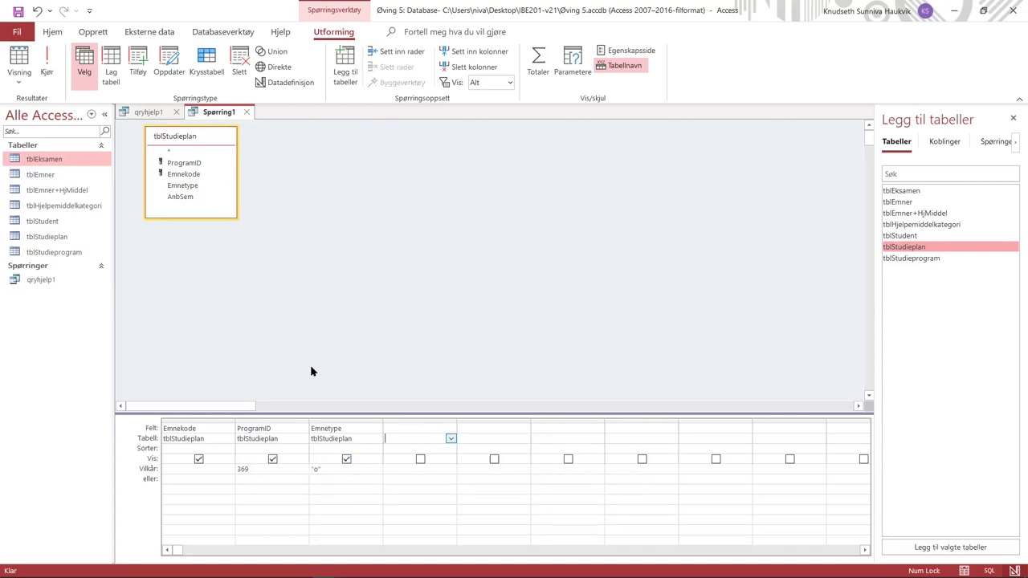
click(47, 60)
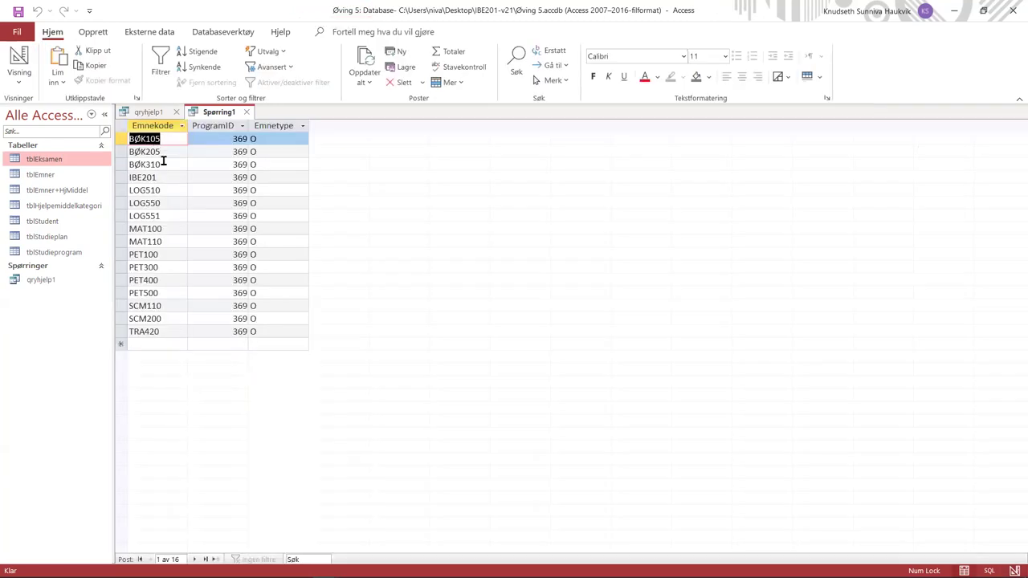
- Return the query to Design view and hide ProgramID and Emnetype from its result
click(19, 56)
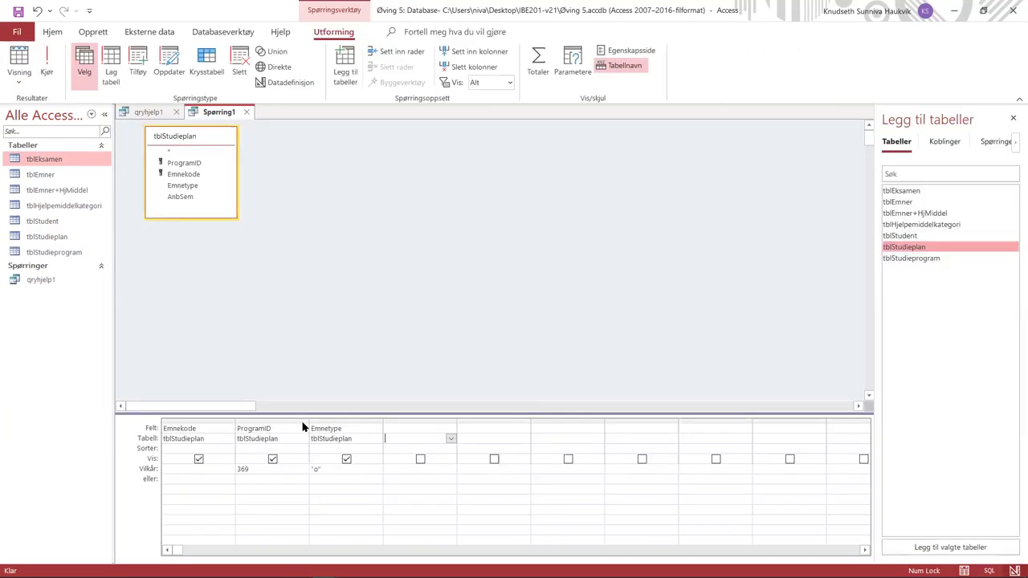
click(272, 459)
click(346, 458)
- Save the second query as qryhjelp2 and close both open queries
right_click(209, 112)
click(247, 122)
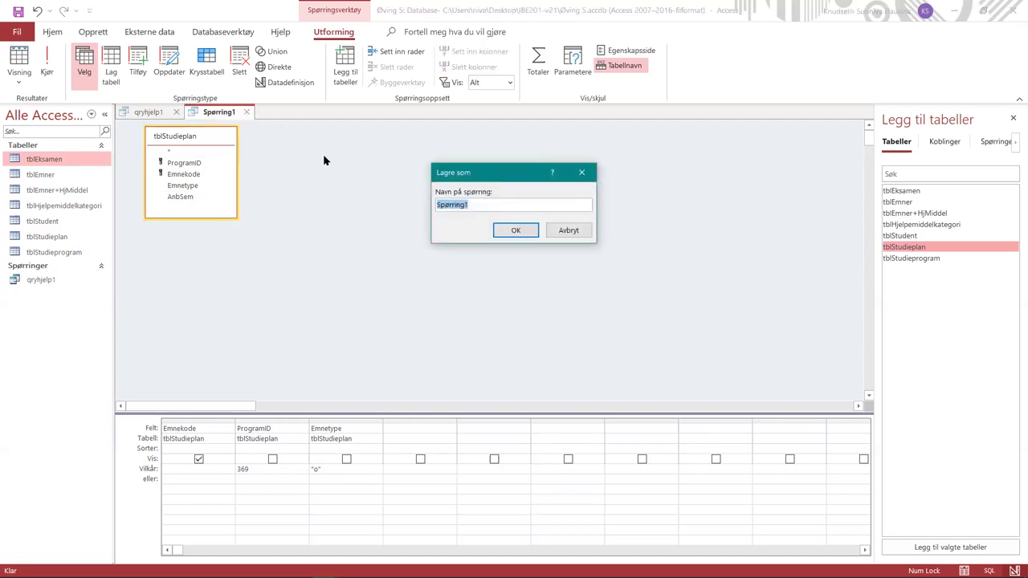
text(qryhjelp2)
click(516, 231)
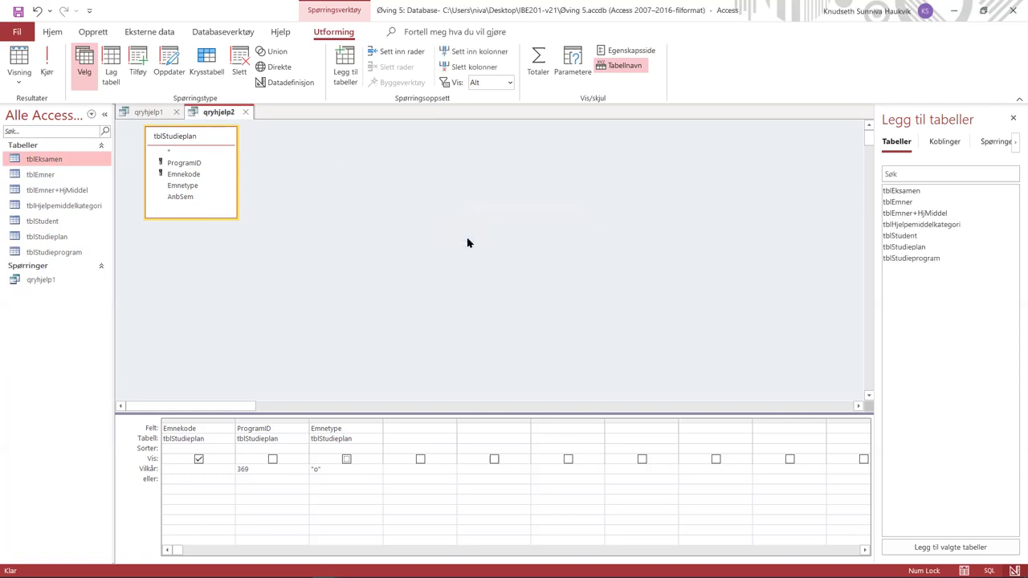
click(244, 114)
click(177, 114)
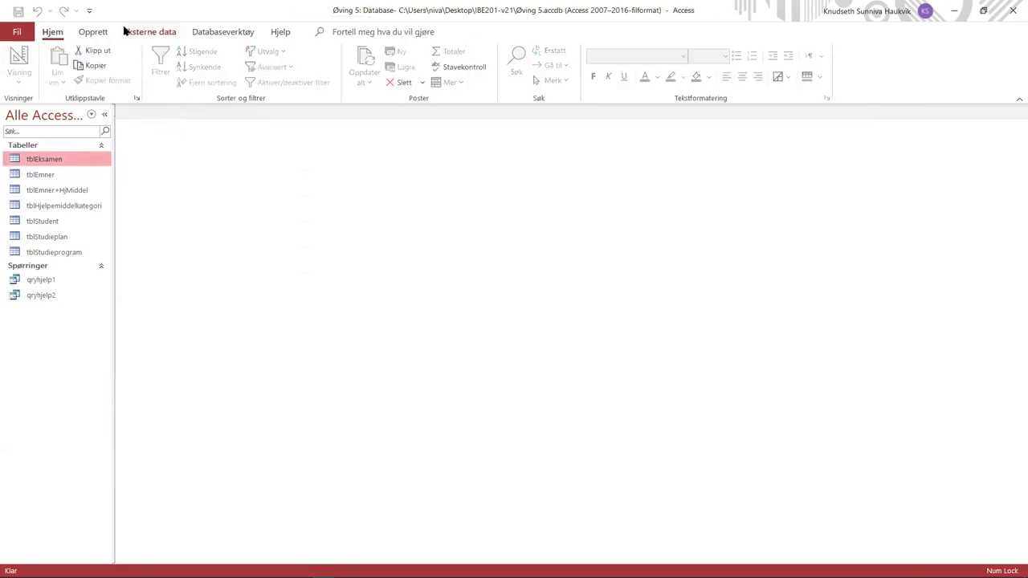
- Create a new design query and add the saved queries qryhjelp1 and qryhjelp2 as its sources
click(94, 32)
click(225, 60)
click(594, 328)
click(292, 60)
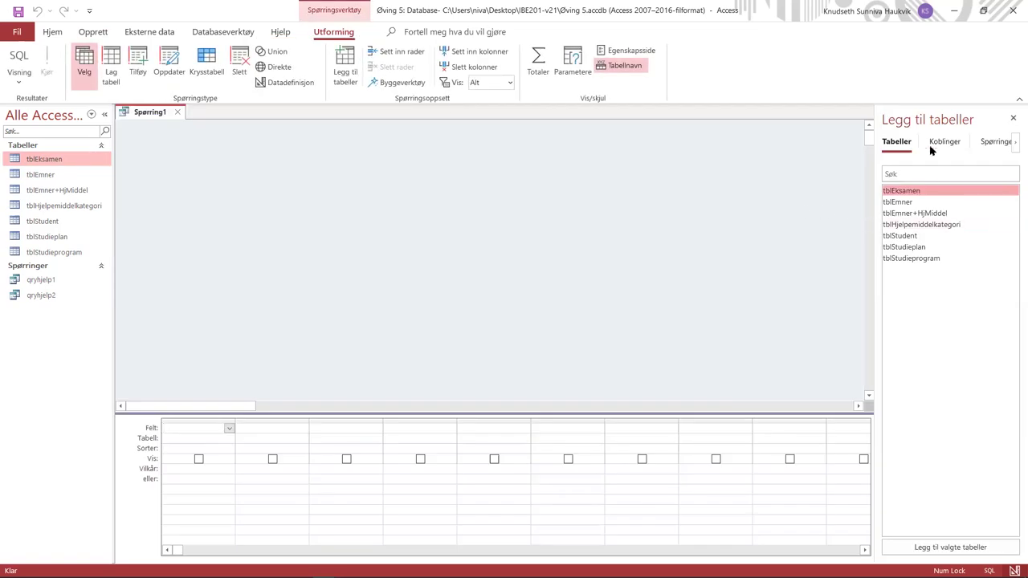
click(994, 142)
double_click(920, 191)
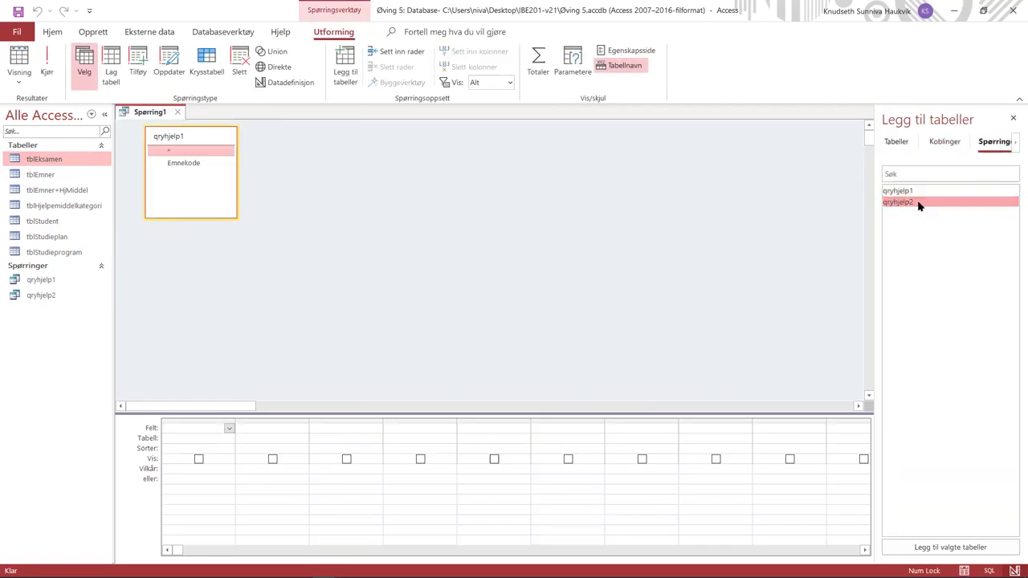
double_click(921, 202)
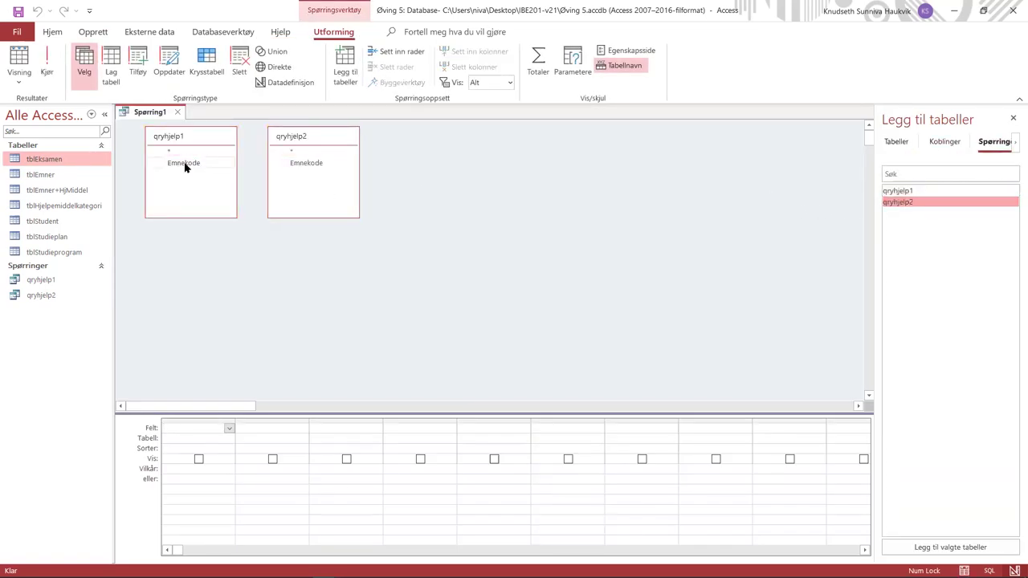
- Join qryhjelp1 and qryhjelp2 on Emnekode and add Emnekode from qryhjelp1 as the output field
drag(185, 166, 308, 167)
click(207, 165)
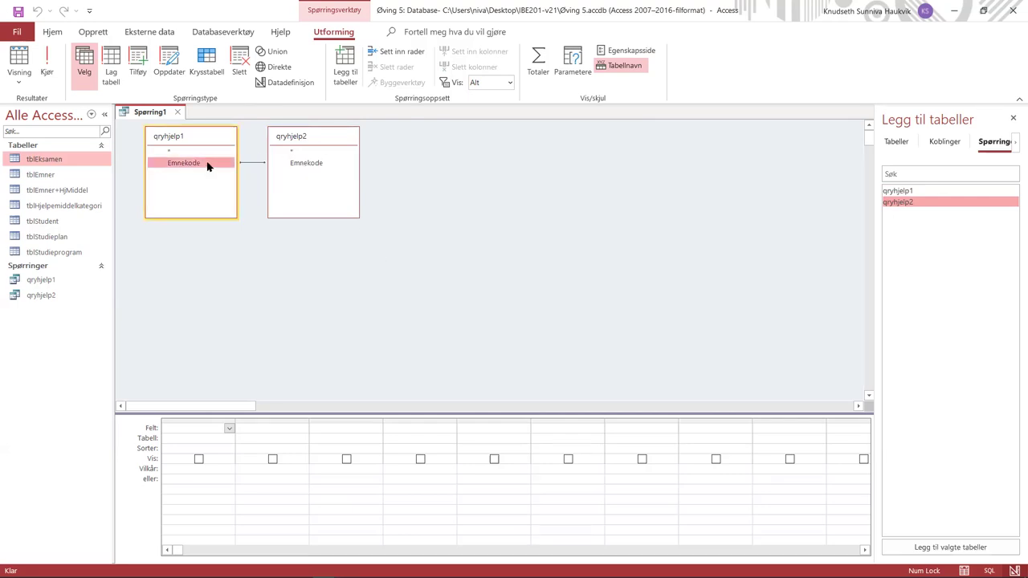
double_click(208, 166)
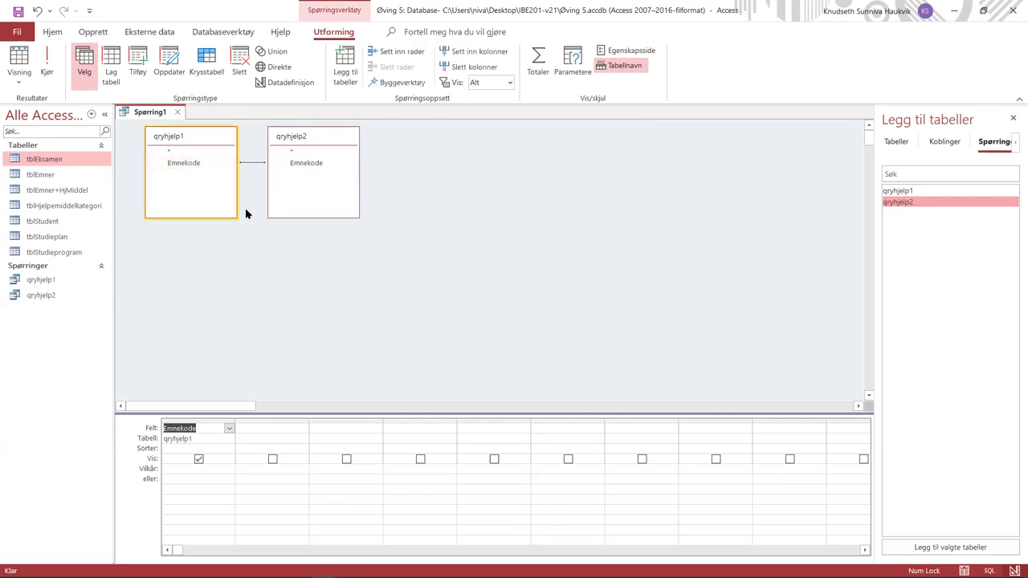
- Review the properties of the join between qryhjelp1 and qryhjelp2, keeping the option for only rows with equal joined fields
click(244, 163)
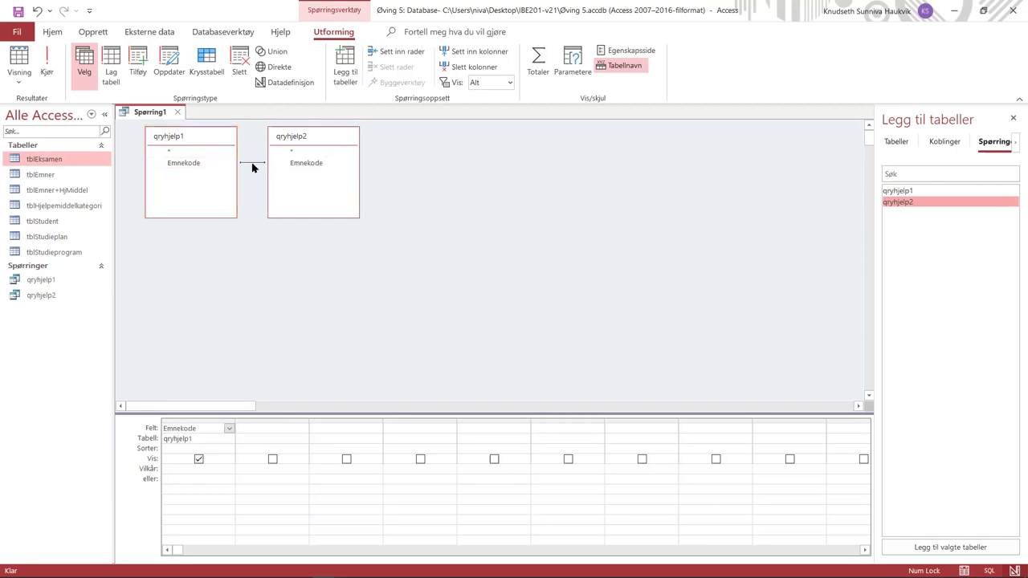
right_click(250, 164)
click(267, 170)
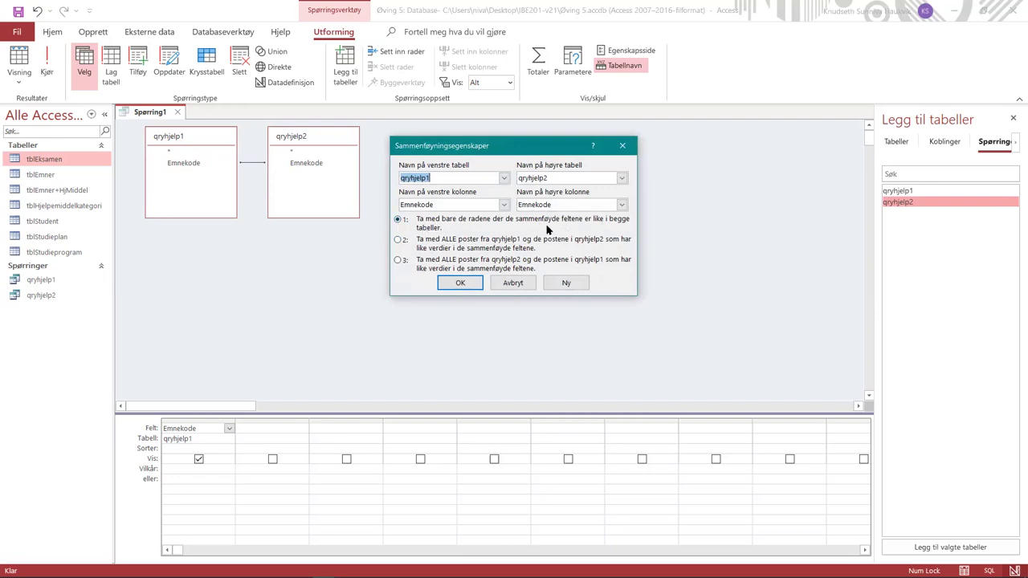
click(457, 282)
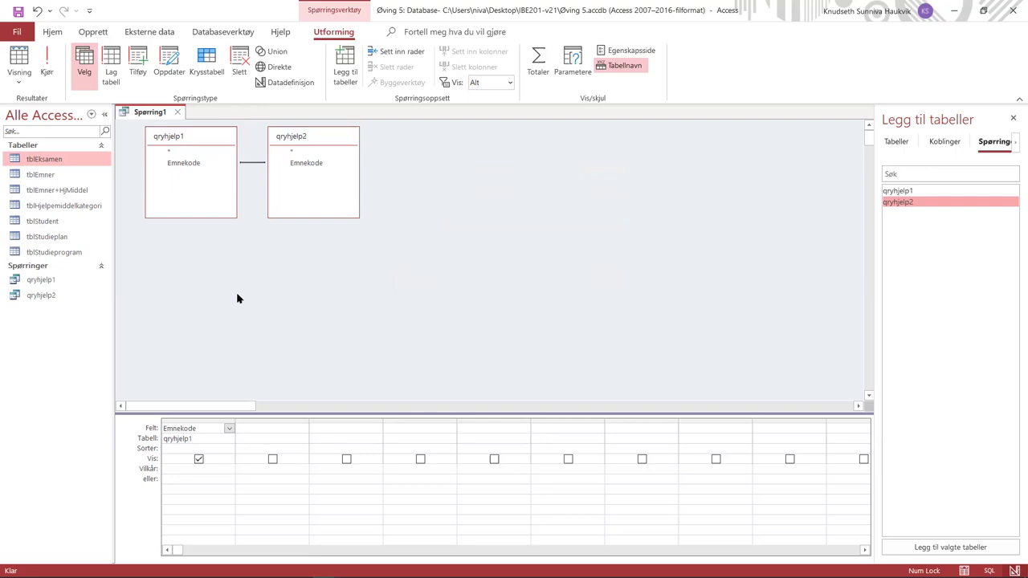
- Run the combined query, save it as qrya and close it
click(48, 62)
right_click(150, 113)
click(172, 119)
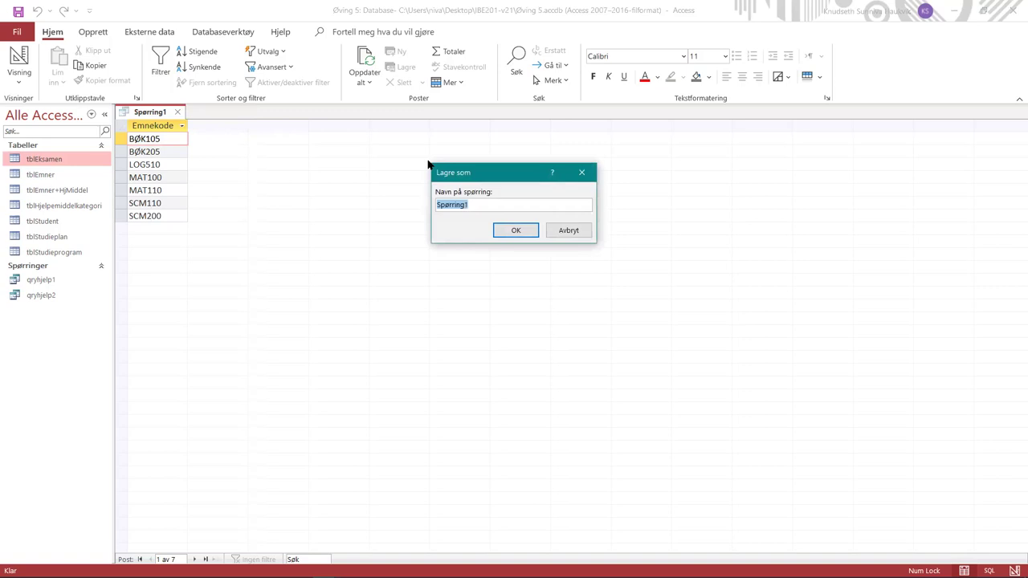
text(qrya)
click(518, 229)
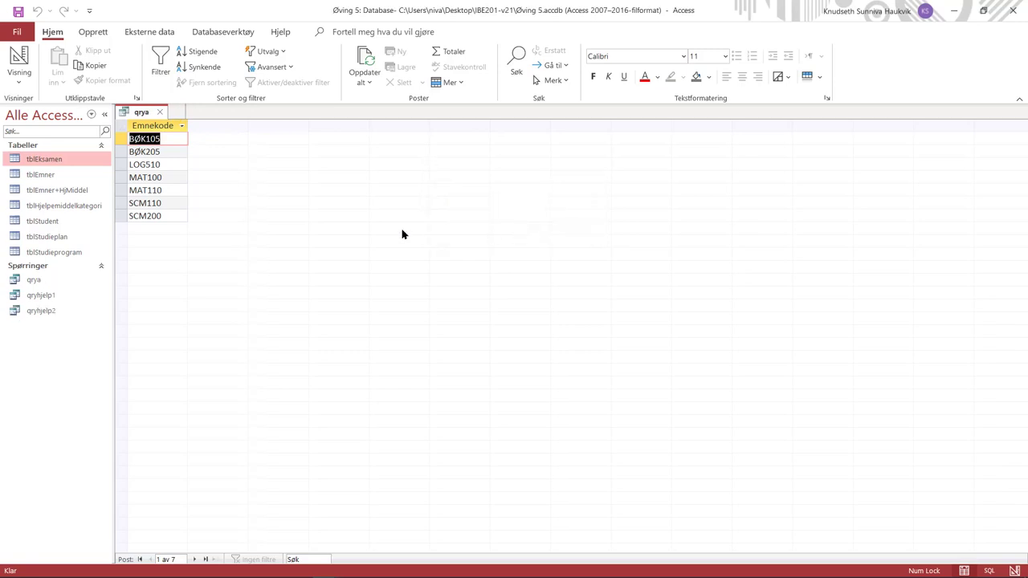
click(159, 113)
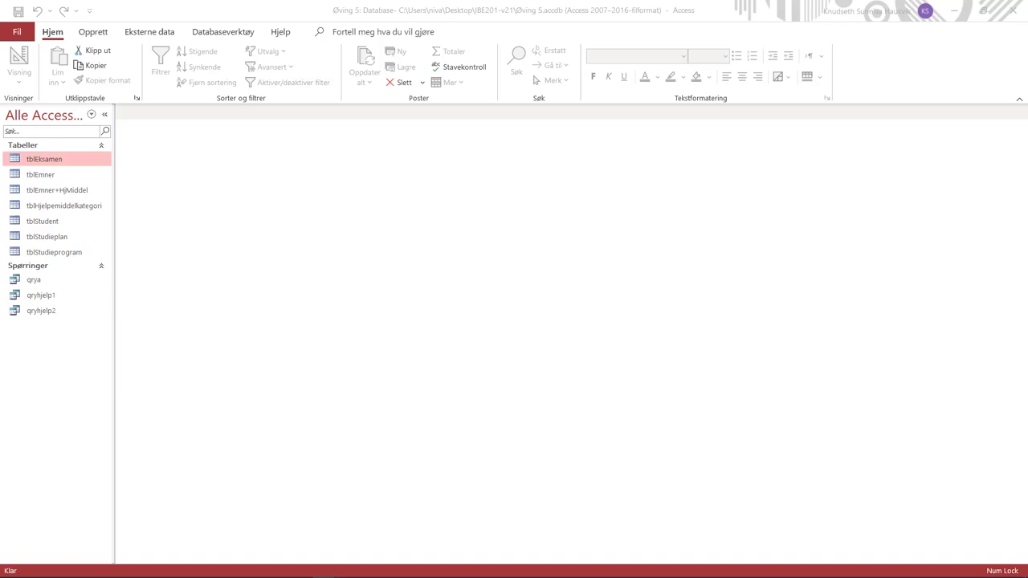
- Create a new design query with two copies of tblStudieplan joined on Emnekode
click(97, 32)
click(277, 57)
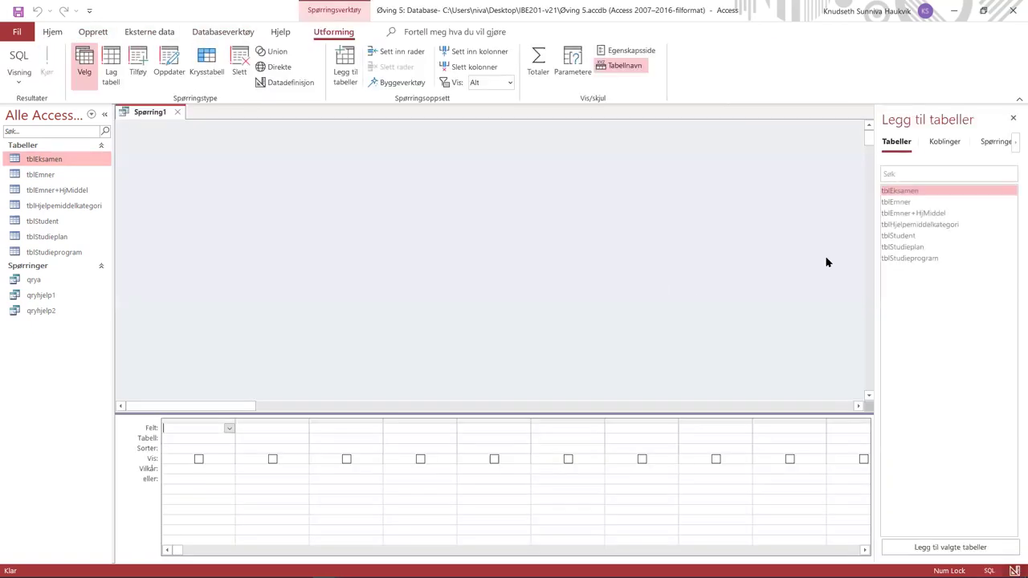
double_click(937, 245)
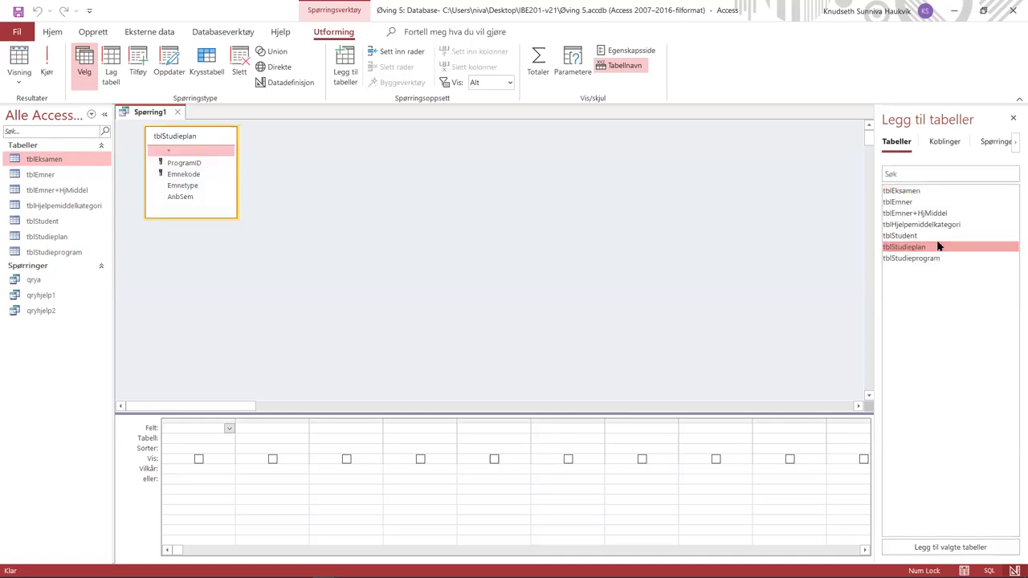
double_click(937, 245)
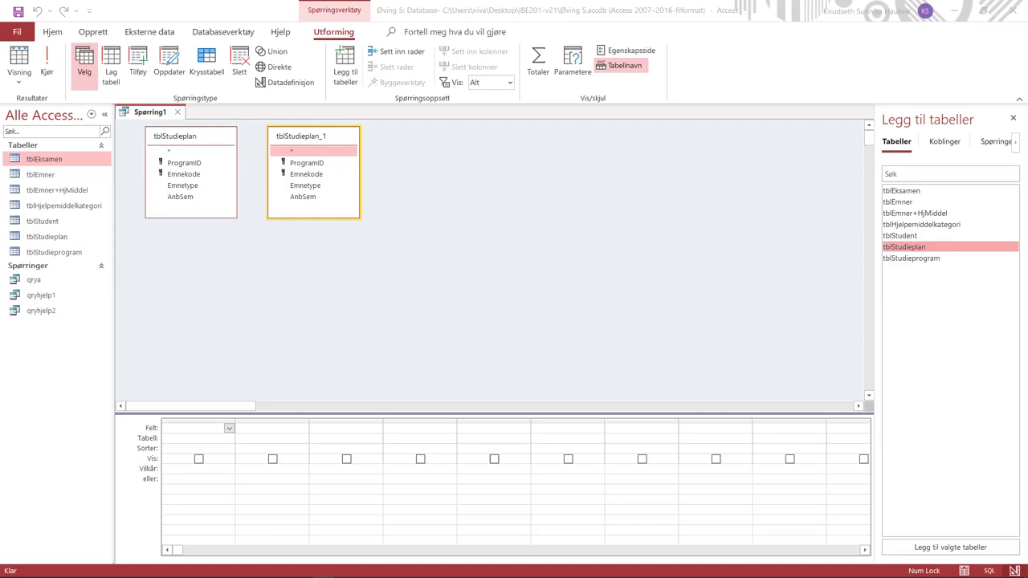
click(400, 350)
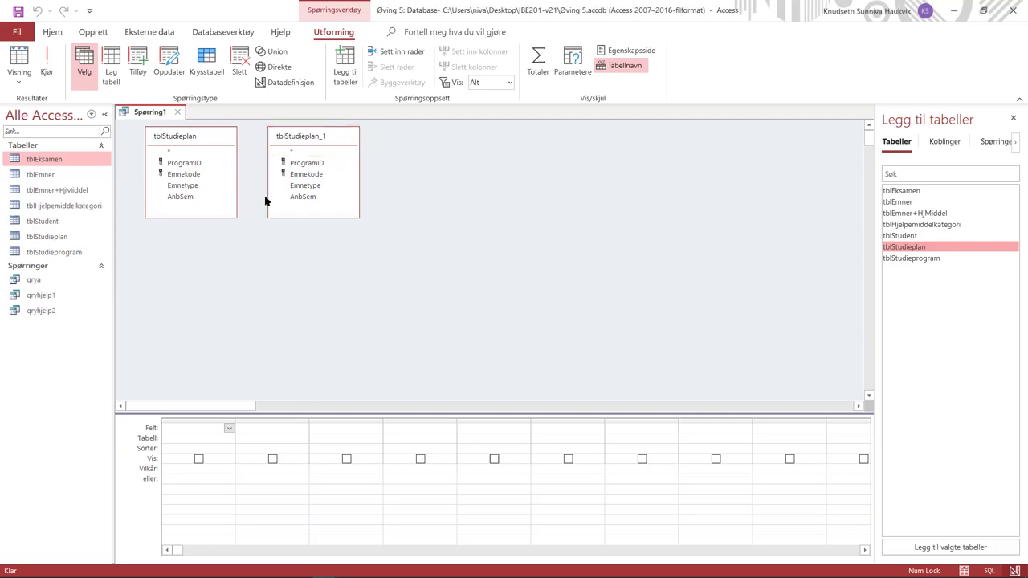
drag(191, 174, 294, 175)
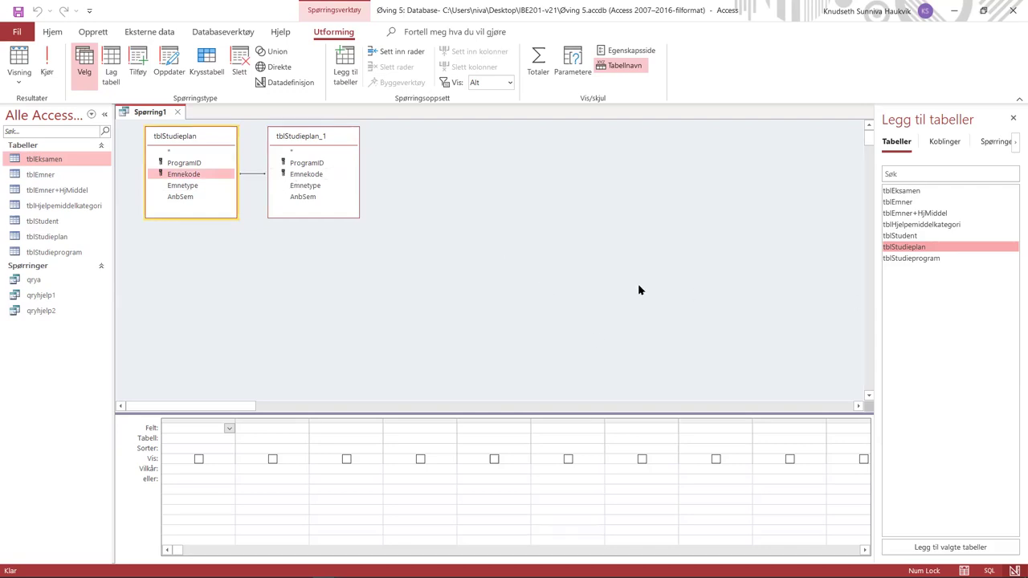
- Add Emnekode from tblStudieplan as an output field with the caption Oblig begge
click(195, 426)
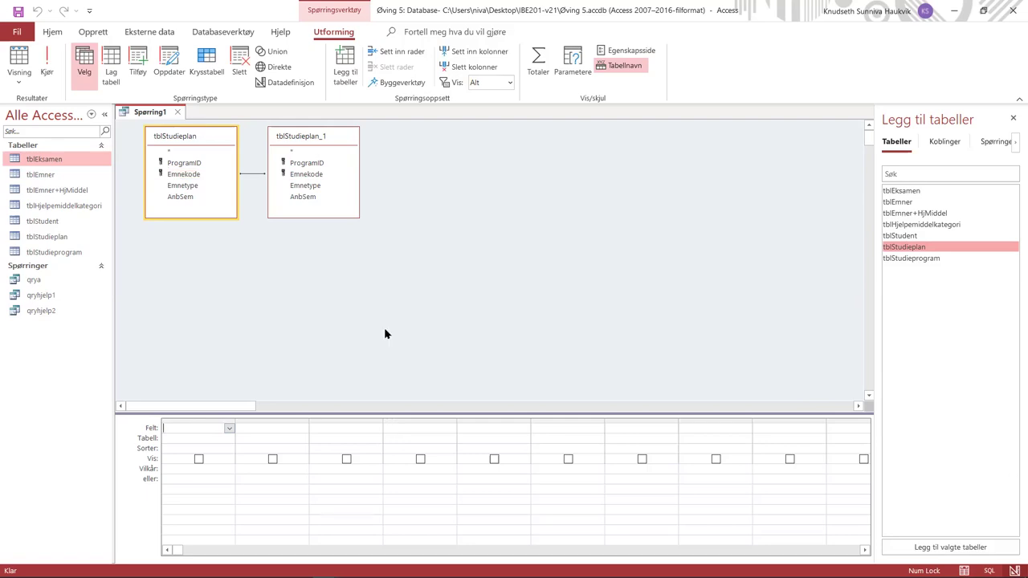
double_click(185, 174)
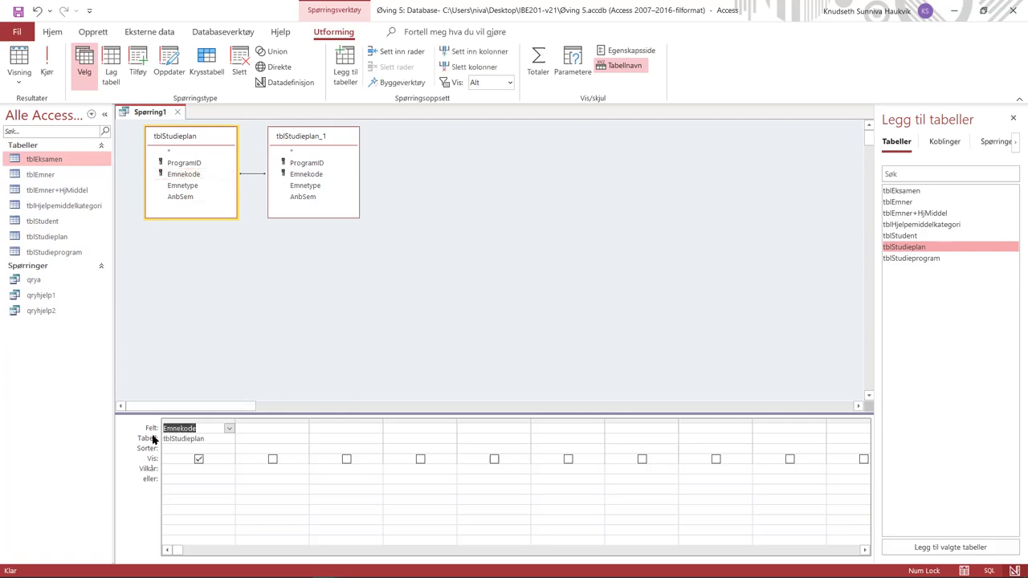
text(Oblig begge:)
key(End)
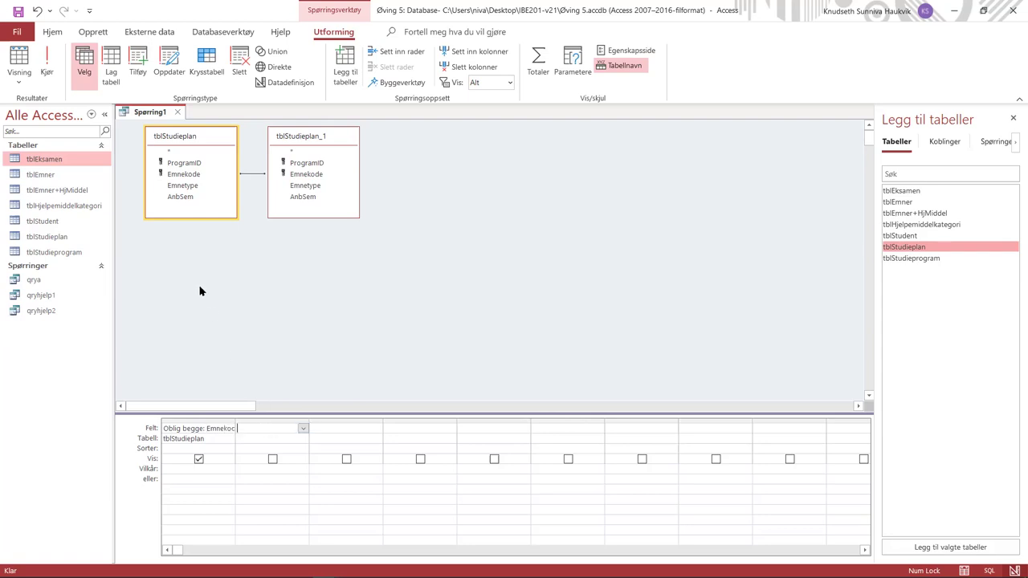
- Add ProgramID and Emnetype from both copies of tblStudieplan to the query
double_click(188, 162)
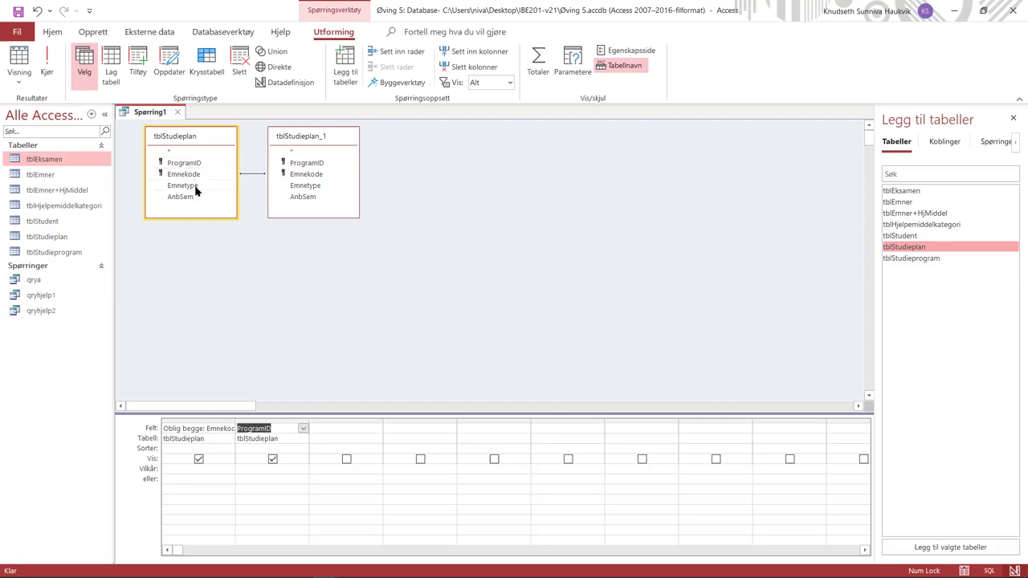
double_click(193, 186)
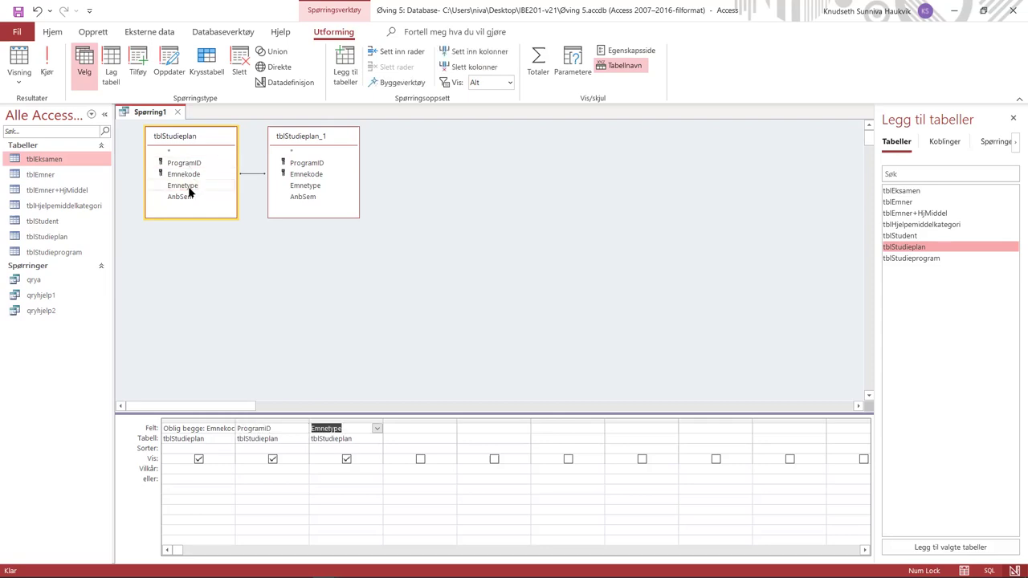
double_click(306, 163)
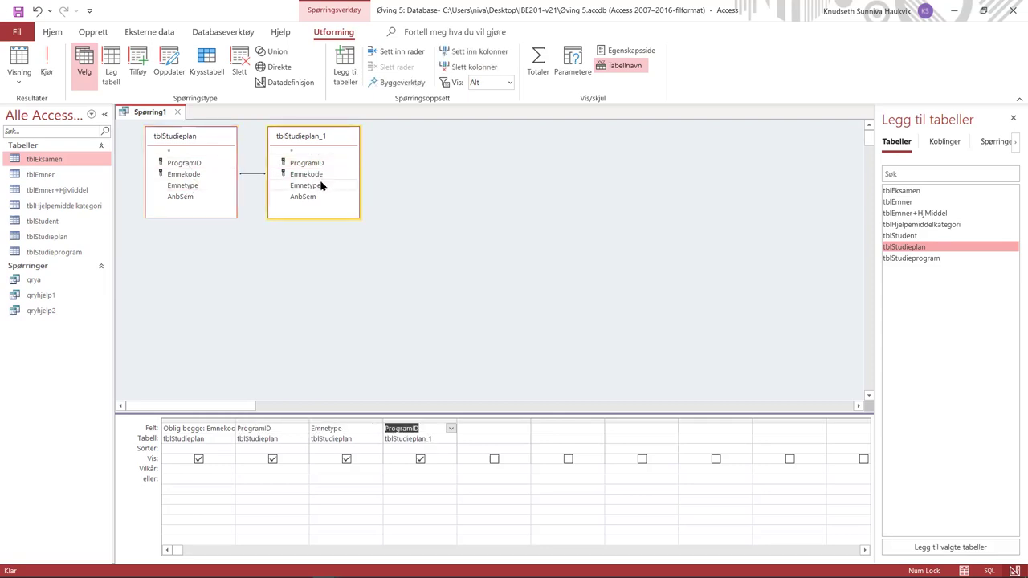
double_click(306, 185)
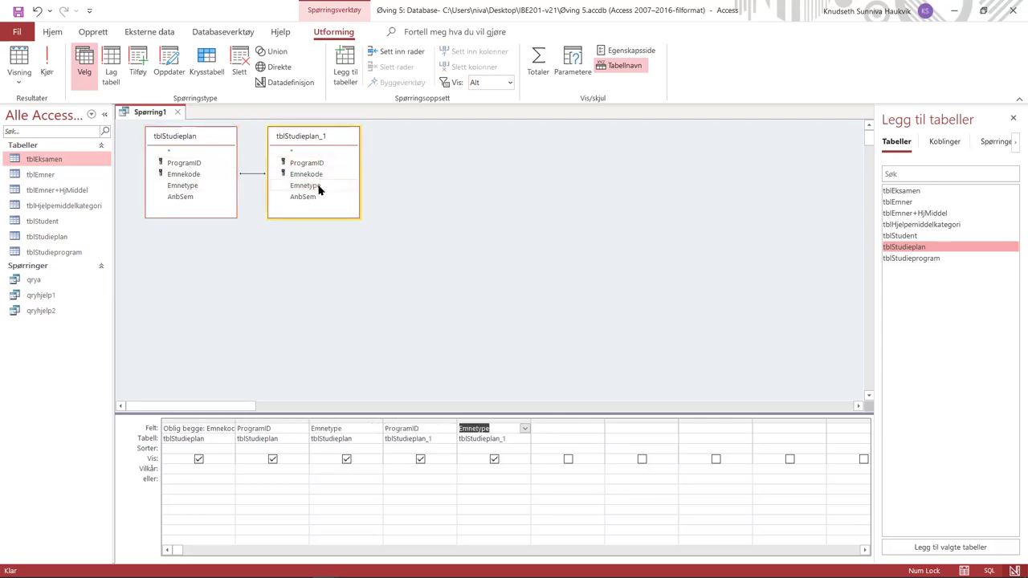
- Set the criteria to ProgramID 3 and Emnetype o for tblStudieplan, ProgramID 369 and Emnetype o for tblStudieplan_1, and run the query
click(285, 470)
text(3)
click(372, 468)
text(o)
click(408, 468)
text(369)
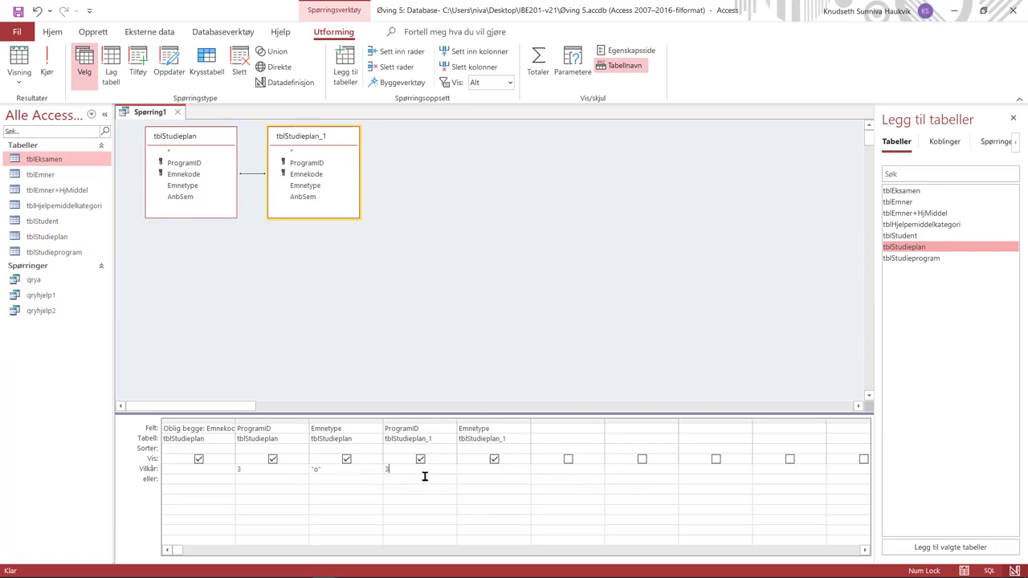
click(464, 472)
text(o)
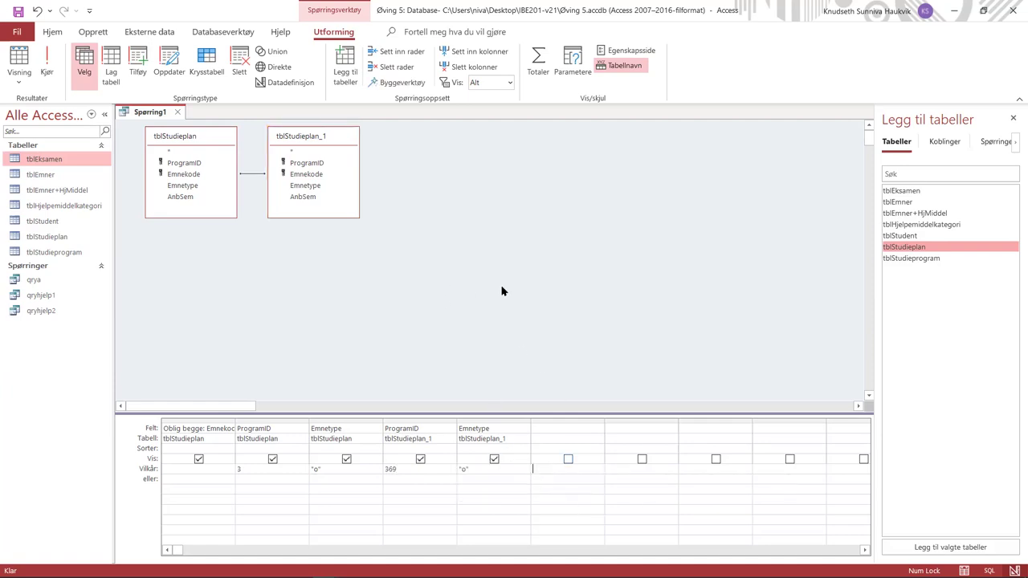
click(50, 72)
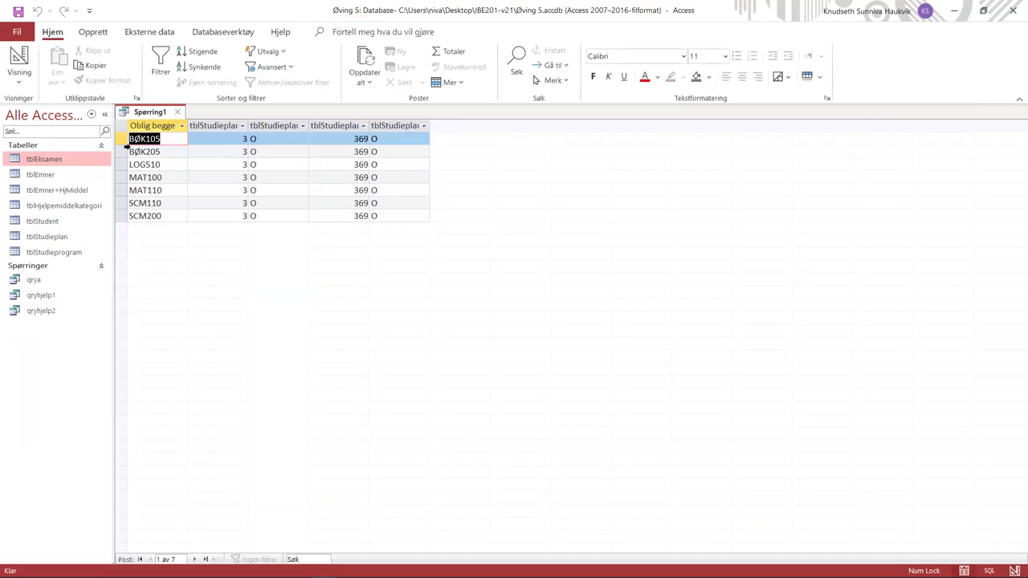
- Return the query to Design view and hide both ProgramID and both Emnetype fields from the result
click(19, 58)
click(273, 460)
click(346, 459)
click(420, 459)
click(494, 459)
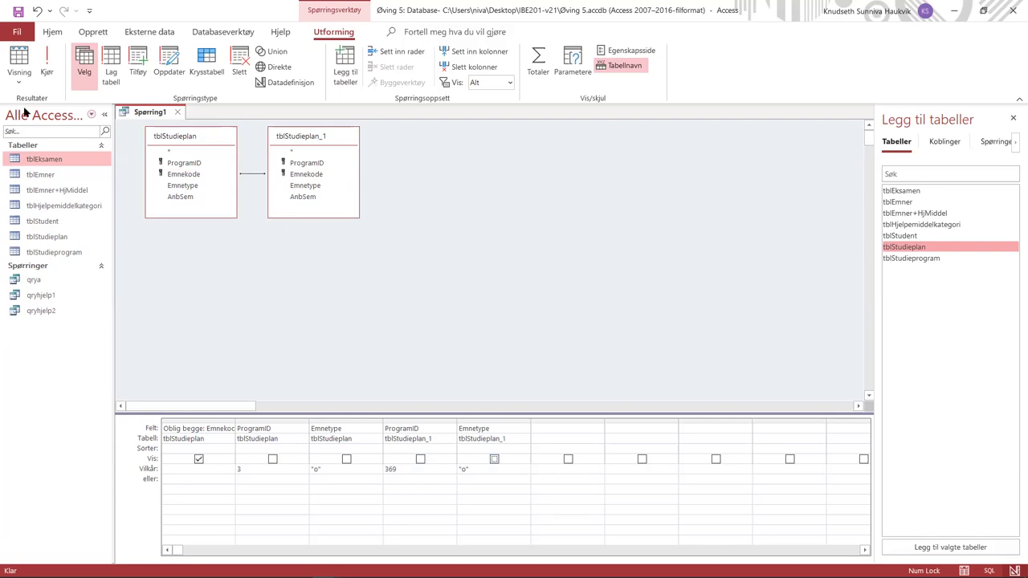
- Run the query with only Oblig begge shown, save it as qrya_alt2 and close it
click(46, 65)
right_click(154, 114)
click(173, 121)
text(qrya_alt2)
key(Return)
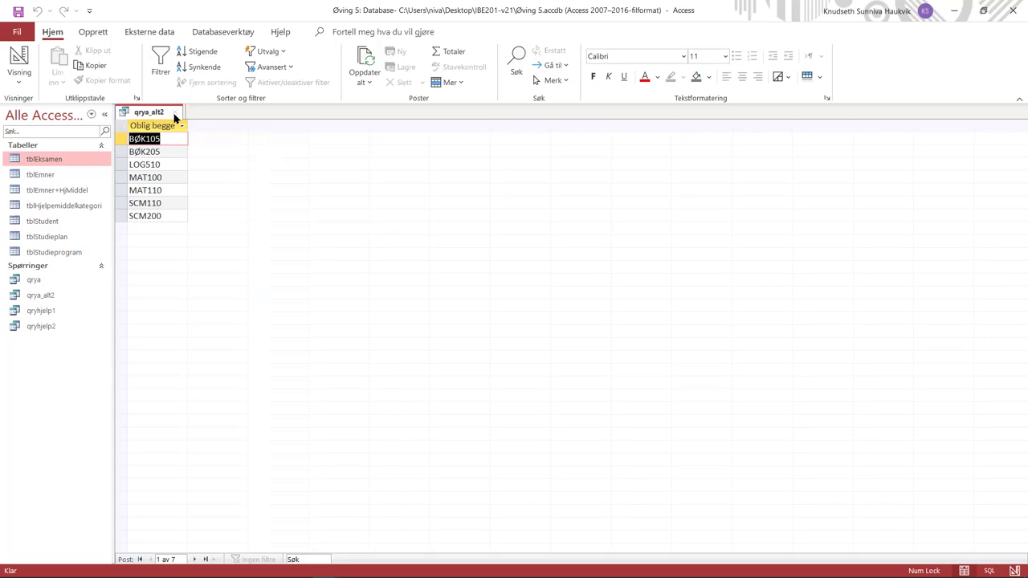
click(175, 112)
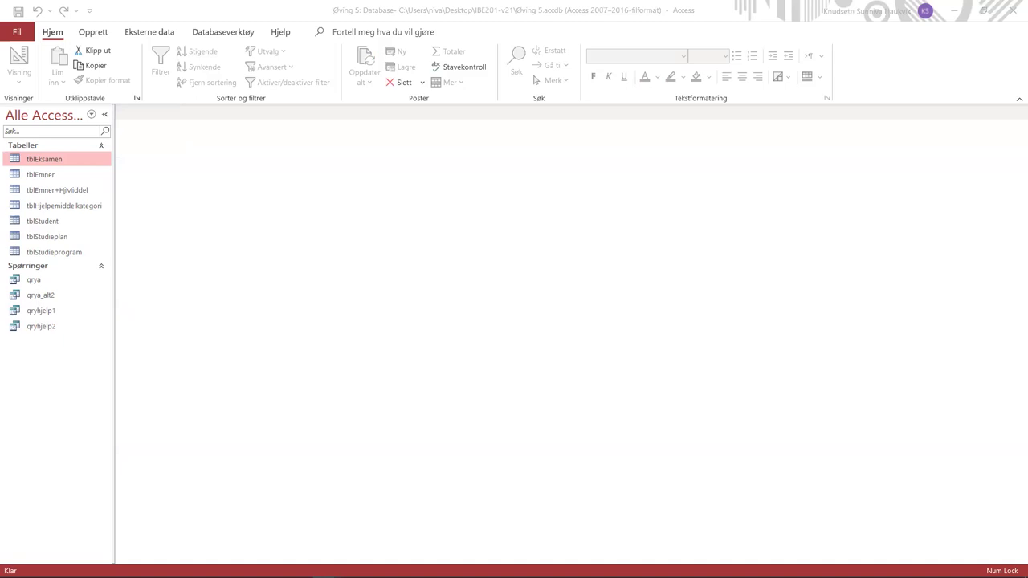
- Create a design query on tblEmner with the fields Emnekode, Emnenavn and Studiepoeng
click(97, 34)
click(279, 53)
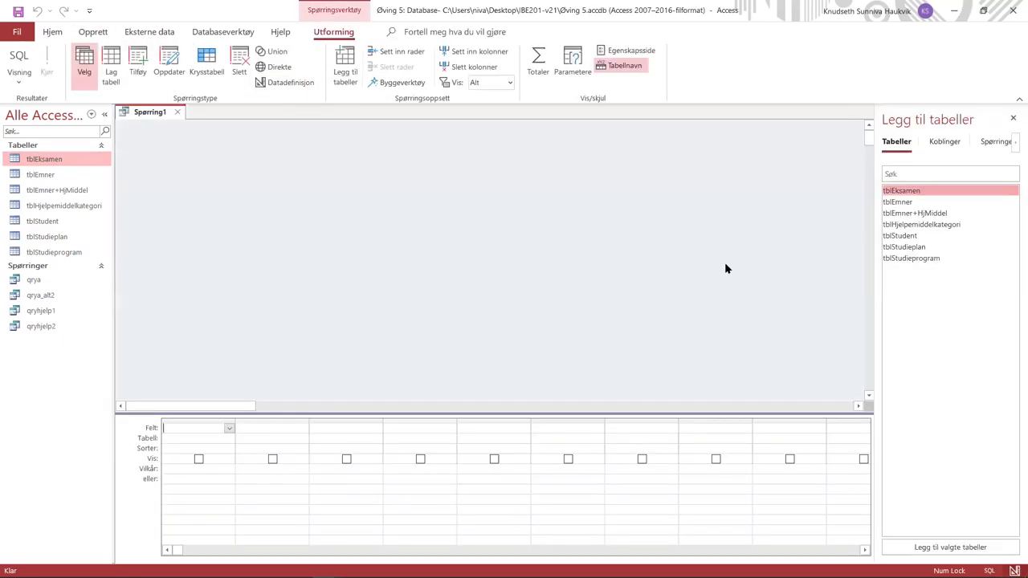
double_click(923, 204)
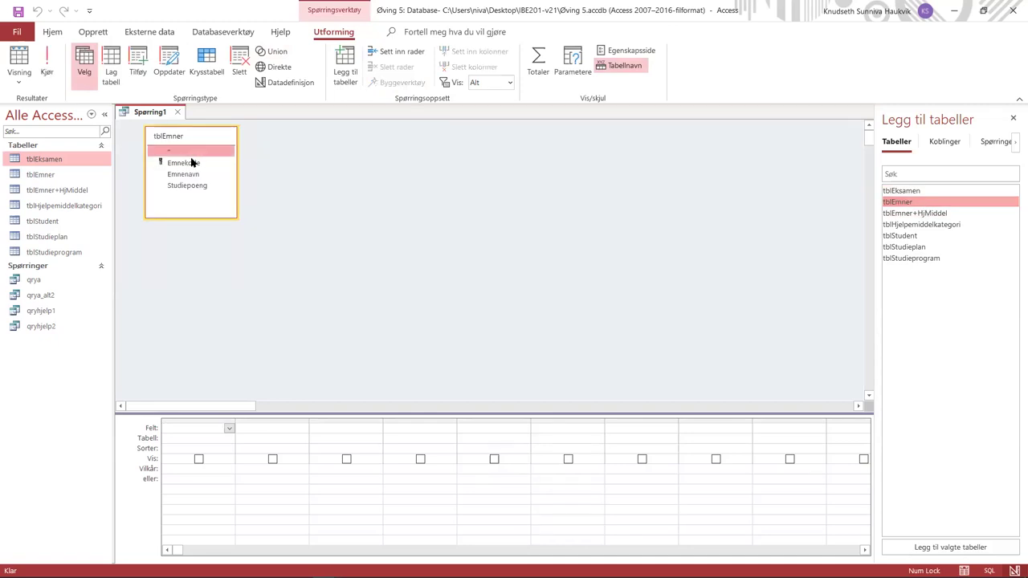
double_click(193, 165)
double_click(196, 175)
double_click(199, 187)
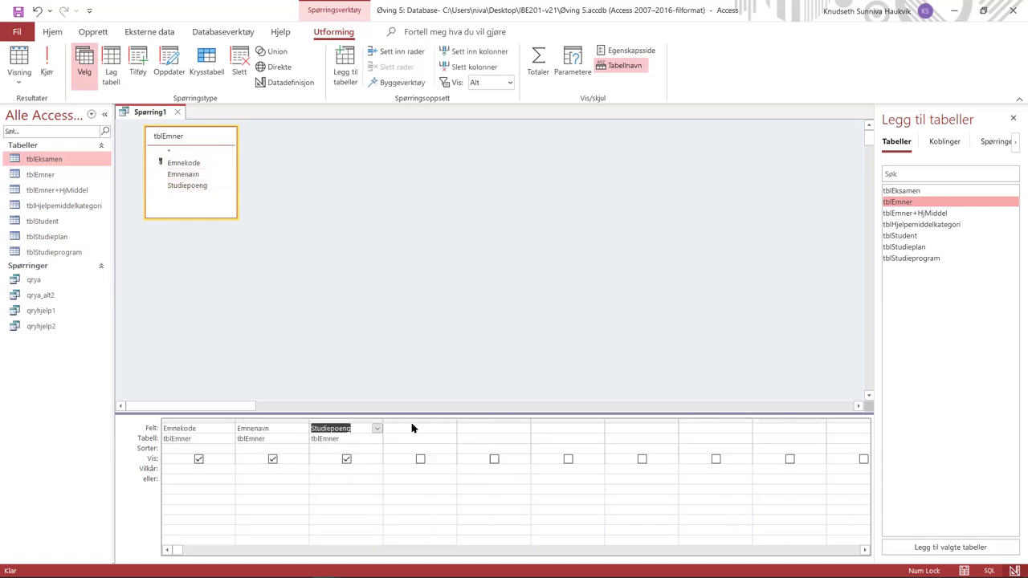
- Set the criteria to Emnekode like IBE* with Studiepoeng 7,5, or Emnekode starting with BØK with Studiepoeng 15, and run the query
click(195, 469)
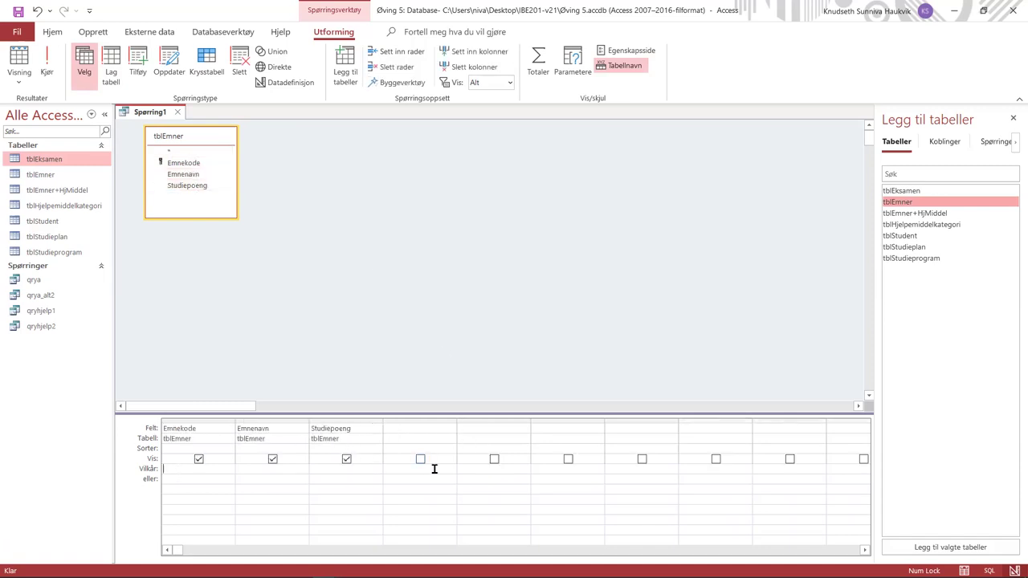
text(like IBE*)
key(Tab)
text(7,5)
click(186, 481)
text(like BØK)
key(Tab)
key(Tab)
text(15)
key(Tab)
click(48, 56)
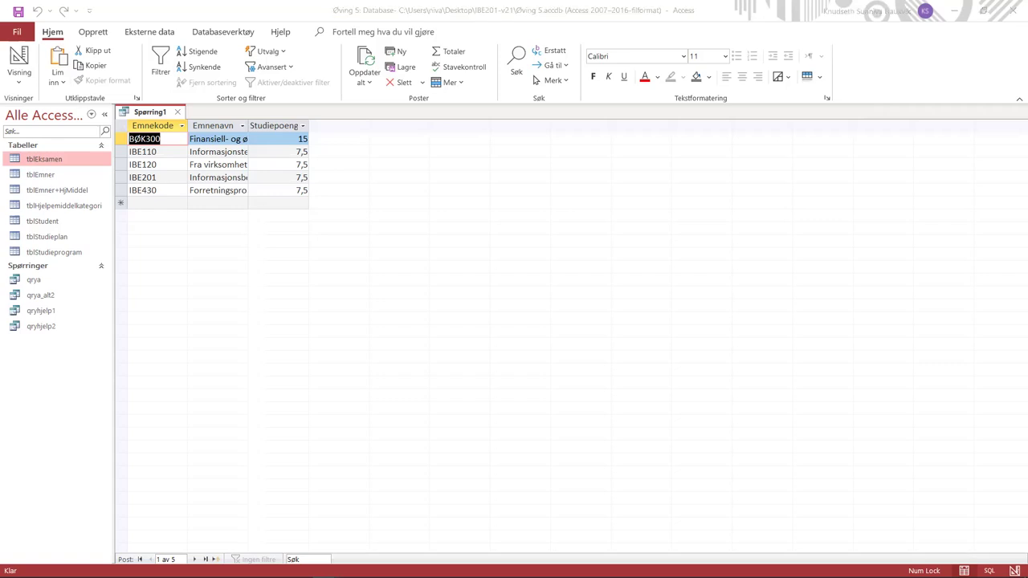
- Save the course criteria query as qryb and close it
click(248, 125)
right_click(155, 111)
click(172, 121)
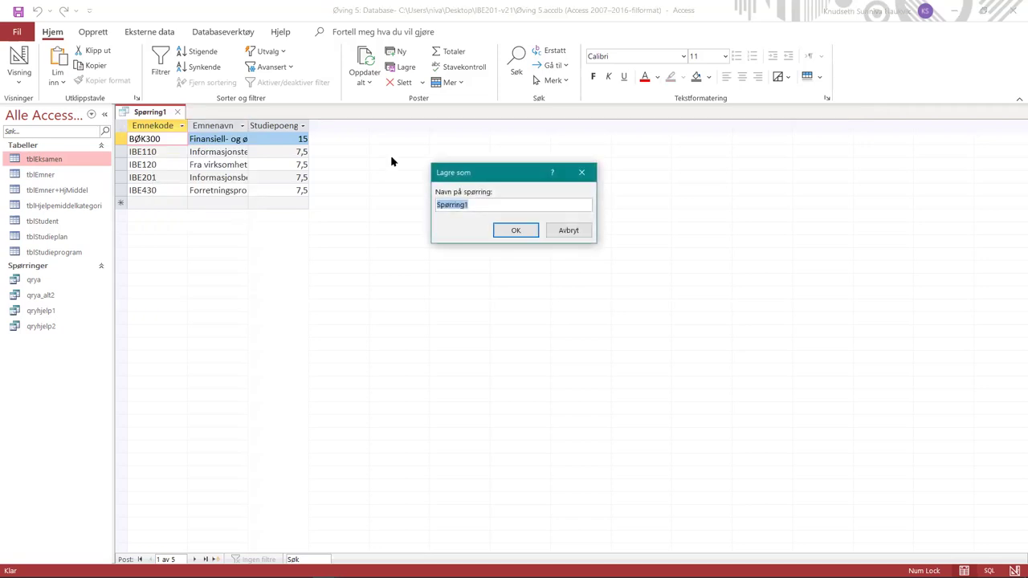
text(qryb)
key(Return)
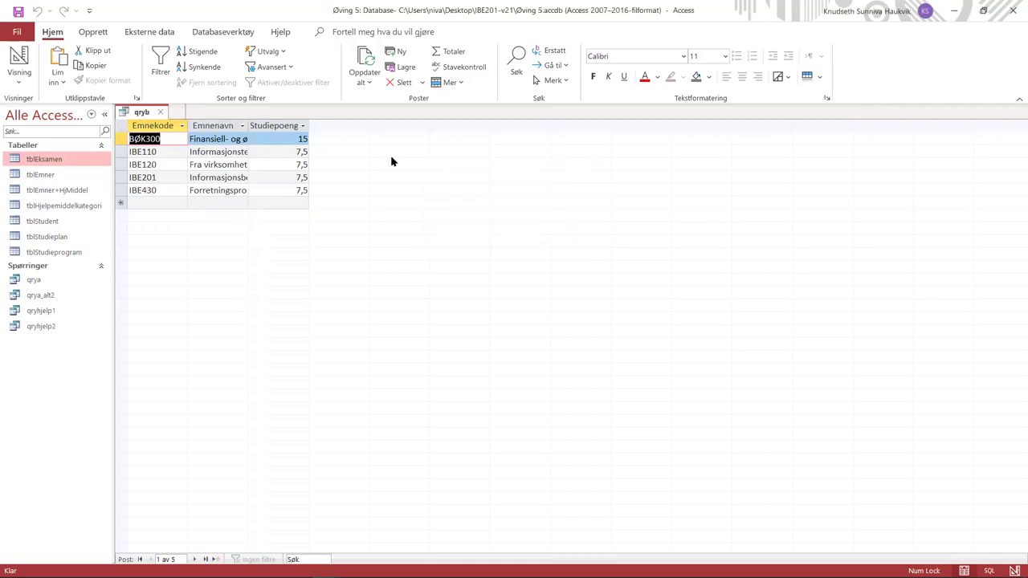
click(160, 113)
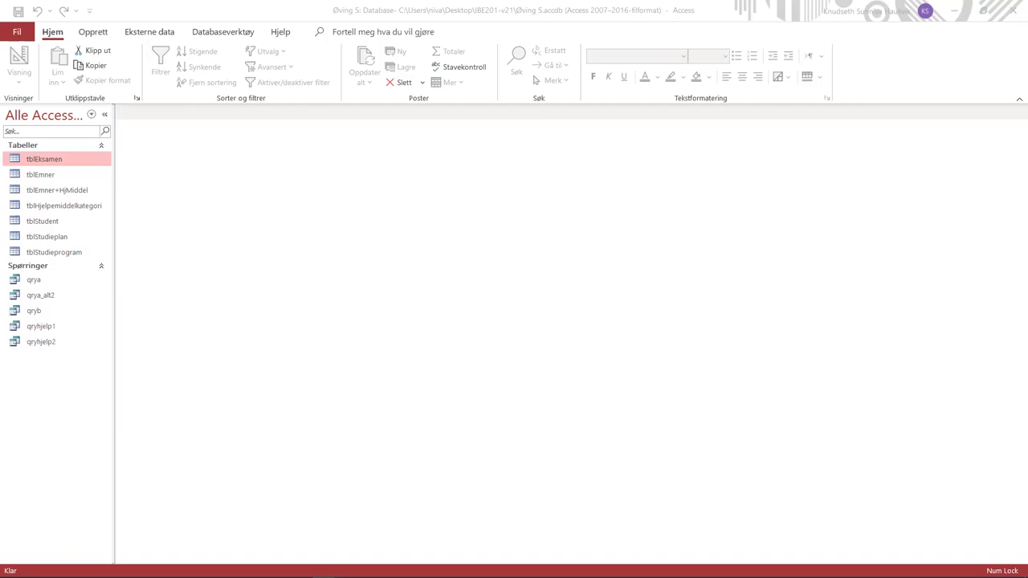
- Create a design query on tblStudieprogram and tblStudieplan with the fields Programnavn, Emnekode and Emnetype
click(485, 246)
click(108, 32)
click(291, 61)
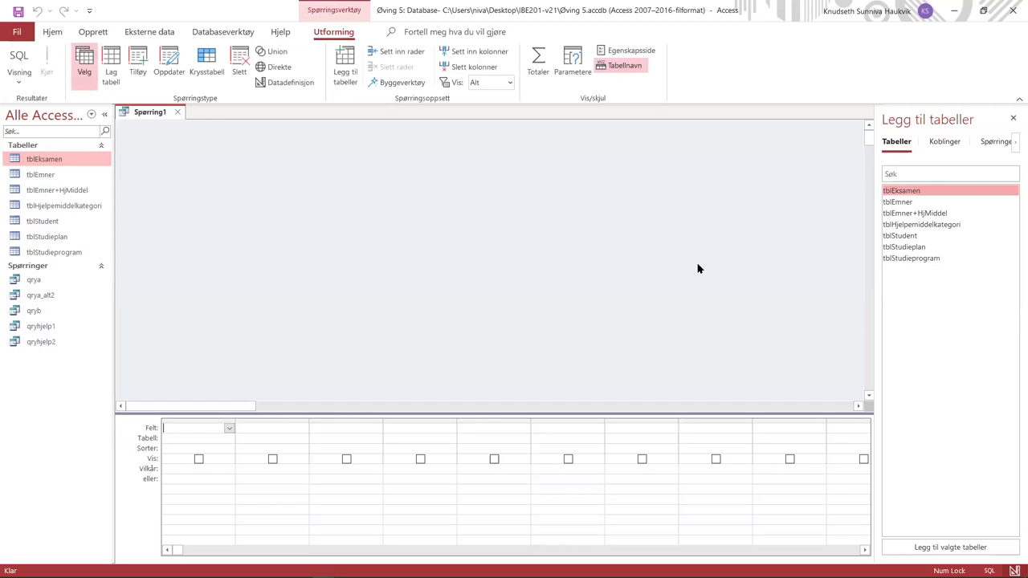
double_click(928, 259)
double_click(923, 248)
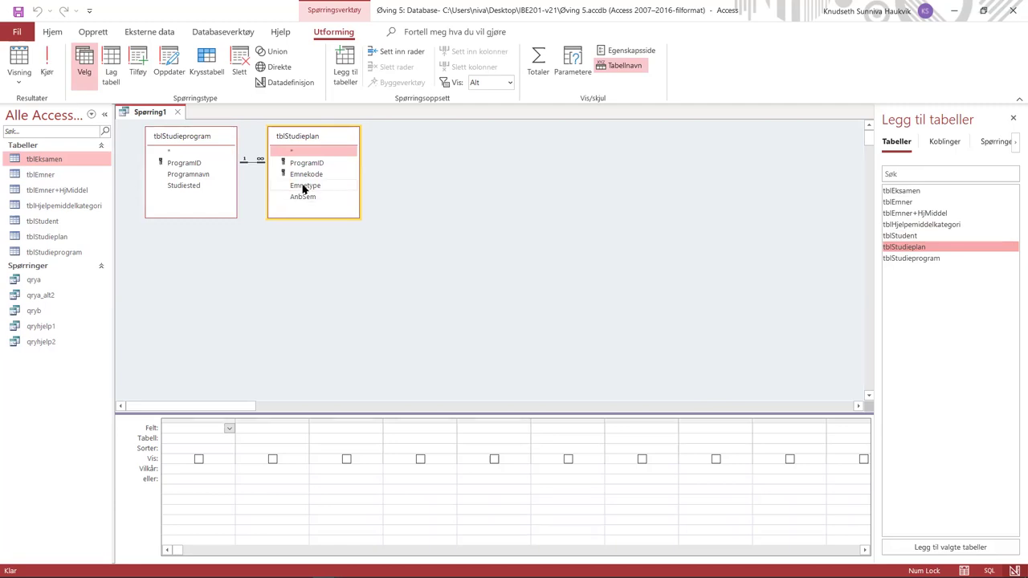
double_click(199, 175)
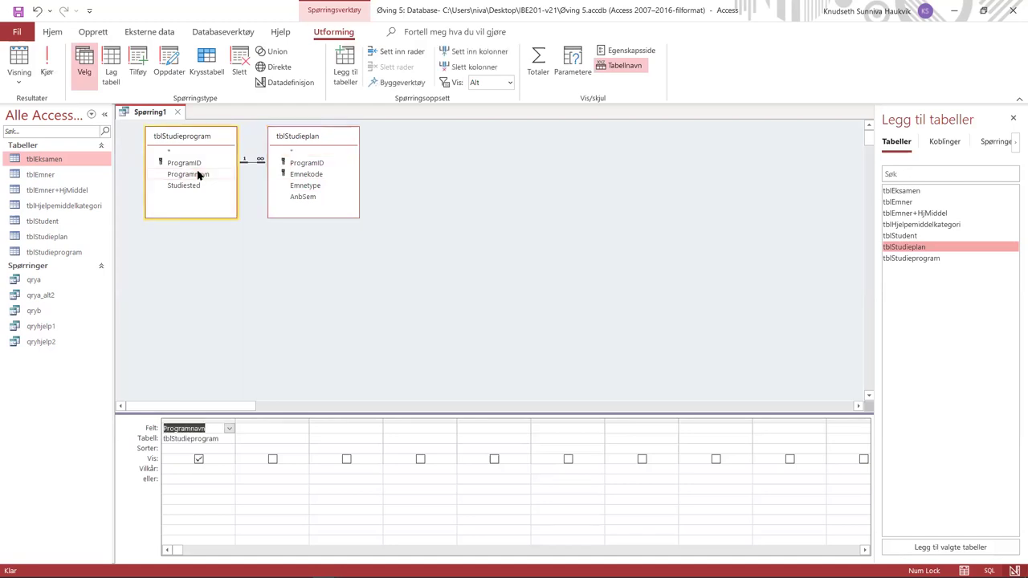
double_click(306, 175)
click(313, 186)
double_click(314, 186)
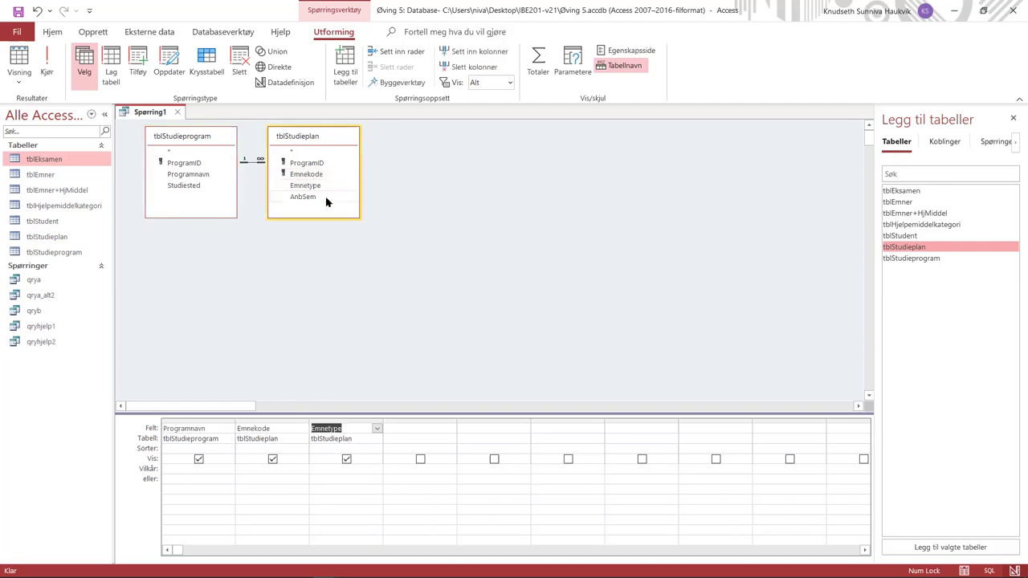
- Give the Emnekode column the alias Antalloblig, turn on totals and set that column's total to Antall
click(242, 429)
text(Antallob)
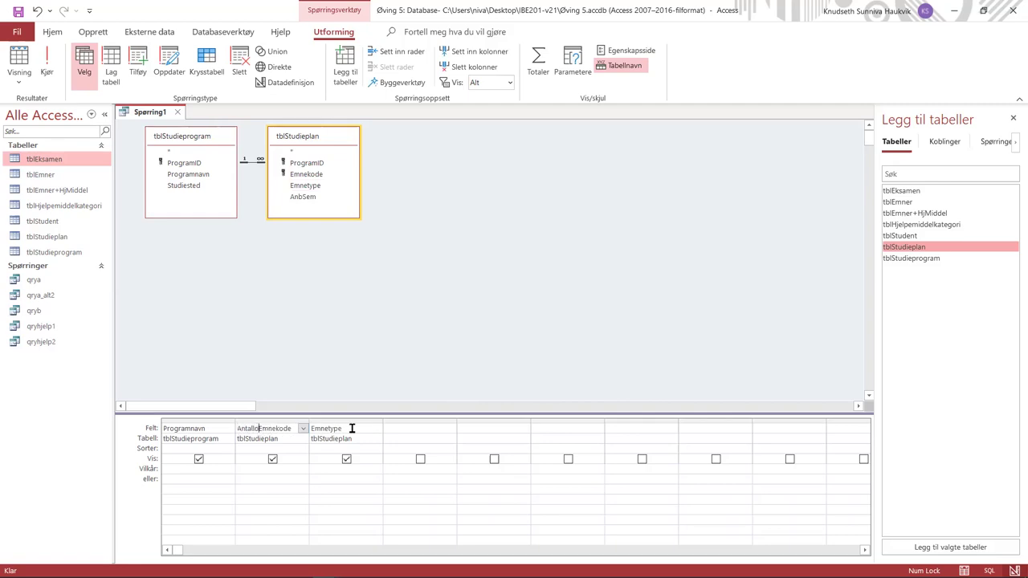
text(lig:)
click(301, 449)
click(303, 449)
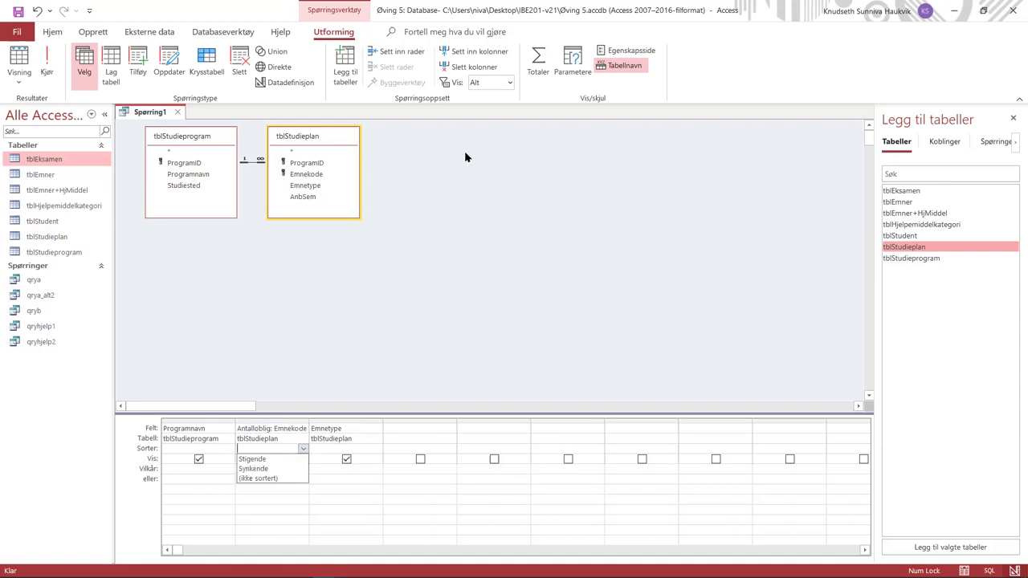
click(538, 60)
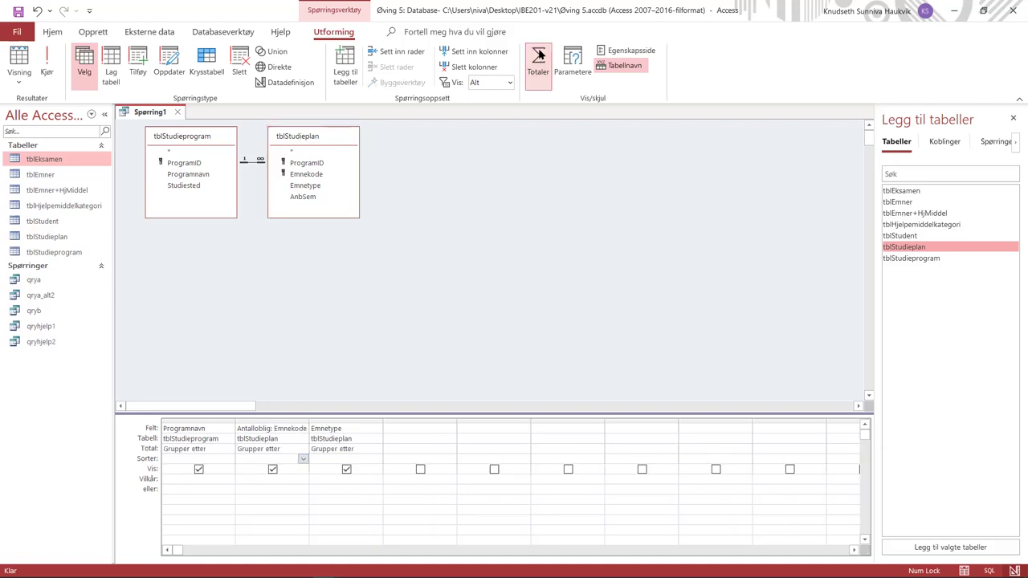
click(291, 447)
click(302, 449)
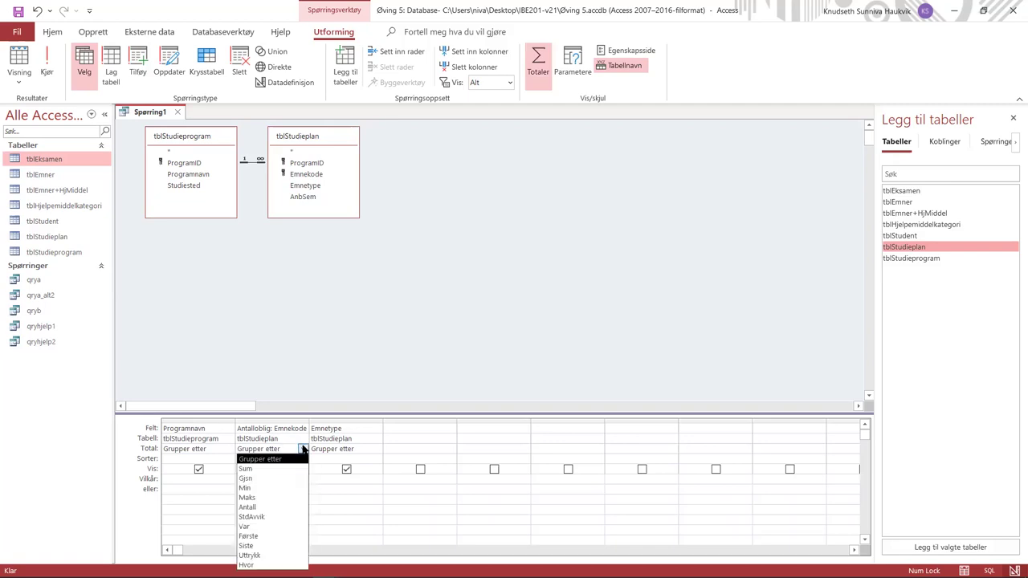
click(262, 507)
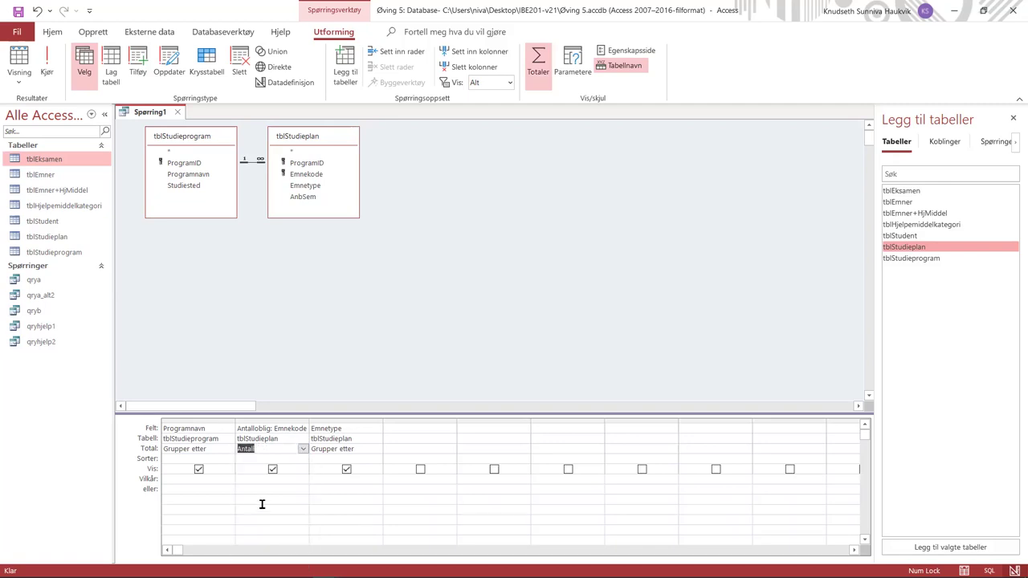
- Set the Emnetype criterion to o, hide that field from the result and run the query
click(324, 478)
text(o)
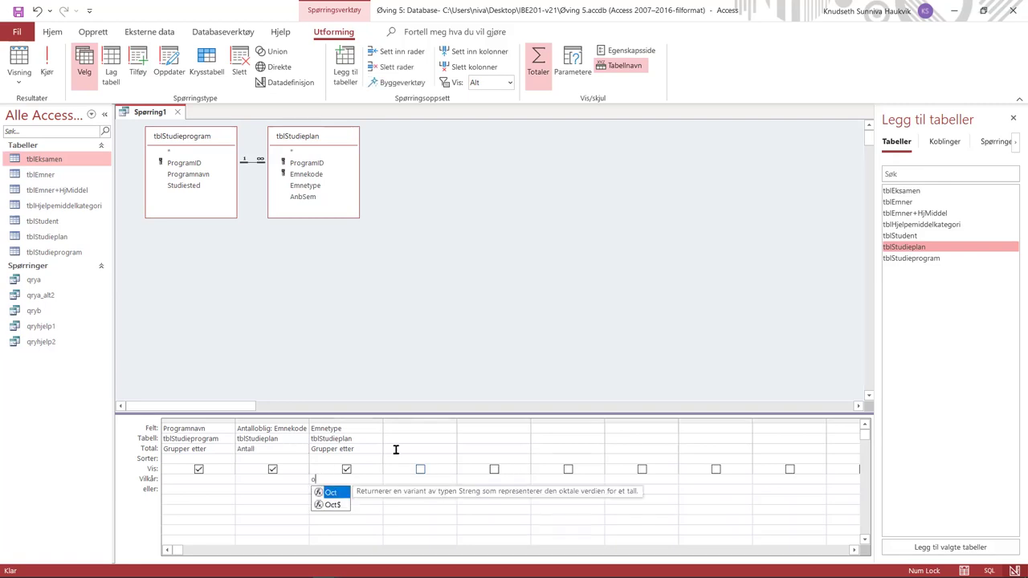
click(395, 450)
click(346, 469)
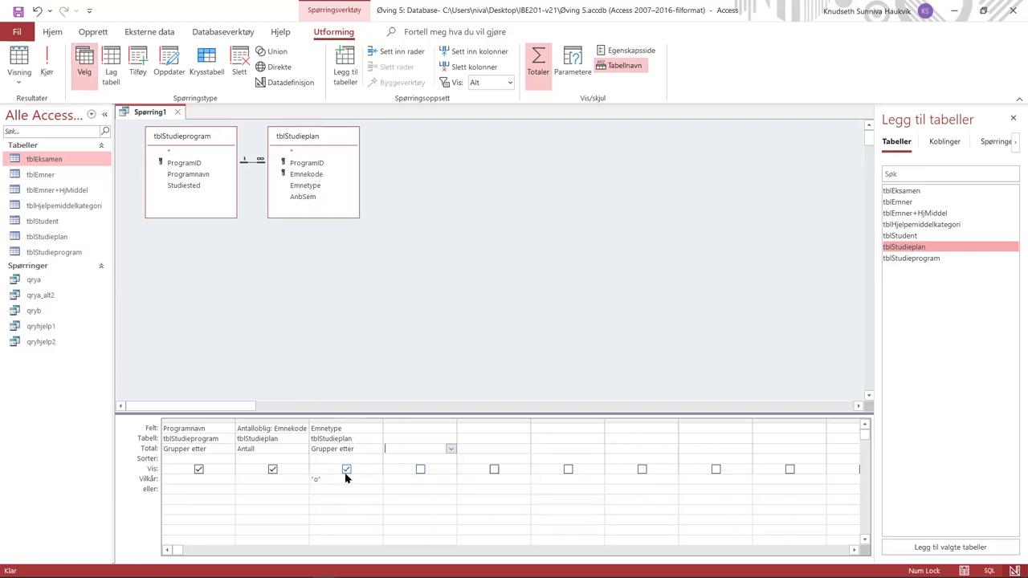
click(47, 63)
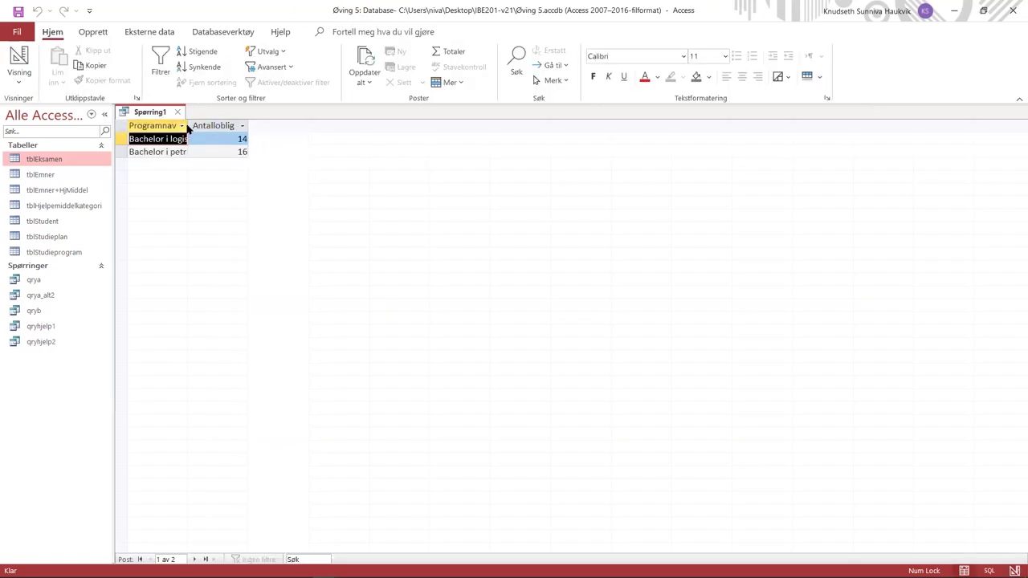
- Fit the Programnavn column to its contents and save the query as qryc
double_click(189, 125)
right_click(149, 113)
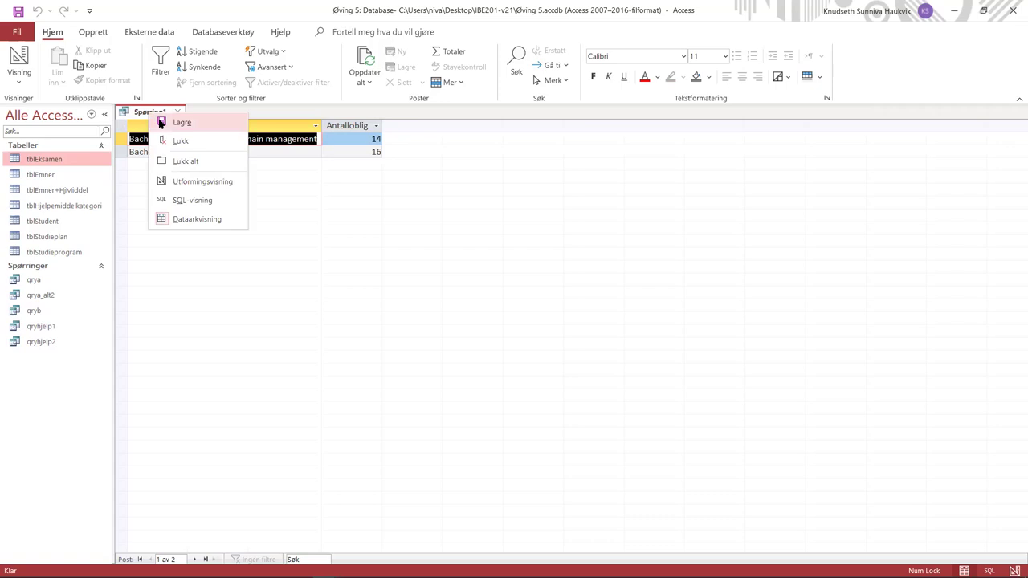
click(164, 123)
text(qry)
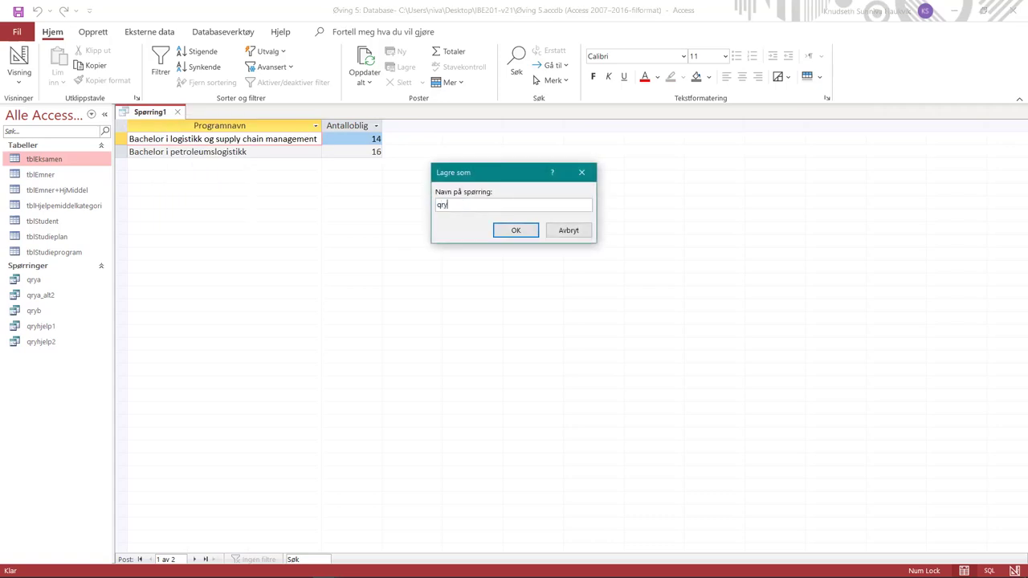
text(c)
key(Return)
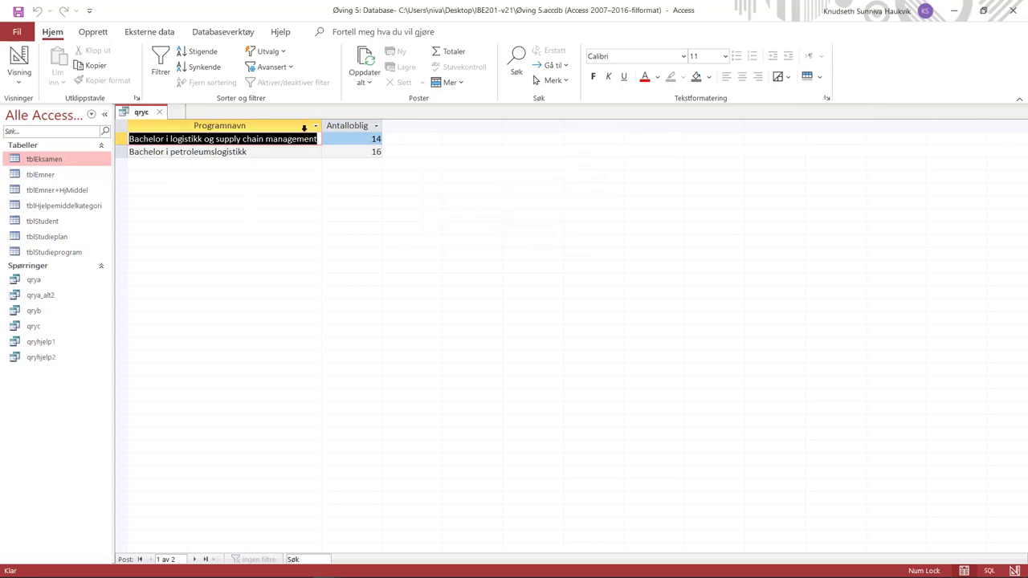
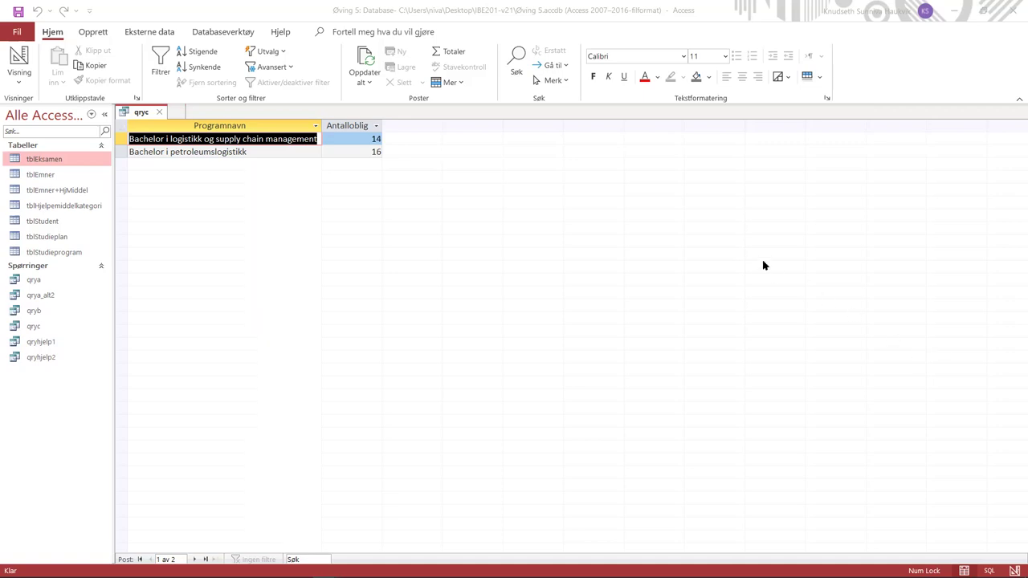
- Create a design query on tblStudieprogram, tblStudieplan and tblEmner with the fields Programnavn, Studiepoeng and Emnetype
click(88, 32)
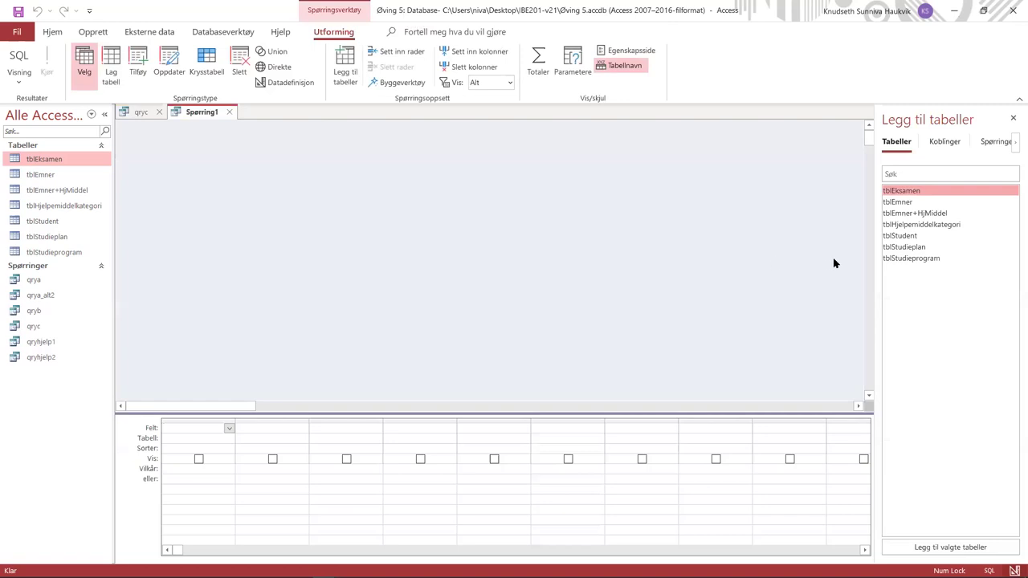
double_click(914, 260)
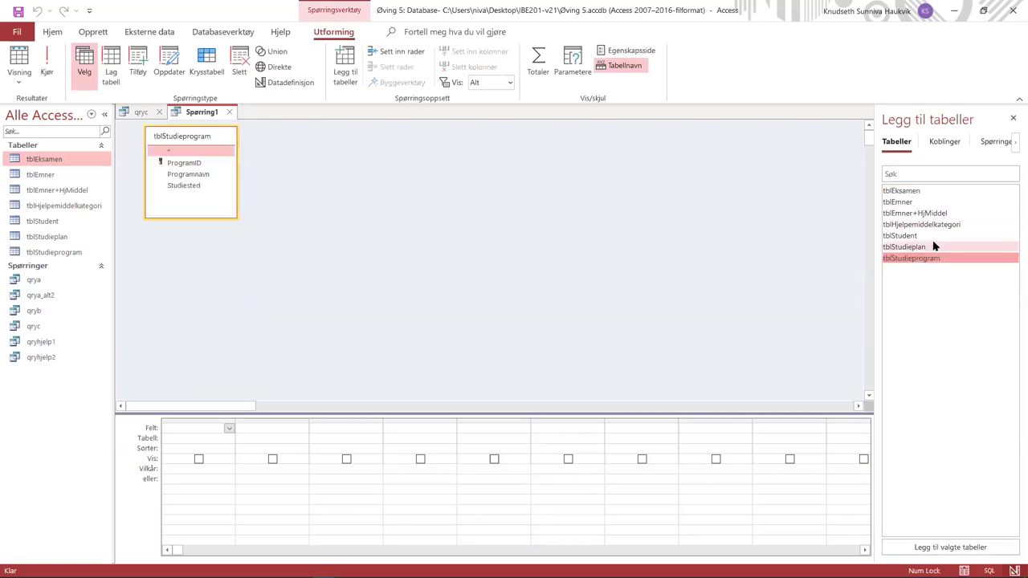
double_click(932, 246)
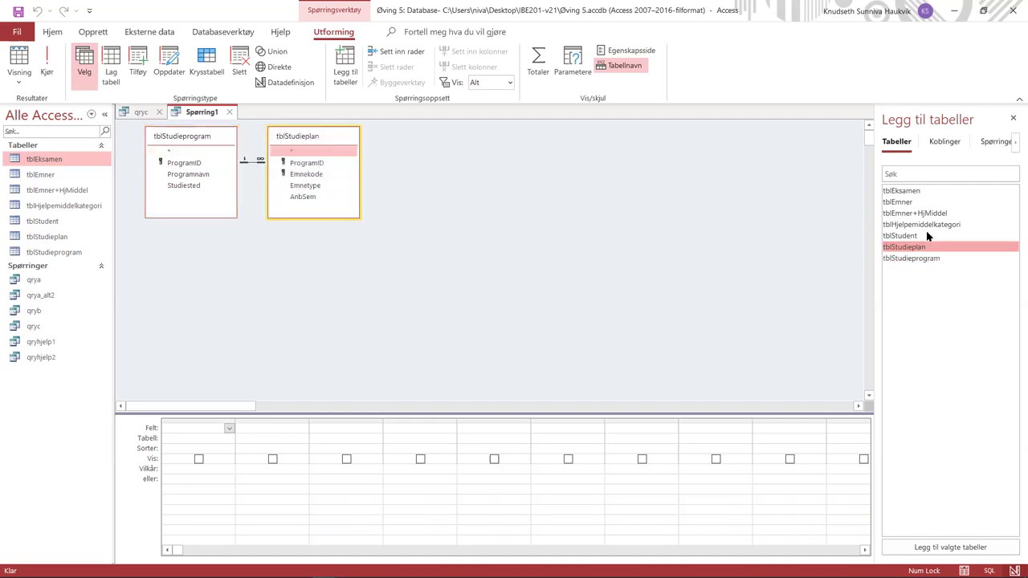
double_click(909, 202)
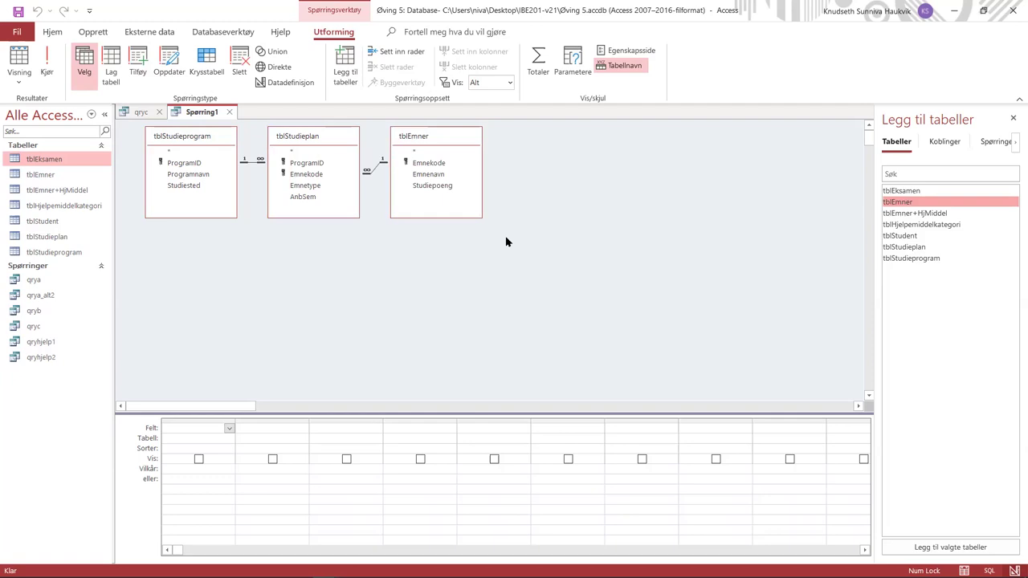
double_click(198, 175)
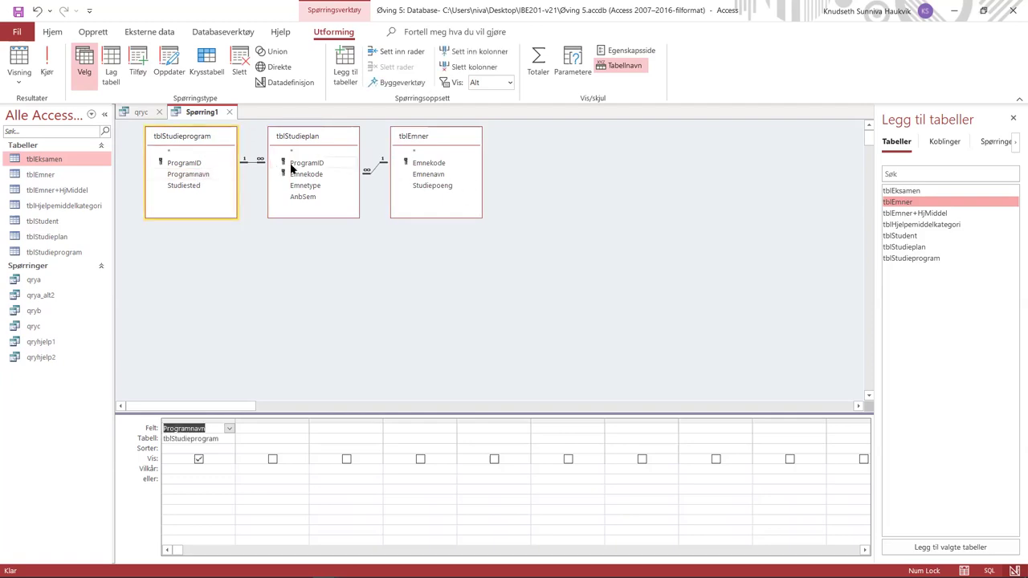
double_click(426, 185)
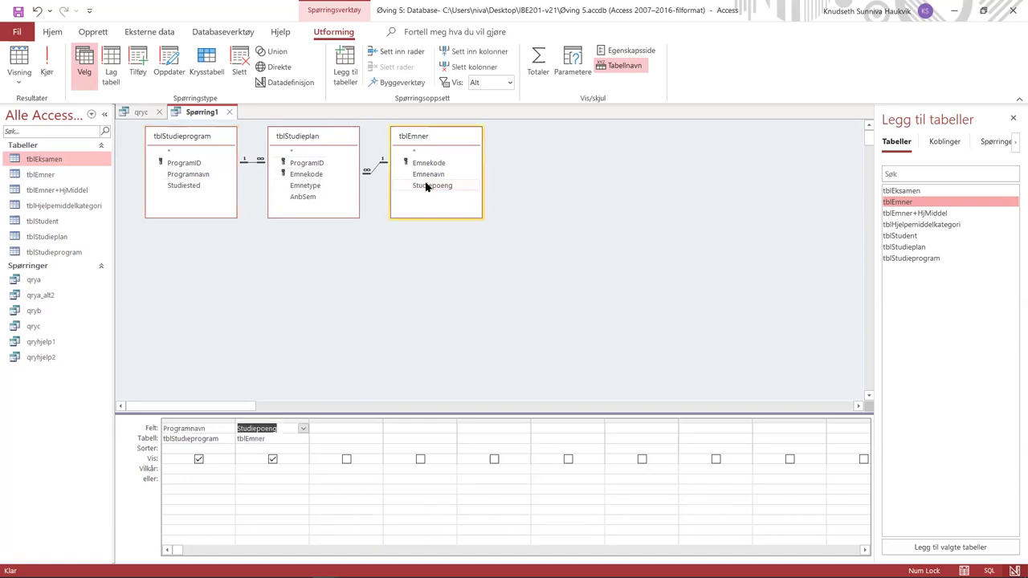
double_click(319, 189)
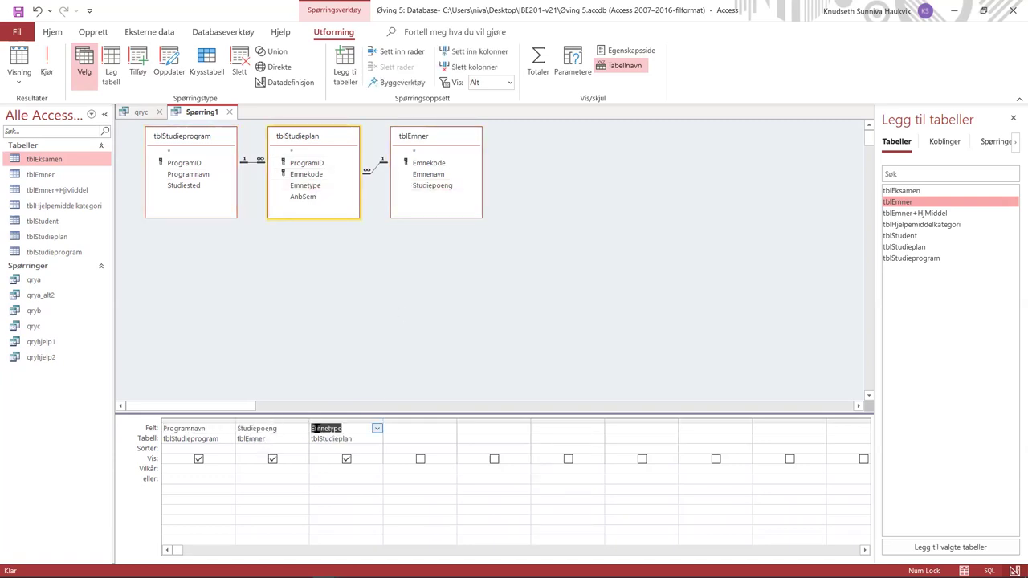
- Give the Studiepoeng column the alias SumOblig, turn on totals and set that column's total to Sum
click(239, 429)
text(Sum)
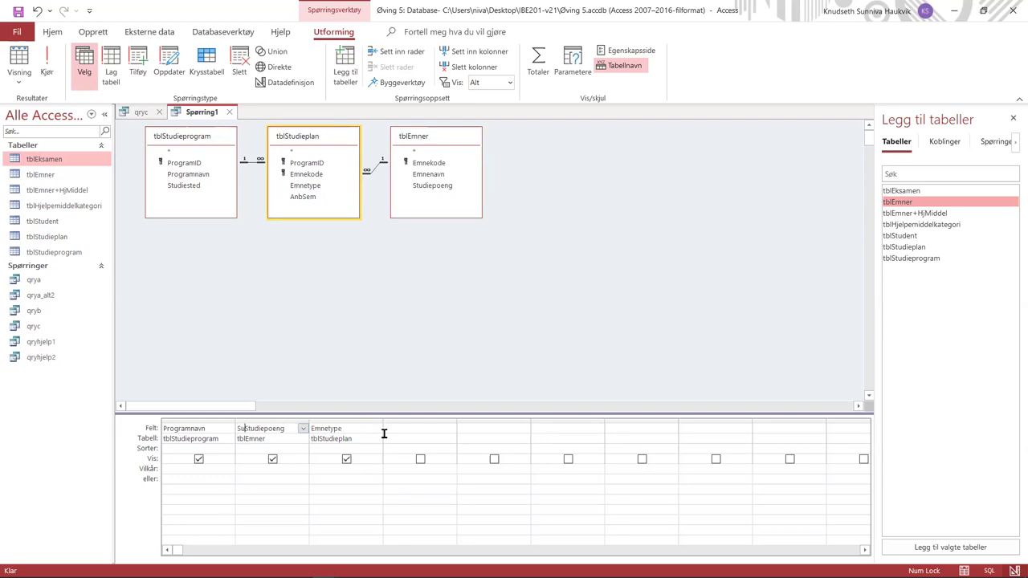
text(Oblig:)
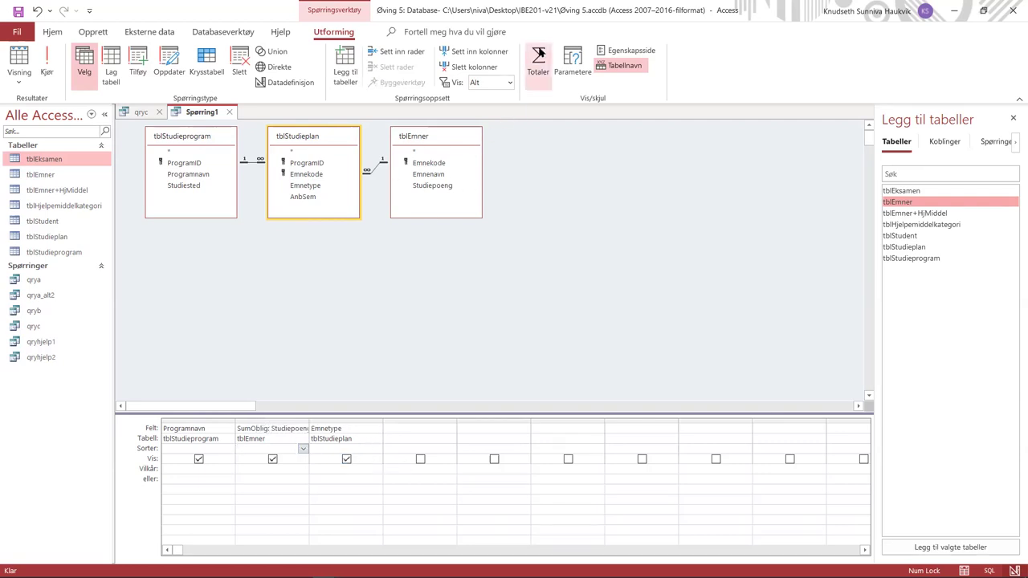
click(538, 63)
click(296, 449)
click(302, 449)
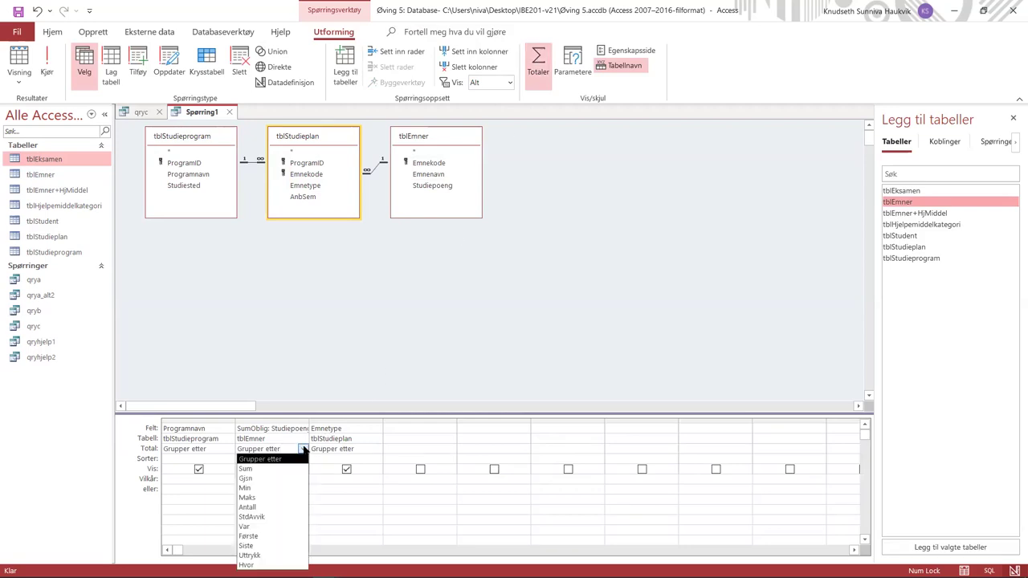
click(285, 473)
- Set the Emnetype criterion to o, keeping the field shown, and run the query
click(341, 479)
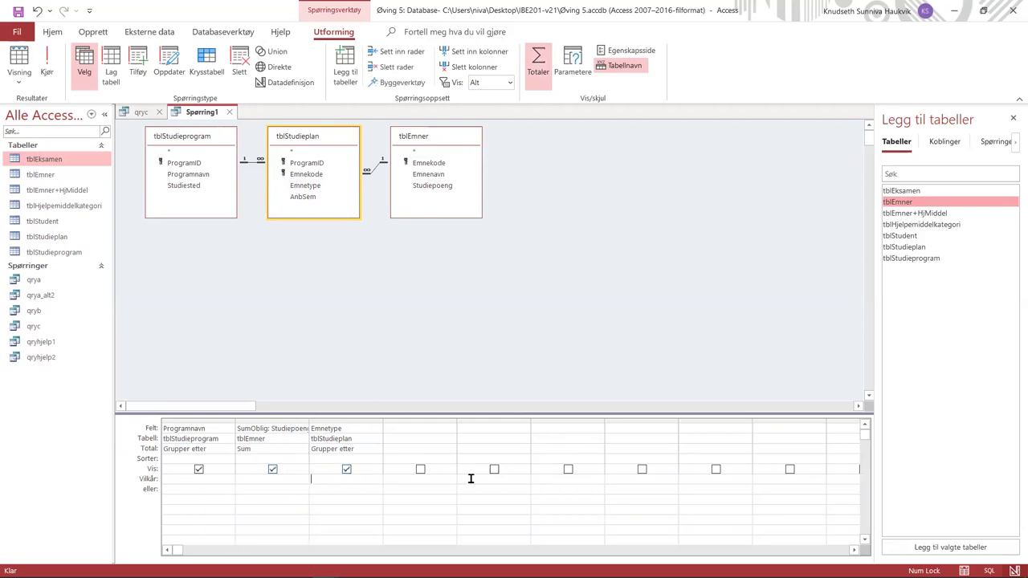
text(o)
click(441, 451)
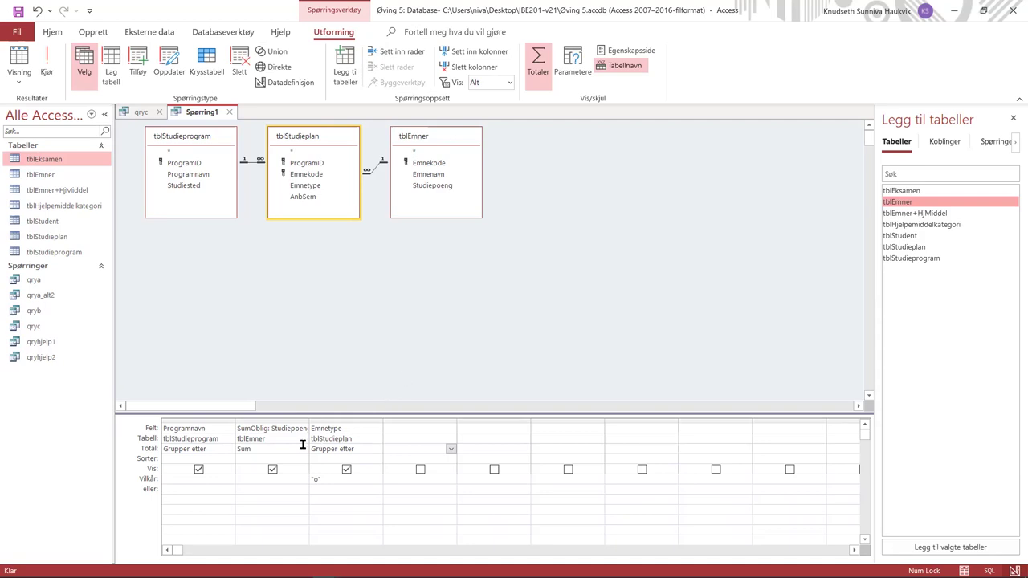
click(50, 65)
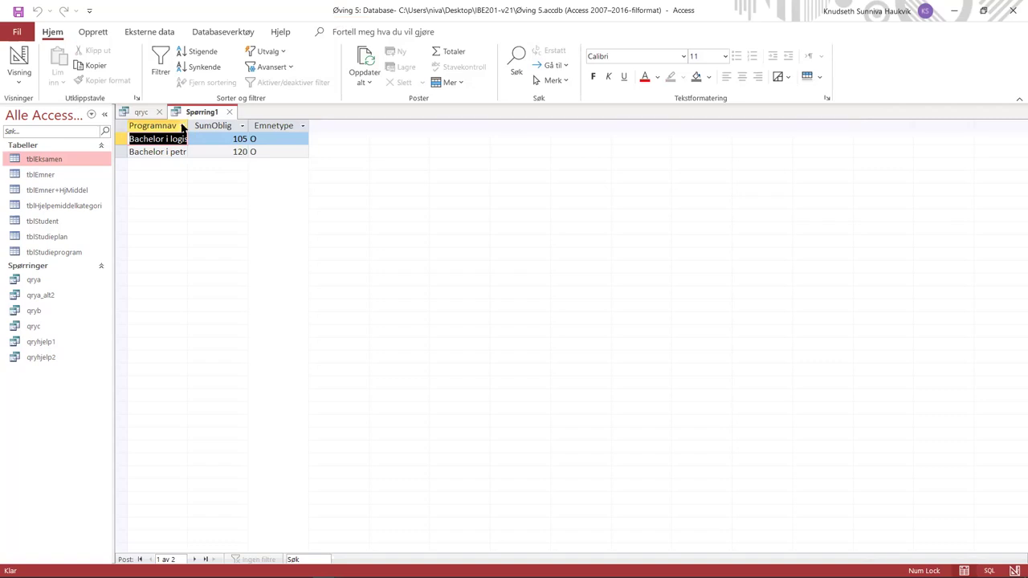
- Fit the Programnavn column to its contents and save the query as qryd
double_click(189, 126)
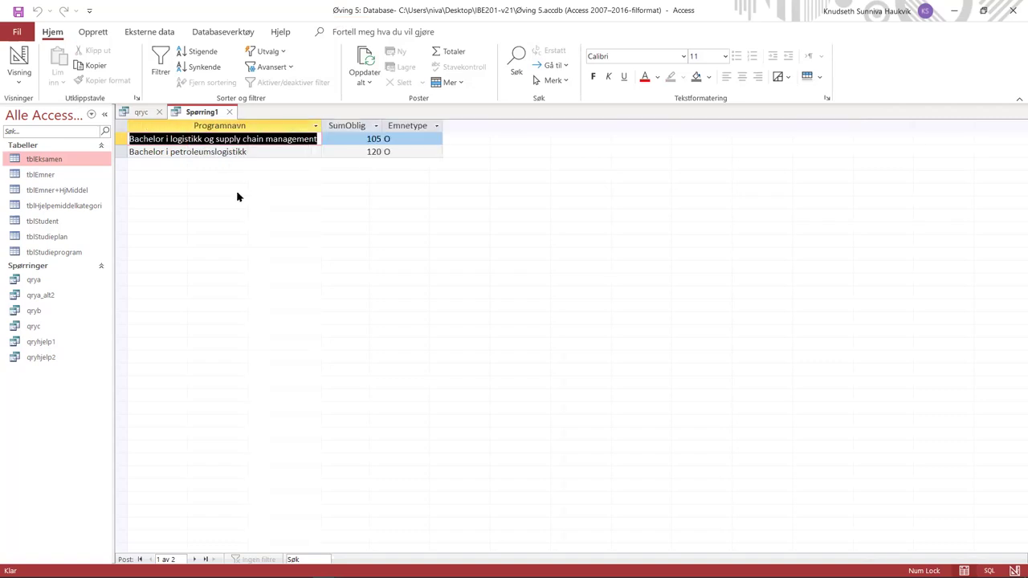
right_click(195, 112)
click(210, 117)
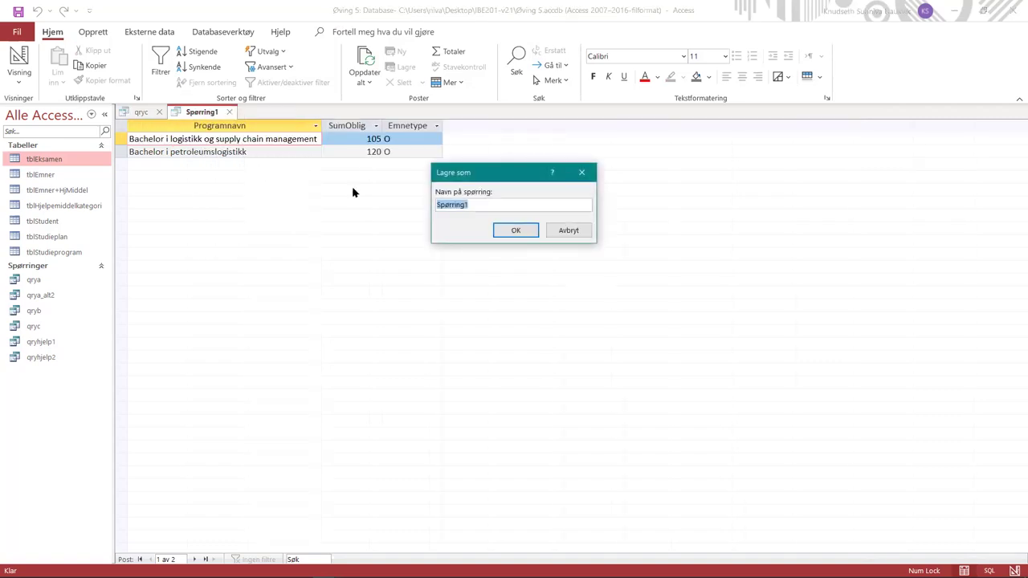
text(qryd)
key(Return)
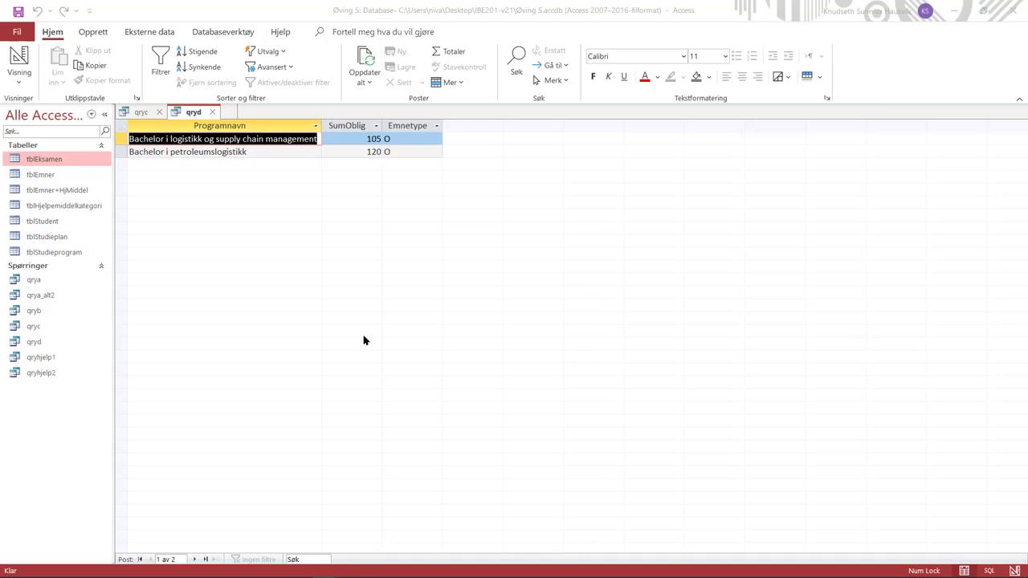
- Close the open queries and start a new design query on tblEmner+HjMiddel and tblHjelpemiddelkategori
click(211, 112)
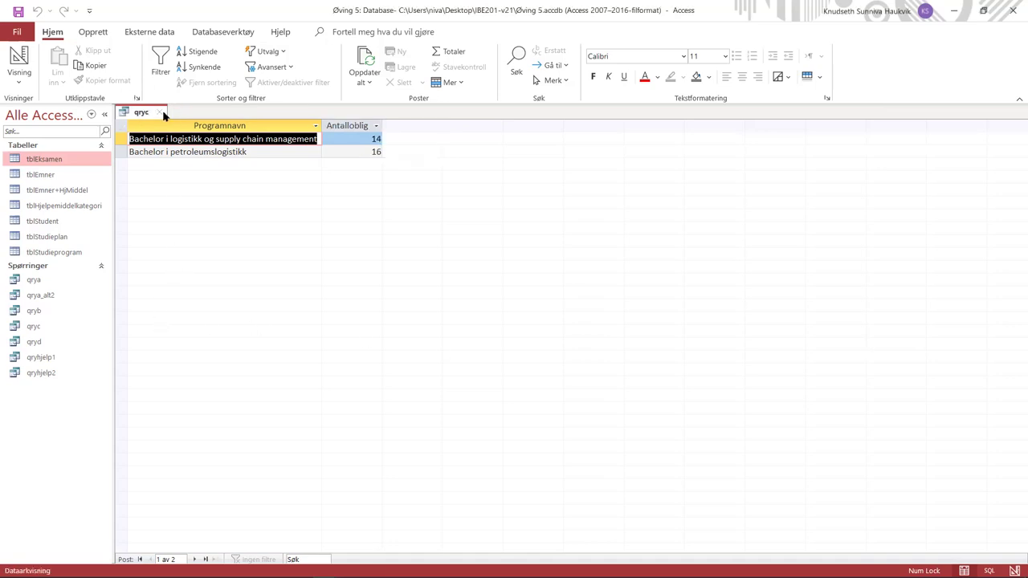
click(160, 112)
click(94, 33)
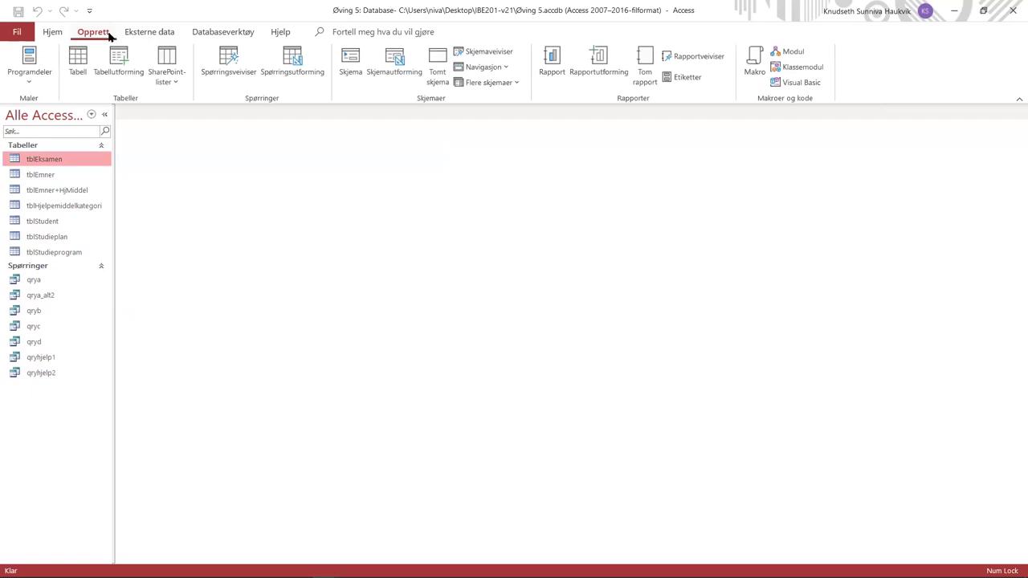
click(293, 60)
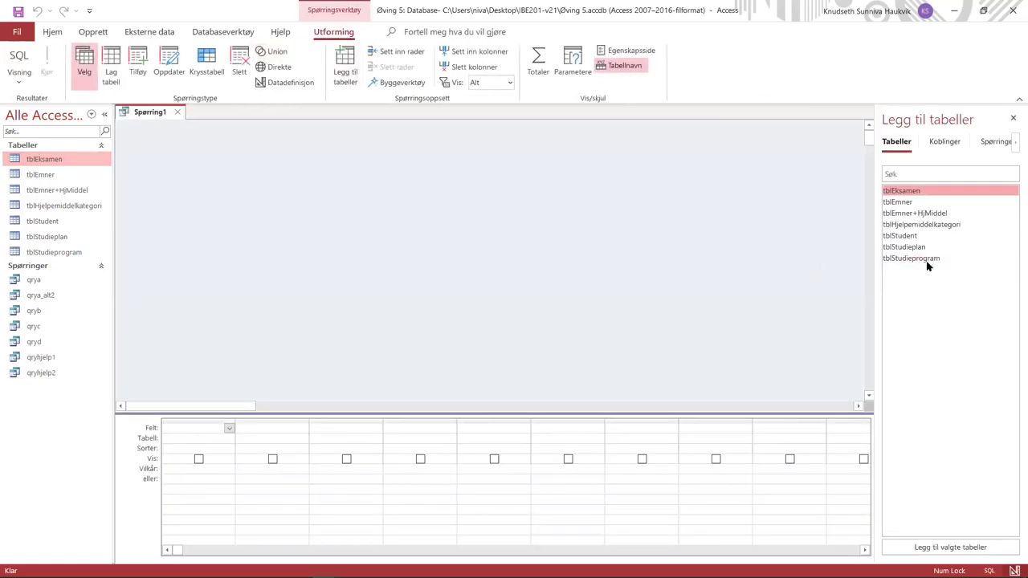
double_click(934, 214)
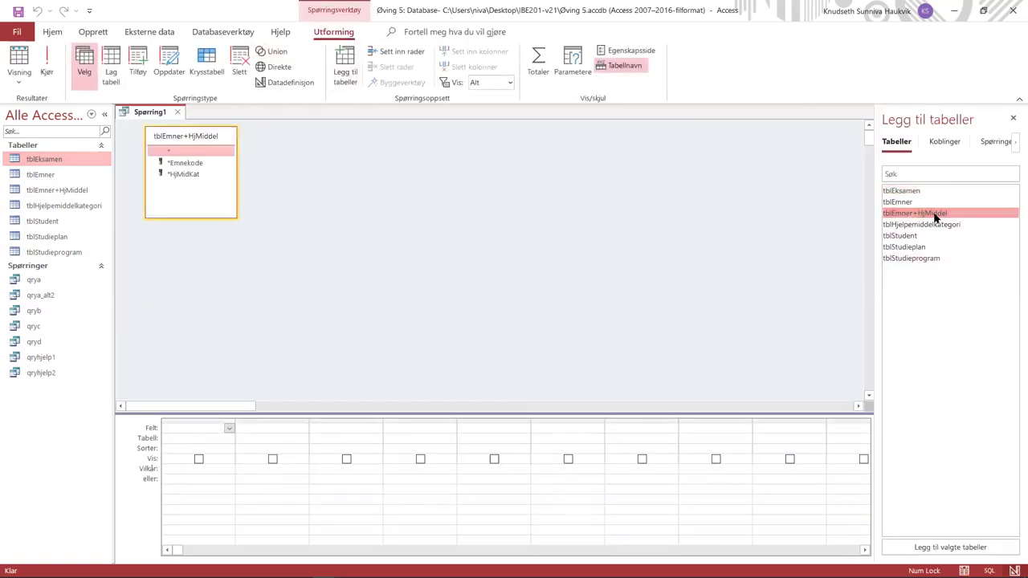
double_click(920, 226)
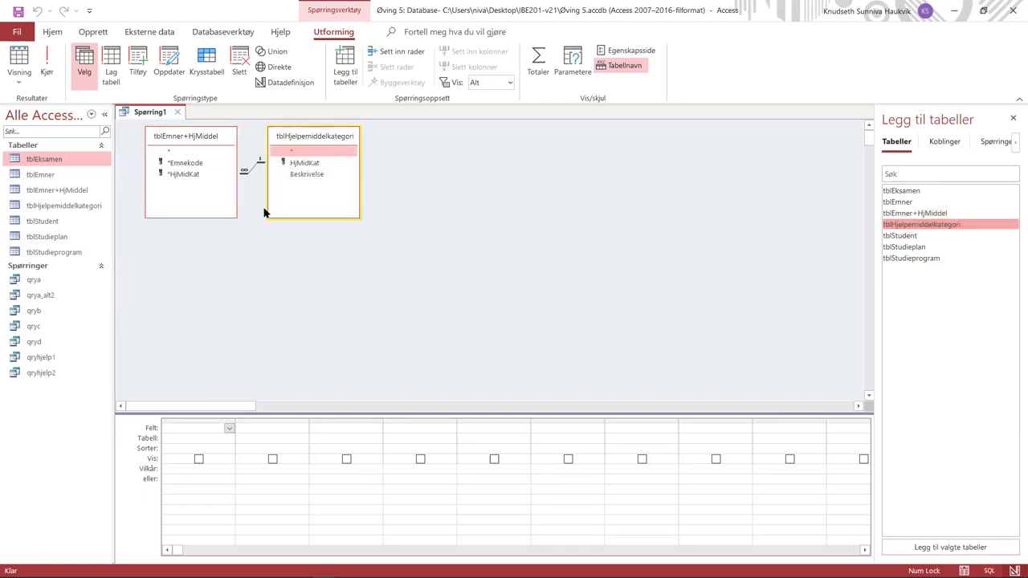
- Add Emnekode from tblEmner+HjMiddel and HjMidKat and Beskrivelse from tblHjelpemiddelkategori to the query grid
double_click(185, 164)
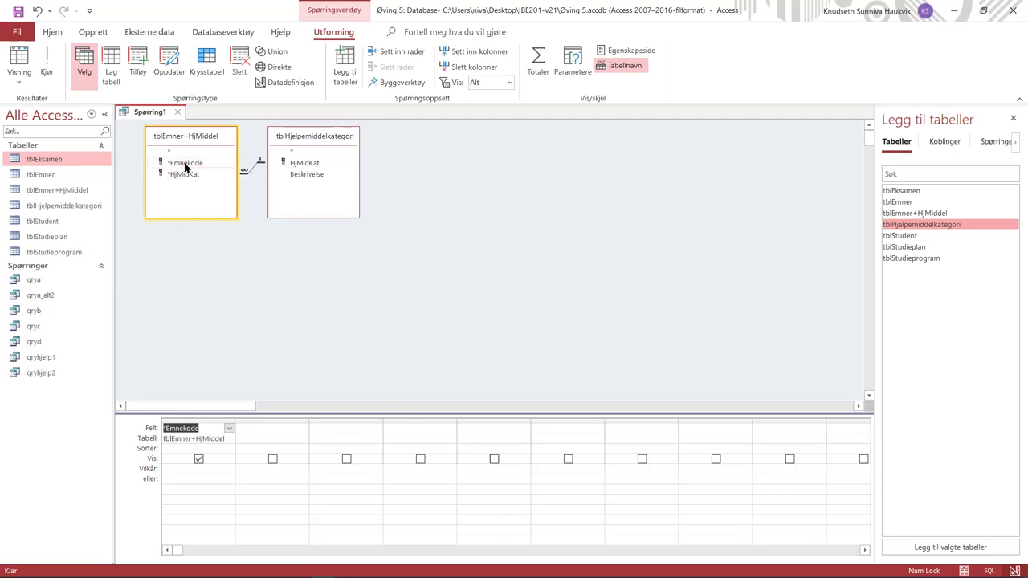
double_click(293, 165)
double_click(307, 175)
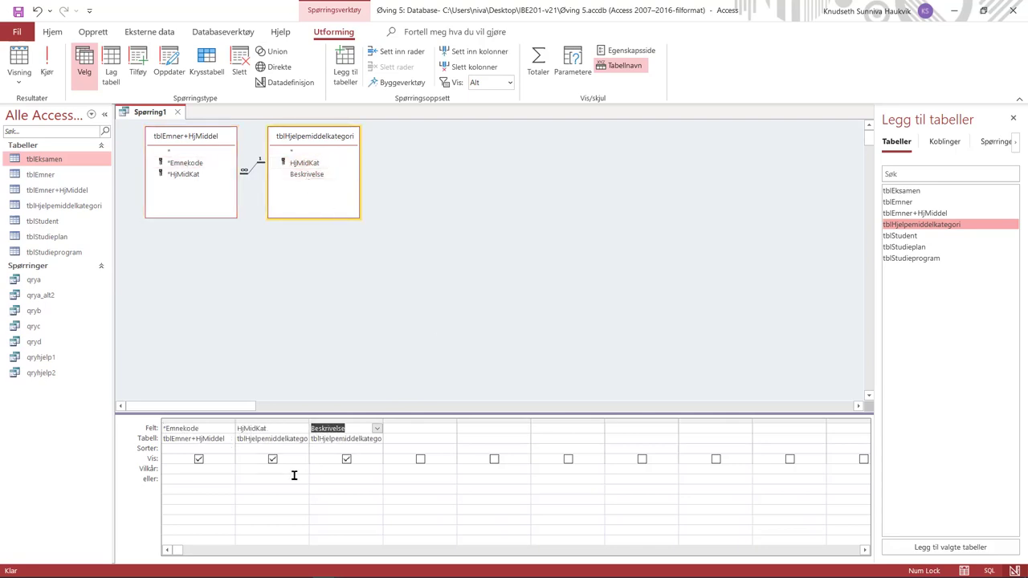
- Define a query parameter Emnekode of data type Kort tekst and use [Emnekode] as the criterion of the Emnekode column
click(215, 469)
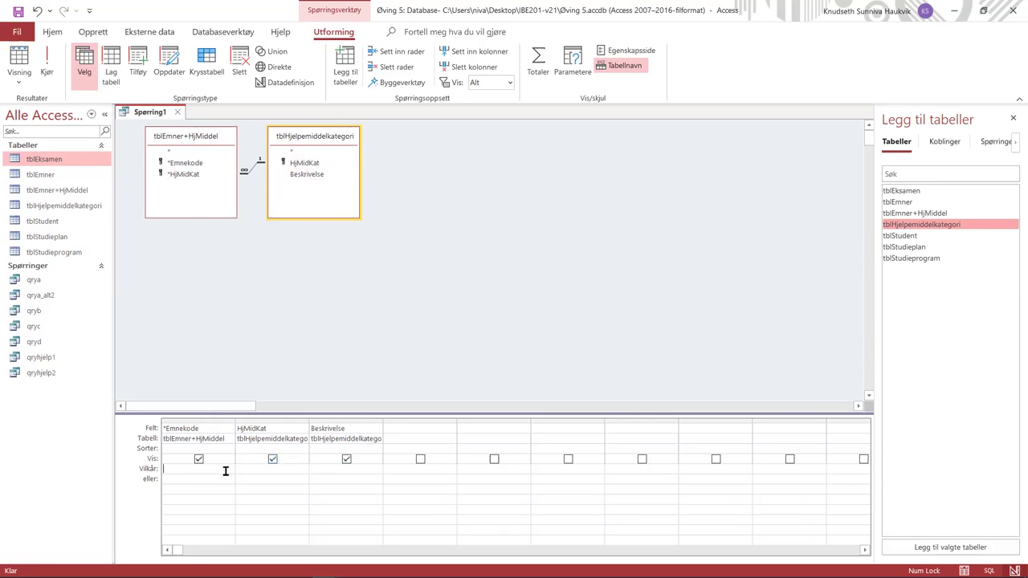
click(568, 58)
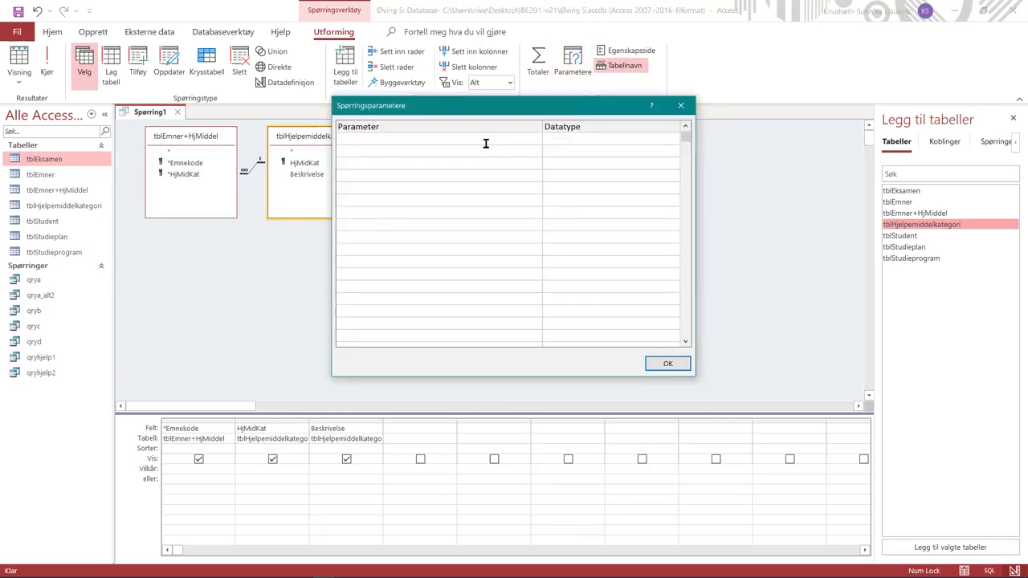
text(Emnekode)
key(Tab)
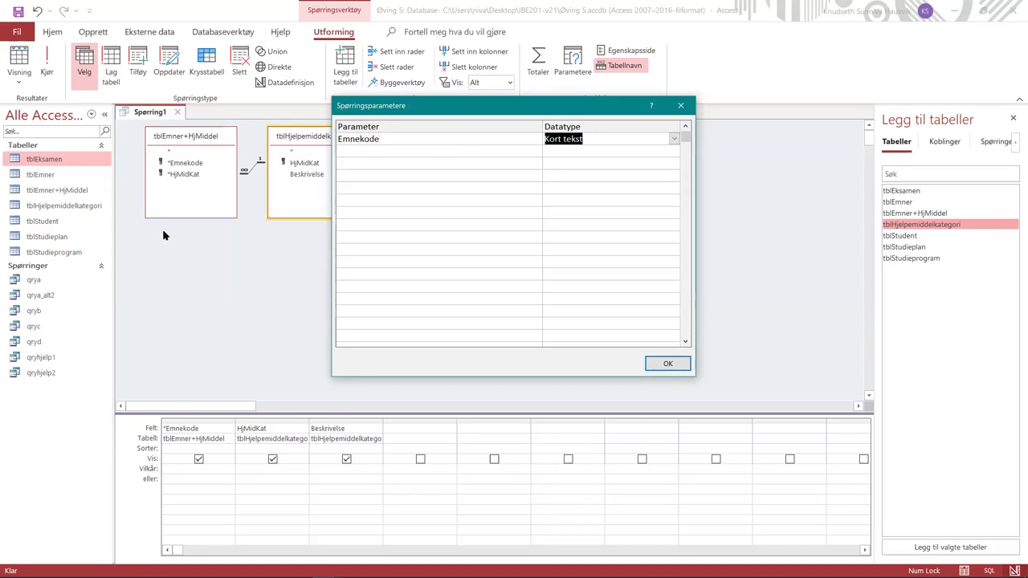
click(665, 363)
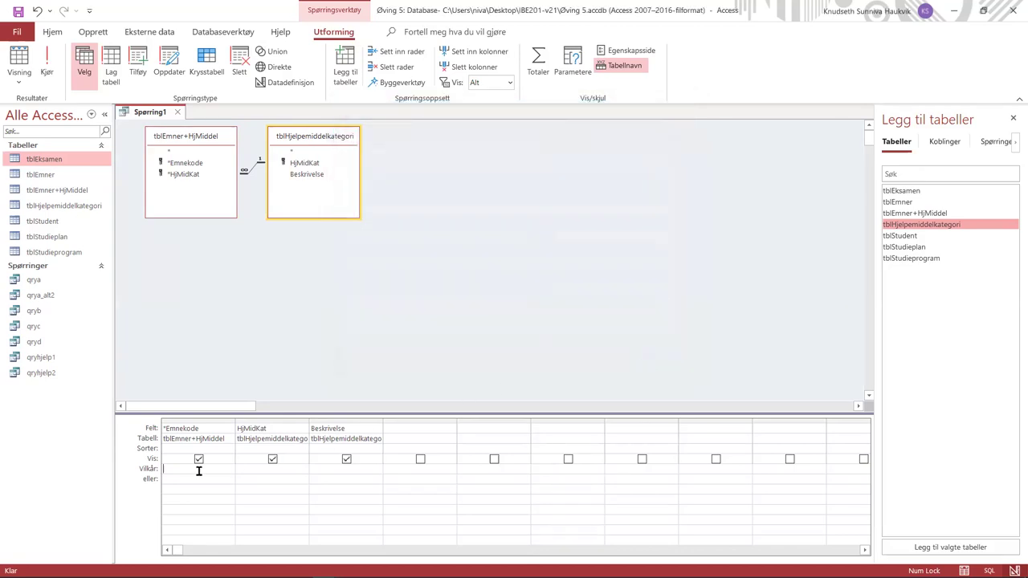
text(Emn)
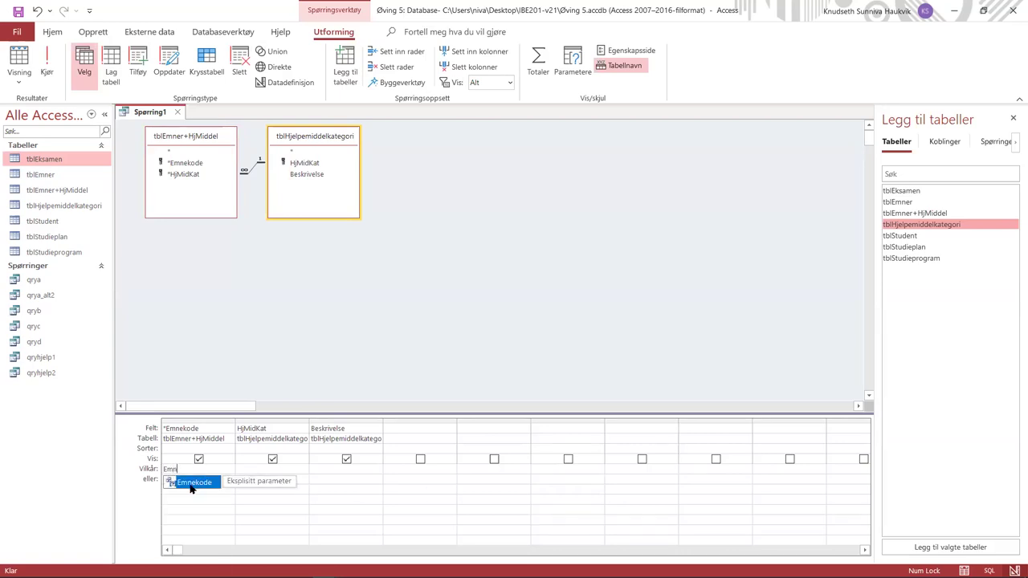
click(192, 482)
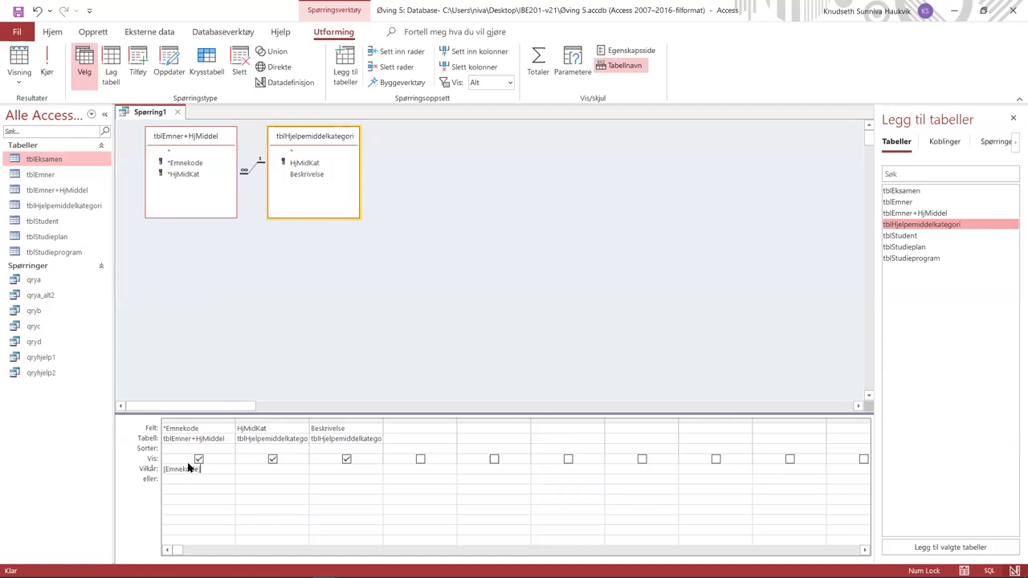
- Run the parameter query with IBE201 as the Emnekode value
click(47, 70)
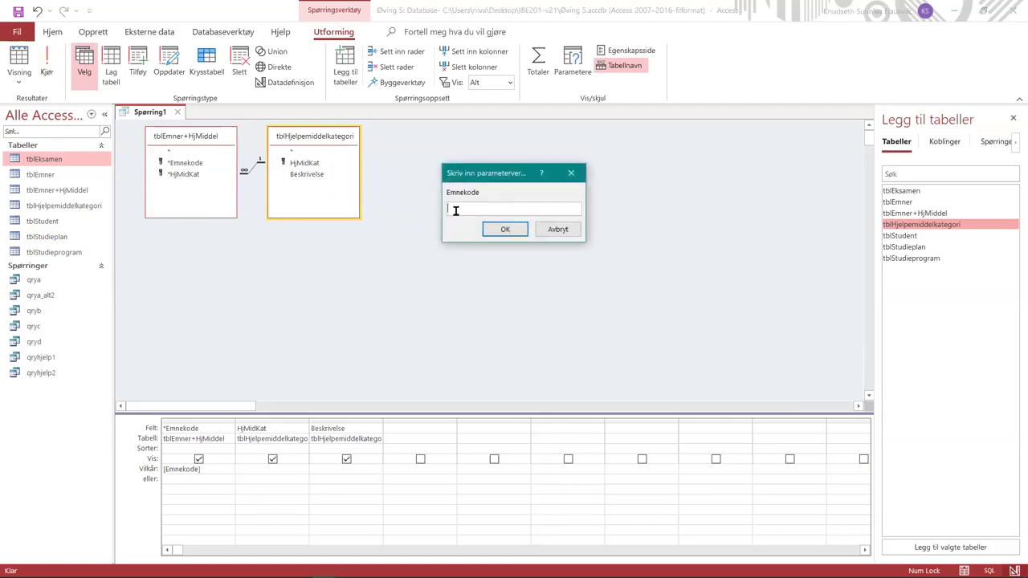
text(IBE201)
key(Return)
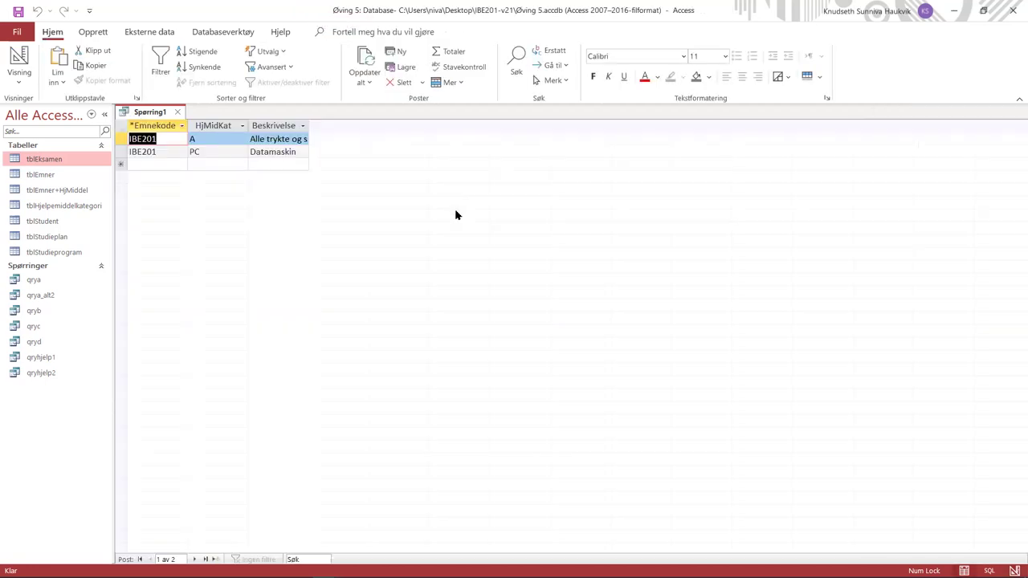
- Fit the Beskrivelse column to its contents, save the query as qrye and close it
double_click(309, 119)
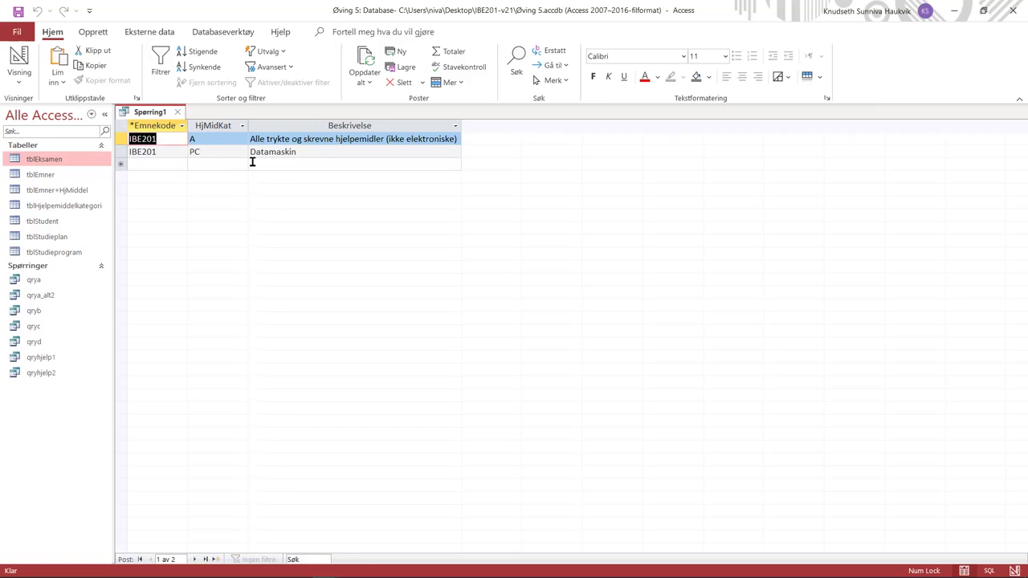
right_click(148, 114)
click(175, 124)
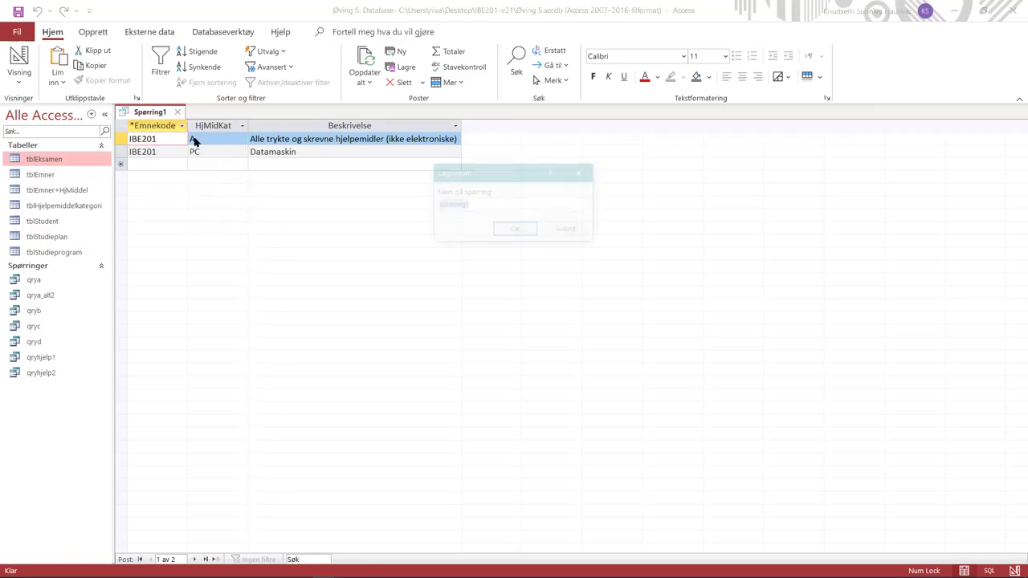
text(qrye)
key(Return)
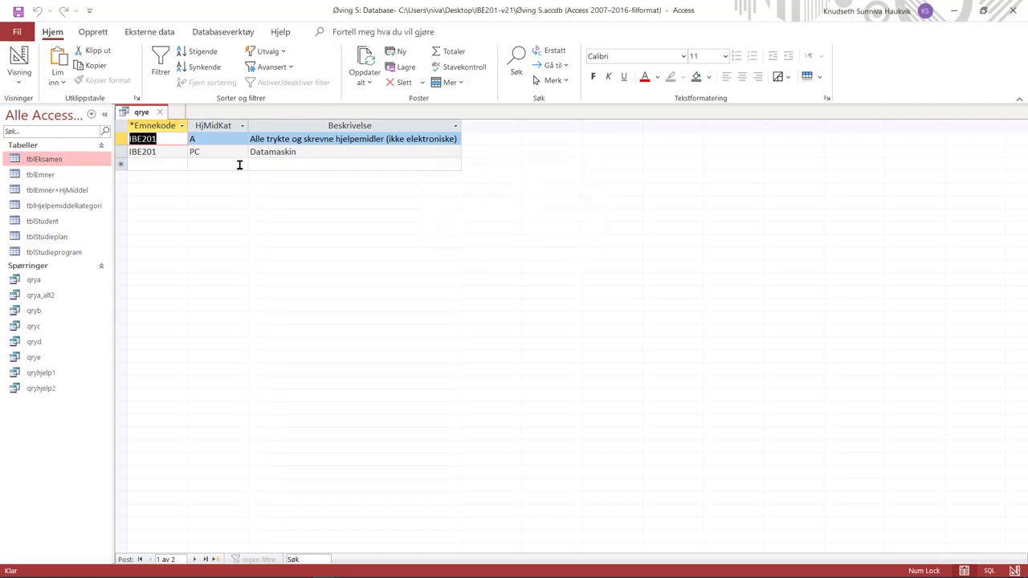
click(160, 113)
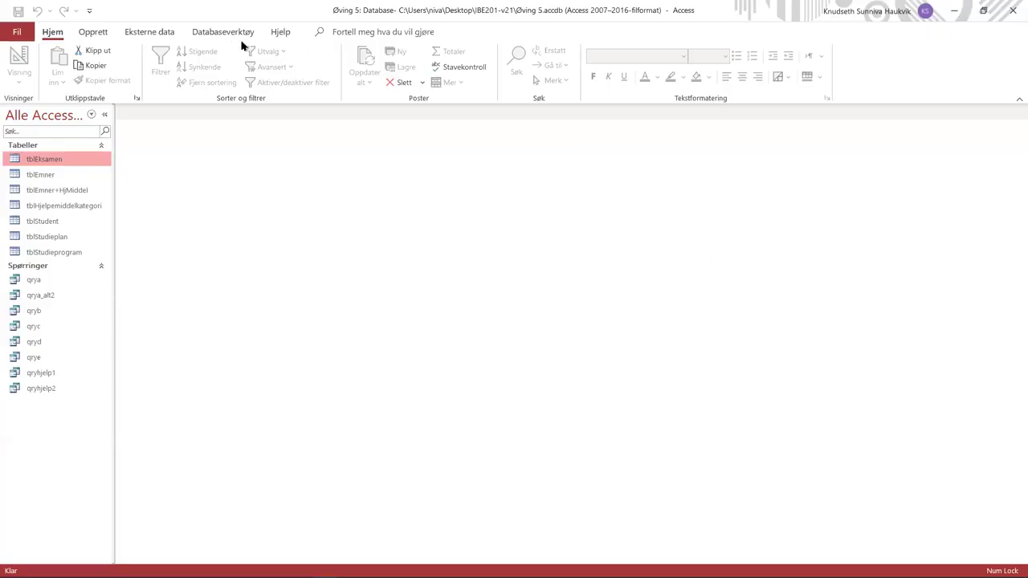
- Create a new design query on tblStudieprogram, tblStudent, tblEksamen and tblEmner
click(91, 31)
click(317, 70)
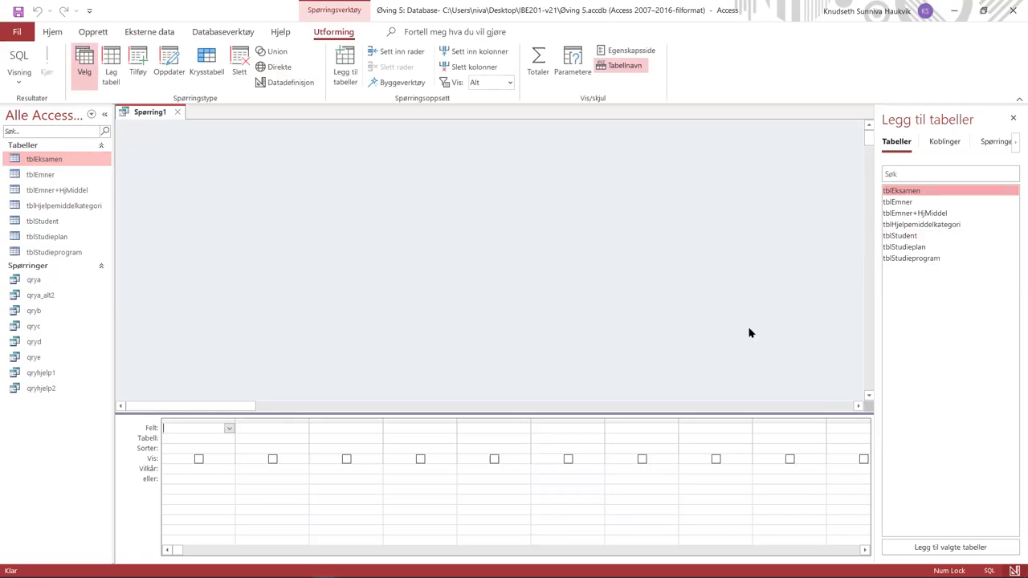
click(925, 262)
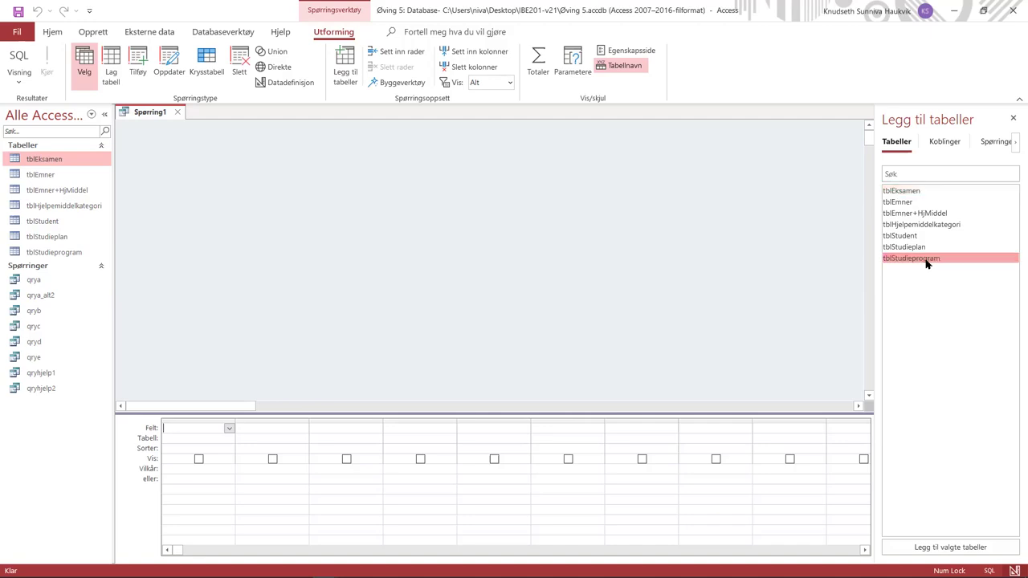
double_click(925, 260)
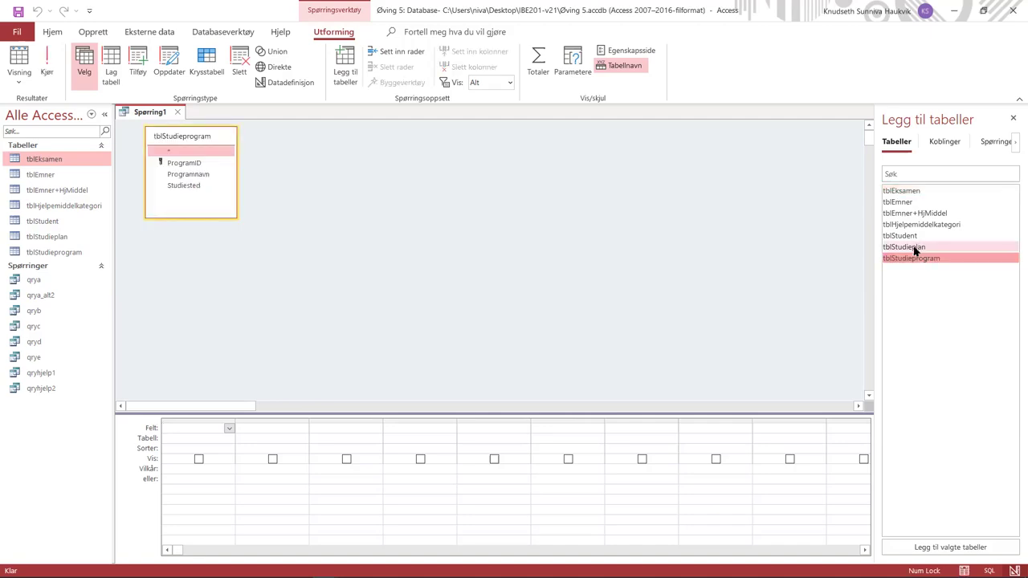
double_click(914, 238)
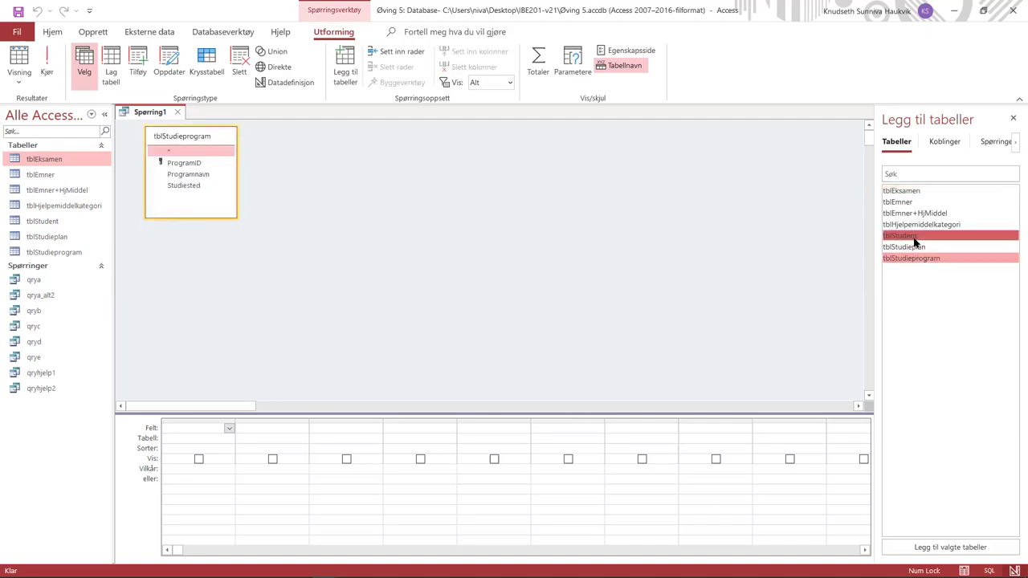
double_click(910, 192)
double_click(913, 201)
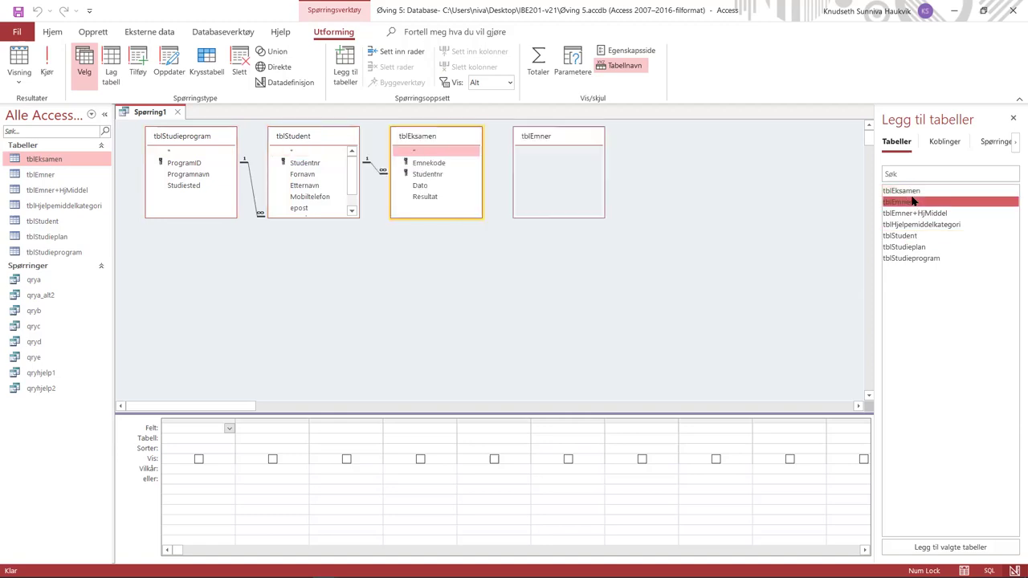
click(395, 256)
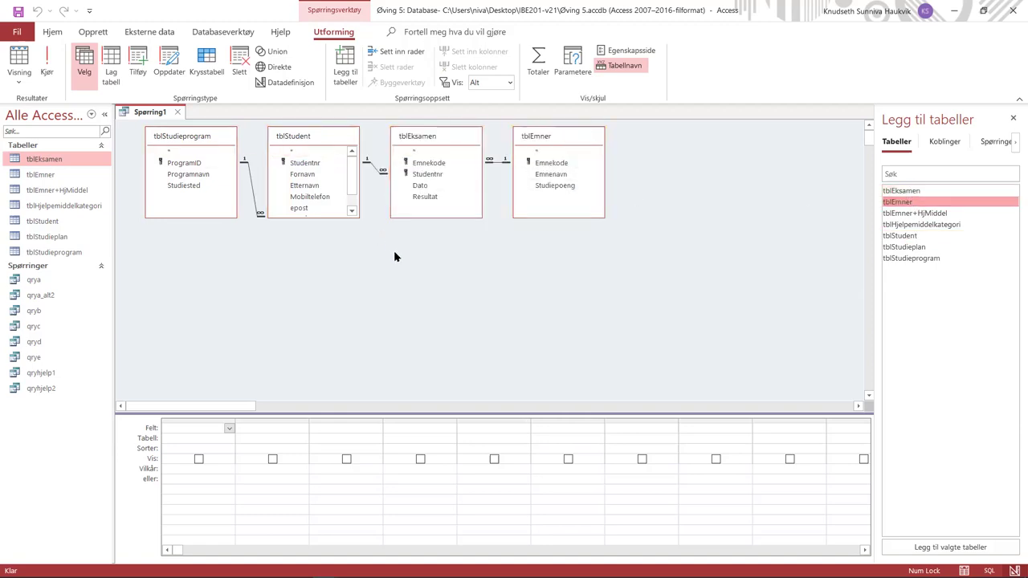
- Add Programnavn from tblStudieprogram and Studentnr, Fornavn, Etternavn and startår from tblStudent to the query grid
double_click(200, 177)
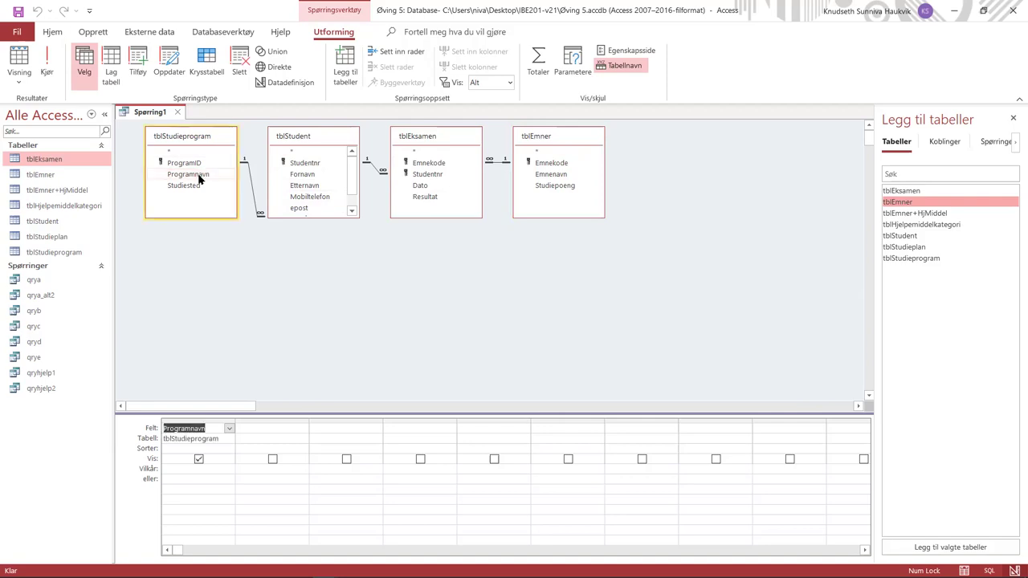
click(301, 165)
double_click(301, 166)
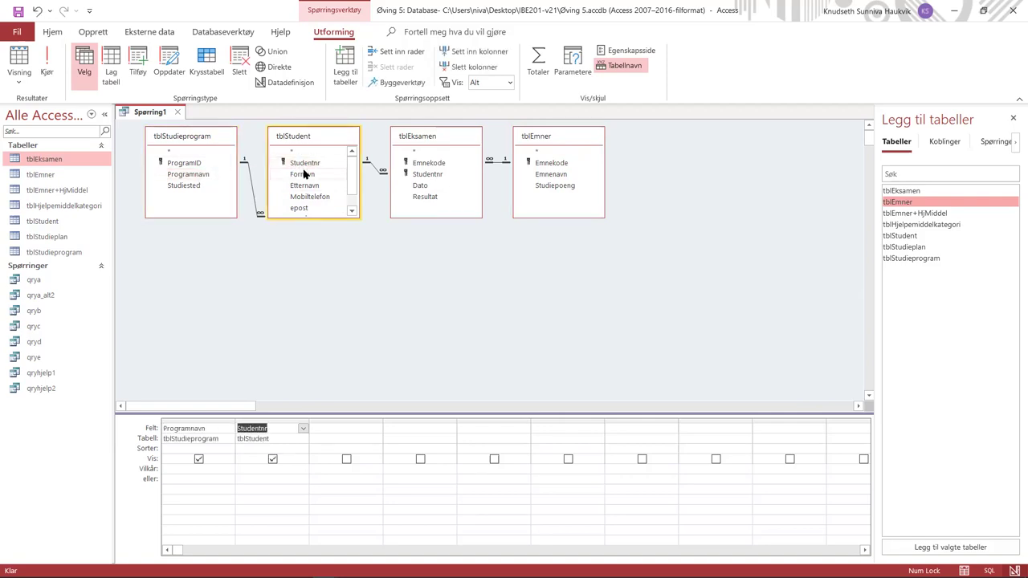
double_click(305, 176)
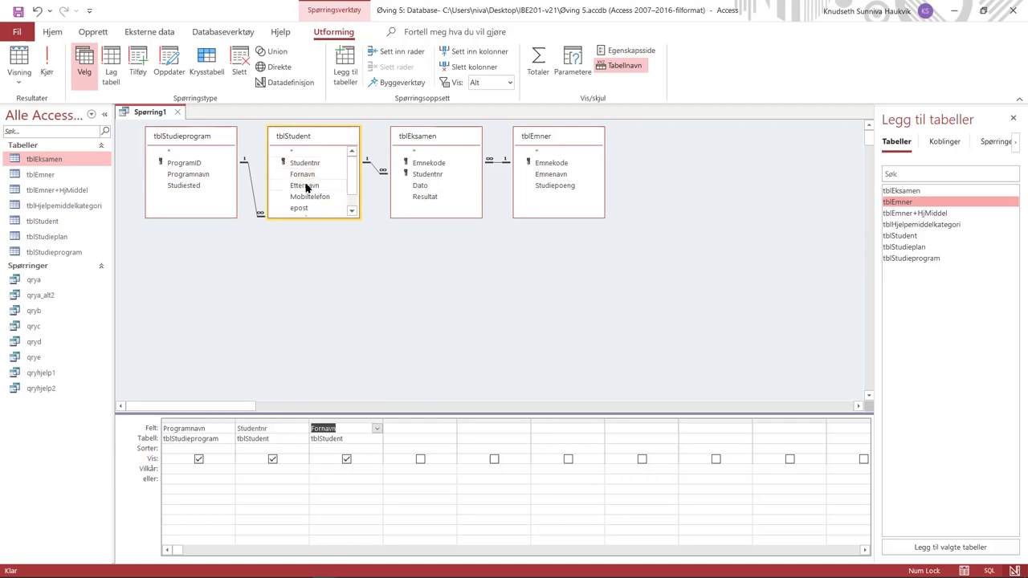
double_click(304, 186)
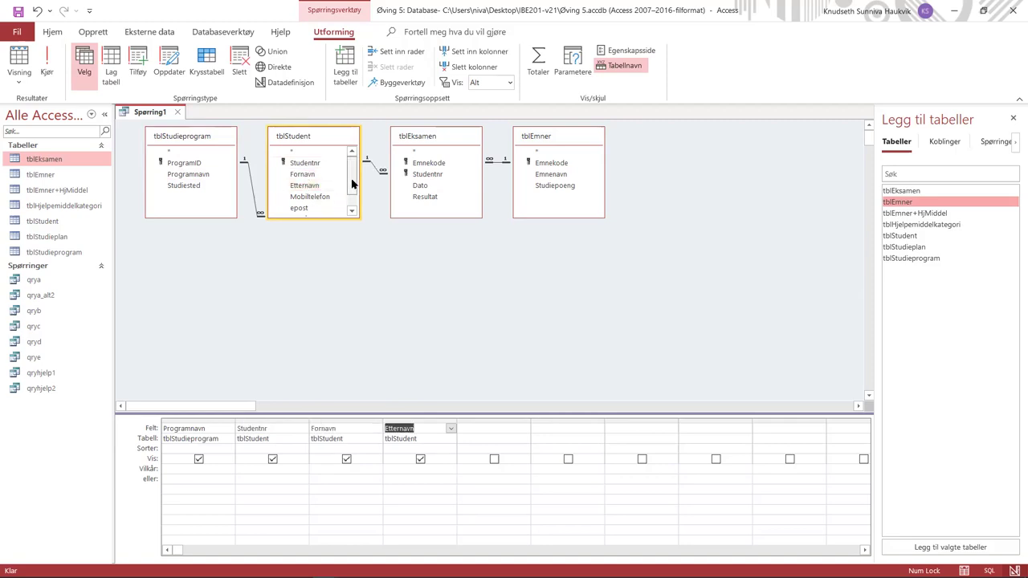
scroll(351, 165, down, 1)
double_click(308, 200)
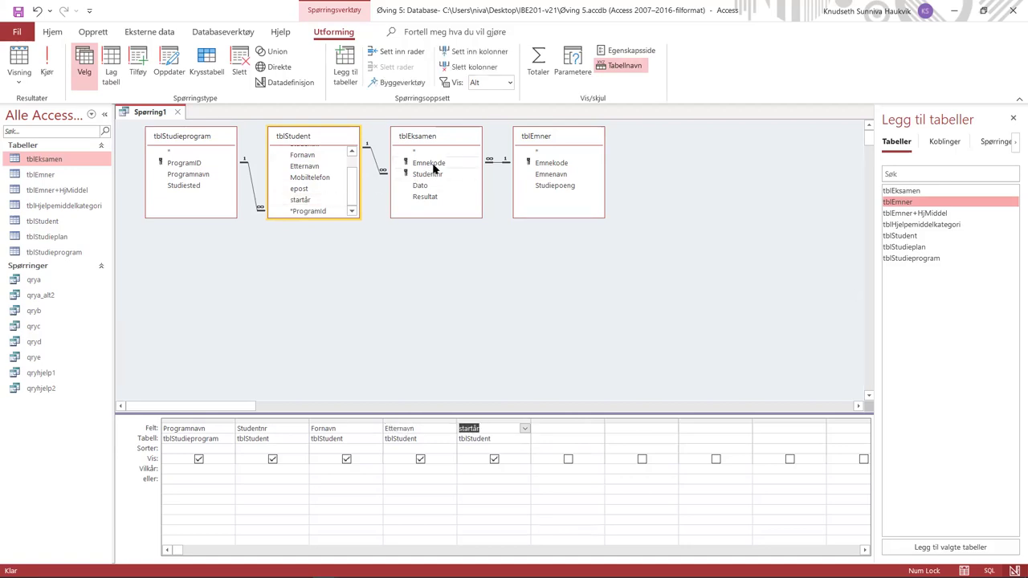
- Add Emnekode and Emnenavn from tblEmner, Resultat and Dato from tblEksamen, and Studiepoeng from tblEmner to the grid
double_click(568, 163)
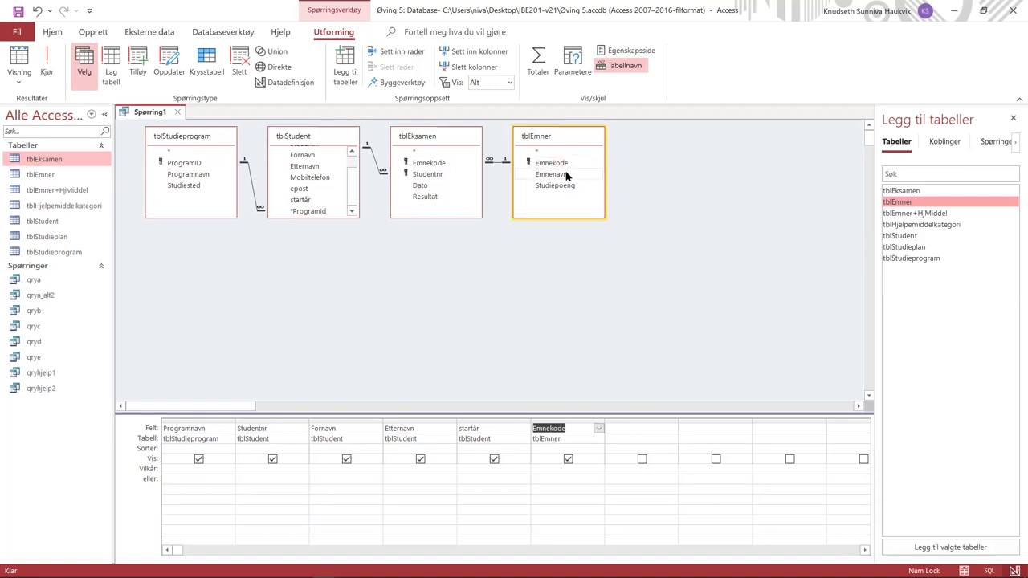
double_click(566, 175)
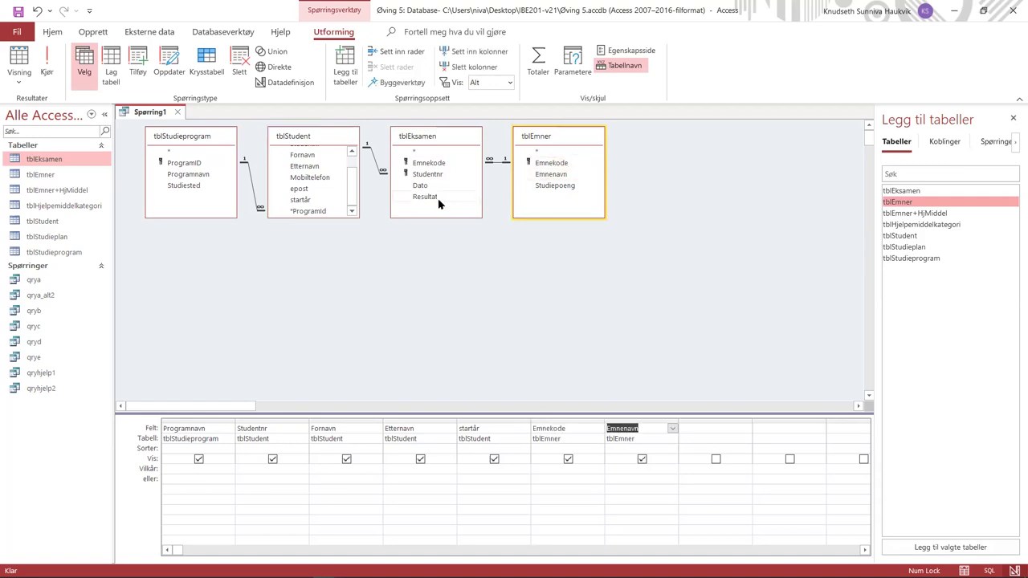
double_click(438, 199)
double_click(420, 185)
click(543, 185)
double_click(543, 186)
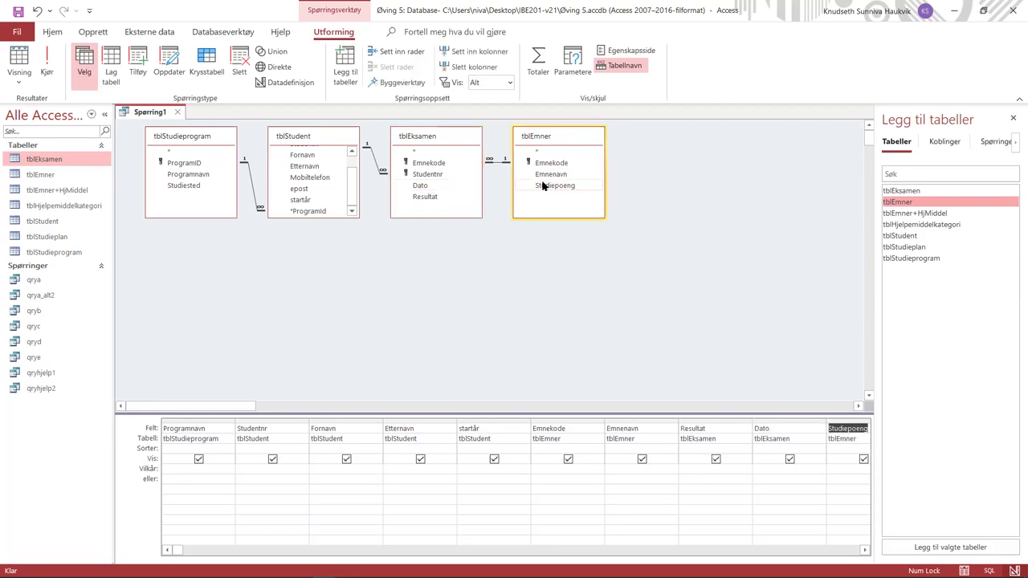
- Run the query and fit the Programnavn and Emnenavn columns to their contents
click(46, 66)
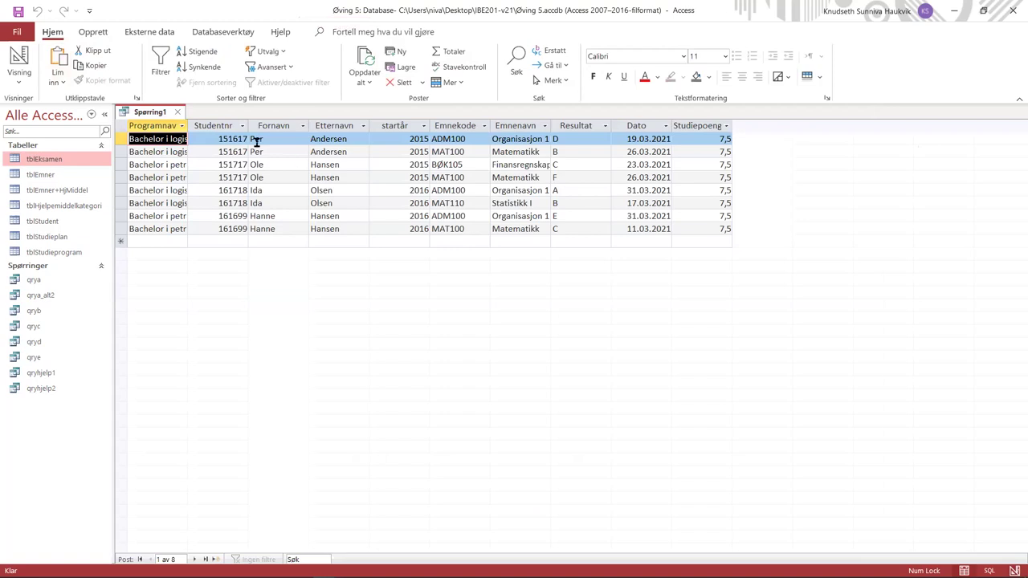
double_click(188, 126)
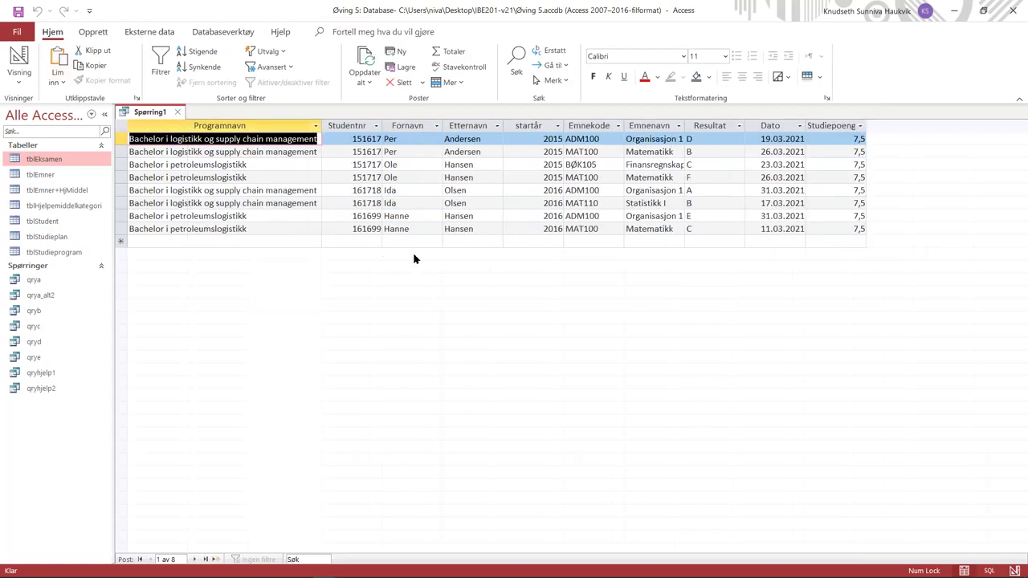
double_click(684, 127)
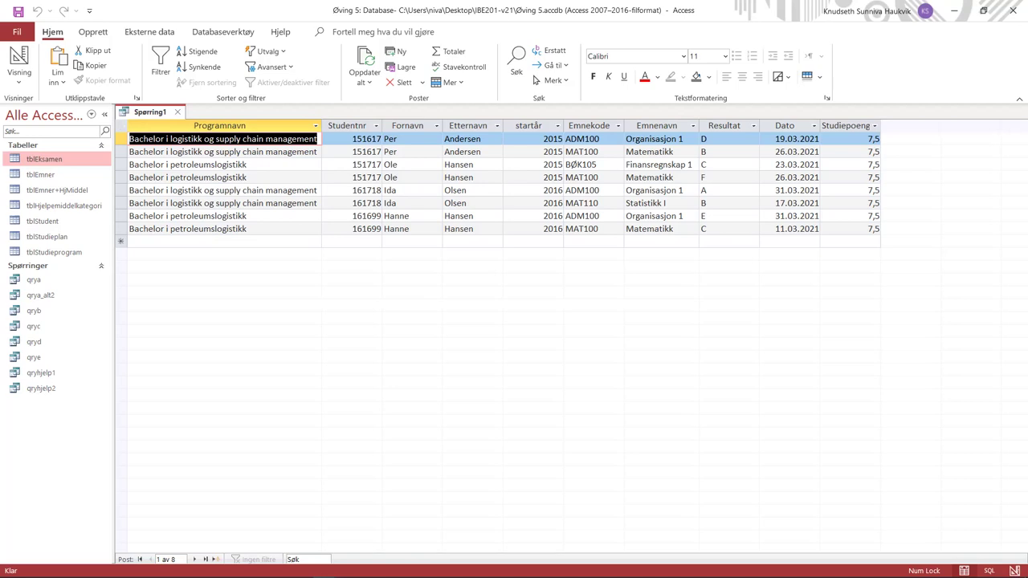
- Save the query as qryf and close it
right_click(143, 112)
click(161, 123)
text(qryf)
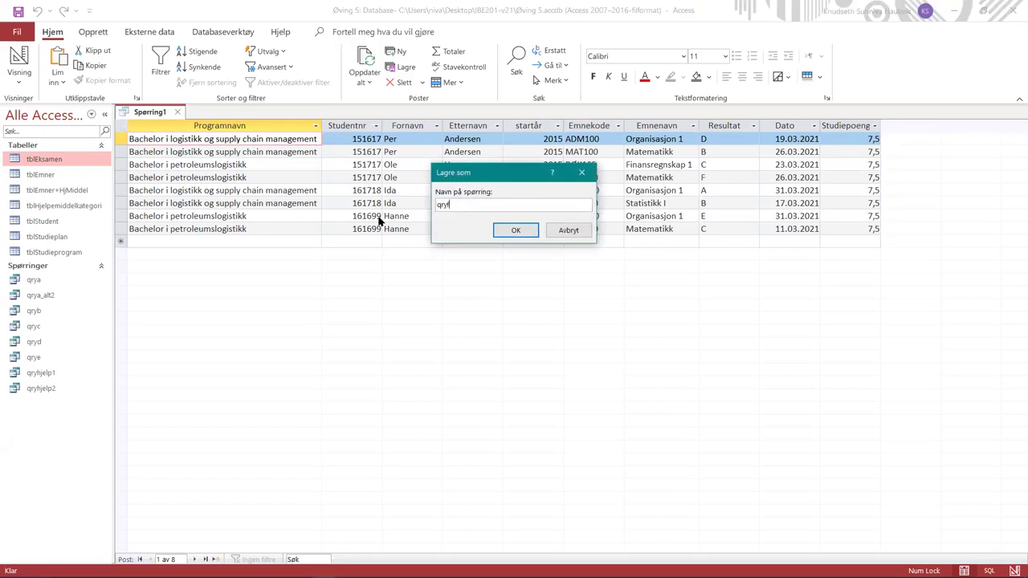
click(516, 229)
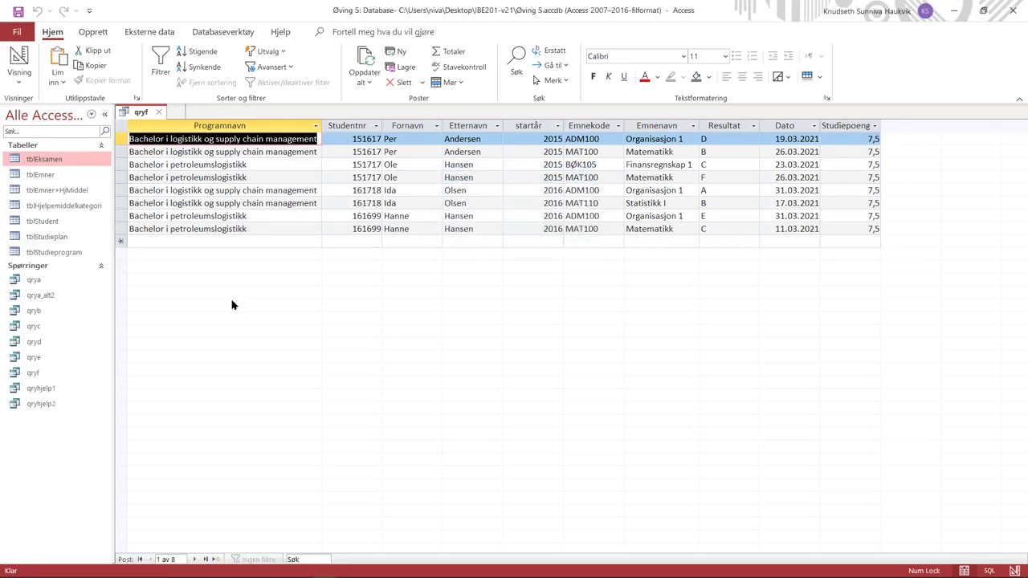
click(159, 111)
- Start the report wizard on the qryf query and include all of its fields in the report
click(56, 374)
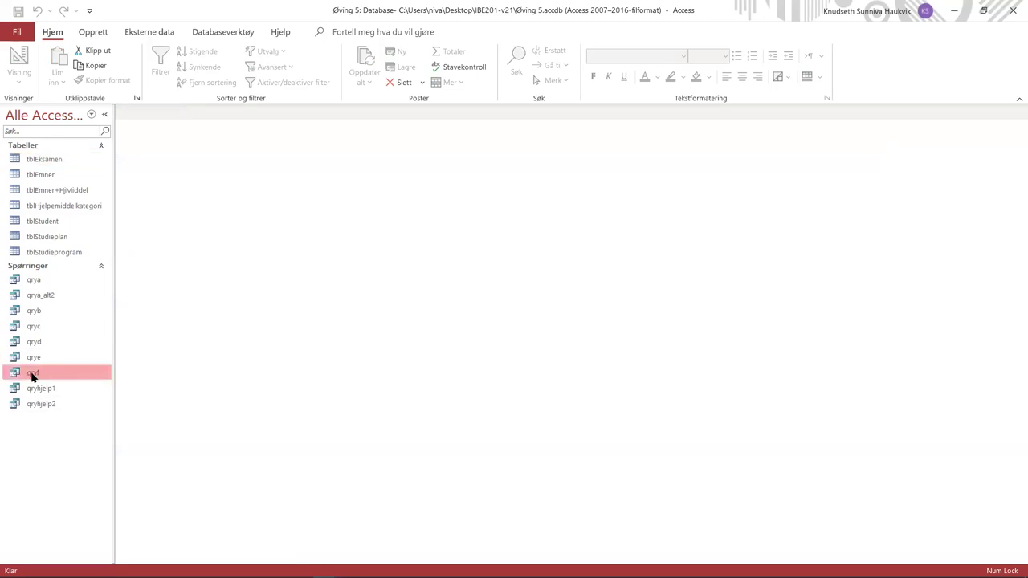
click(104, 34)
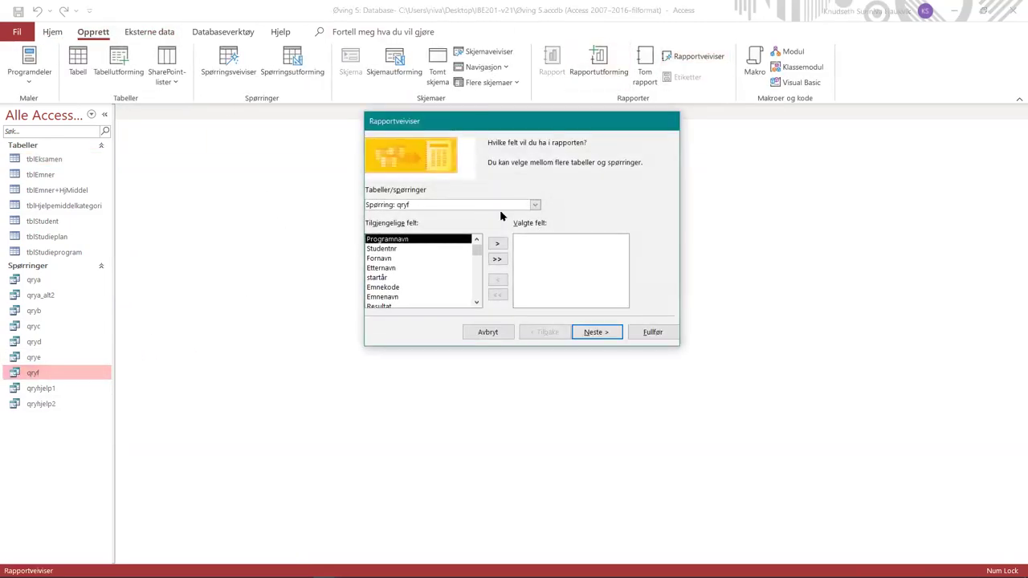
click(497, 259)
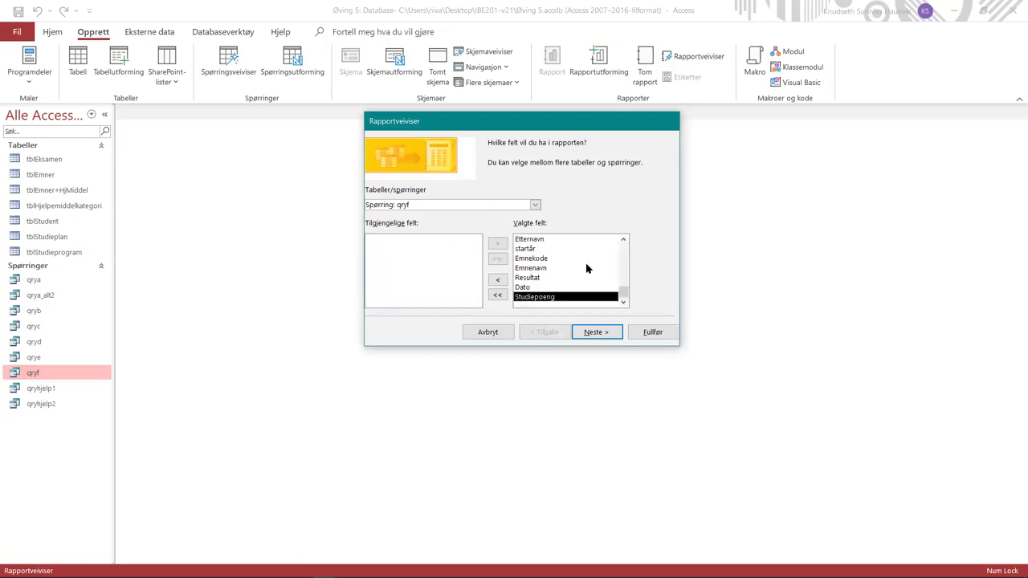
click(595, 332)
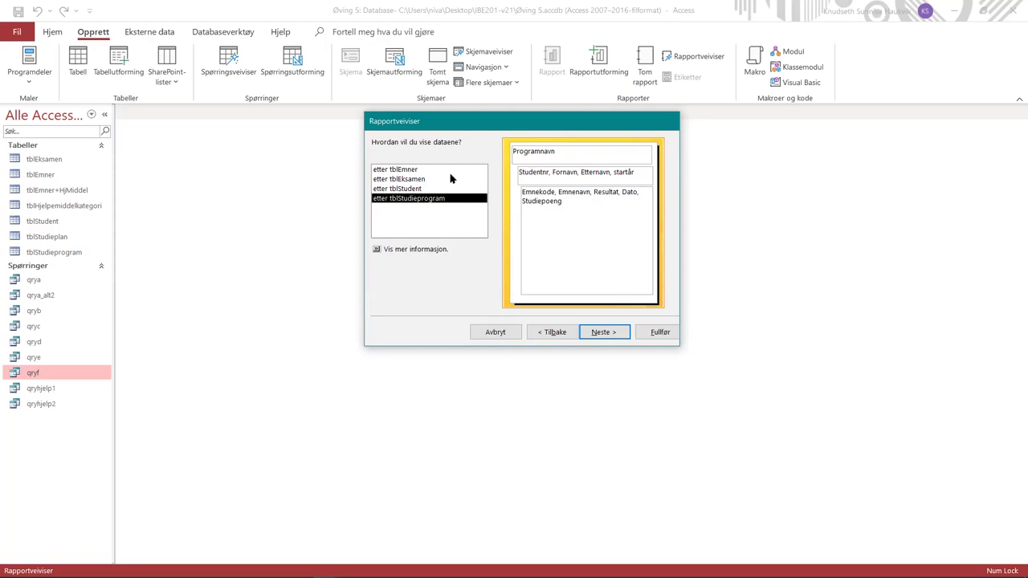
- Arrange the report data by tblStudent and add Studentnr as a grouping level
click(414, 188)
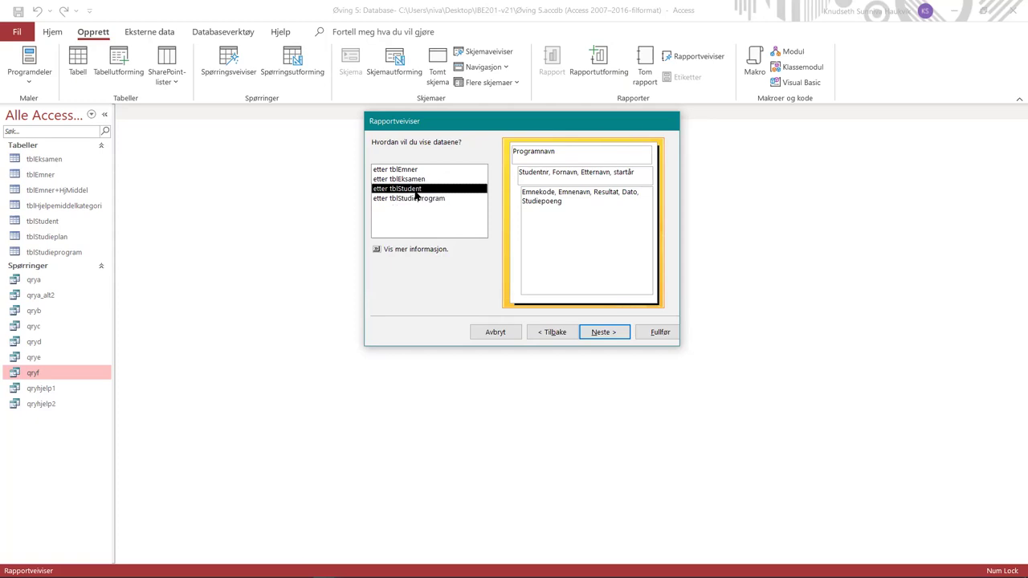
click(599, 337)
click(404, 197)
click(481, 193)
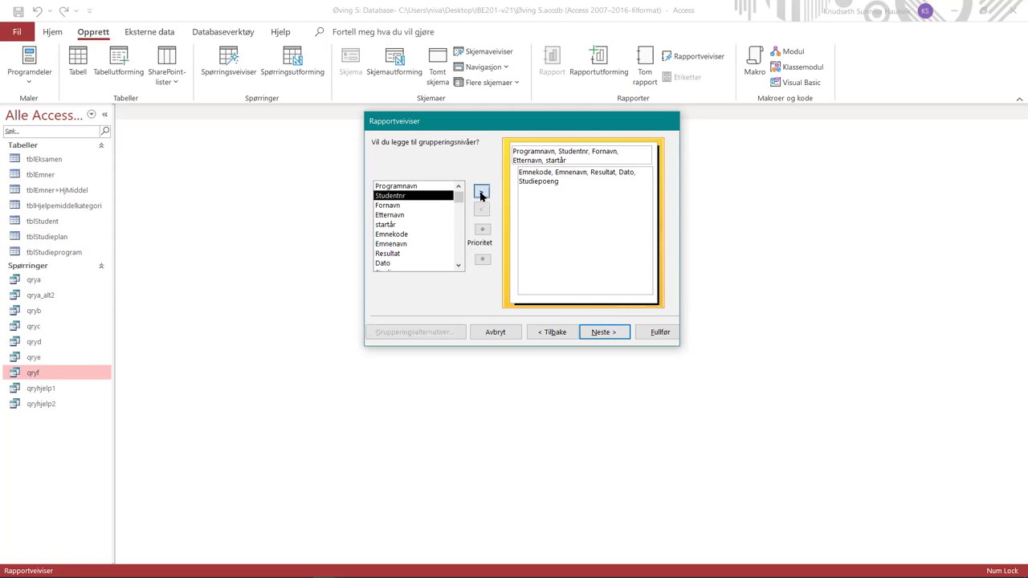
click(601, 334)
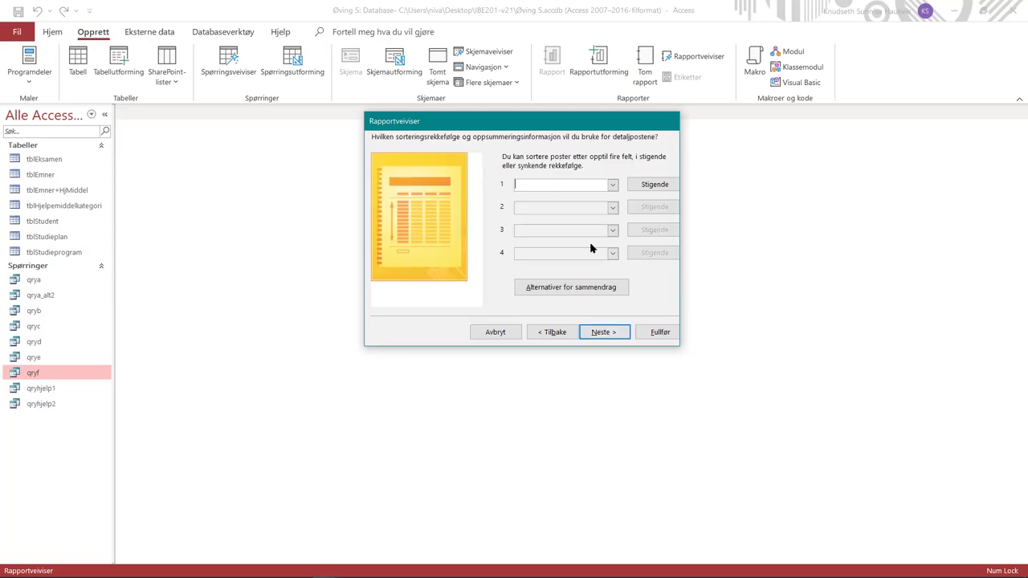
- Sort the report's detail records by Emnekode in ascending order
click(612, 184)
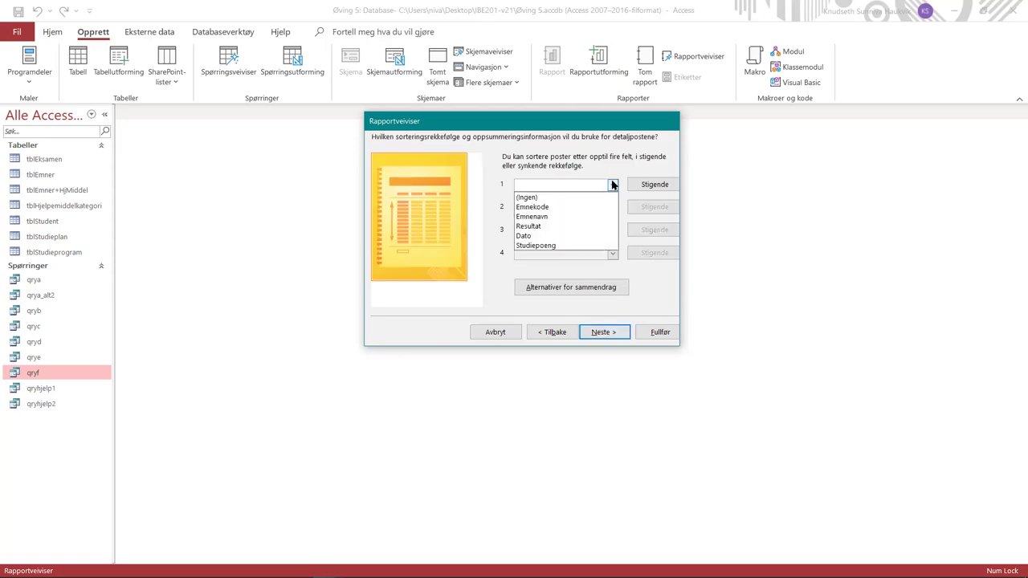
click(562, 235)
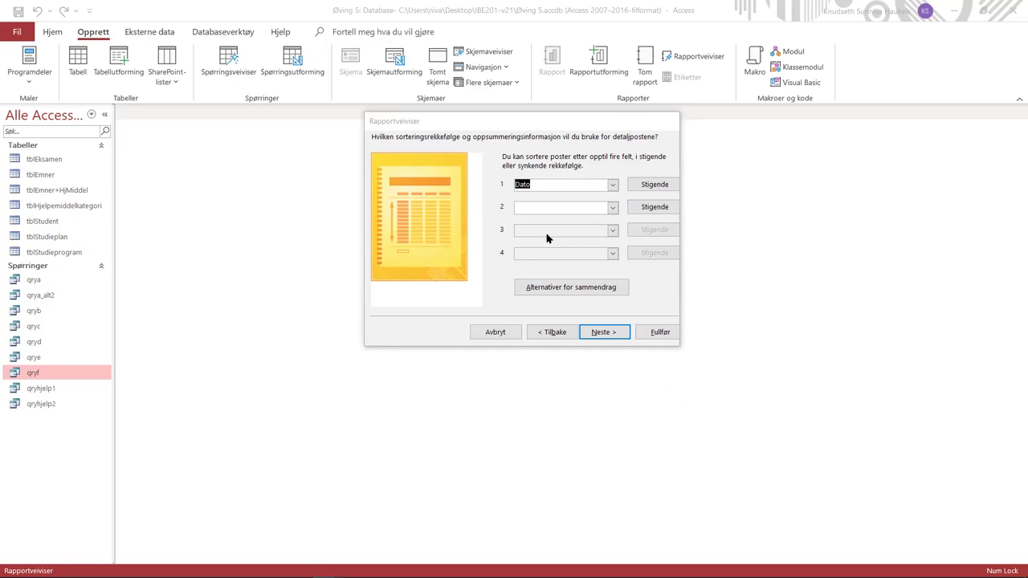
click(610, 185)
click(575, 211)
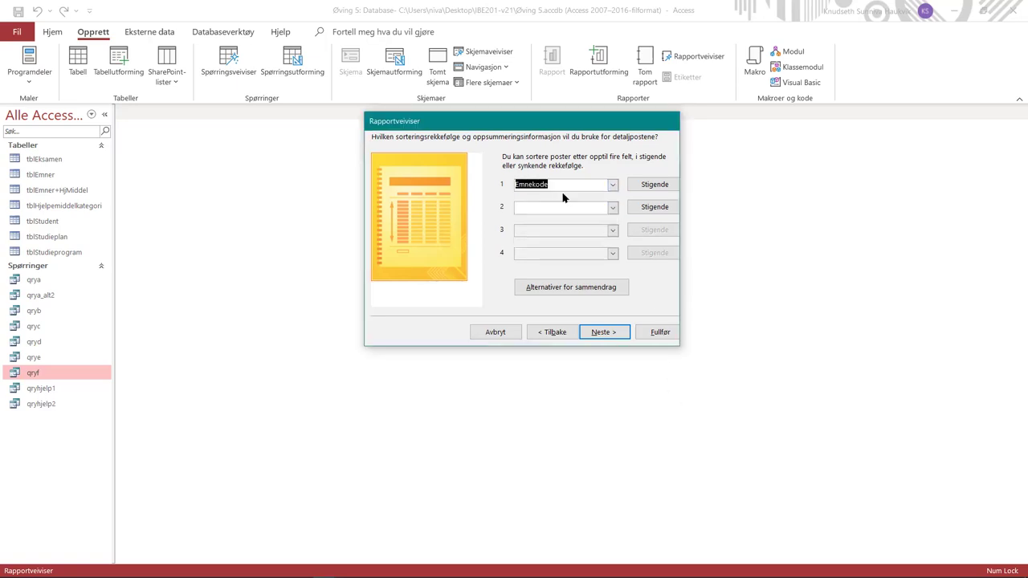
click(614, 334)
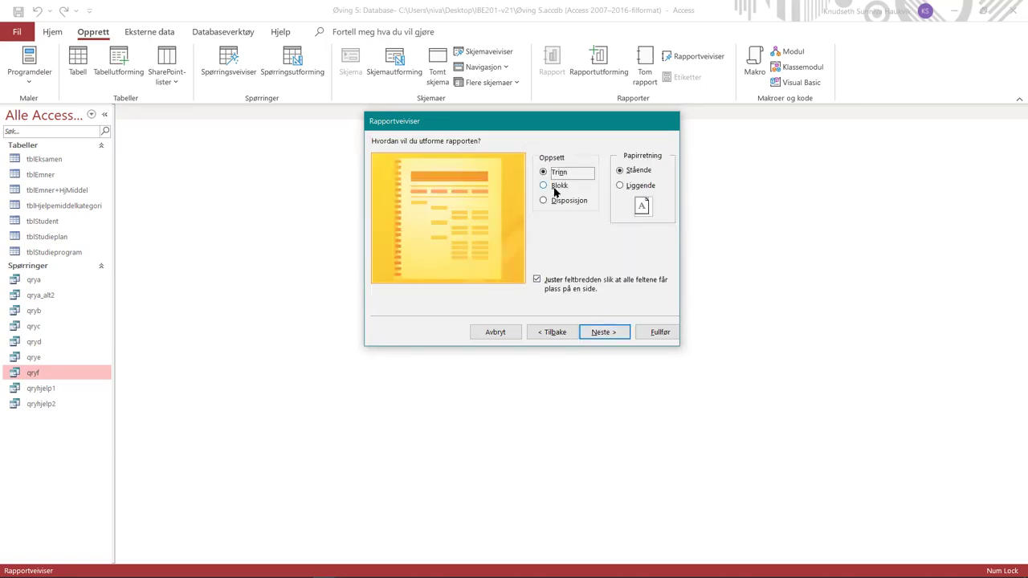
- Finish the report with the Trinn layout and Stående orientation, and close its print preview to reach the design
click(604, 334)
click(658, 331)
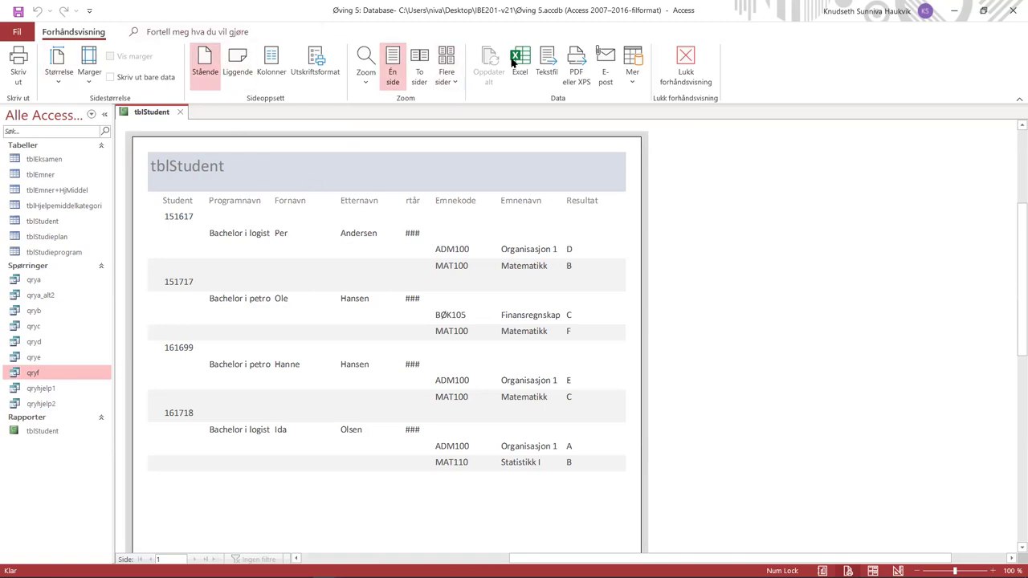
click(686, 64)
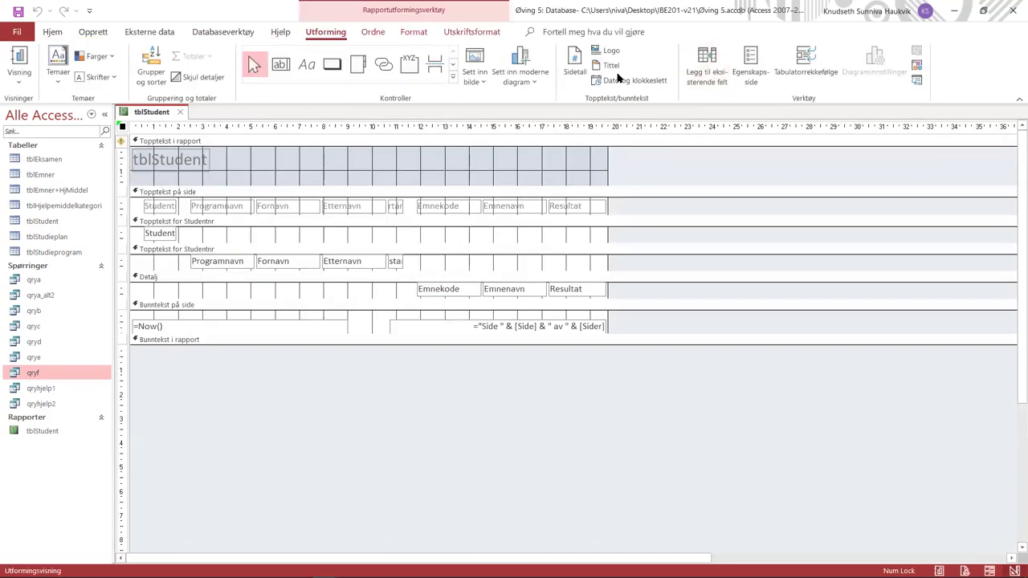
- Reduce the report header height to about 1.2 cm and enlarge the page header to about 1.5 cm
click(19, 80)
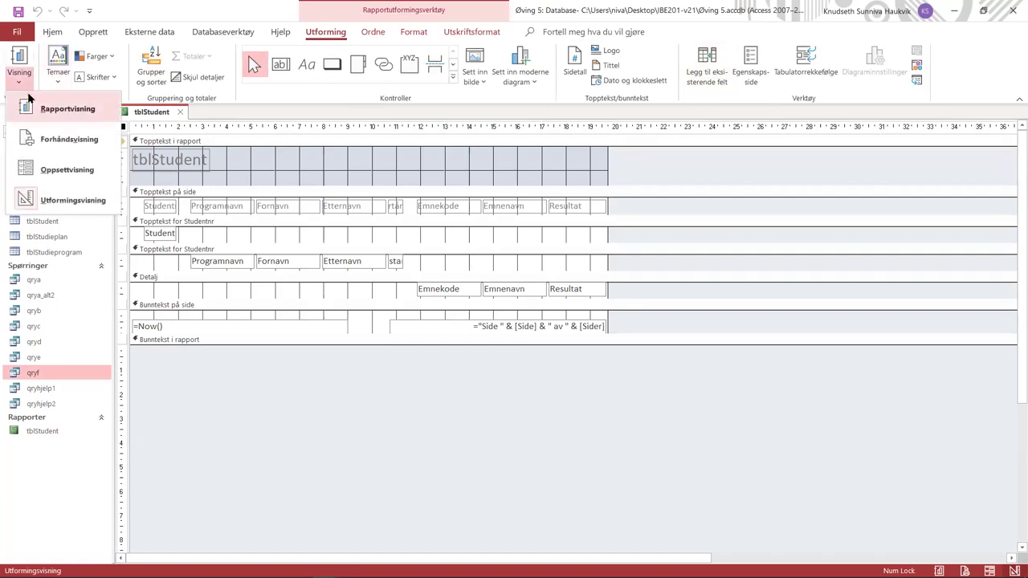
click(166, 250)
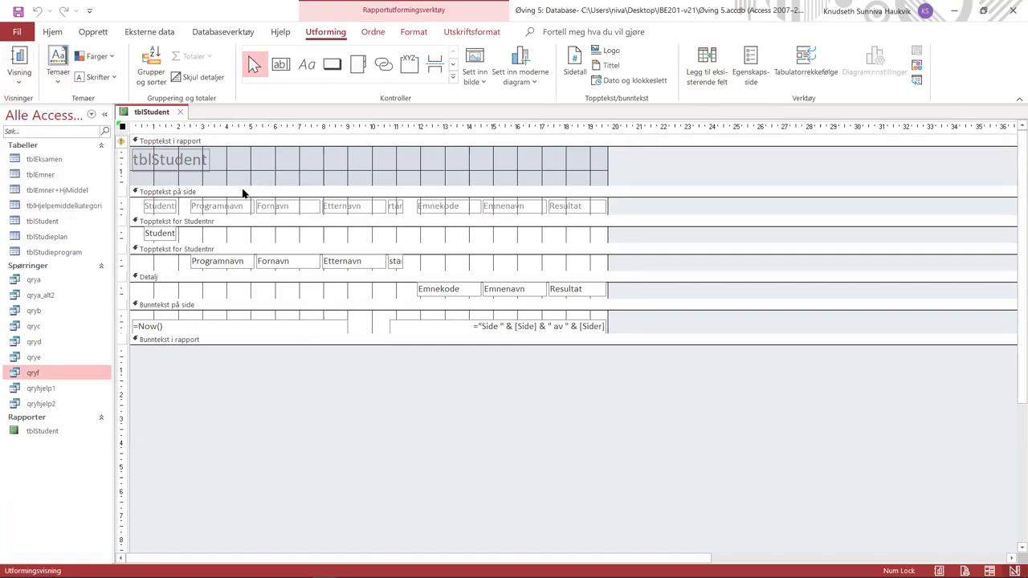
drag(238, 181, 245, 222)
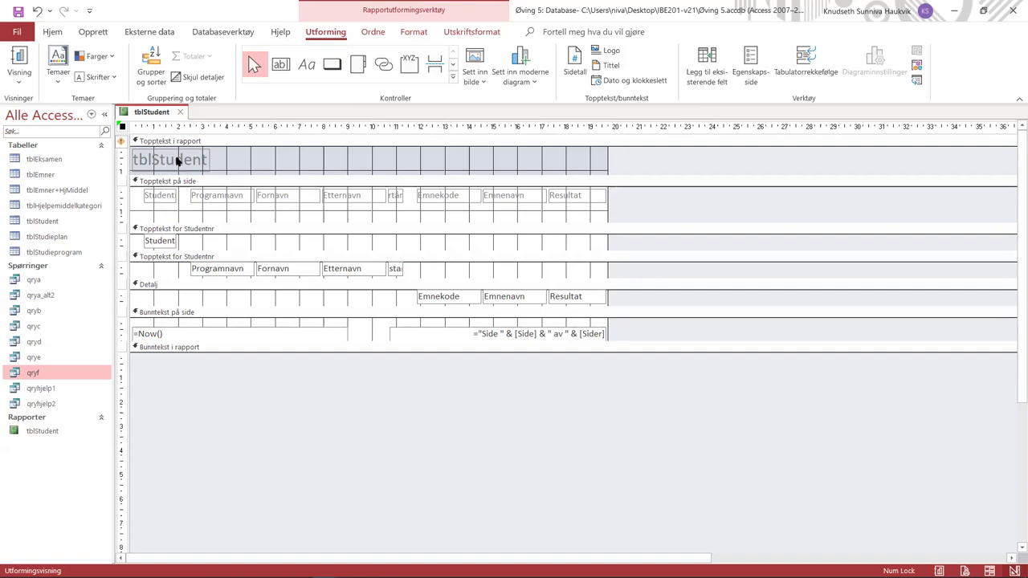
click(176, 160)
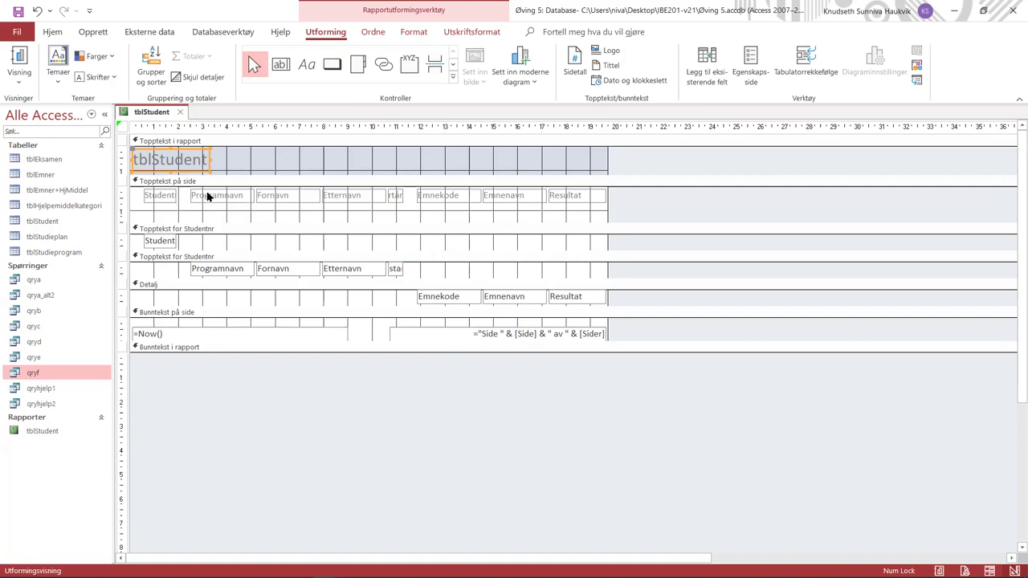
- Add a footer section to the outer Studentnr group and reduce its height to about 1 cm
click(220, 233)
right_click(227, 231)
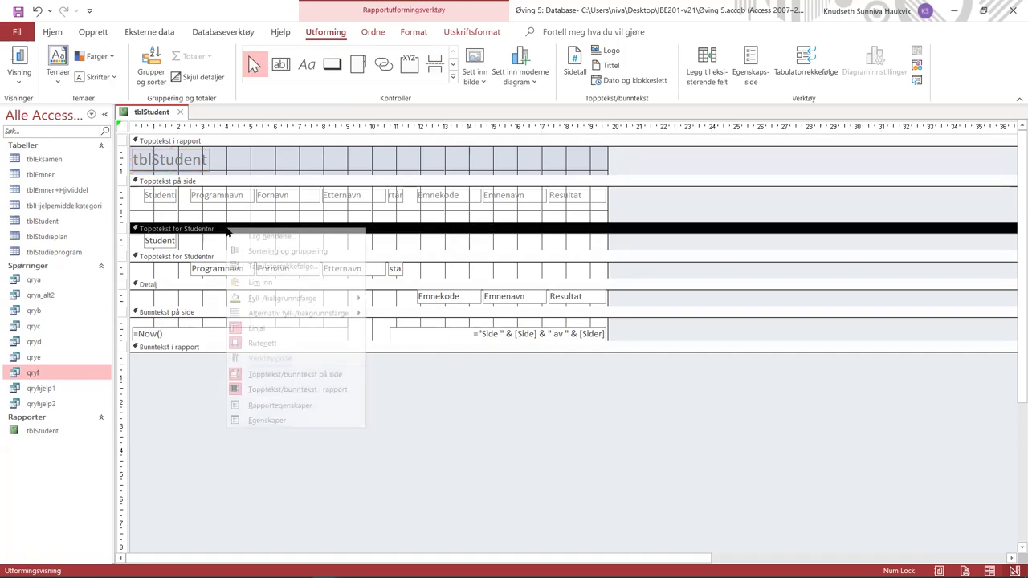
click(153, 74)
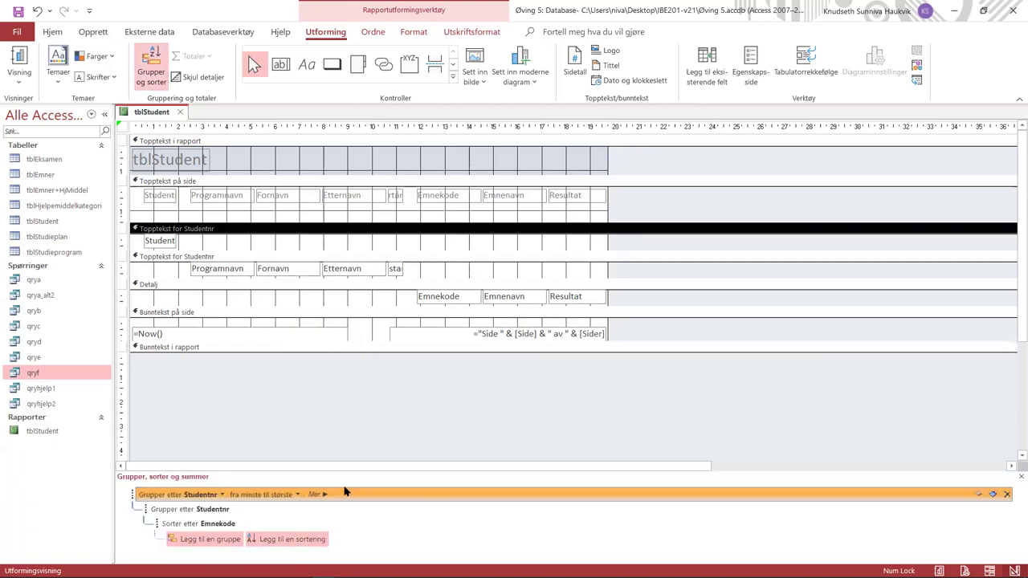
click(315, 494)
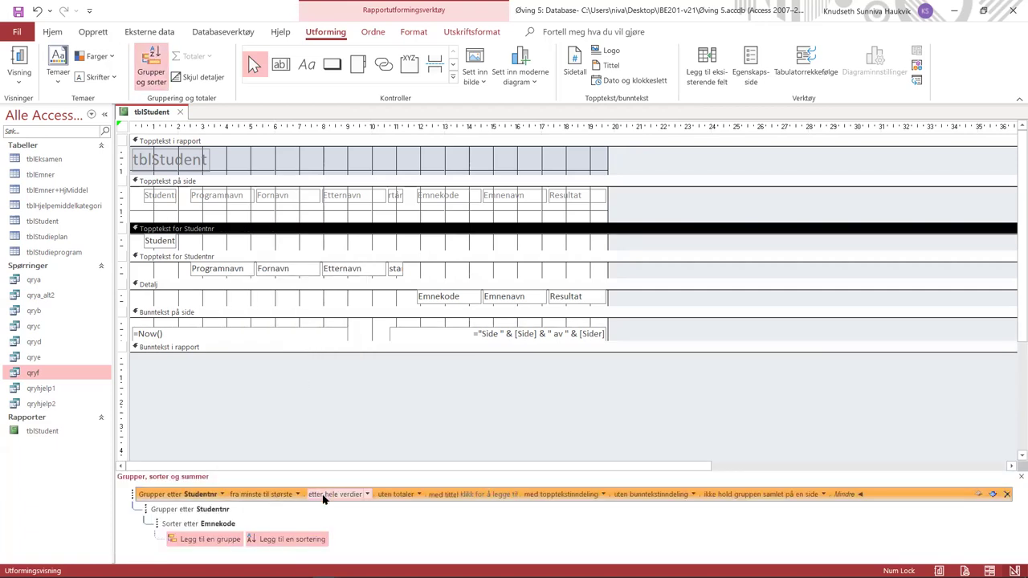
click(693, 494)
click(677, 515)
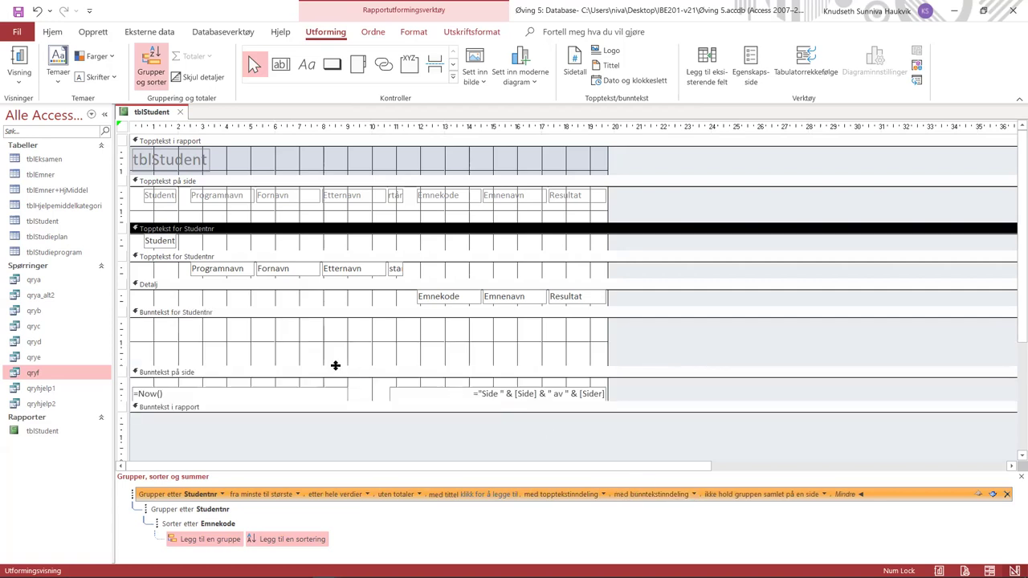
drag(271, 367, 271, 341)
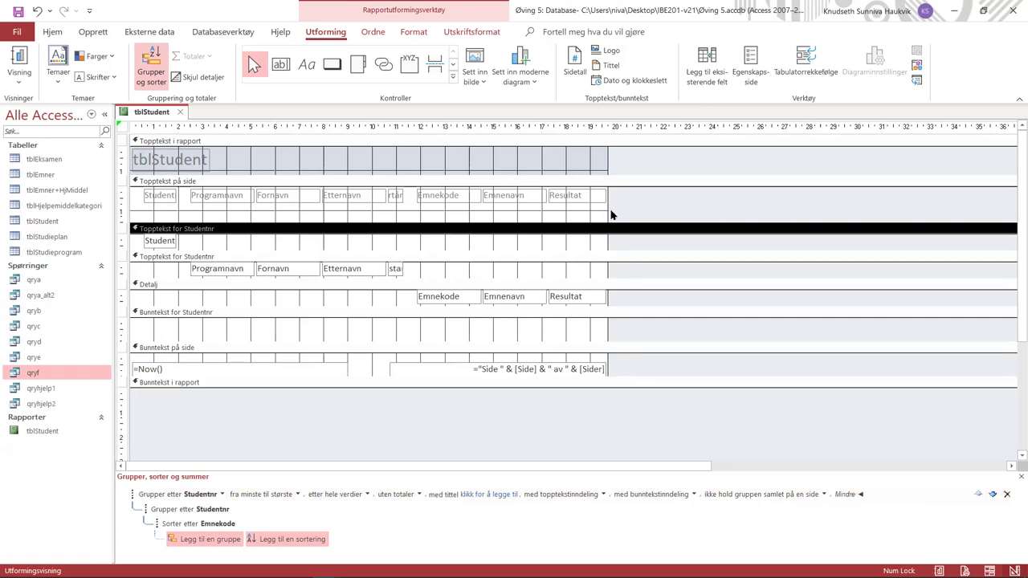
- Widen the report to about 23 cm and place the existing Studiepoeng field in the page header, beyond the Resultat heading
drag(608, 209, 664, 208)
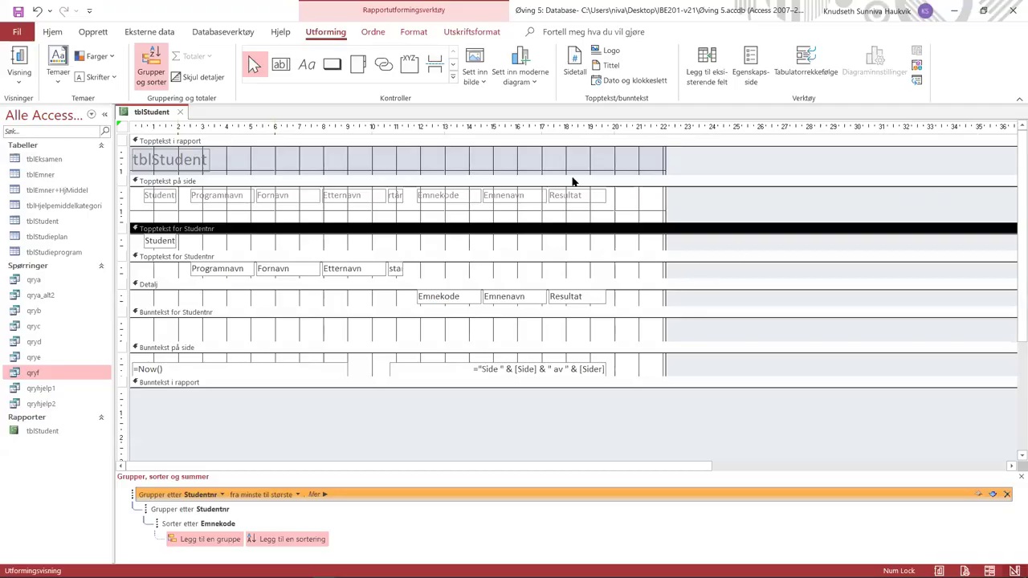
click(709, 70)
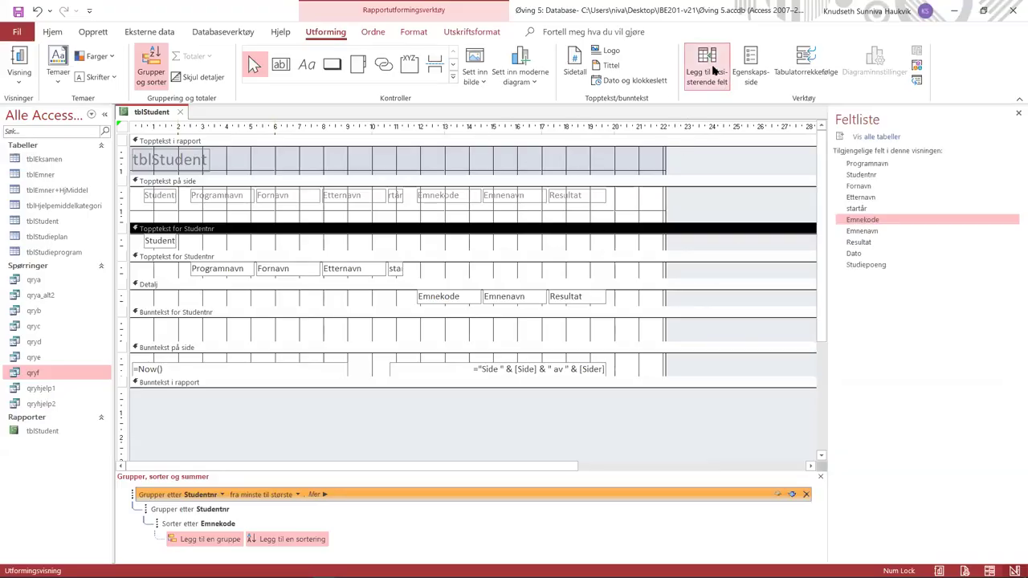
click(879, 267)
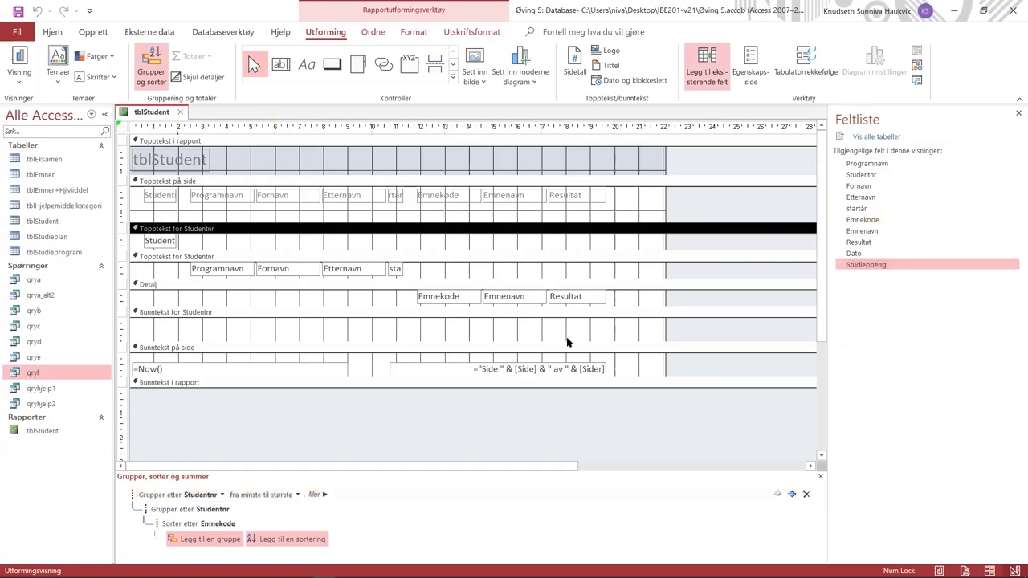
drag(665, 193, 694, 193)
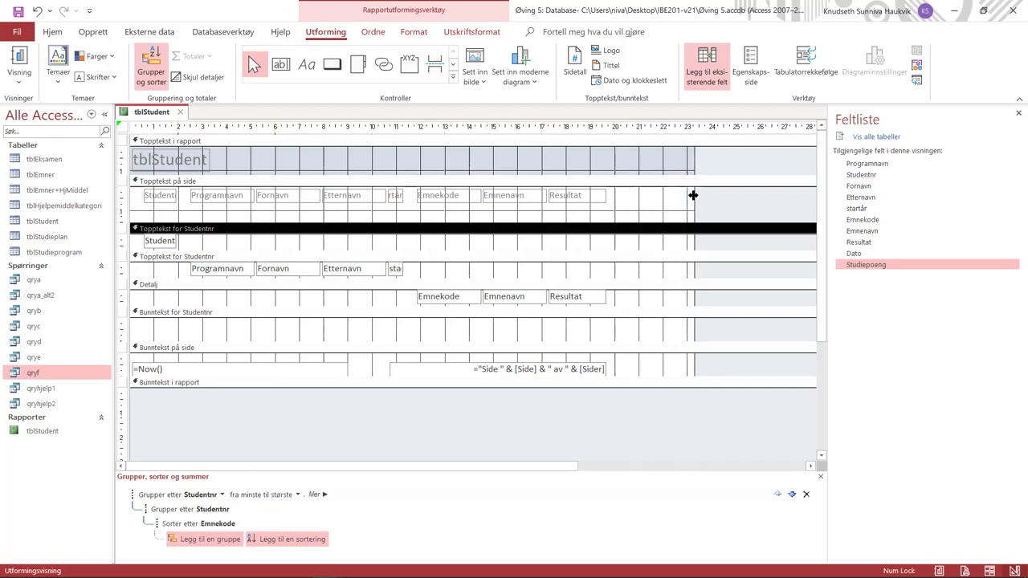
drag(888, 274, 656, 212)
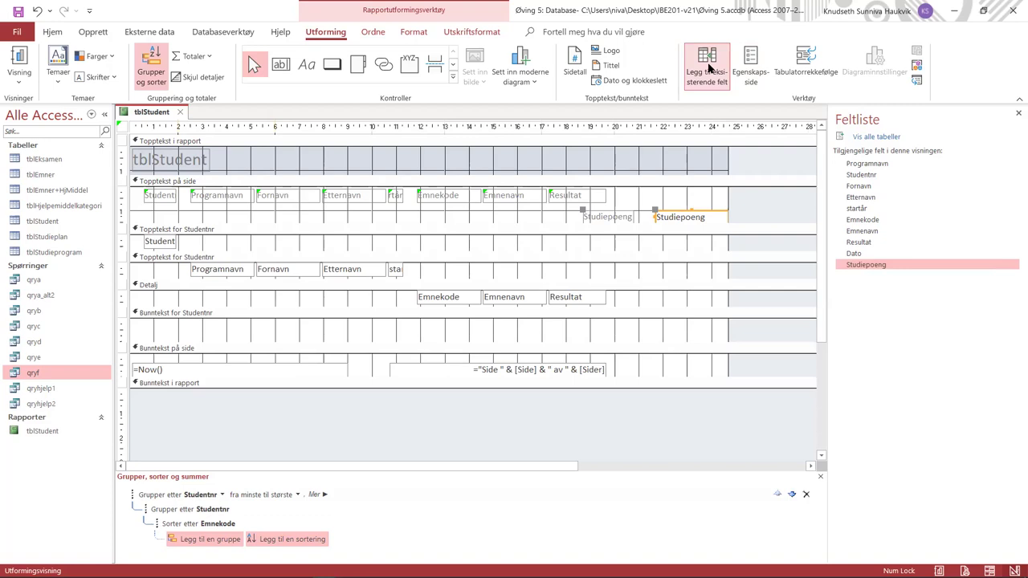
click(1017, 114)
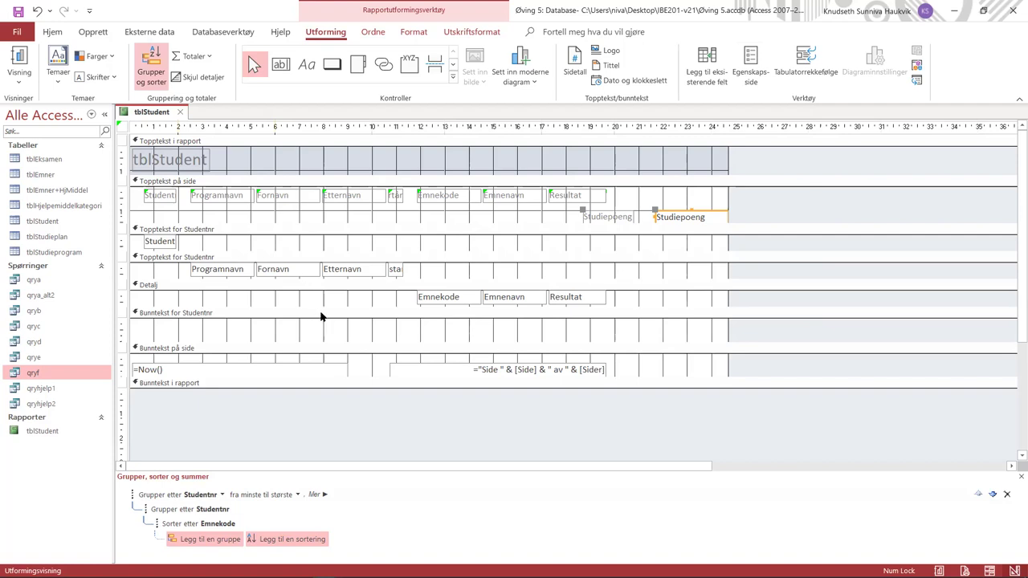
- Enlarge the detail section to a height of about 2.4 cm and show the report in report view
drag(314, 310, 316, 341)
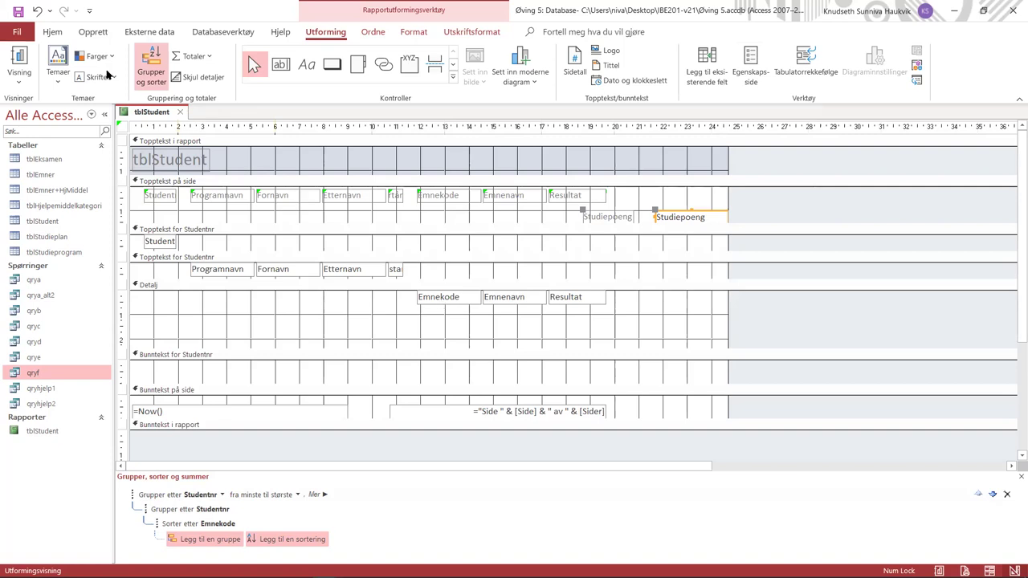
click(19, 58)
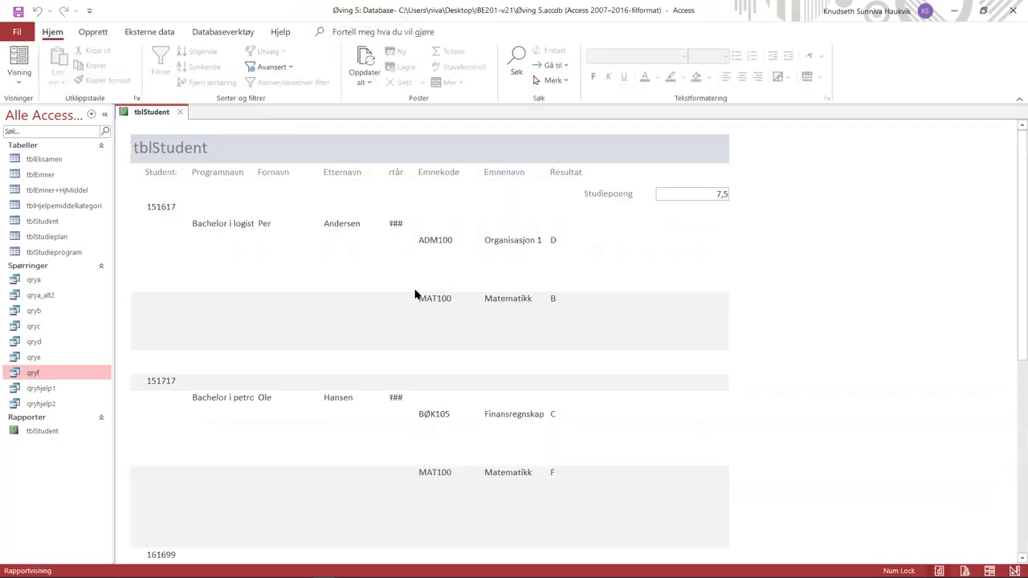
- In design view, line up Emnekode, Emnenavn and Resultat from the detail section's left edge, widening Emnenavn to about 7.8 cm and Resultat to about 3 cm
click(19, 76)
click(60, 198)
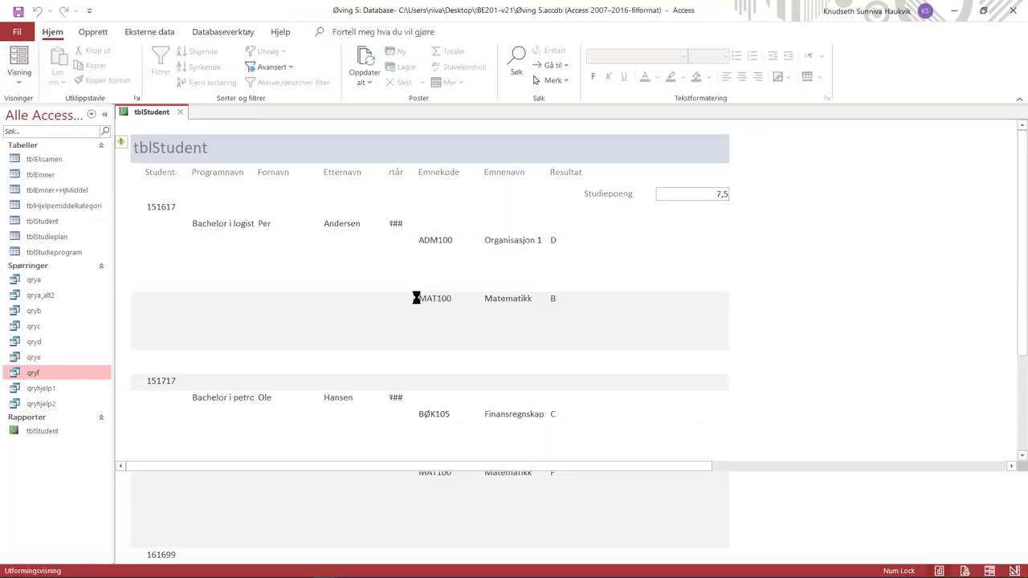
drag(456, 301, 183, 300)
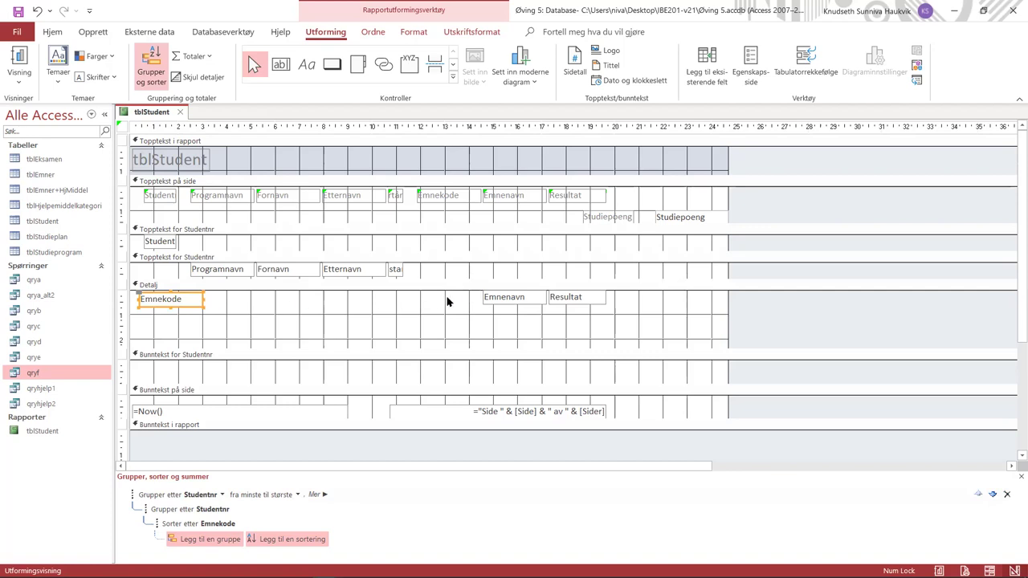
drag(493, 298, 397, 298)
drag(580, 300, 472, 299)
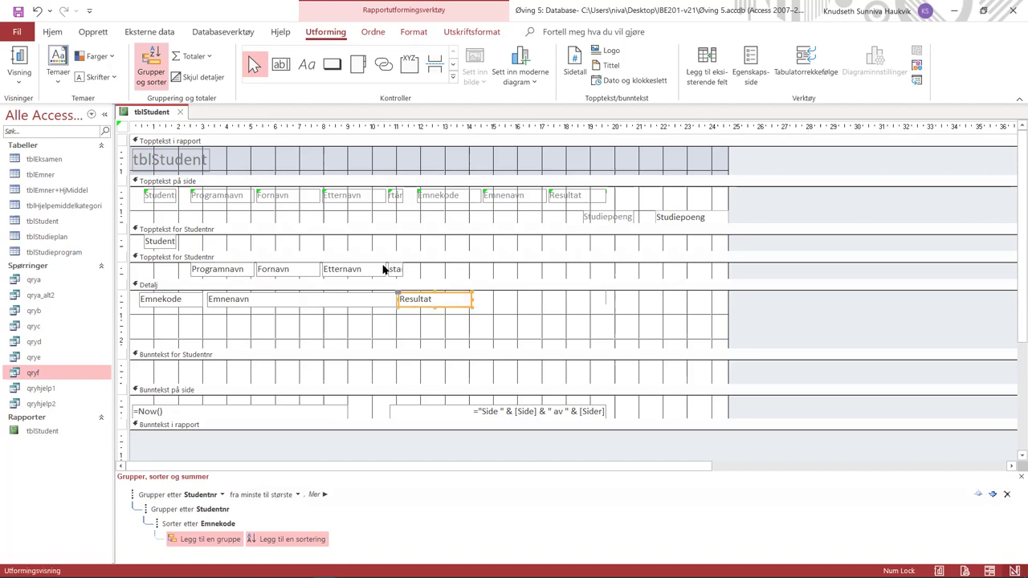
click(506, 314)
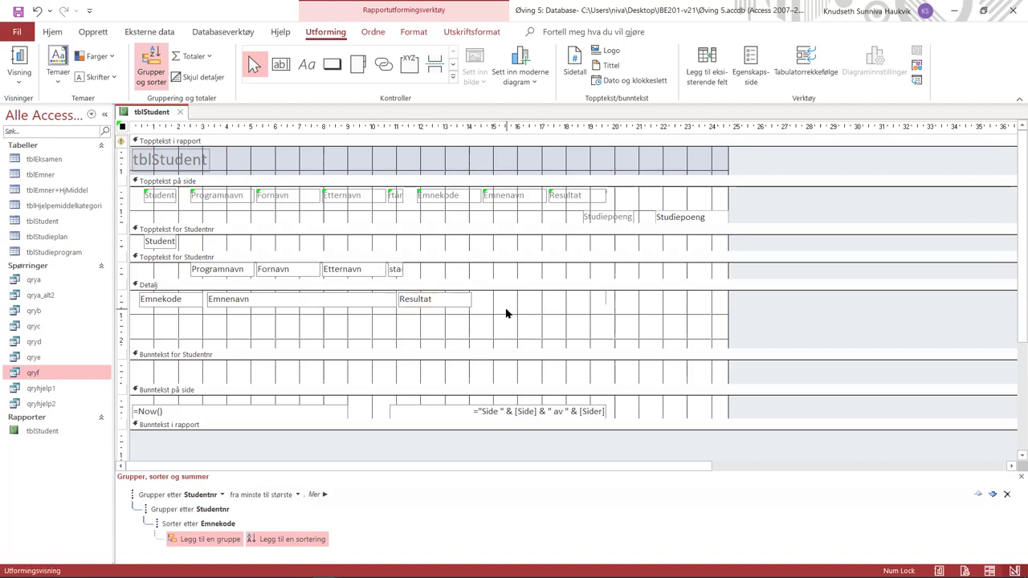
- Add the Dato field to the detail section beside Resultat and move its label into the inner Studentnr group header
click(707, 68)
drag(895, 255, 637, 307)
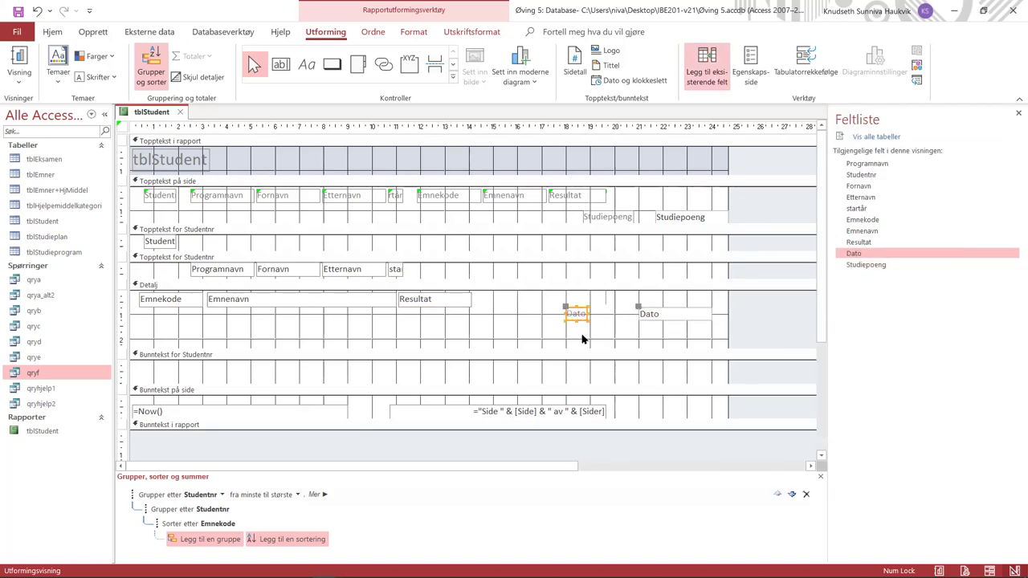
drag(567, 304, 578, 321)
key(Delete)
click(565, 267)
key(ctrl+v)
click(644, 315)
drag(643, 315, 476, 297)
- Delete the leftover sliver-thin control at about 19.5 cm in the detail section
click(608, 301)
click(607, 299)
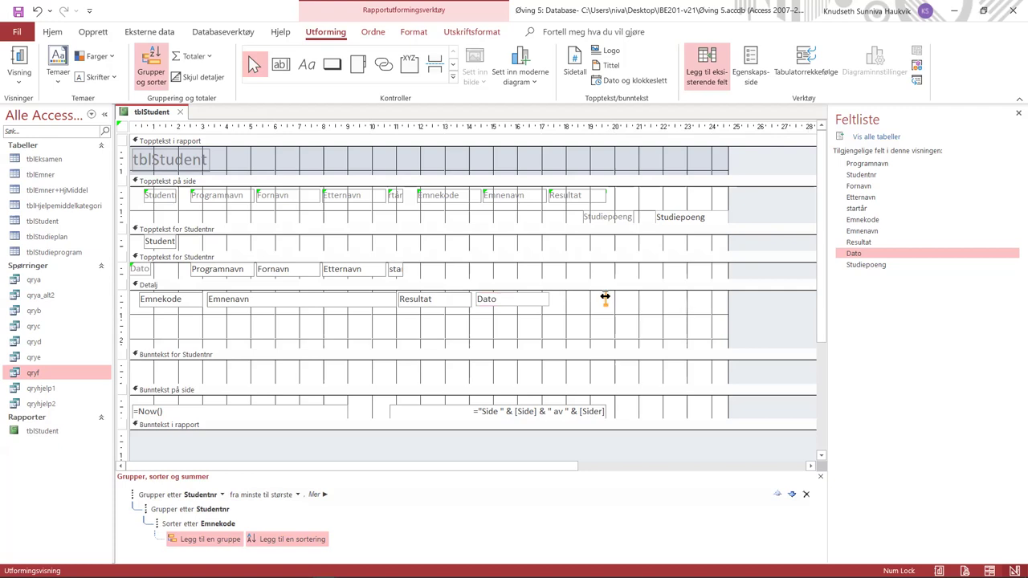
drag(605, 297, 583, 298)
key(Delete)
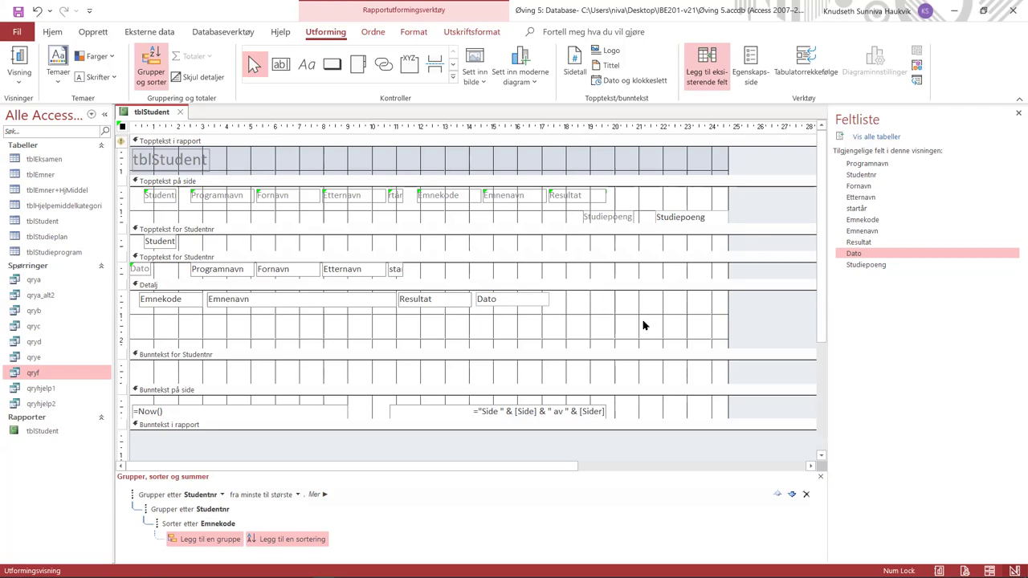
- Move the Studiepoeng field into the detail section beside Dato, and place its label above it in the inner Studentnr group header
click(141, 268)
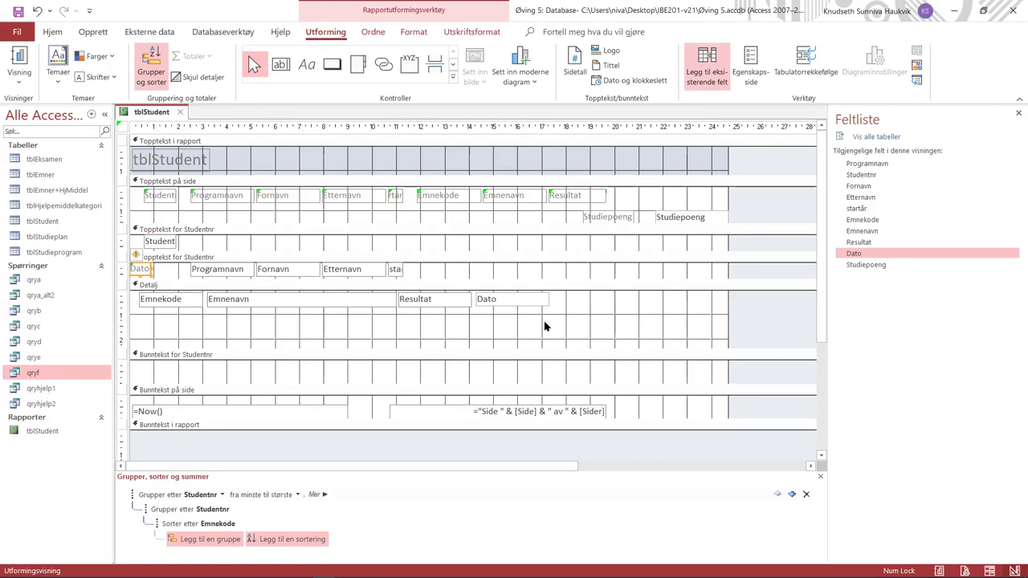
click(682, 221)
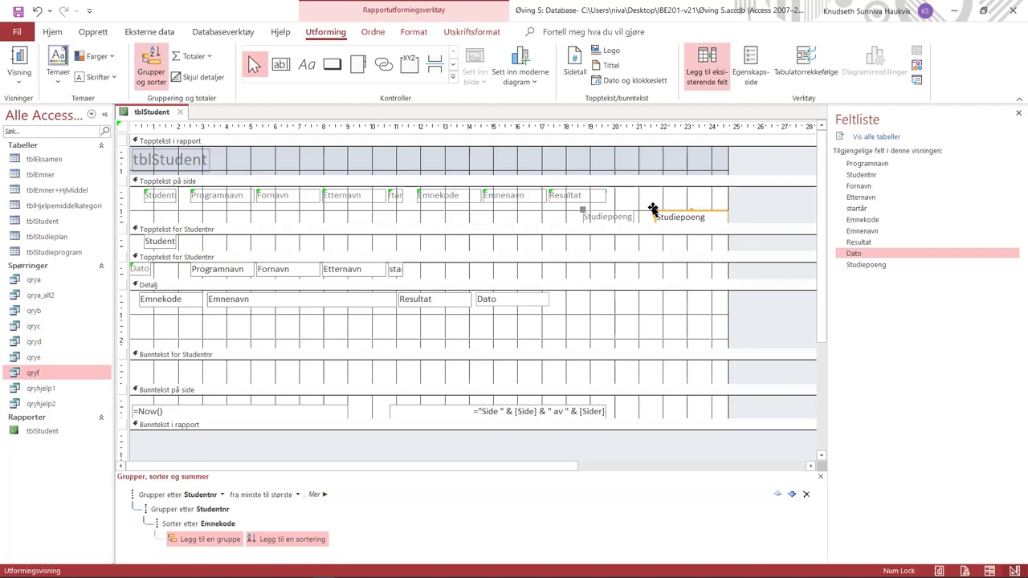
drag(653, 211, 555, 298)
click(134, 299)
click(529, 275)
click(529, 276)
key(ctrl+v)
drag(133, 267, 554, 272)
click(581, 333)
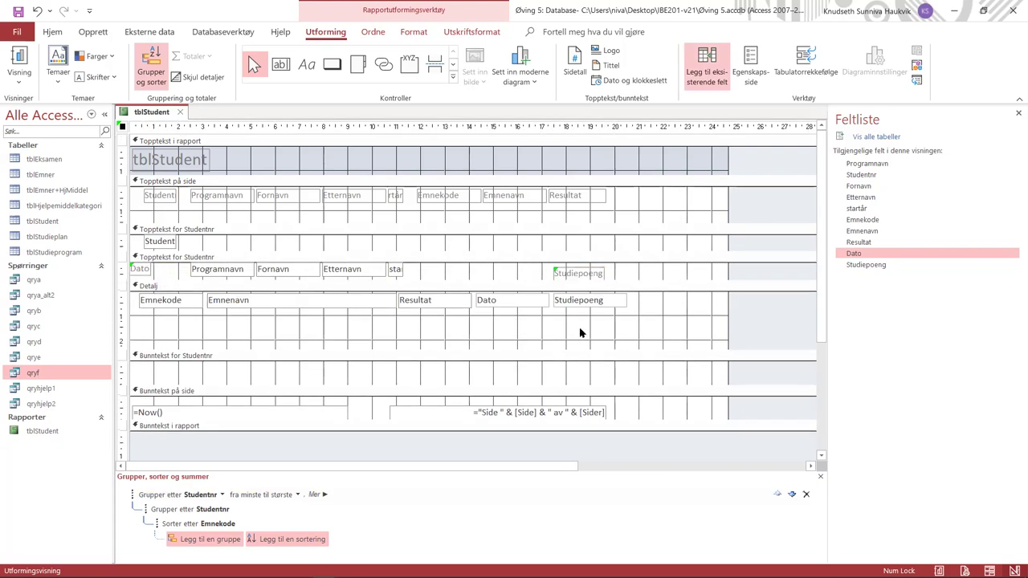
- Move the startår field from the inner Studentnr group header into the page header
click(601, 260)
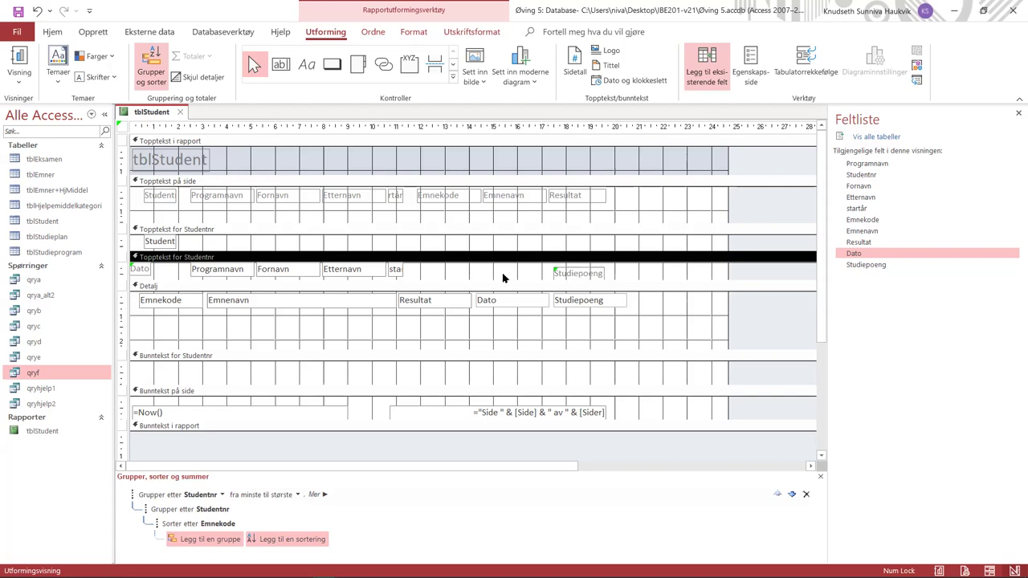
click(395, 270)
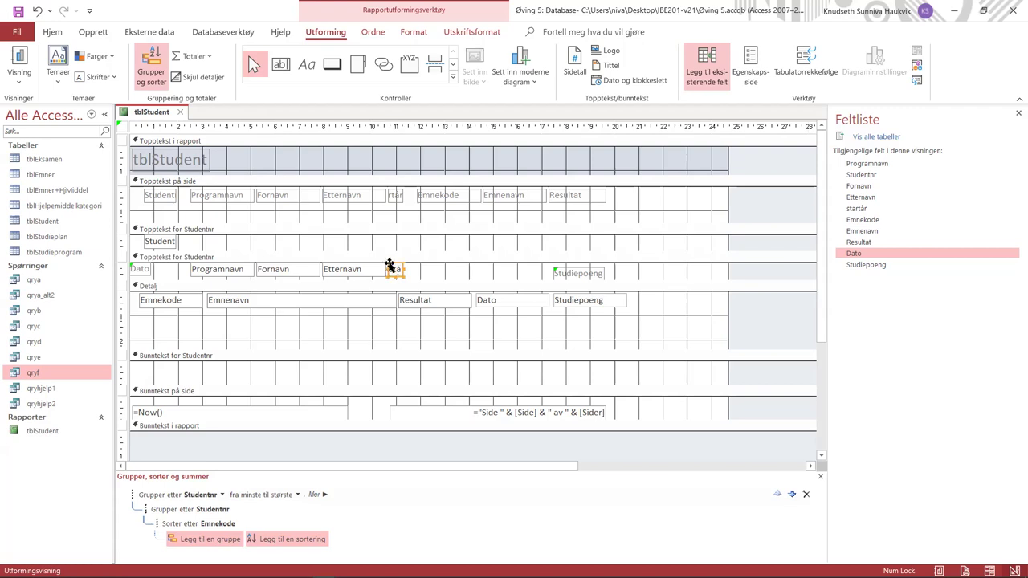
drag(390, 265, 412, 253)
key(Delete)
click(437, 219)
key(ctrl+z)
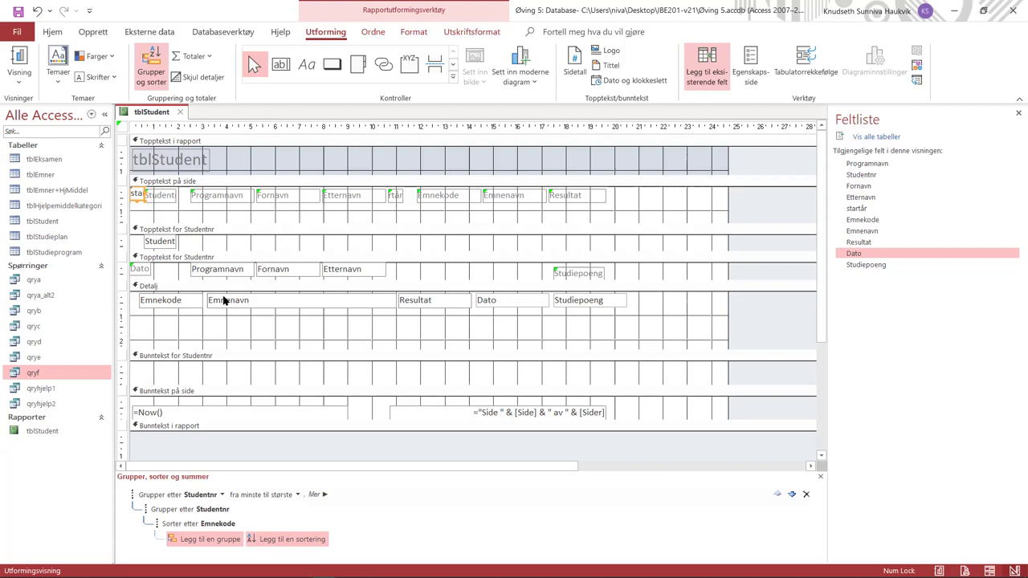
- Place the Dato label above the Dato column and enlarge the inner Studentnr group header to about 2.4 cm high
click(142, 271)
drag(134, 265, 518, 274)
click(464, 323)
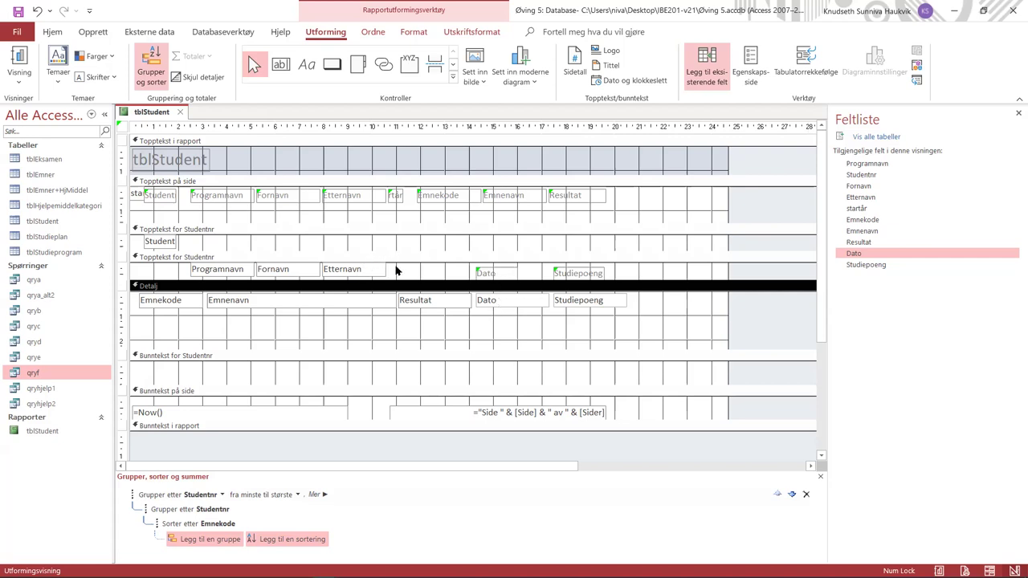
drag(396, 277, 402, 321)
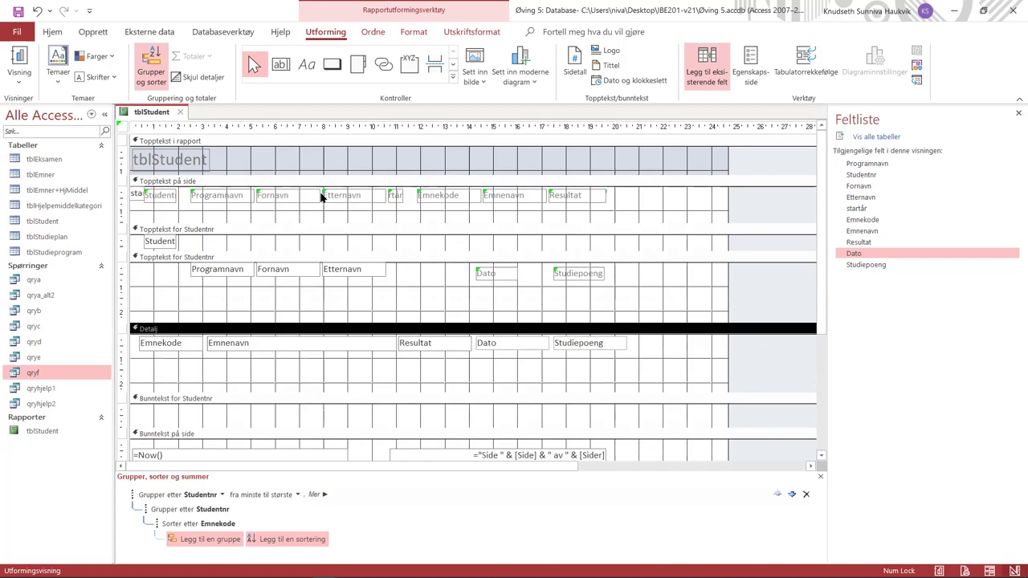
- Move the Resultat heading from the page header into the inner Studentnr group header, above the Resultat column
click(578, 197)
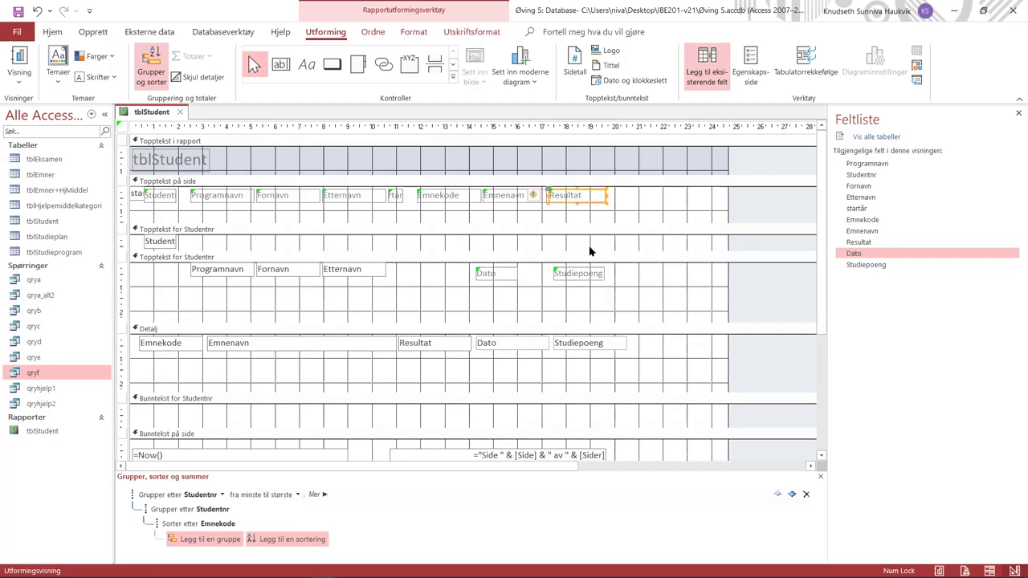
key(ctrl+x)
click(438, 312)
key(ctrl+v)
drag(135, 269, 401, 270)
click(354, 287)
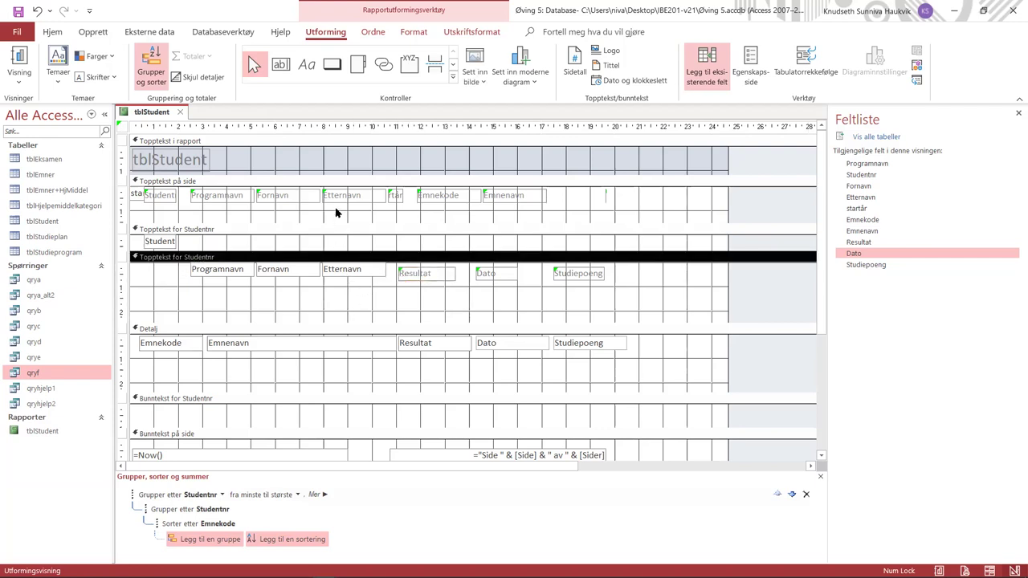
- Move the Programnavn, Fornavn and Etternavn fields from the inner Studentnr group header into the page header
drag(358, 287, 214, 268)
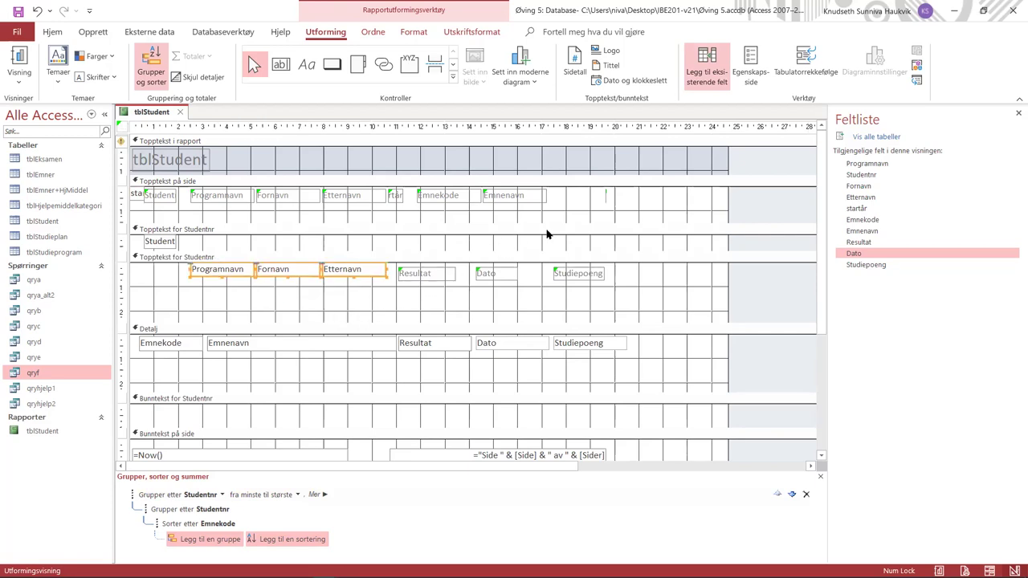
key(Delete)
click(619, 217)
key(ctrl+v)
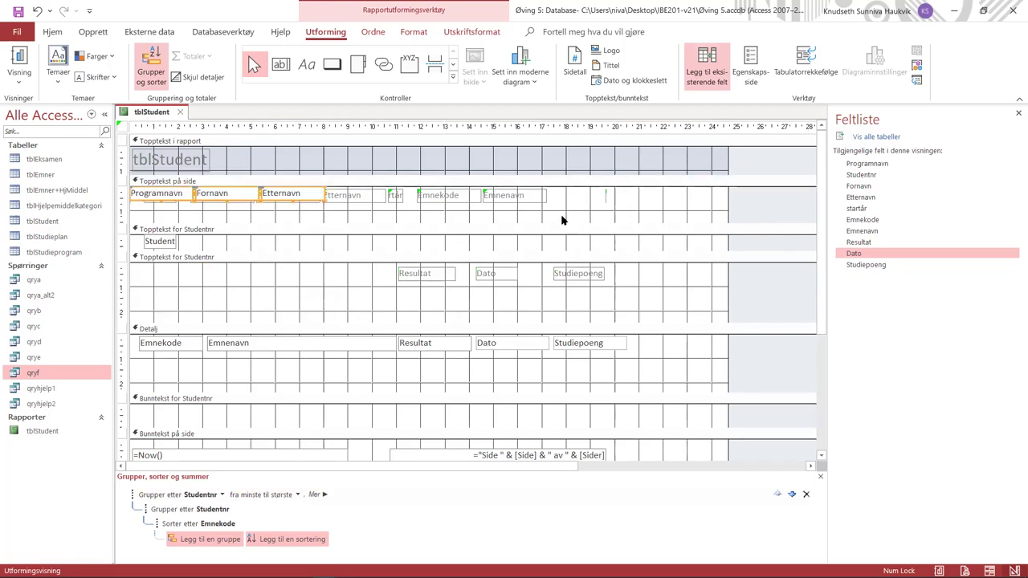
- Move the Emnekode and Emnenavn headings from the page header into the inner Studentnr group header, above their columns, widening Emnenavn to match
click(513, 199)
drag(431, 223, 572, 194)
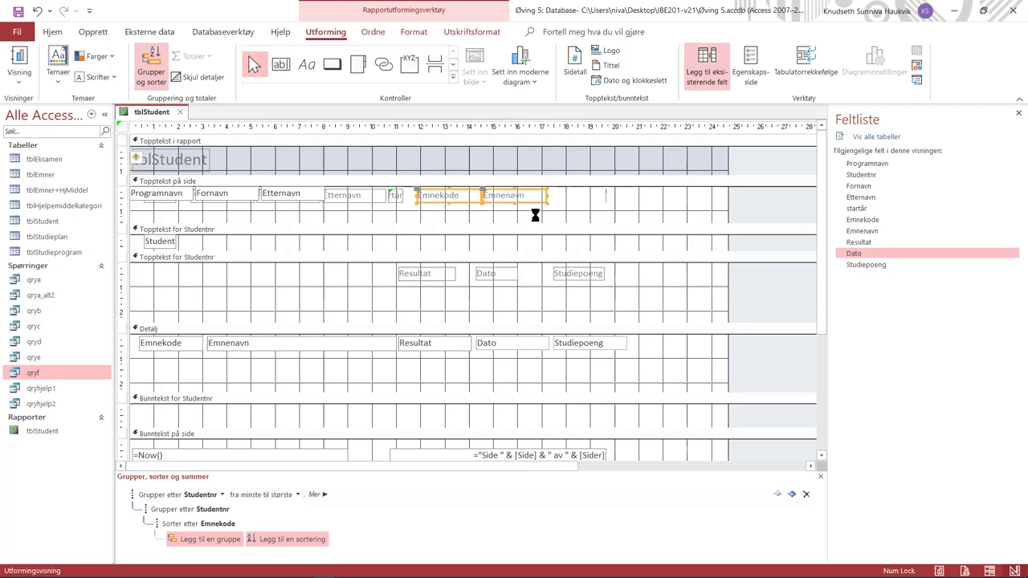
key(ctrl+x)
click(266, 285)
key(ctrl+v)
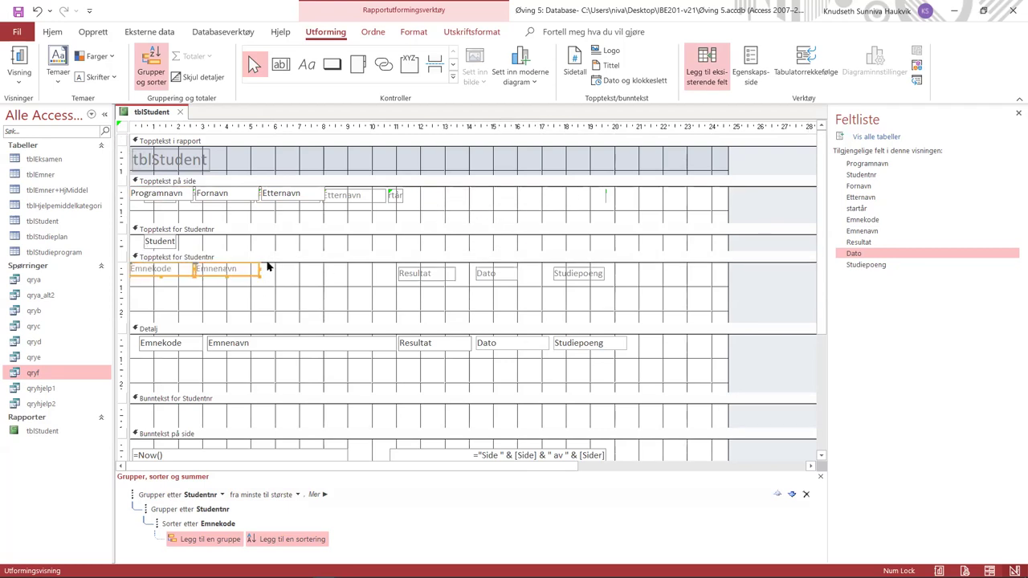
drag(197, 266, 395, 272)
click(264, 275)
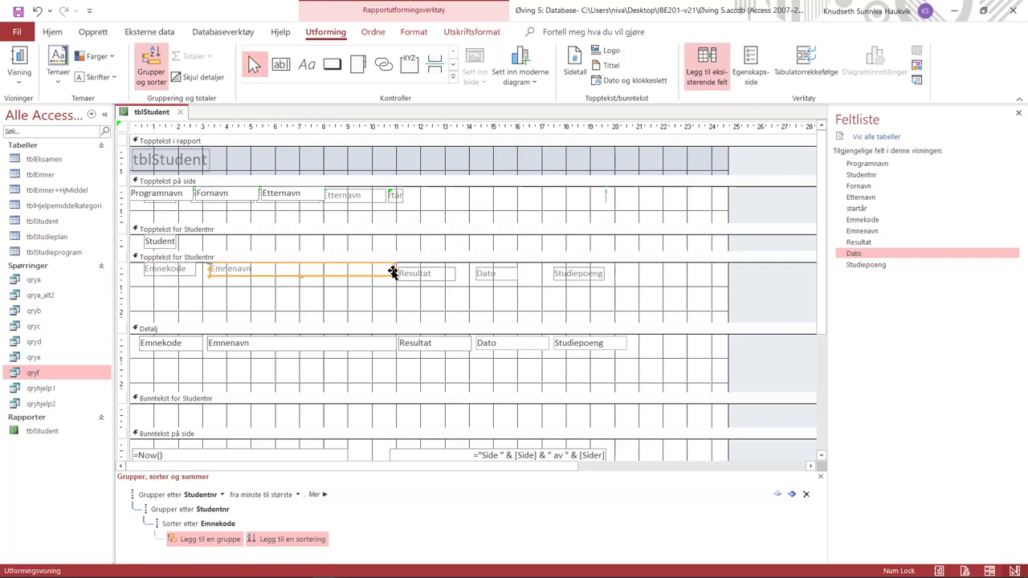
- Fine-tune the Resultat heading's placement above its column in the inner Studentnr group header
click(420, 276)
click(421, 275)
click(401, 274)
click(400, 274)
drag(397, 269, 396, 266)
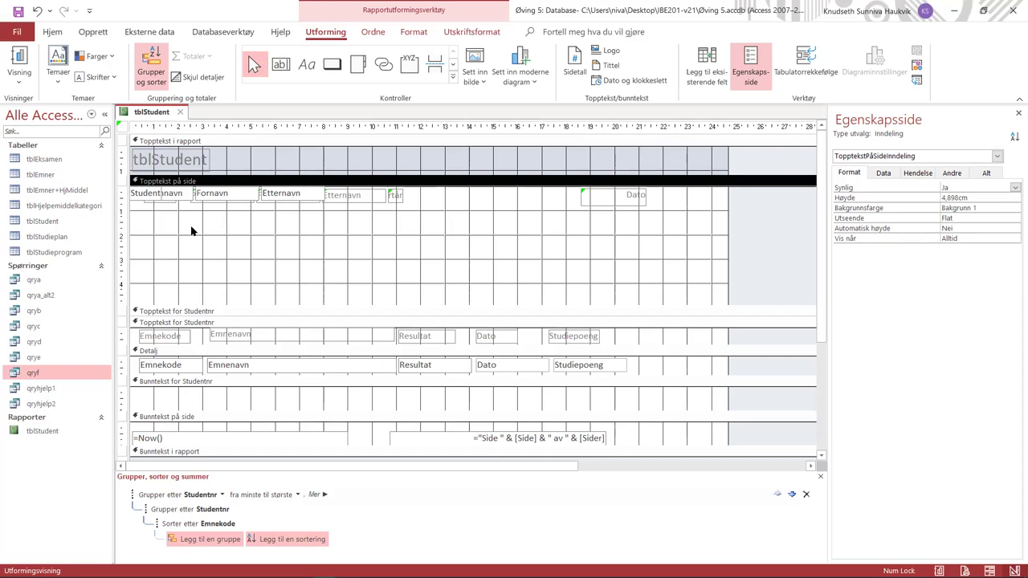
- Check the headings and detail rows in report view and return to design view
click(20, 58)
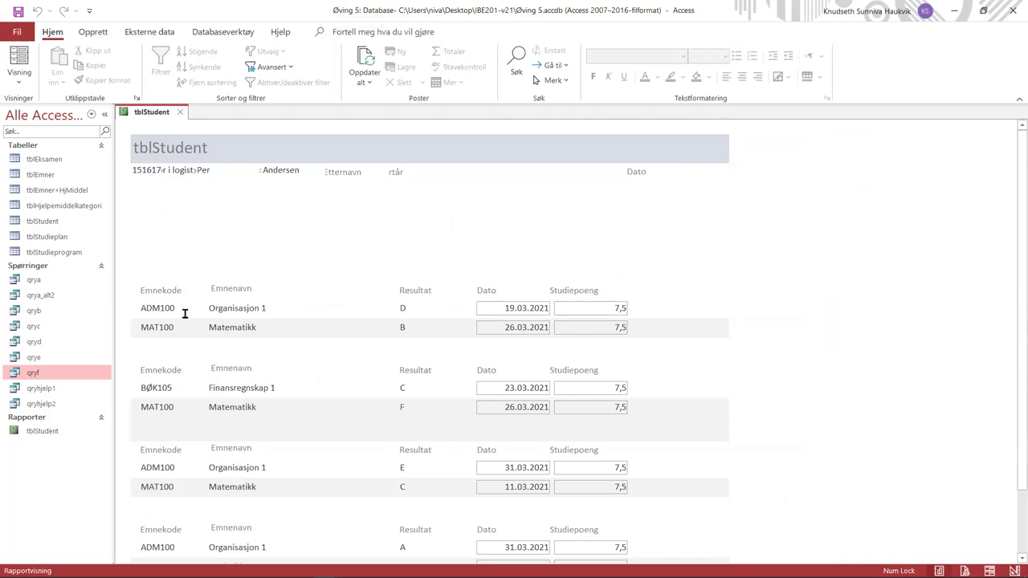
click(20, 74)
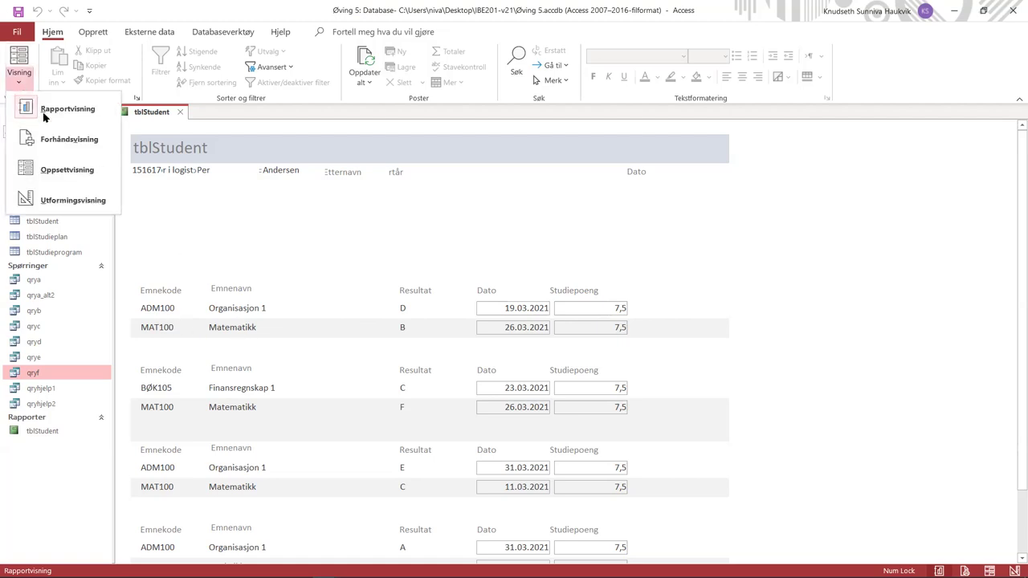
click(68, 199)
- Separate the overlapping Programnavn, Fornavn, Etternavn and startår fields and the Studentnr label by spreading them across the page header's free area
drag(157, 204, 252, 241)
drag(218, 196, 301, 247)
drag(281, 201, 369, 254)
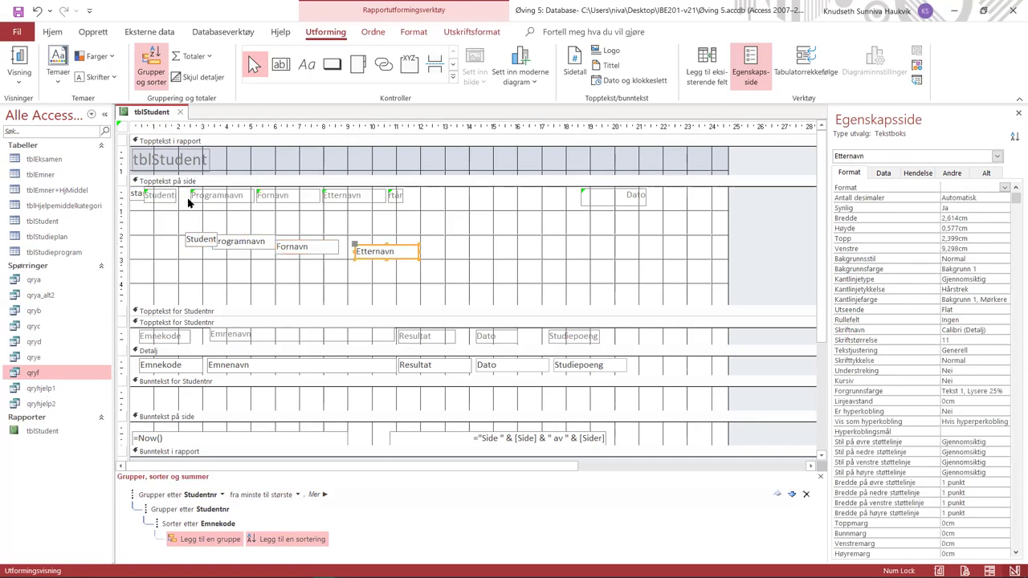
drag(171, 213, 429, 227)
drag(155, 201, 341, 279)
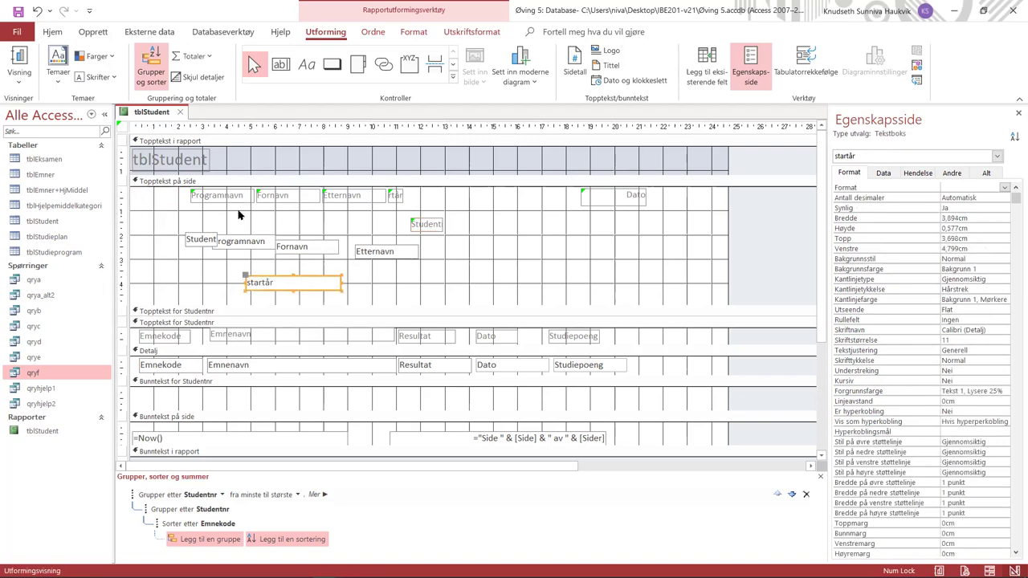
- Move the Studentnr field to about 6.8 cm from the left and 1.5 cm from the top of the page header
drag(207, 240, 152, 197)
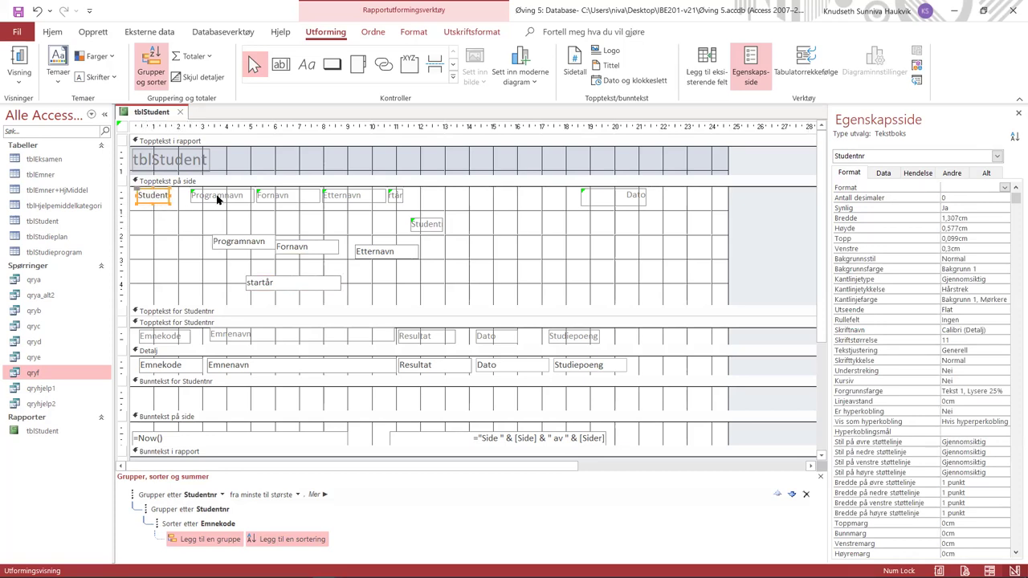
click(155, 212)
drag(144, 197, 294, 226)
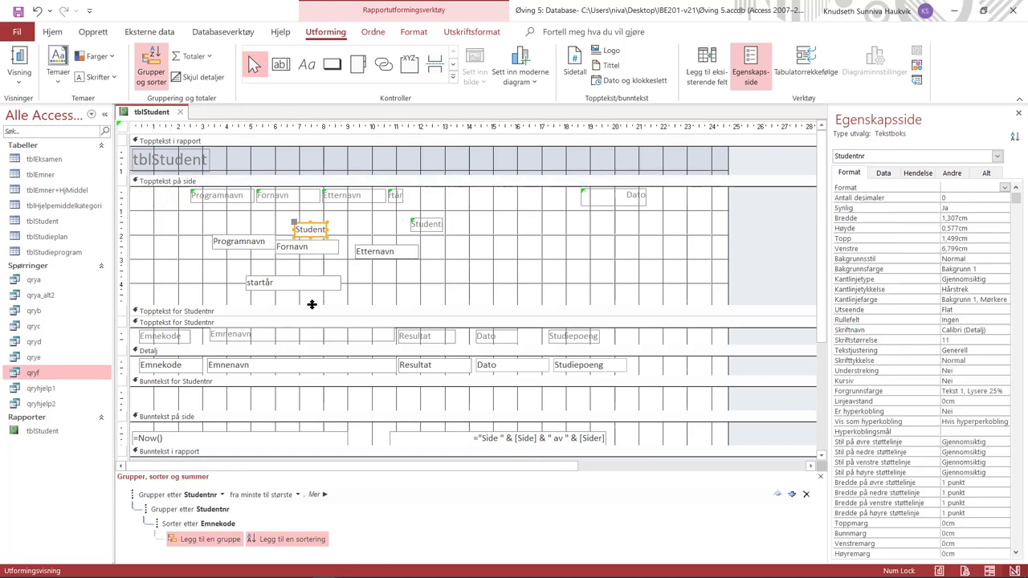
- Stack the Studentnr, Fornavn, Etternavn and Programnavn labels in that order in a column along the page header's left edge
drag(415, 223, 144, 250)
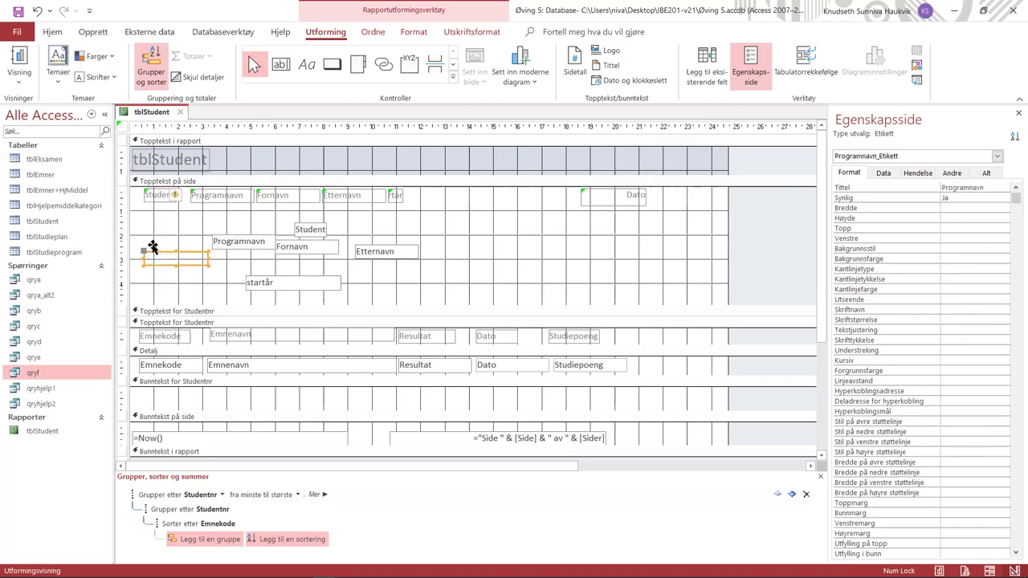
click(257, 194)
drag(254, 191, 146, 204)
click(321, 193)
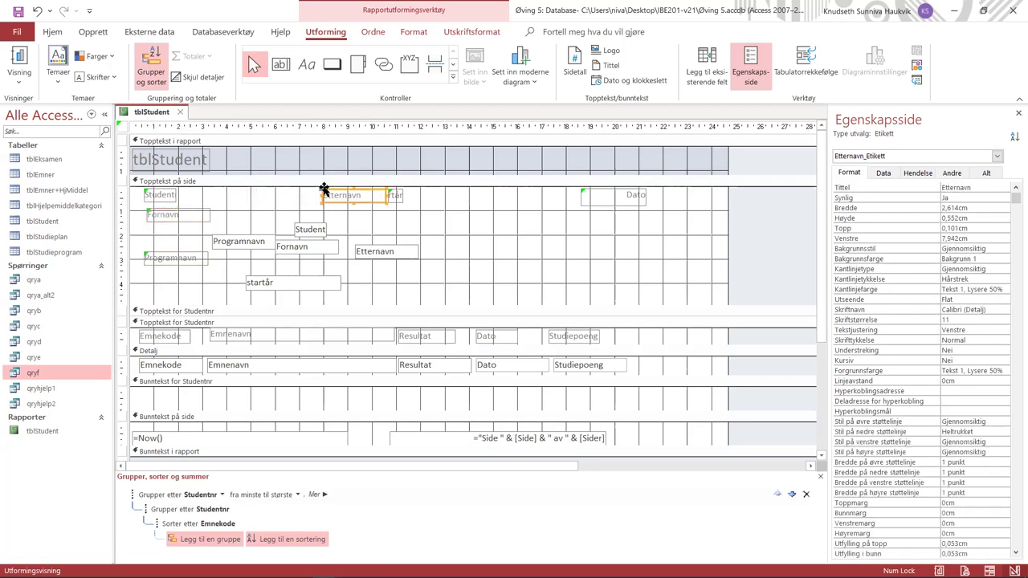
drag(321, 193, 138, 213)
click(144, 212)
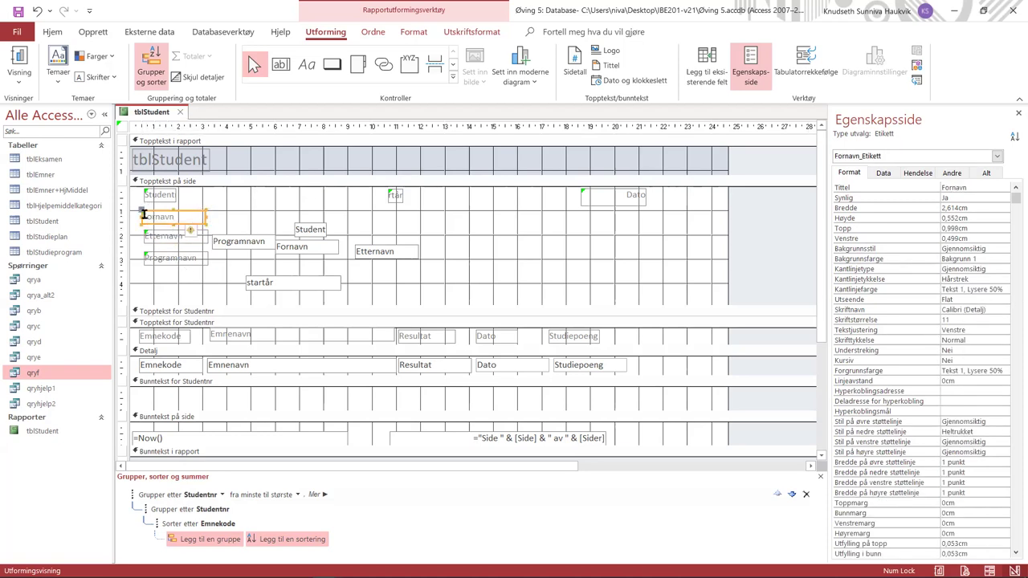
key(ctrl+z)
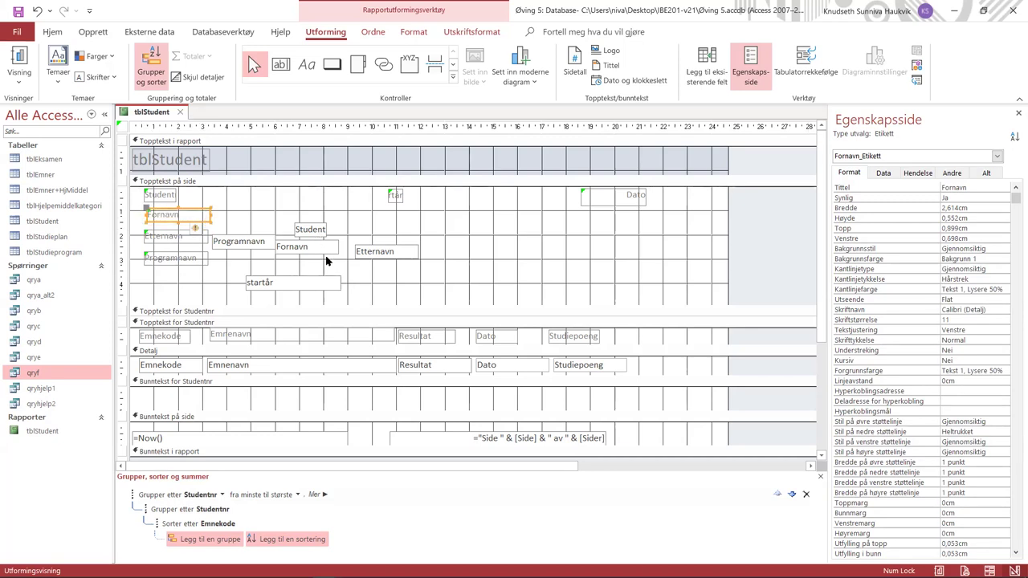
- Widen the startår label in the page header to about 2.66 cm so its full text fits
click(393, 197)
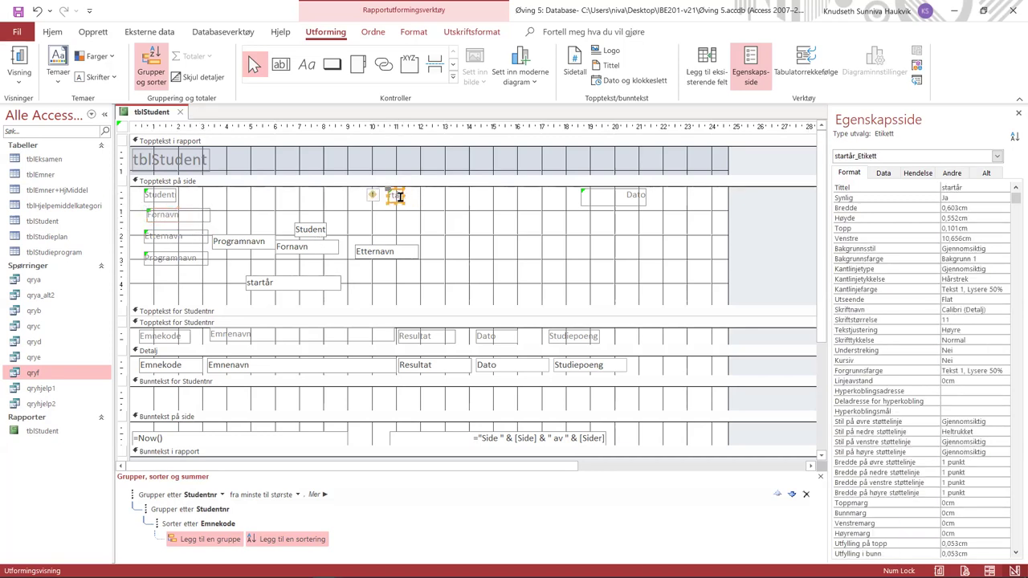
click(402, 201)
click(401, 200)
drag(404, 195, 454, 195)
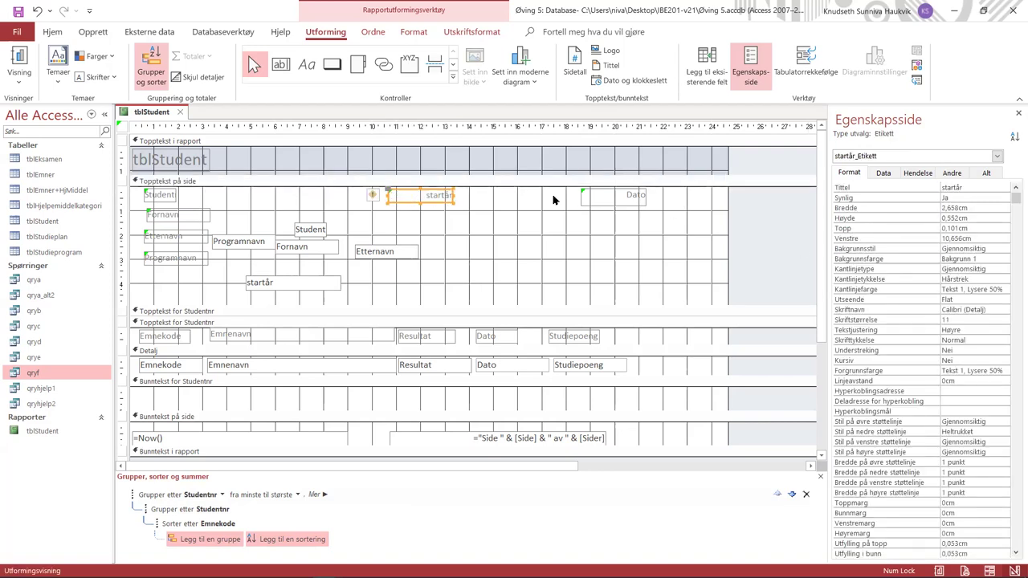
- Move the startår label to the bottom of the page header's label column and place the startår field beside it
drag(390, 193, 143, 276)
click(246, 281)
drag(246, 280, 223, 277)
- Place the Programnavn, Fornavn, Etternavn and Studentnr fields beside their matching labels in the page header
click(306, 249)
drag(279, 243, 223, 252)
click(215, 240)
click(395, 252)
drag(356, 245, 226, 237)
click(291, 222)
click(297, 226)
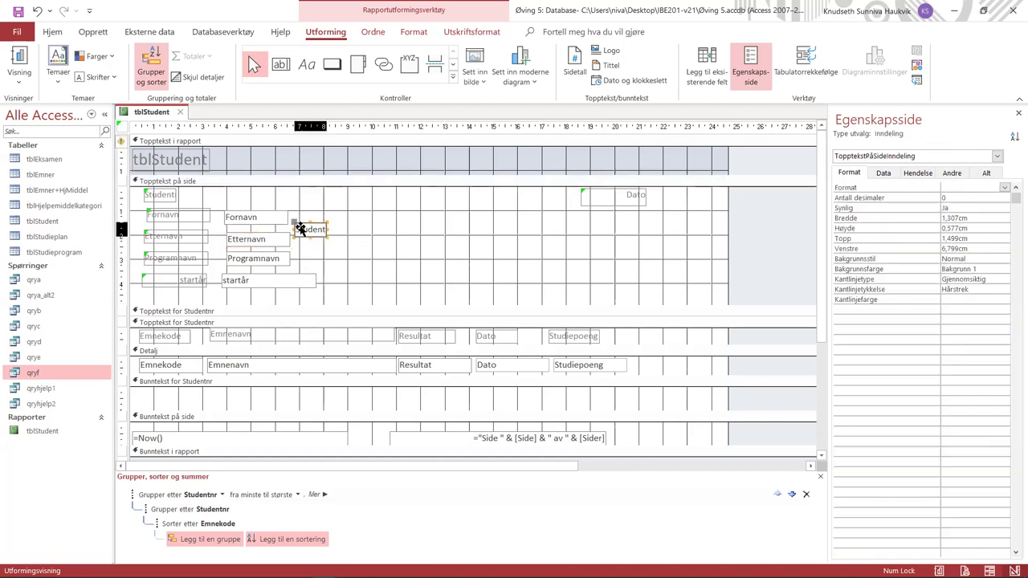
drag(298, 225, 228, 194)
click(361, 241)
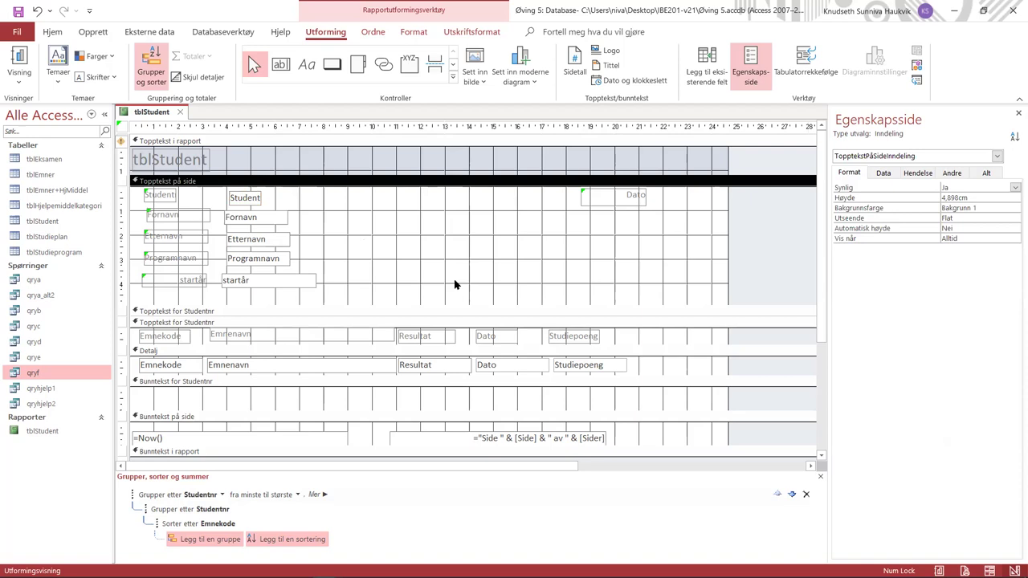
- Enlarge the Studentnr group header and move the Emnekode, Emnenavn, Resultat, Dato and Studiepoeng labels down to its lower edge
drag(358, 304, 132, 186)
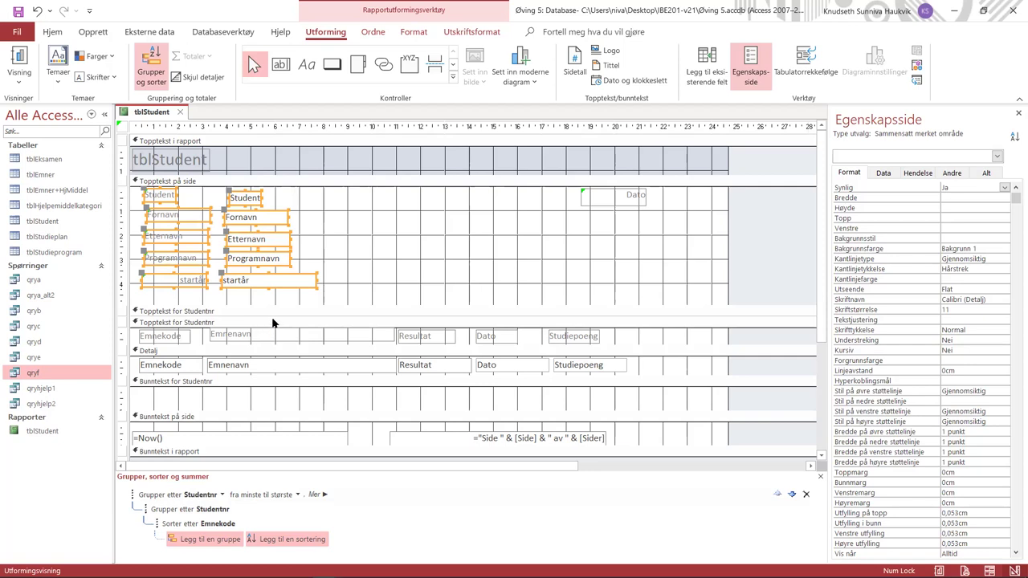
drag(275, 346, 297, 479)
click(415, 282)
scroll(640, 411, down, 2)
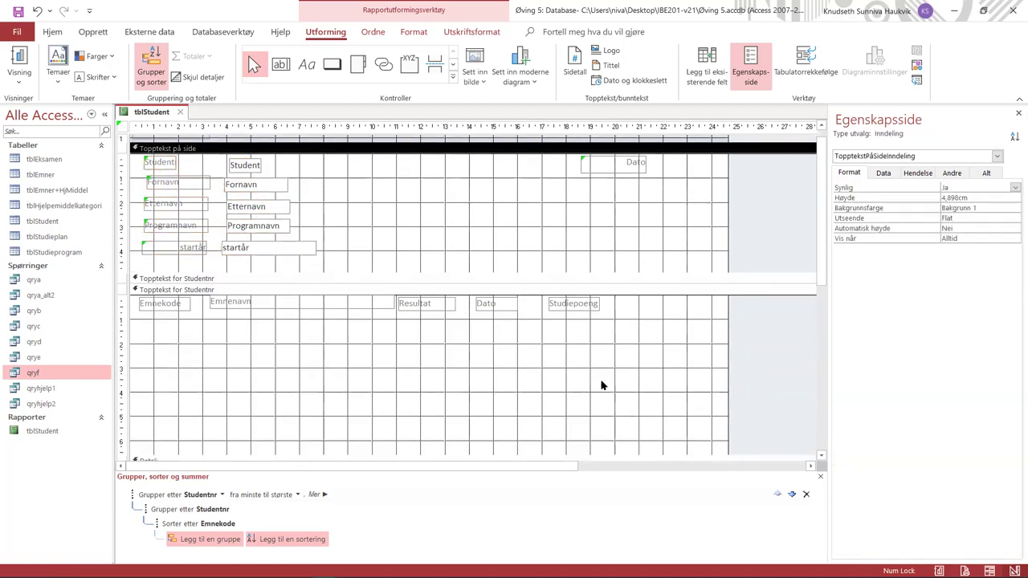
drag(592, 297, 140, 251)
drag(183, 309, 183, 401)
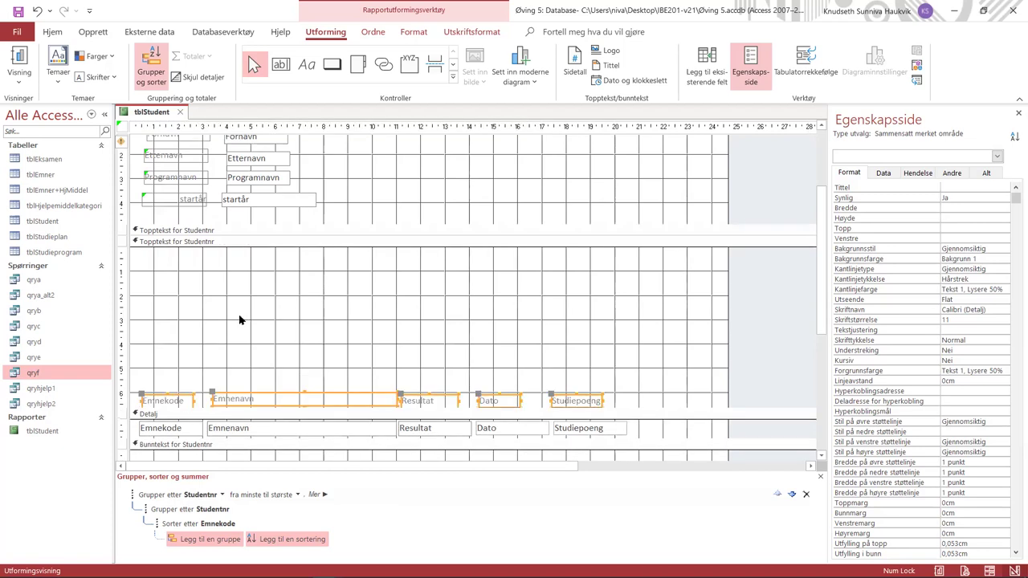
- Move all student detail labels and fields from the page header into the free upper area of the Studentnr group header
click(326, 242)
scroll(328, 271, up, 2)
drag(353, 259, 151, 303)
scroll(350, 269, up, 1)
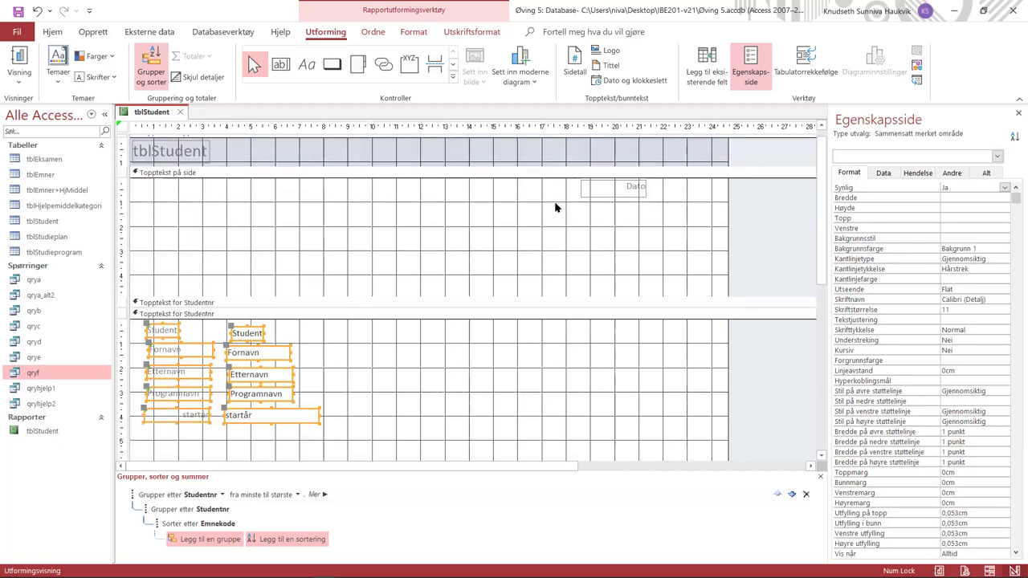
- Delete the leftover Dato label from the page header and remove the report header and footer sections with their contents
click(597, 190)
key(Delete)
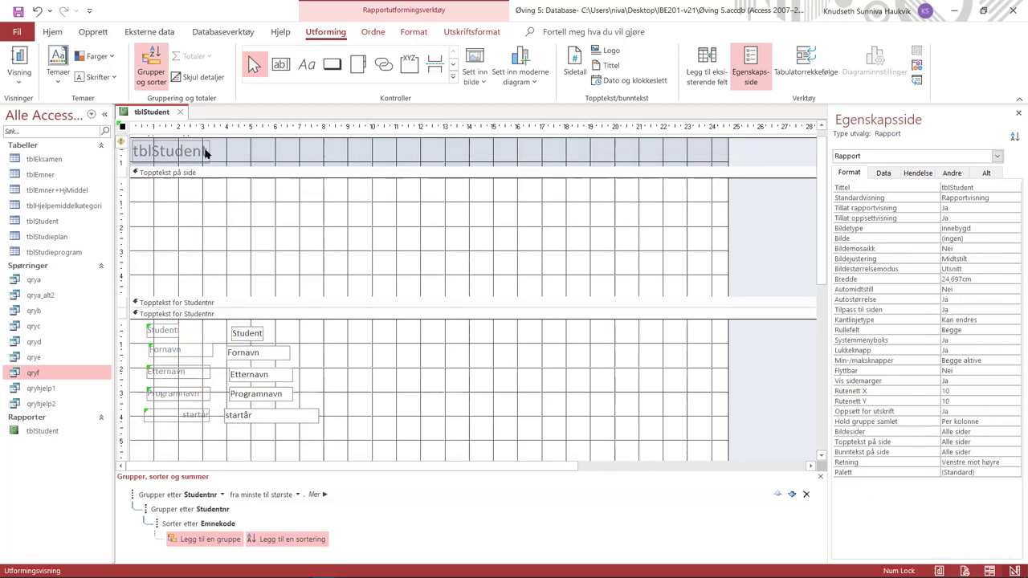
click(256, 151)
right_click(252, 149)
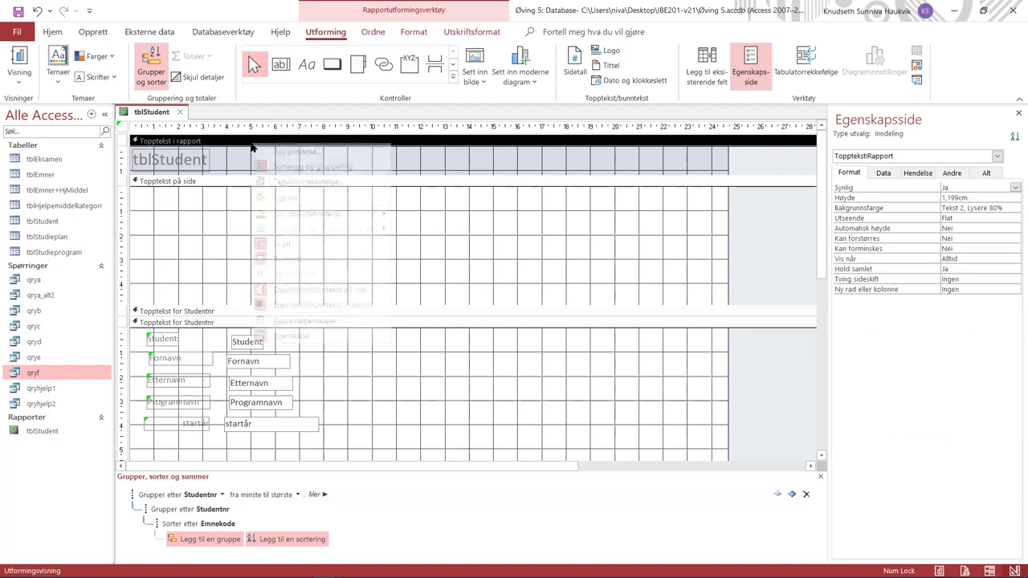
click(331, 308)
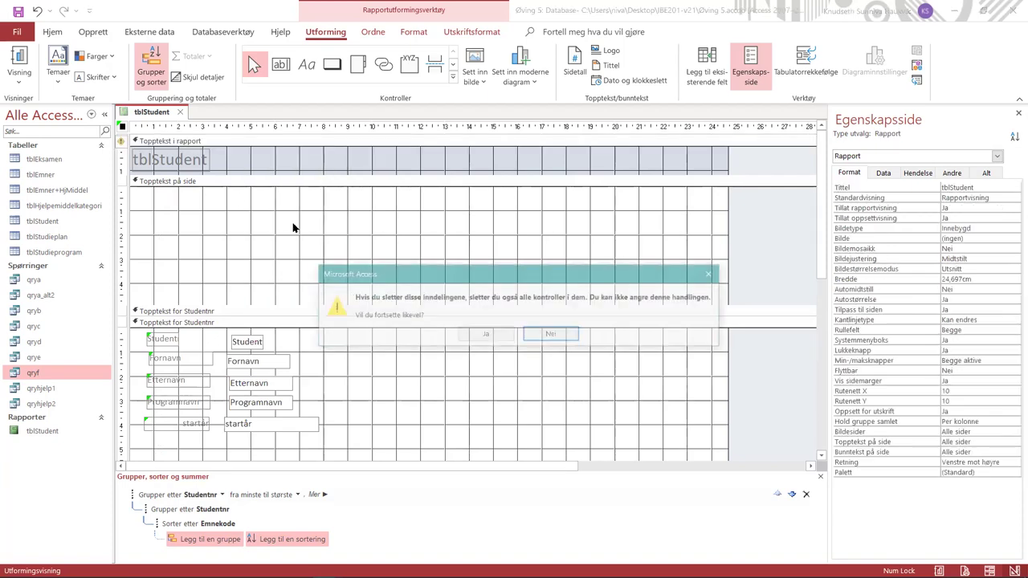
click(487, 338)
- Reduce the page header's height to about 3.2 cm and insert the HiM_side image into it
click(249, 168)
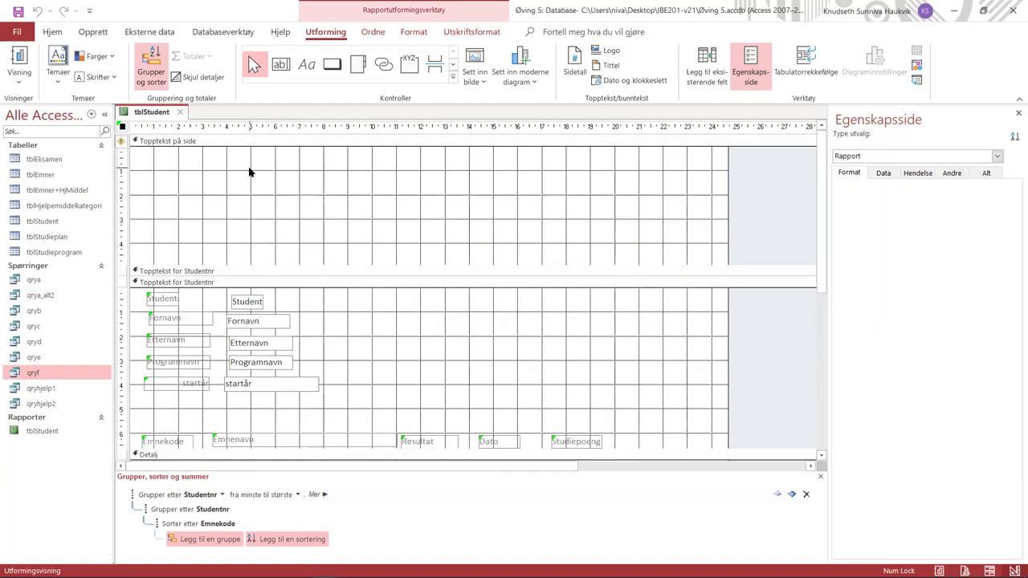
drag(260, 265, 257, 224)
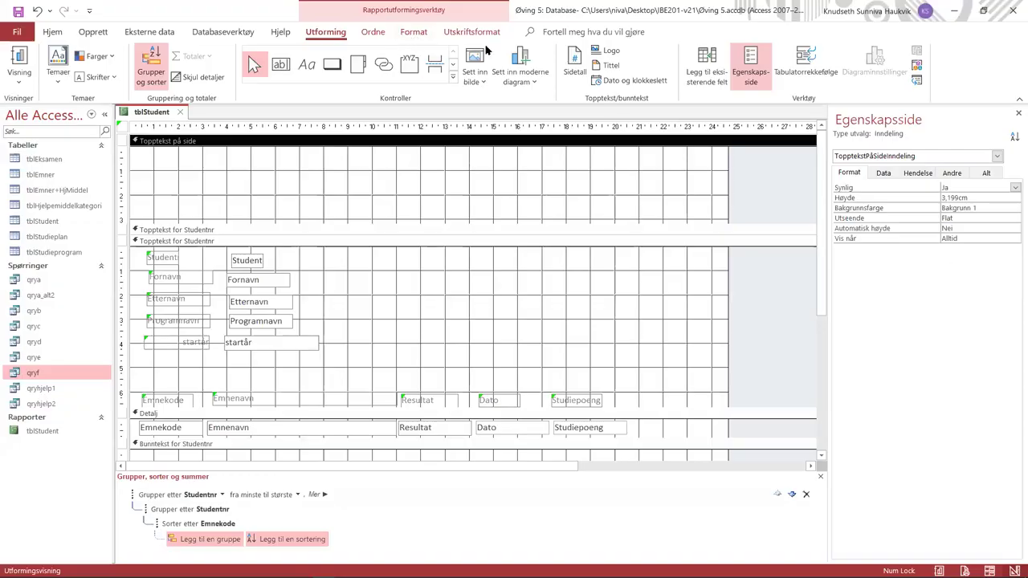
click(485, 80)
click(492, 101)
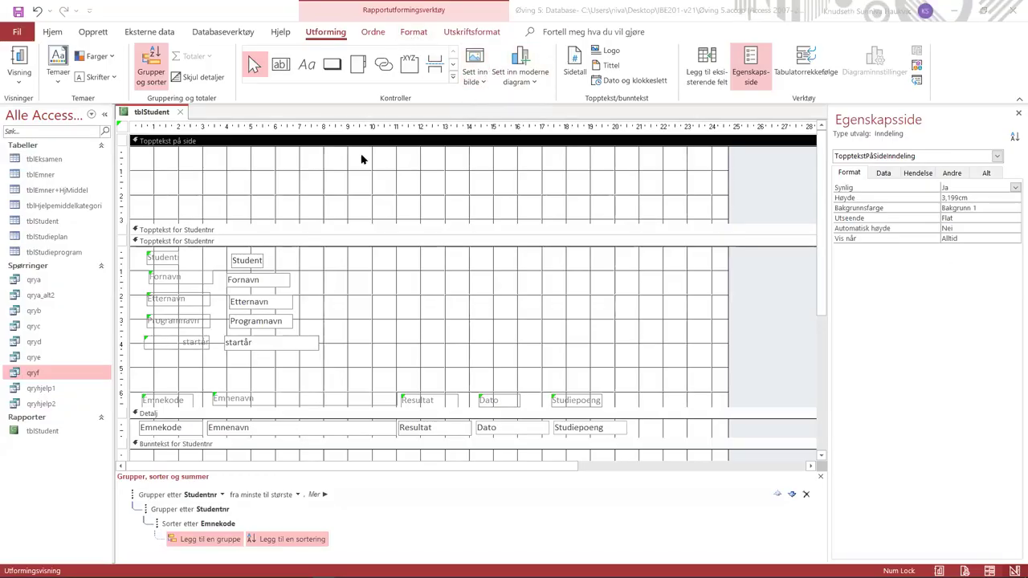
click(146, 213)
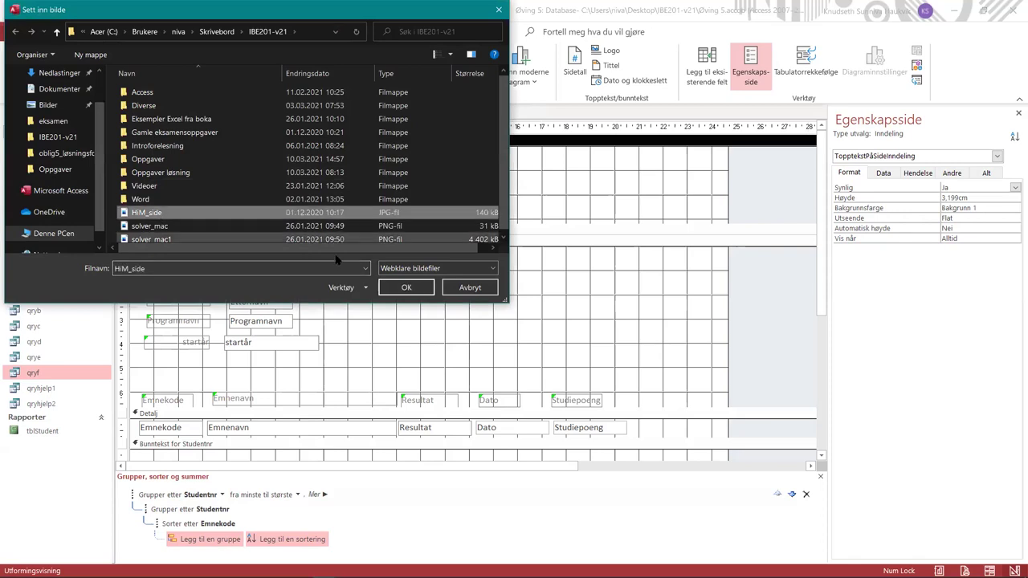
click(405, 287)
click(152, 160)
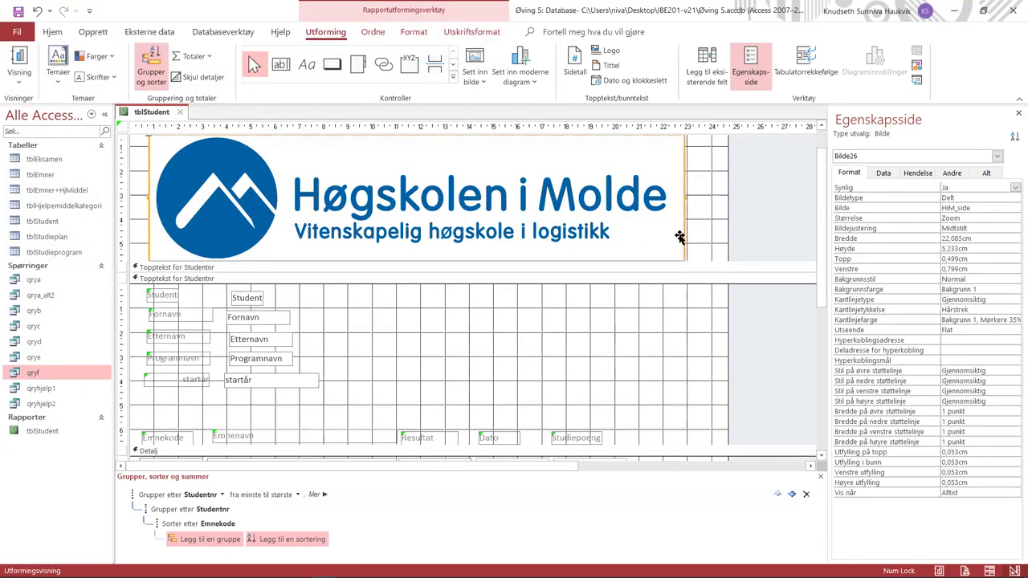
- Shrink the logo image to about 11.5 cm wide and move it to the page header's upper-left corner
drag(684, 158, 489, 195)
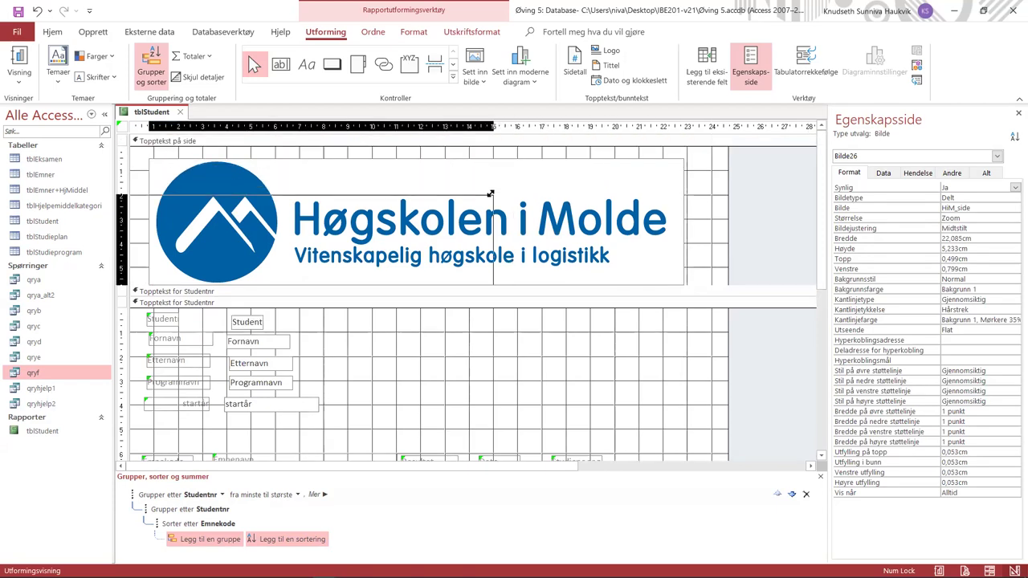
drag(335, 196, 290, 172)
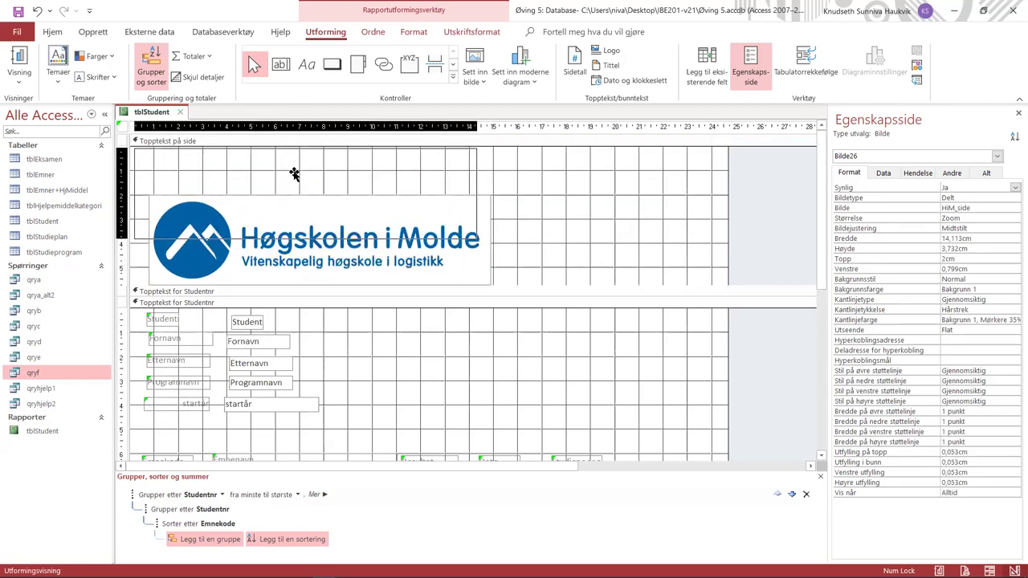
drag(474, 238, 413, 211)
click(253, 242)
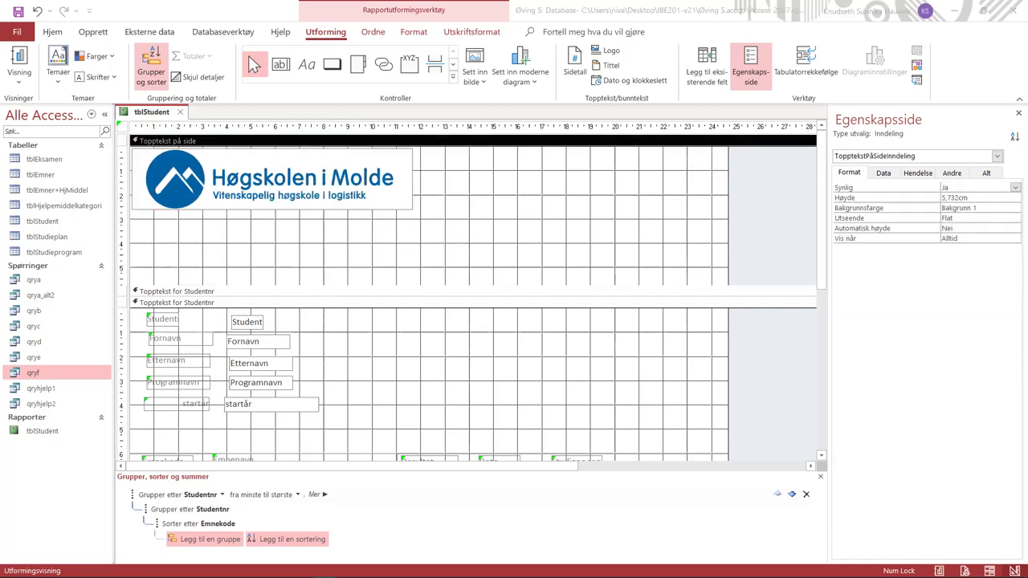
- Add a label about 8.1 by 1.3 cm below the logo in the page header with the text "Karakterutskrift"
click(306, 65)
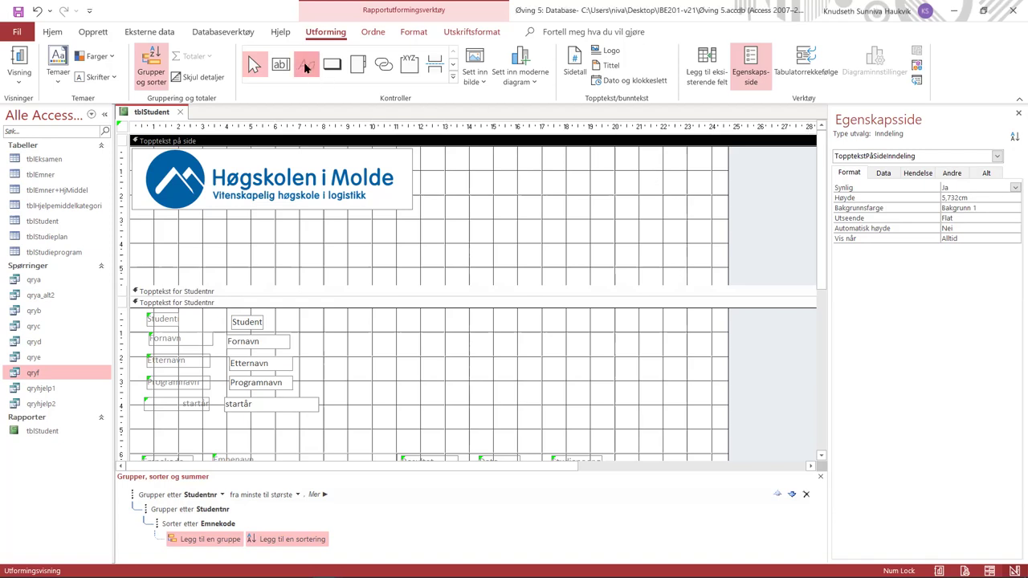
key(Escape)
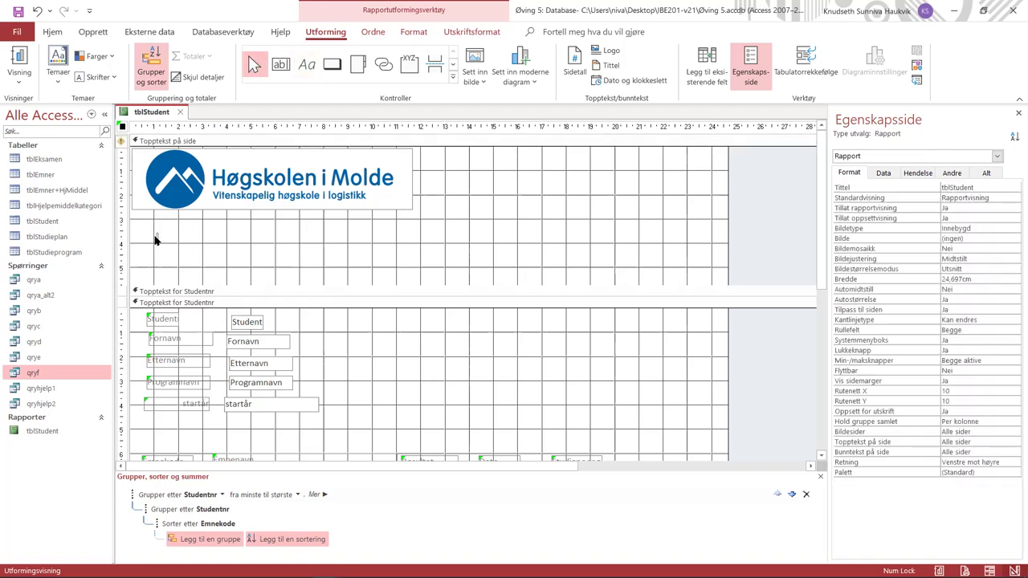
click(158, 240)
click(307, 64)
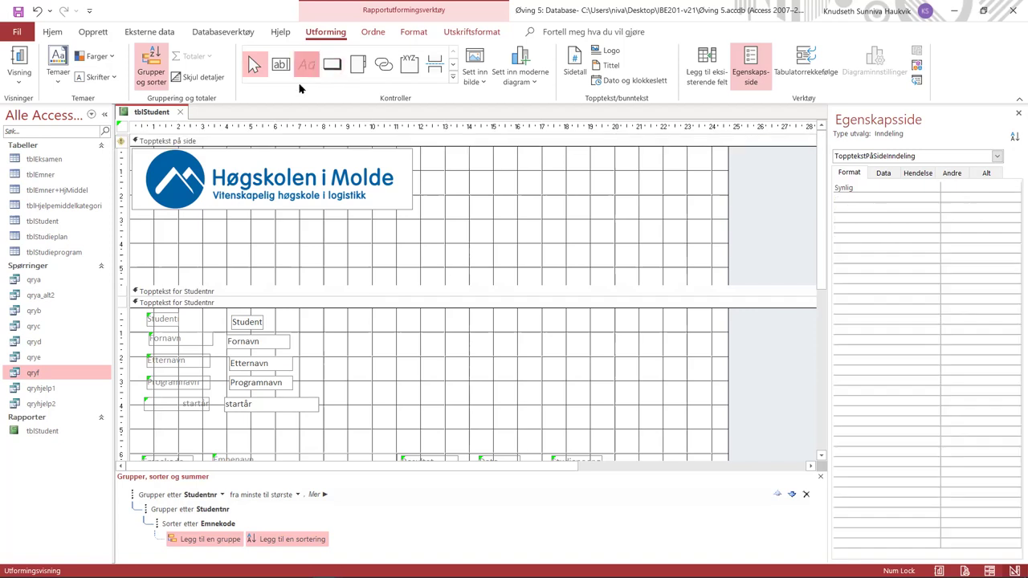
drag(149, 237, 346, 266)
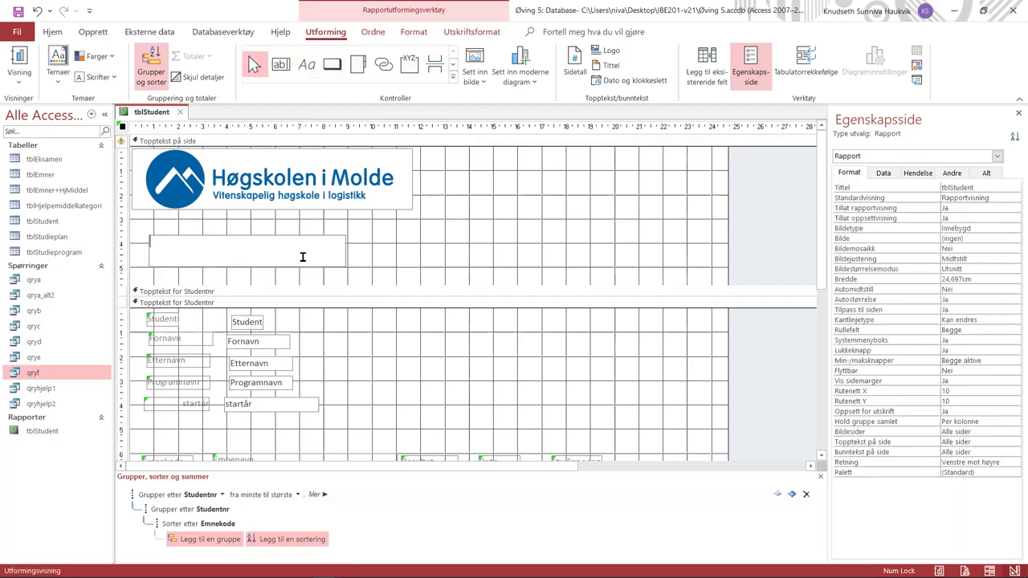
text(K)
key(Caps_Lock)
key(Caps_Lock)
key(Caps_Lock)
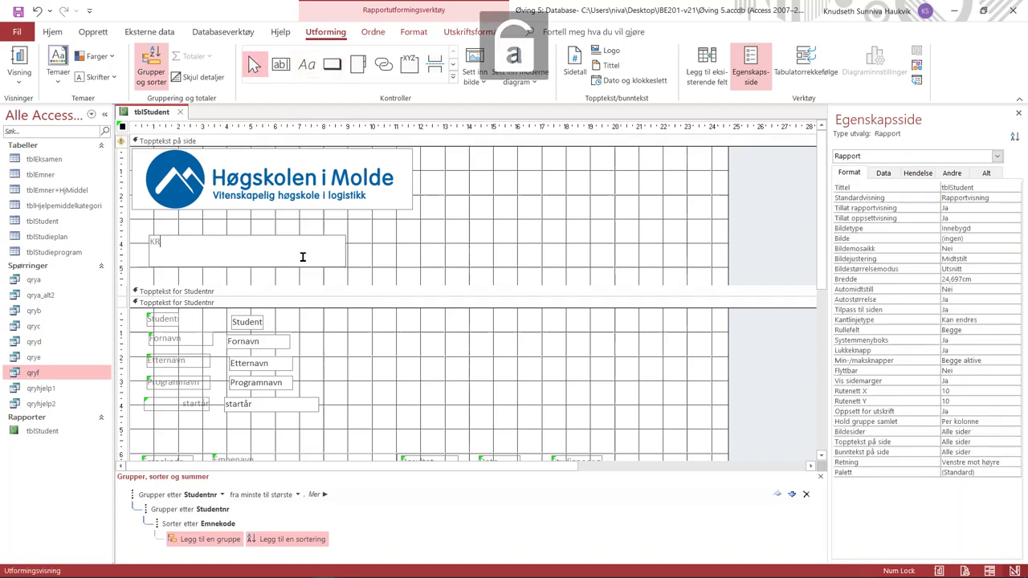
key(Caps_Lock)
text(arakterutskrift)
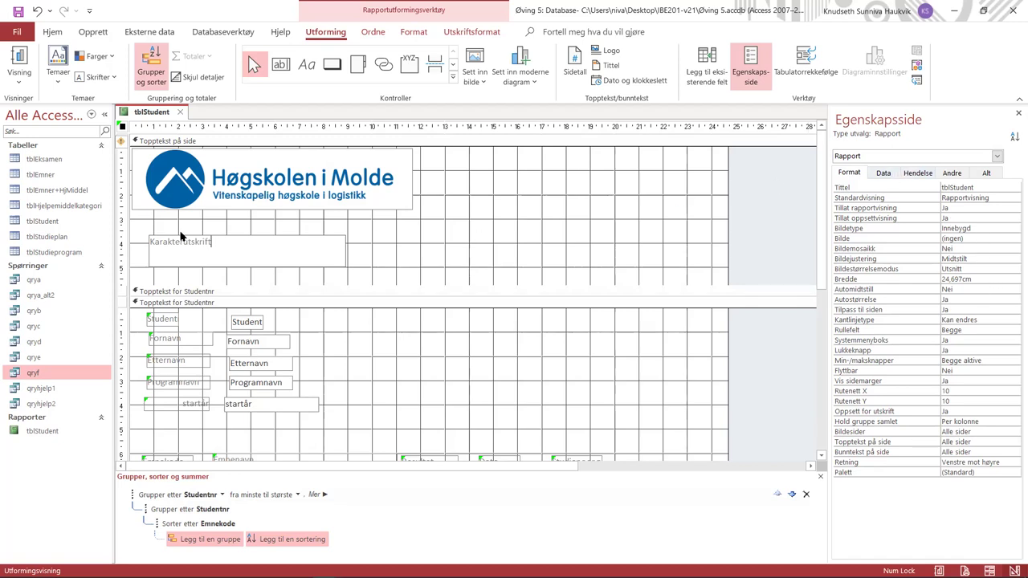
- Format the Karakterutskrift label with font size 18 and font weight Halvfet
click(287, 255)
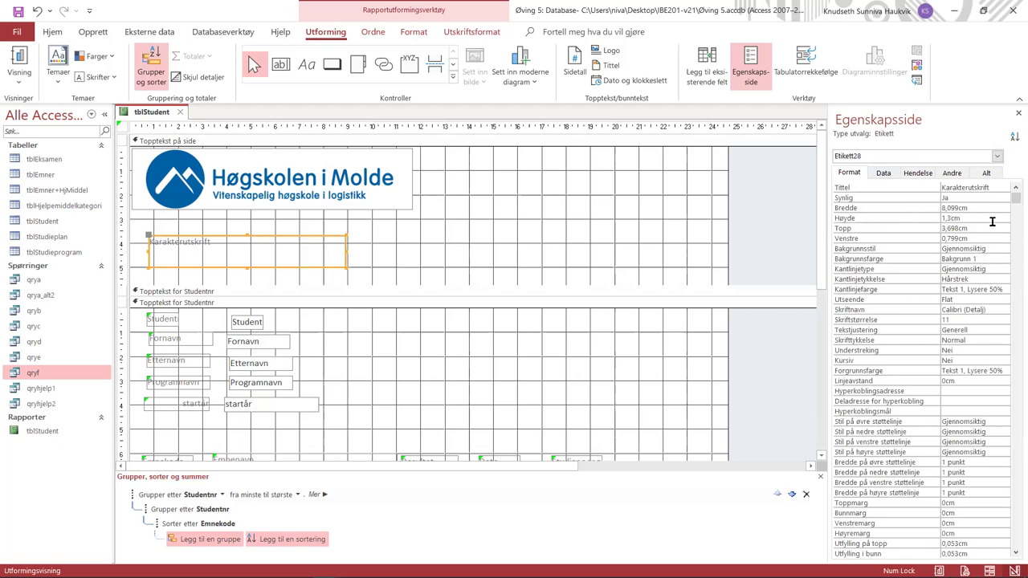
click(994, 319)
click(1004, 321)
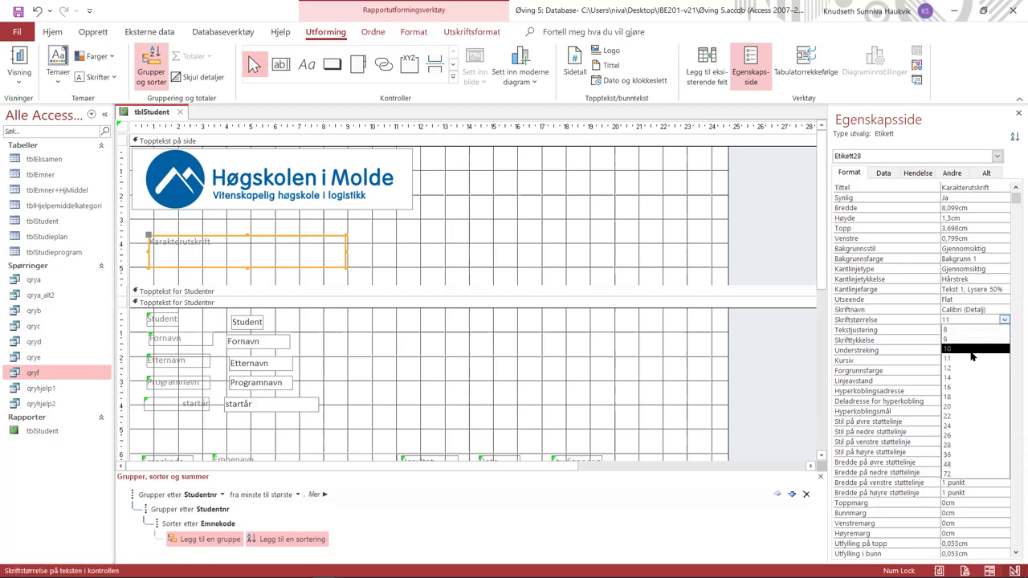
click(960, 396)
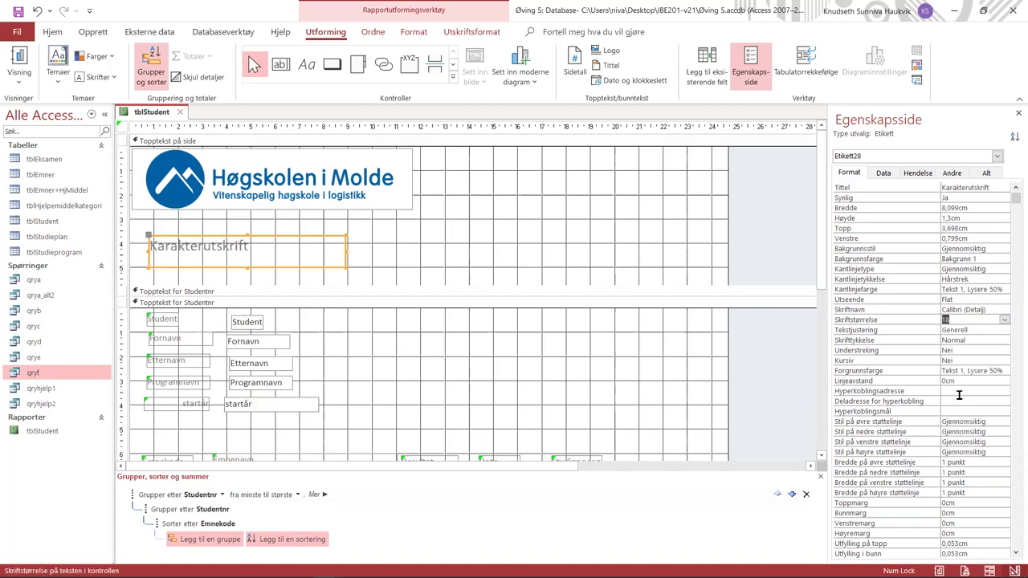
click(979, 339)
click(1004, 340)
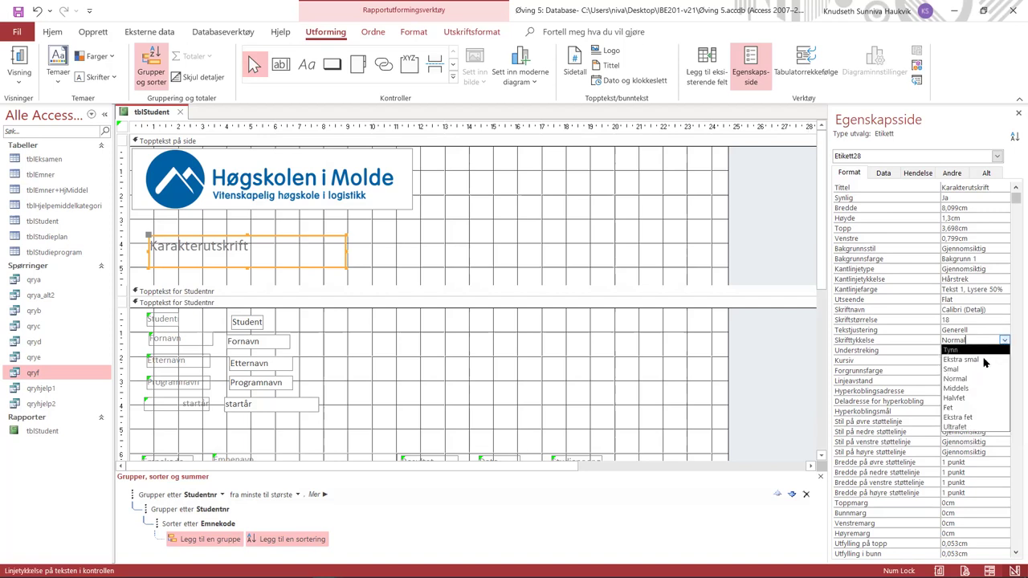
click(970, 389)
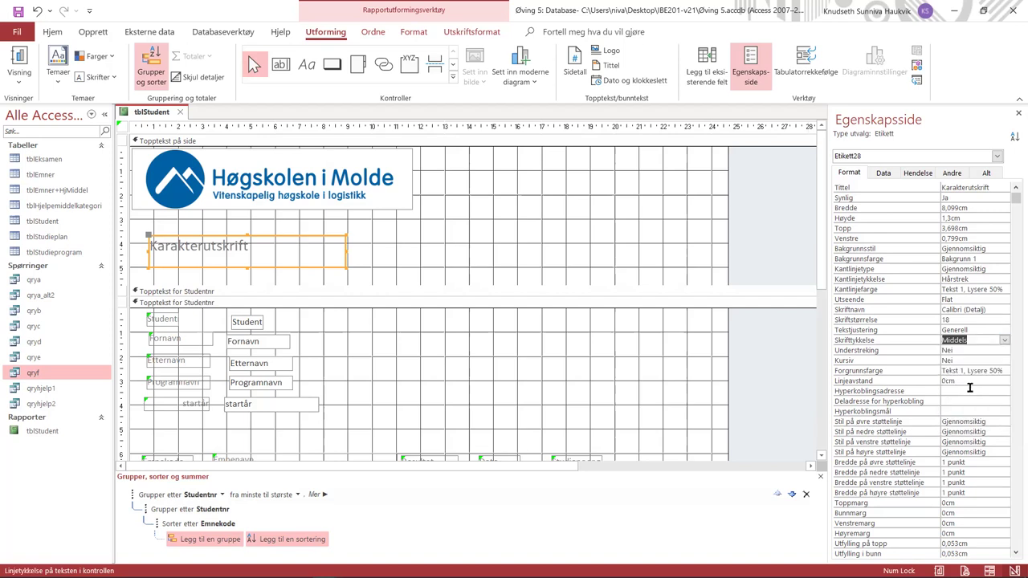
click(1004, 341)
click(971, 399)
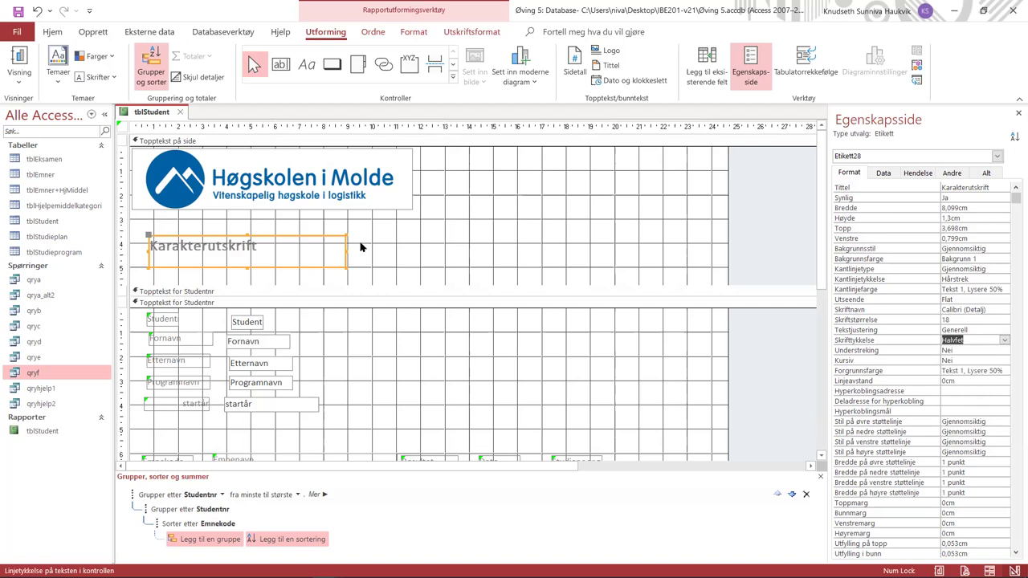
- Reduce the page header's height to about 5.3 cm and draw a horizontal line about 23 cm long beneath the Karakterutskrift label
click(360, 248)
drag(322, 286, 323, 275)
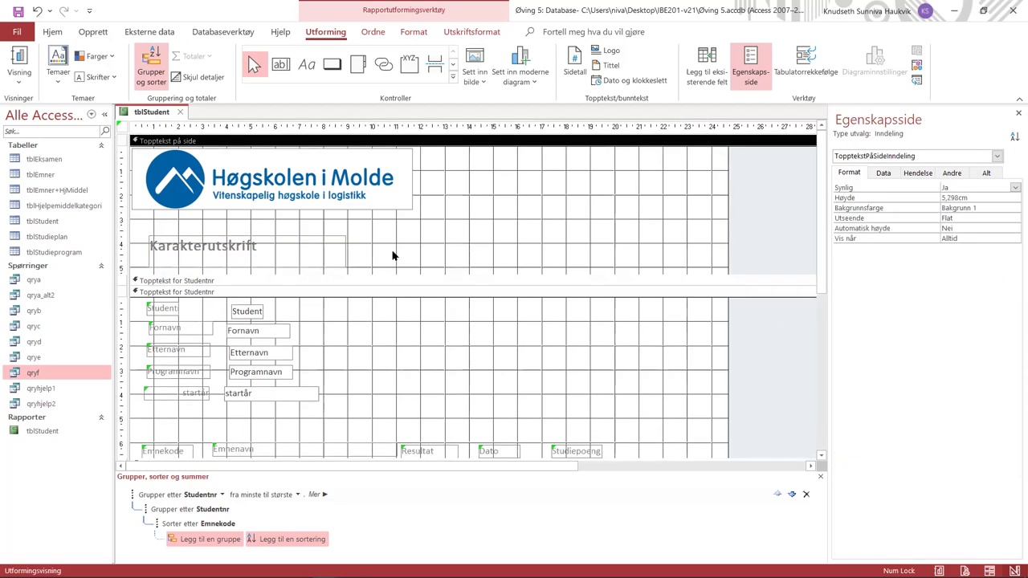
click(453, 64)
click(281, 64)
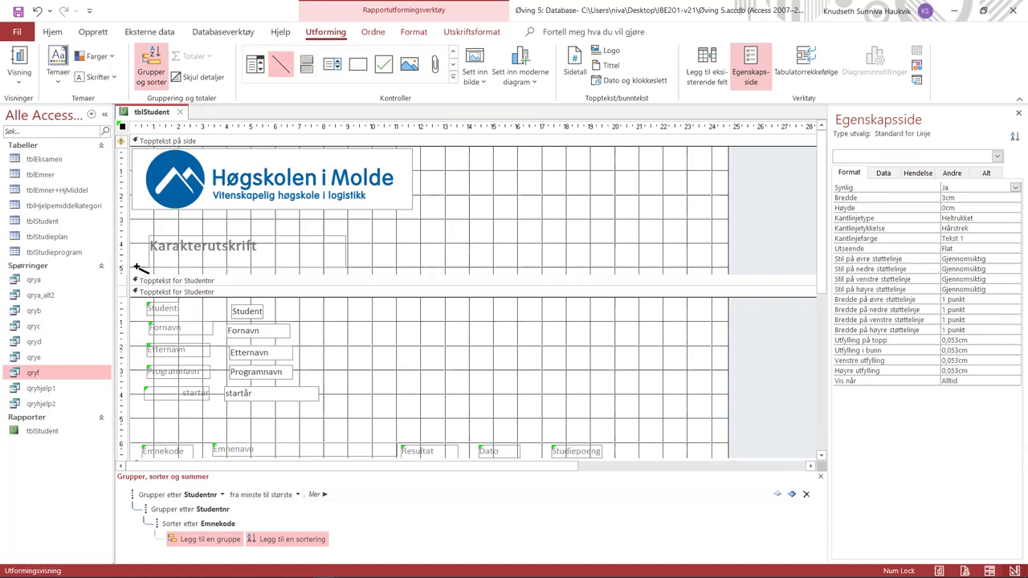
mouse_move(134, 266)
mouse_down()
mouse_move(602, 271)
mouse_move(661, 266)
mouse_move(677, 251)
mouse_move(690, 268)
mouse_up()
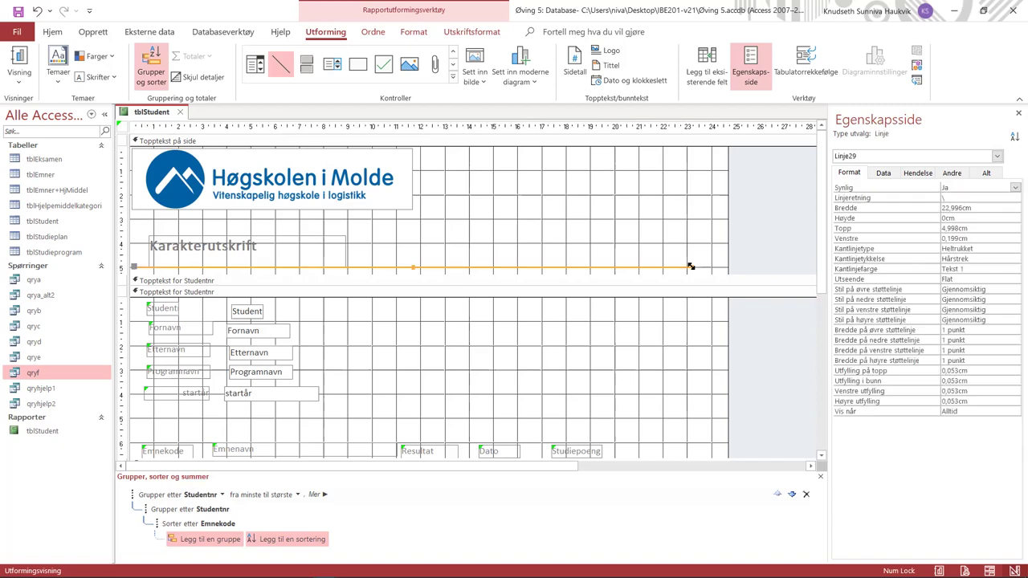
click(658, 238)
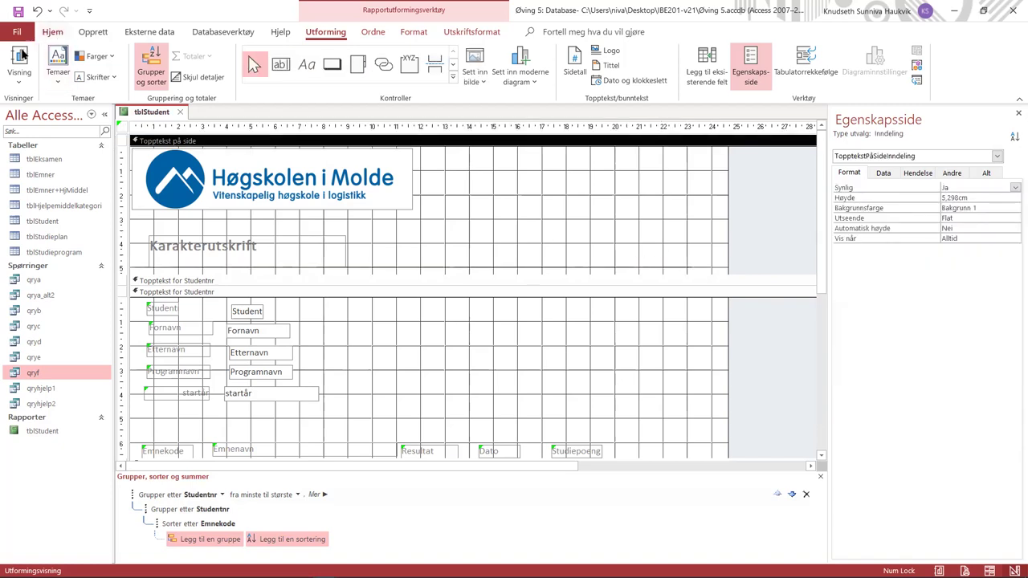
- Preview the report with its data to check the header and student details, and return to the report's design
click(19, 58)
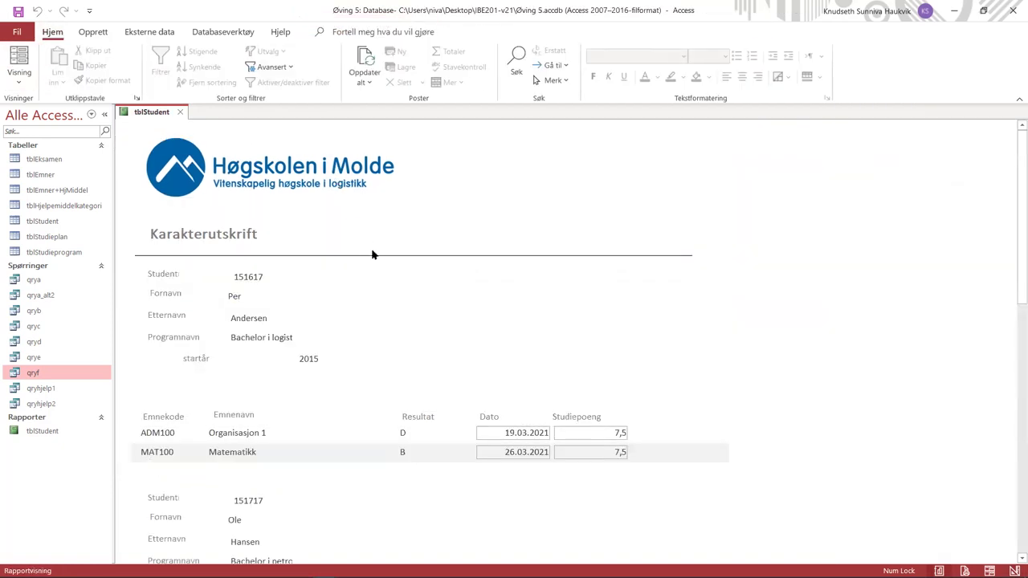
scroll(372, 255, down, 1)
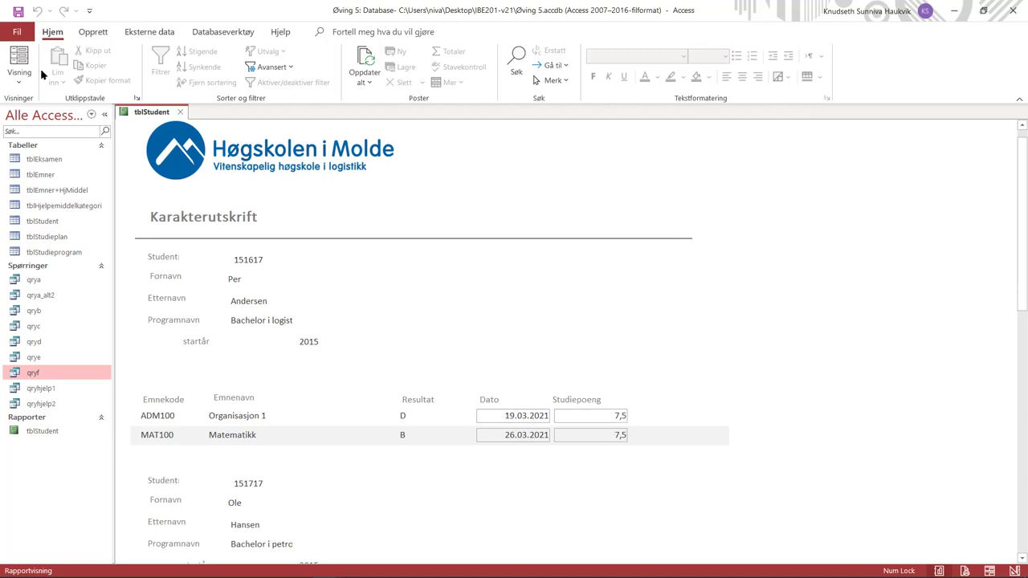
click(19, 76)
click(64, 203)
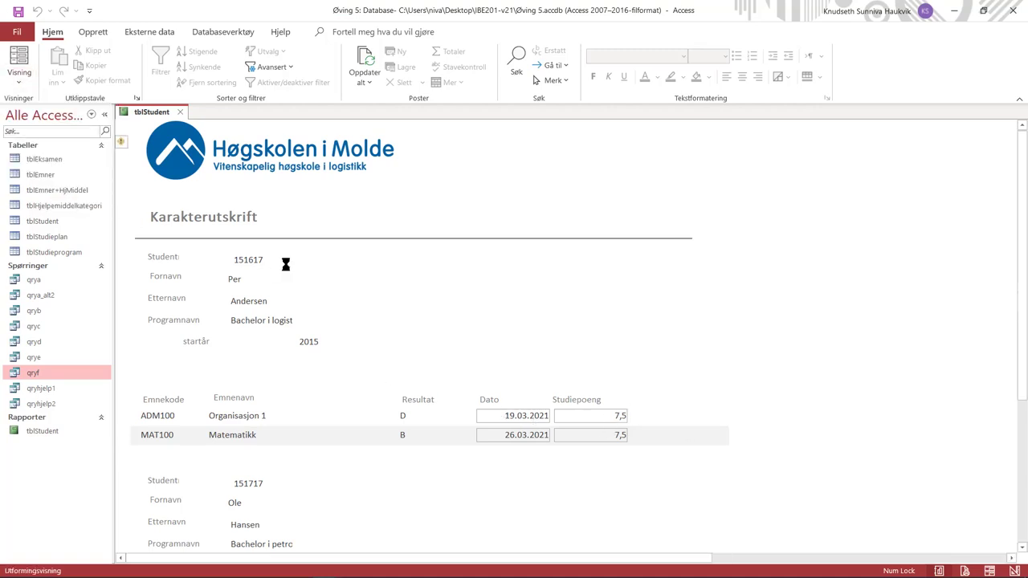
- Select the startår label and field together with the Dato column label and Dato detail field
scroll(316, 323, down, 5)
click(196, 298)
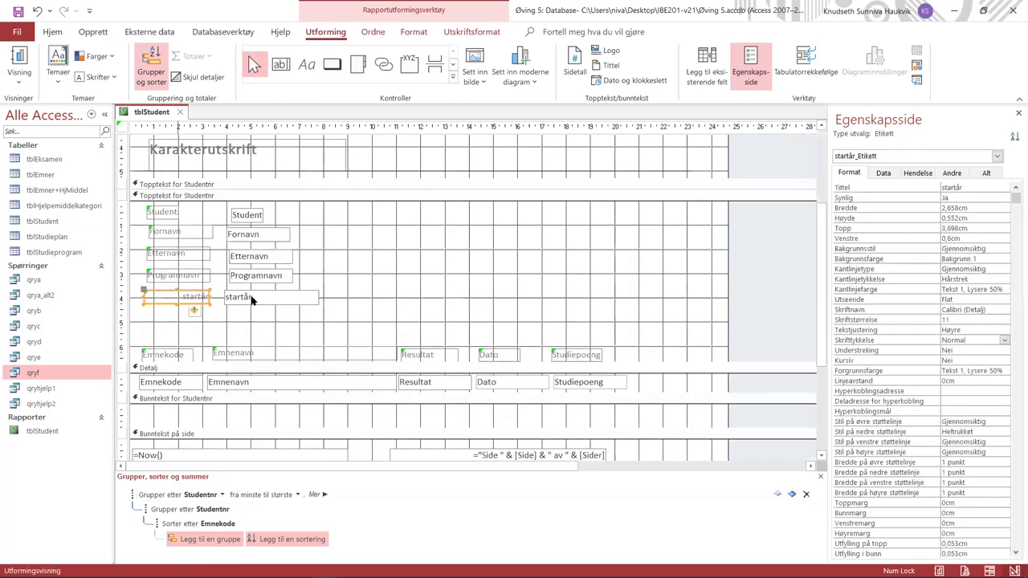
shift+click(251, 299)
shift+click(499, 354)
shift+click(509, 383)
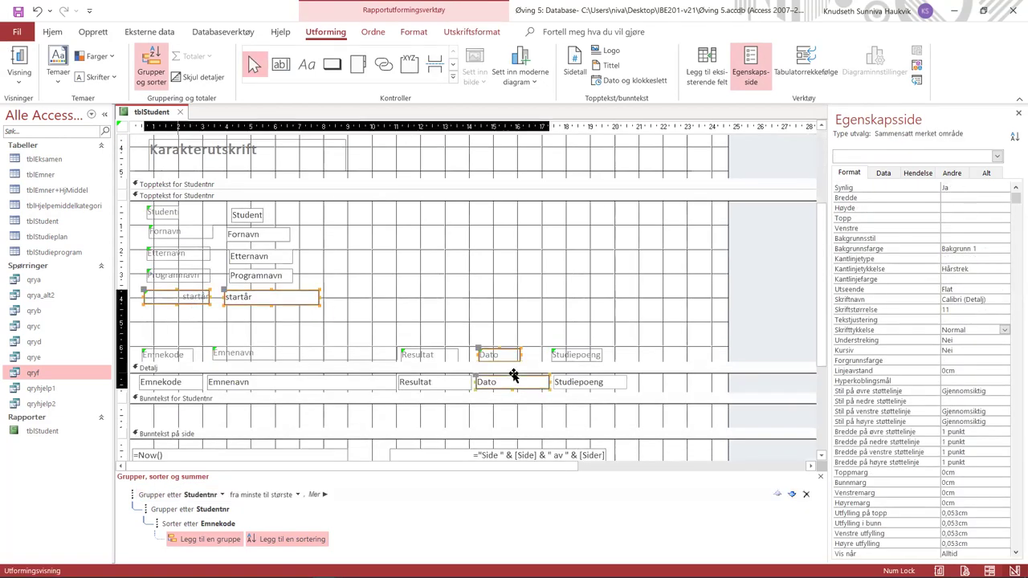